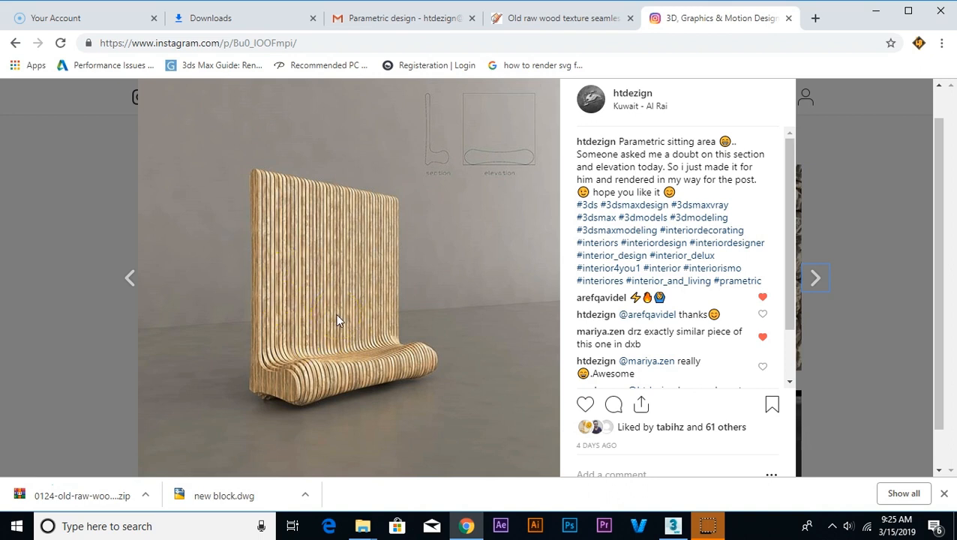
Step: Switch from the parametric bench reference post to 3ds Max
scroll(337, 320, "up", 1)
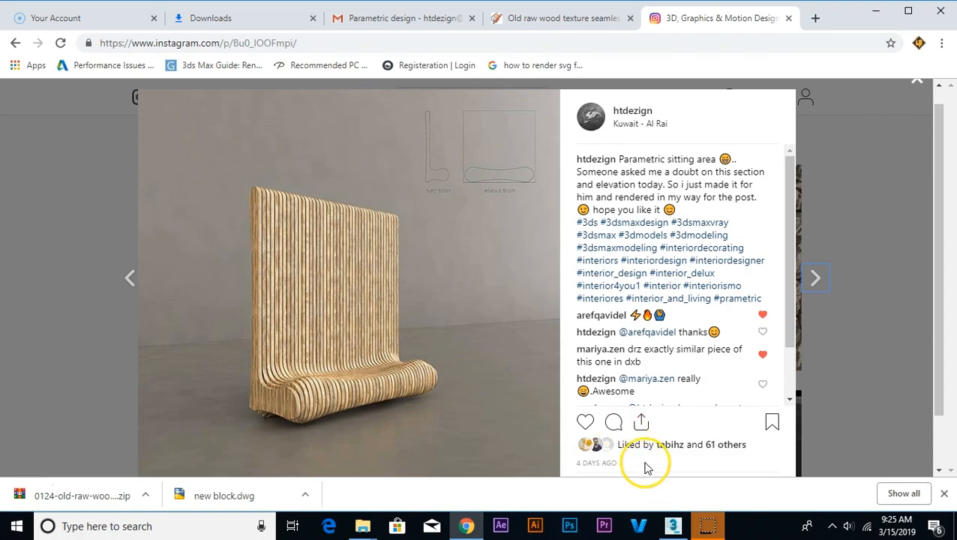
left_click(673, 526)
middle_click_drag(600, 312, 608, 312)
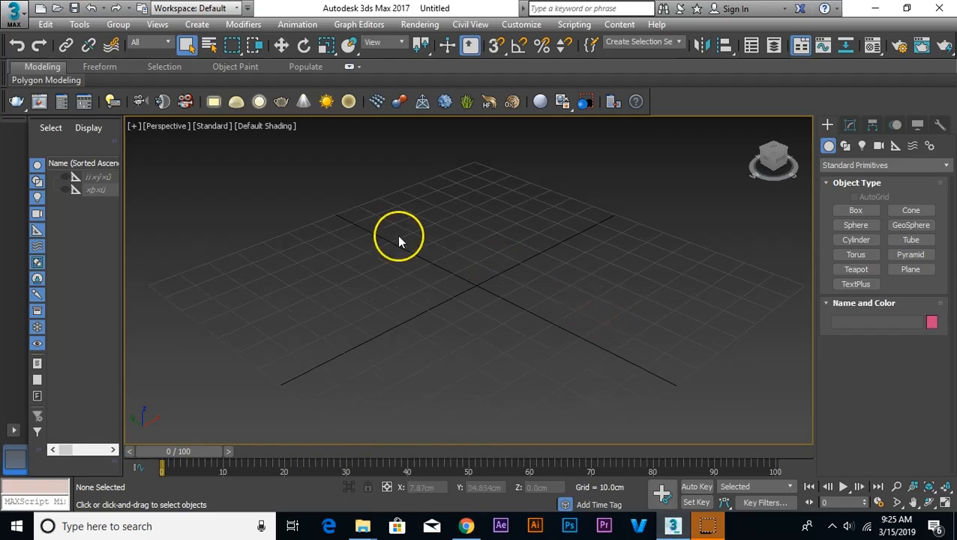
Step: Choose the new block DWG file in the desktop's Parametric Bench folder for import
left_click(16, 23)
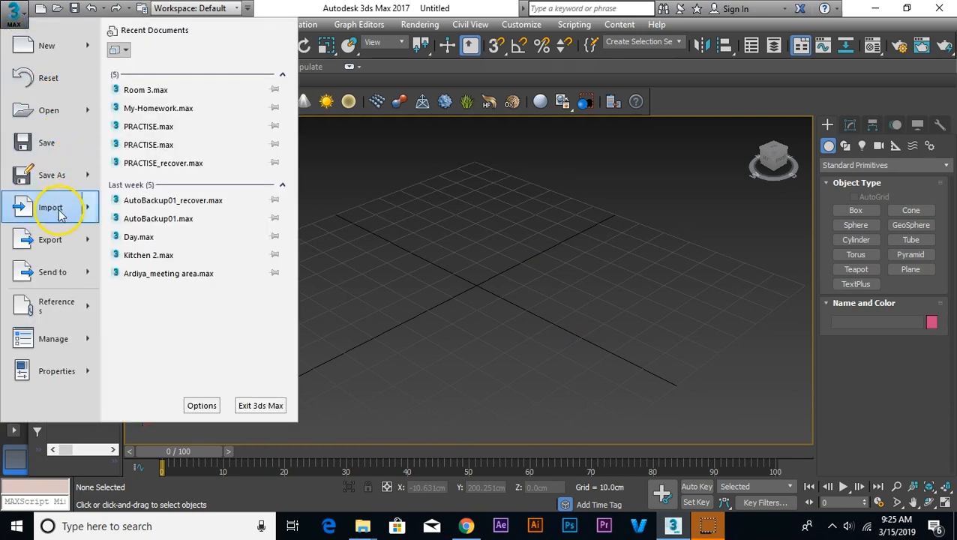
left_click(270, 218)
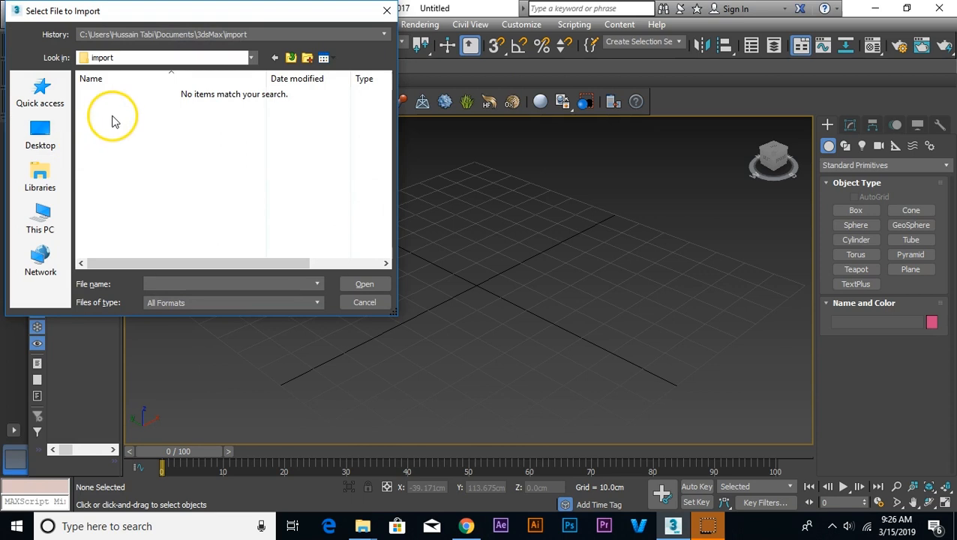
left_click(51, 144)
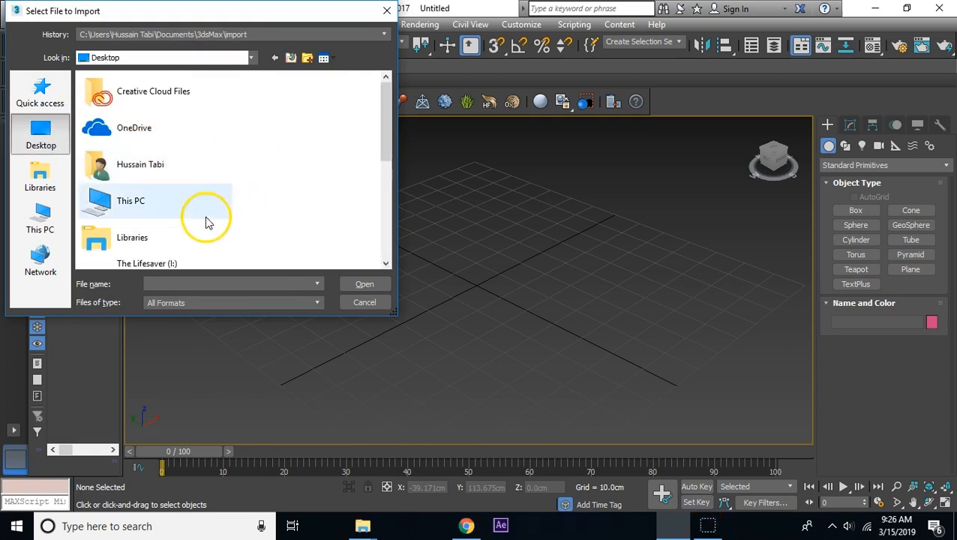
scroll(182, 215, "down", 2)
double_click(188, 220)
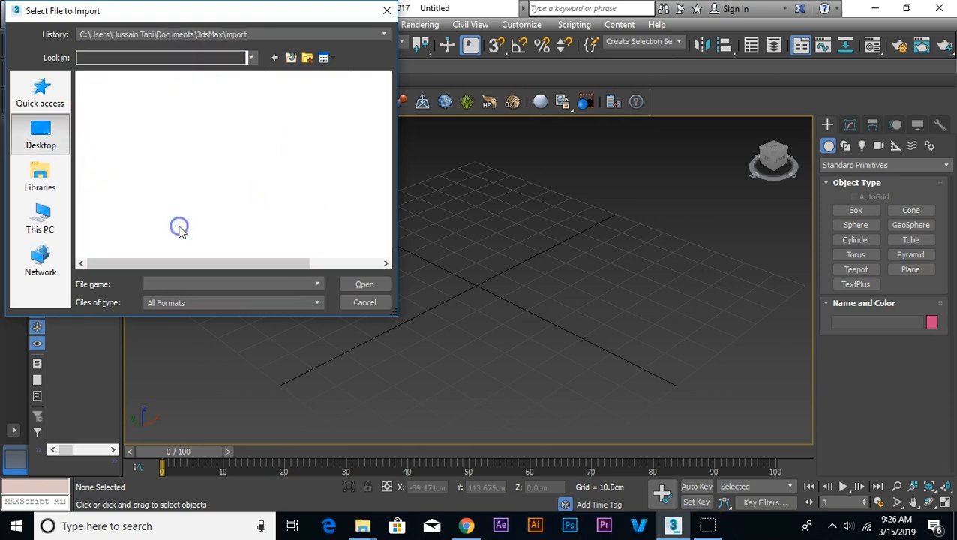
left_click(105, 95)
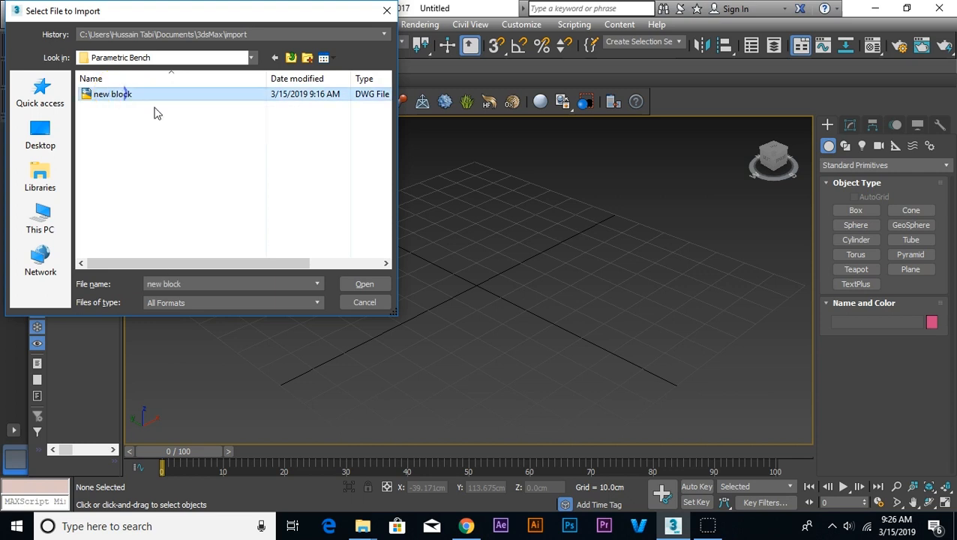
left_click(364, 284)
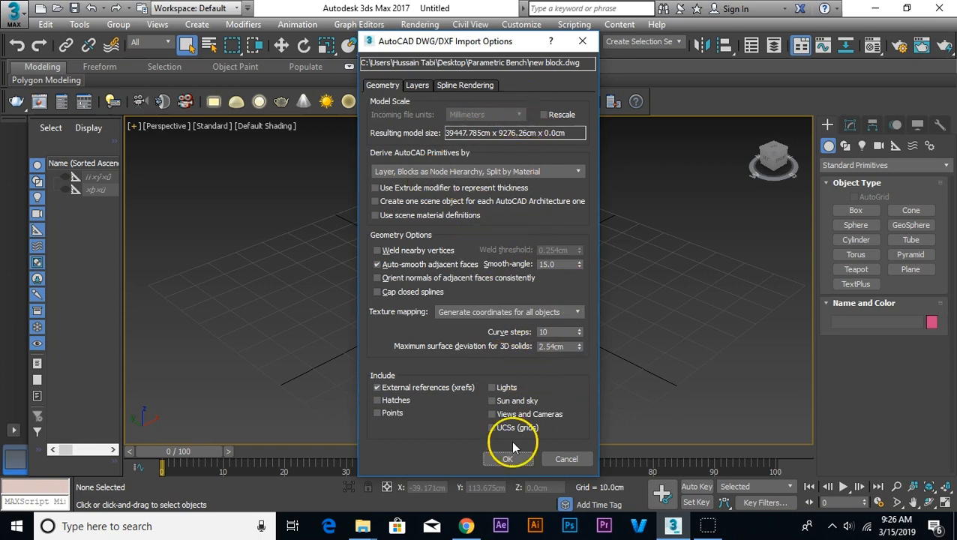
Step: Import the drawing with Rescale enabled and the incoming file units set to Centimeters
left_click(543, 115)
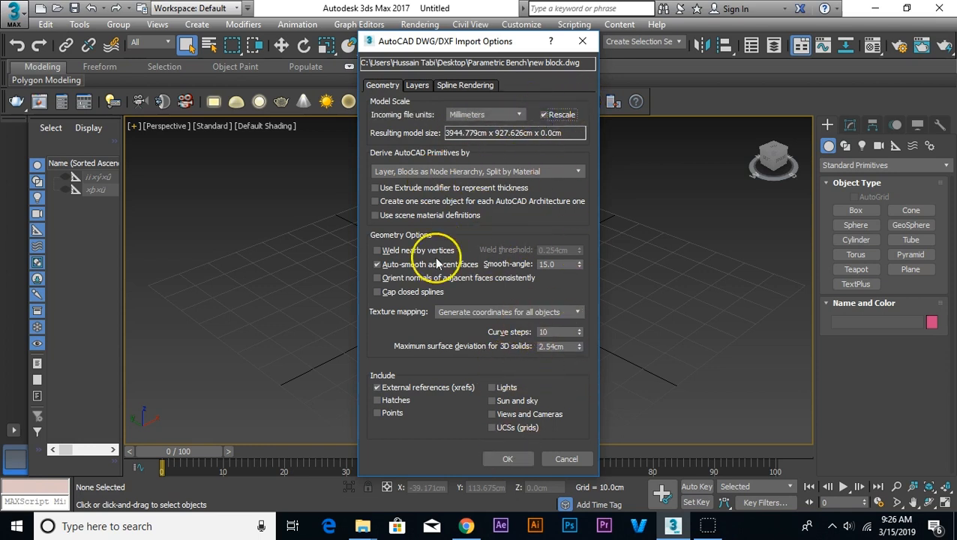
left_click(485, 116)
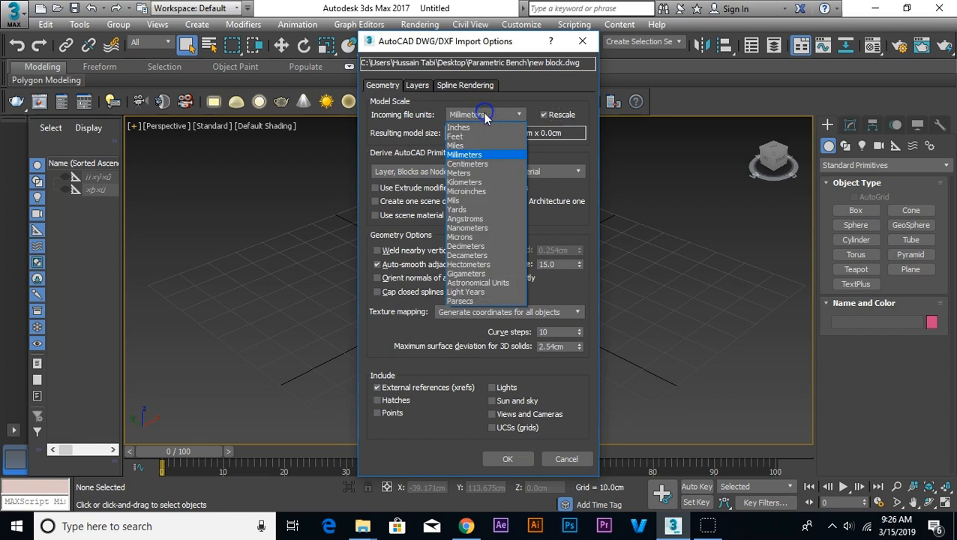
left_click(474, 160)
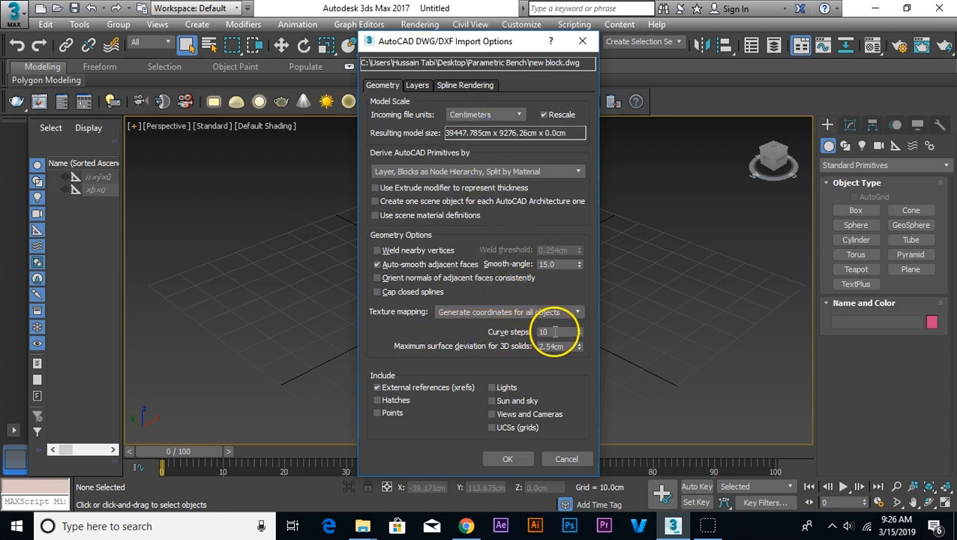
left_click_drag(547, 333, 455, 335)
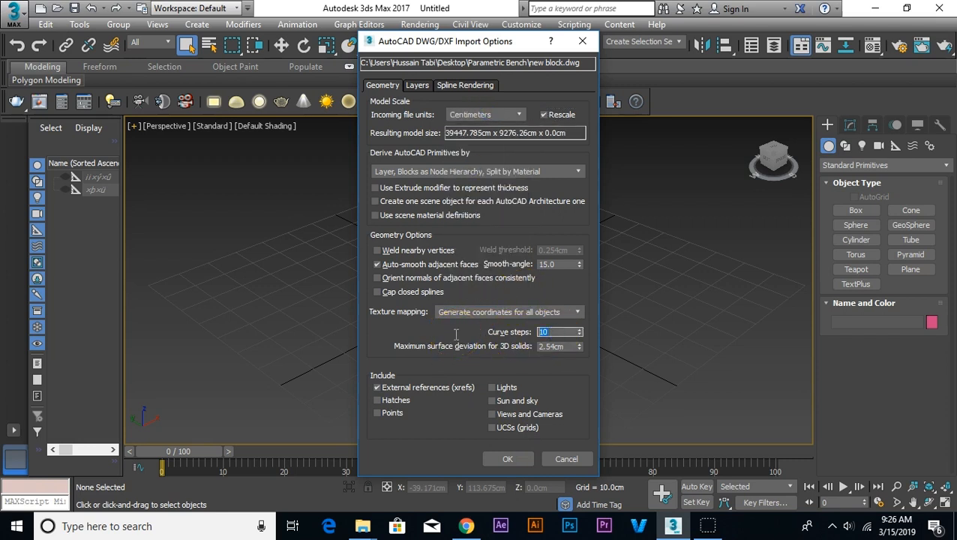
left_click(510, 458)
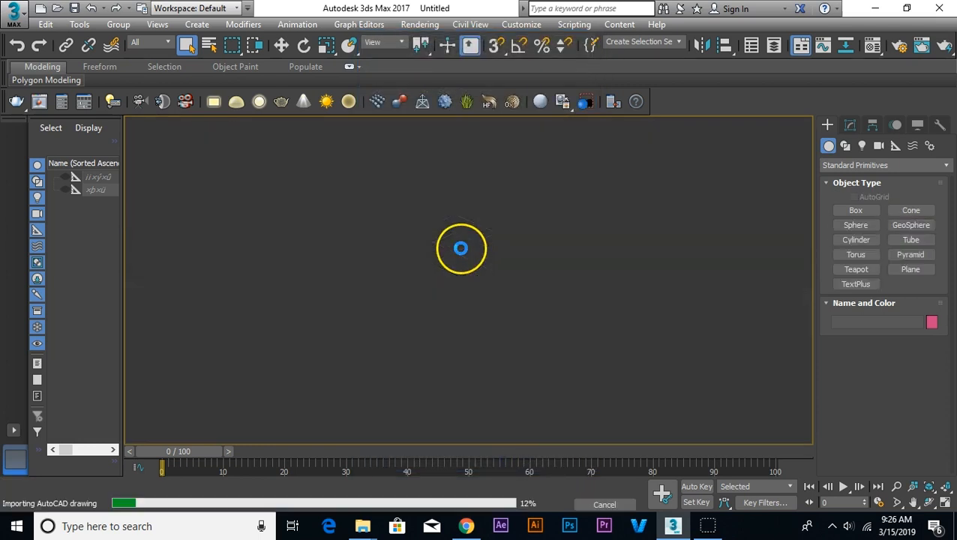
Step: Select the imported drawing and check which group operations are available for it
mouse_move(460, 247)
middle_mouse_down("alt")
mouse_move(457, 329)
mouse_move(453, 289)
mouse_move(443, 343)
middle_mouse_up("alt")
scroll(441, 339, "up", 4)
scroll(447, 375, "down", 8)
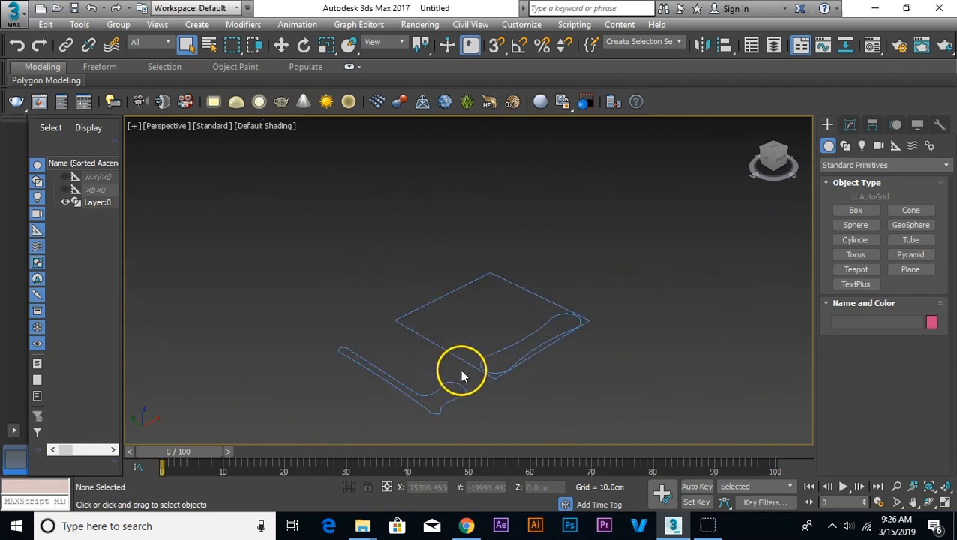
scroll(526, 366, "down", 2)
left_click(516, 365)
scroll(502, 379, "up", 3)
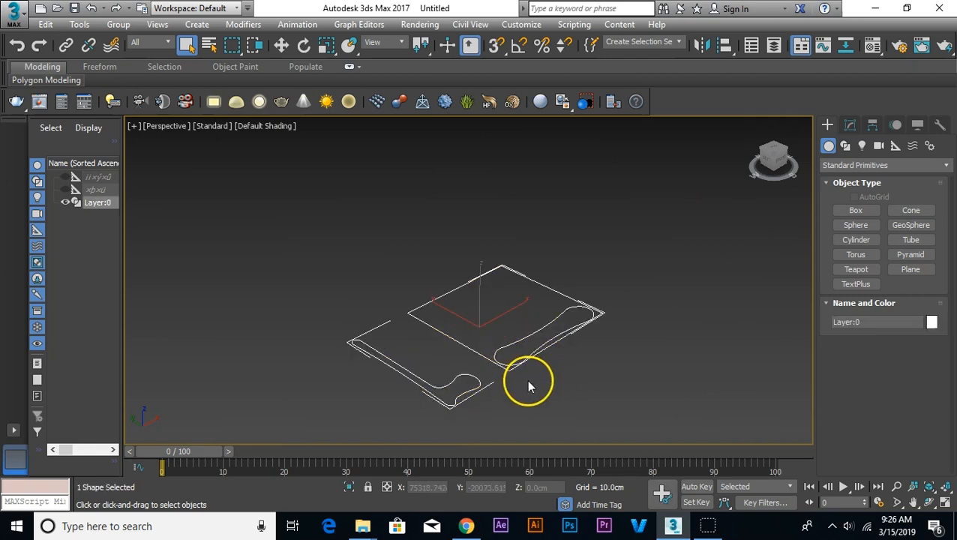
left_click(118, 24)
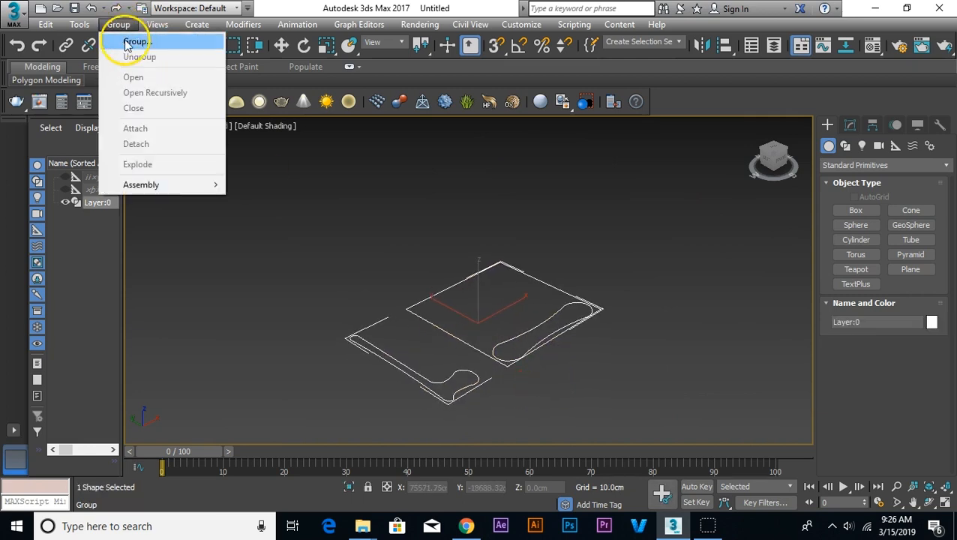
left_click(339, 221)
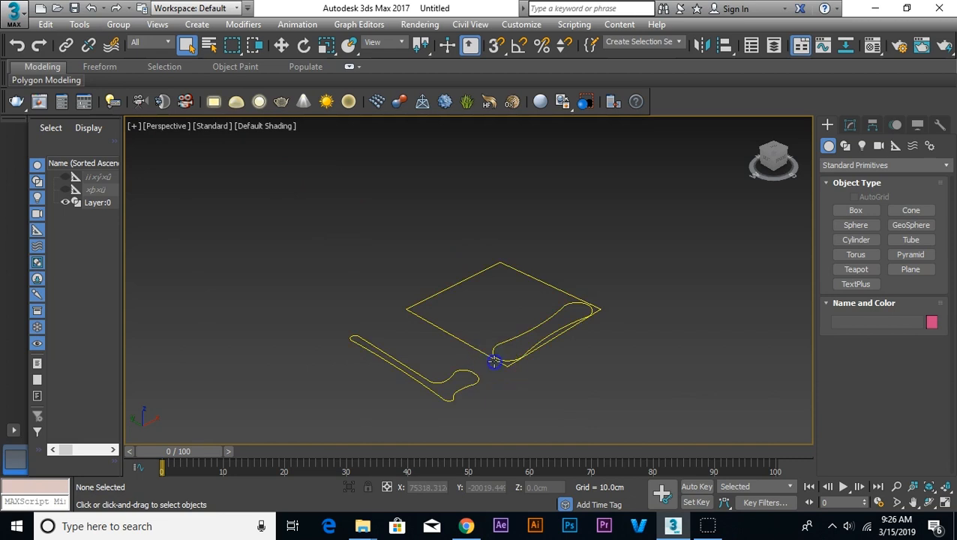
Step: Detach the bench's L-shaped section spline from the imported drawing as a separate shape
left_click(495, 358)
right_click(501, 306)
left_click(514, 313)
left_click(850, 126)
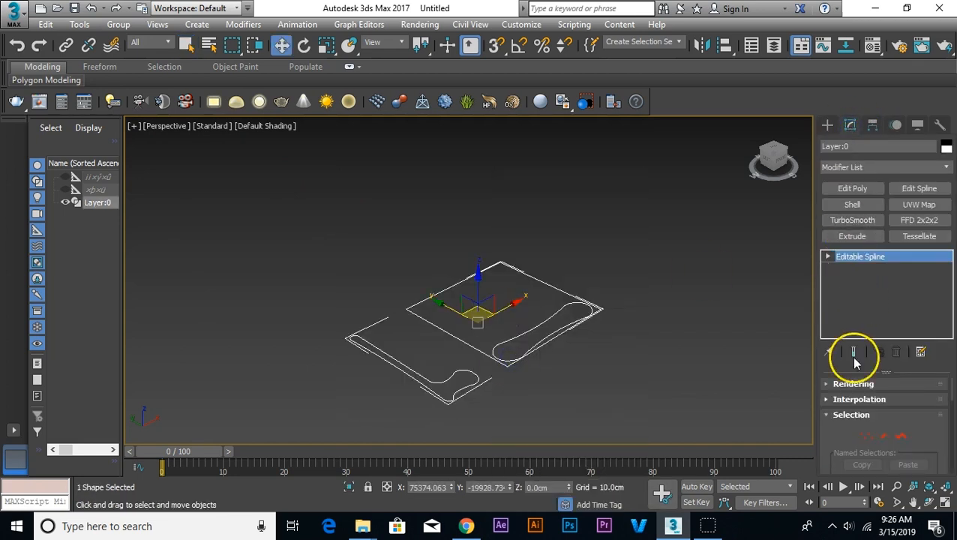
left_click(902, 437)
left_click(448, 400)
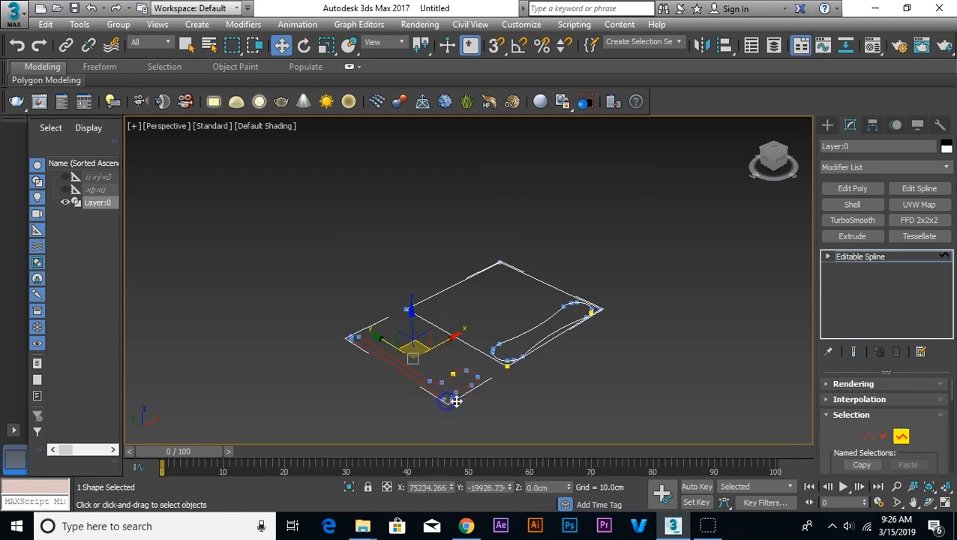
scroll(837, 444, "down", 5)
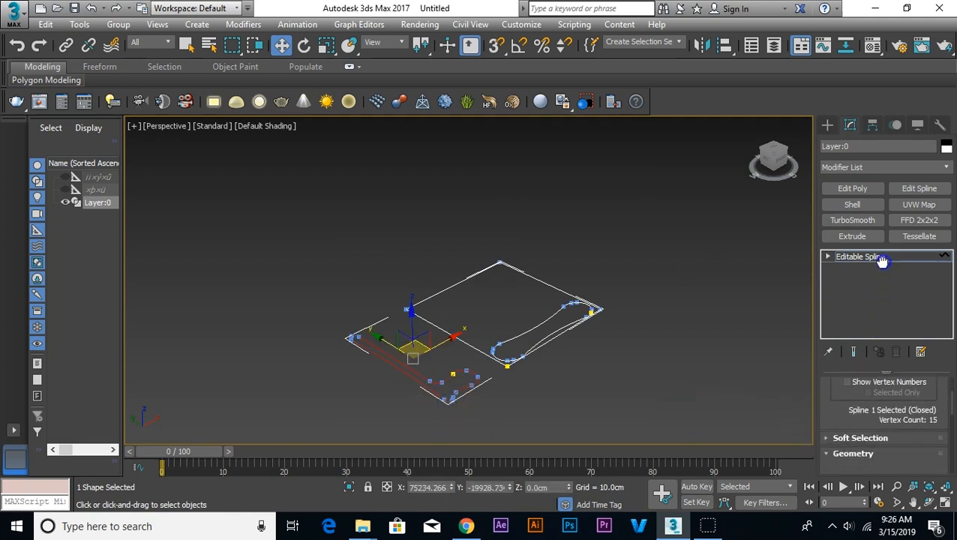
scroll(851, 379, "down", 5)
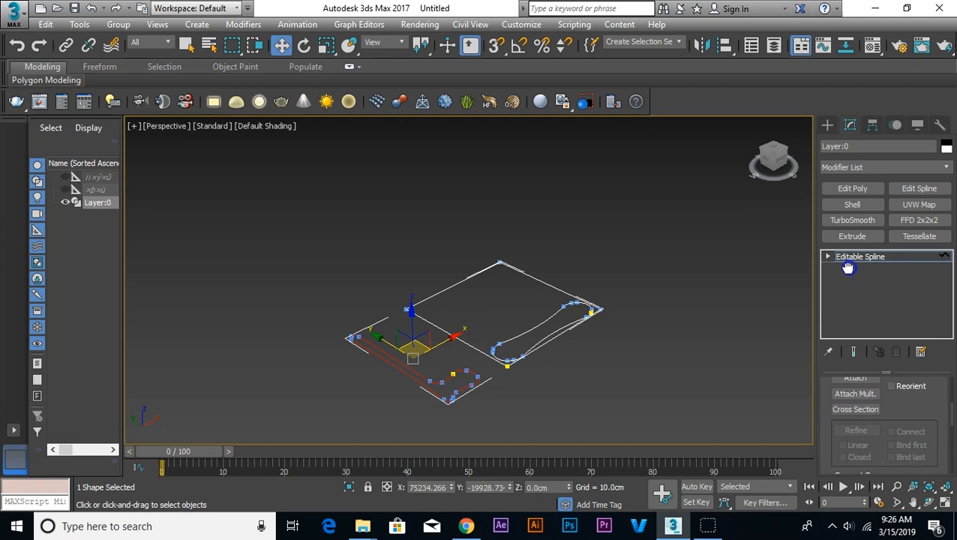
scroll(902, 423, "down", 5)
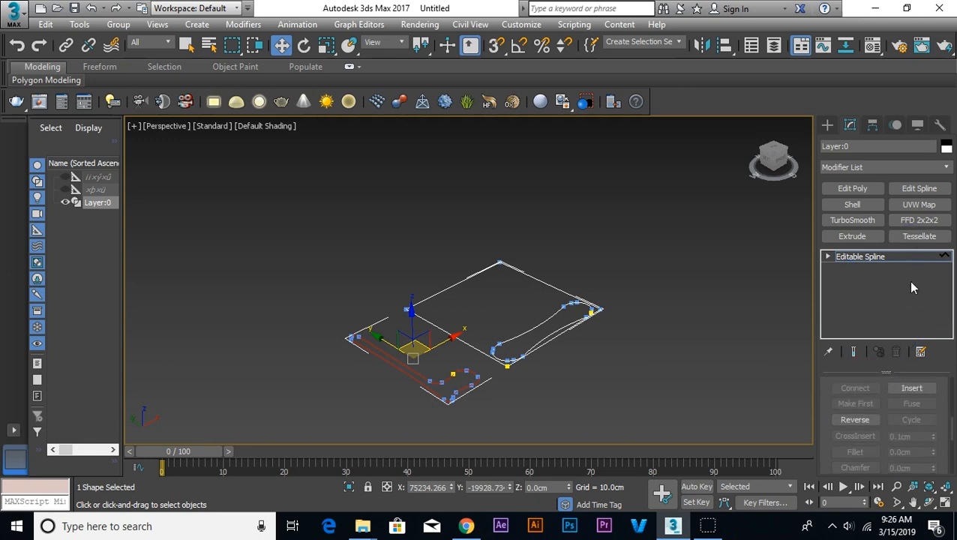
left_click_drag(831, 453, 850, 269)
left_click_drag(927, 393, 927, 311)
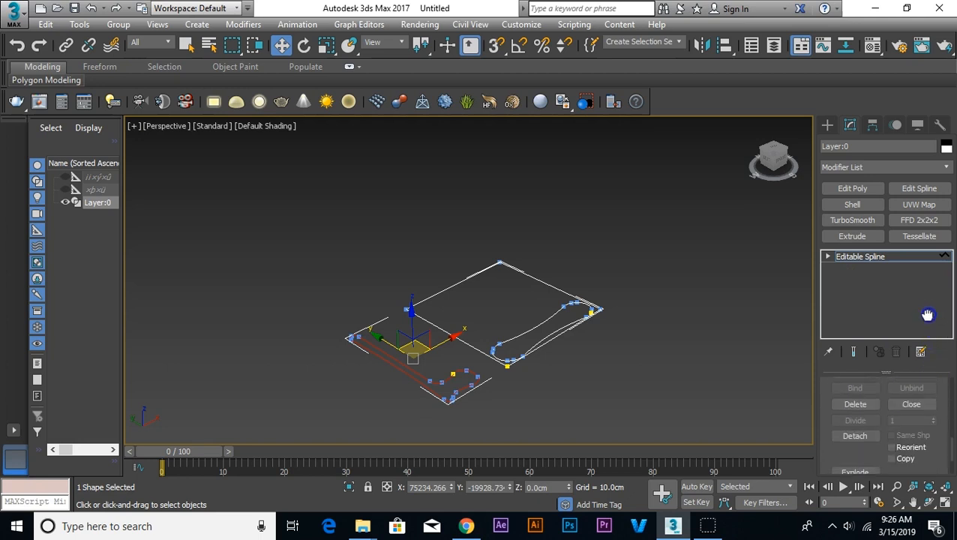
left_click(856, 425)
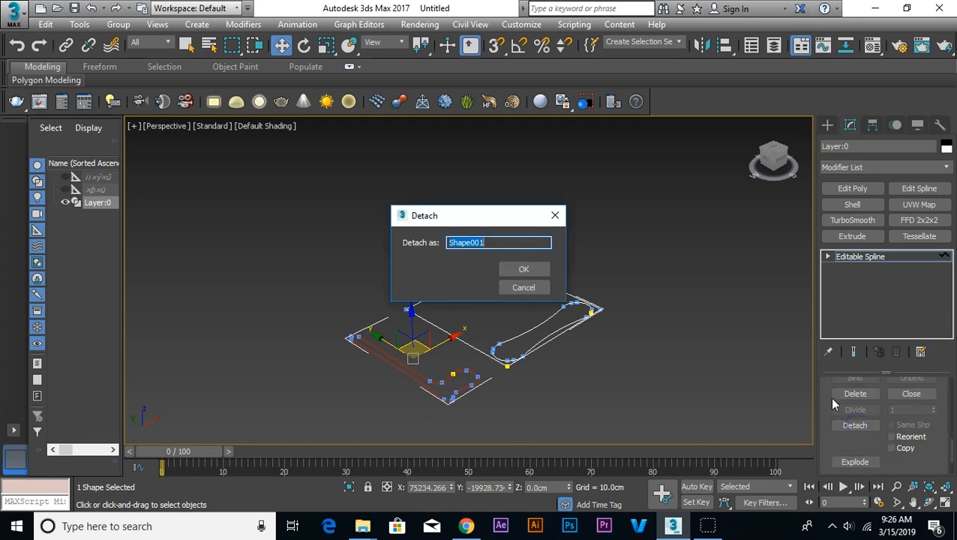
left_click(525, 269)
left_click(858, 259)
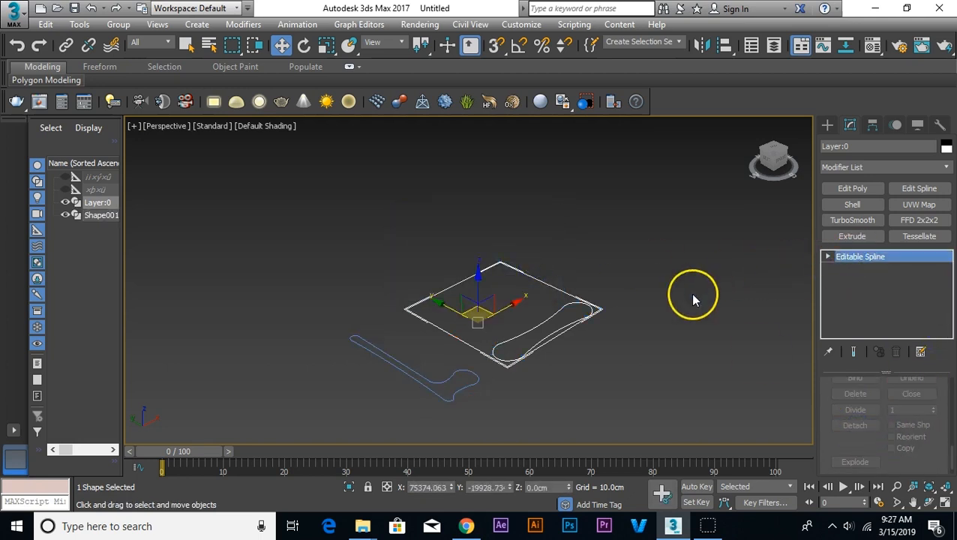
Step: Center the pivots of both the section shape and the elevation shape to their objects
left_click(691, 294)
left_click_drag(637, 271, 325, 429)
left_click(866, 131)
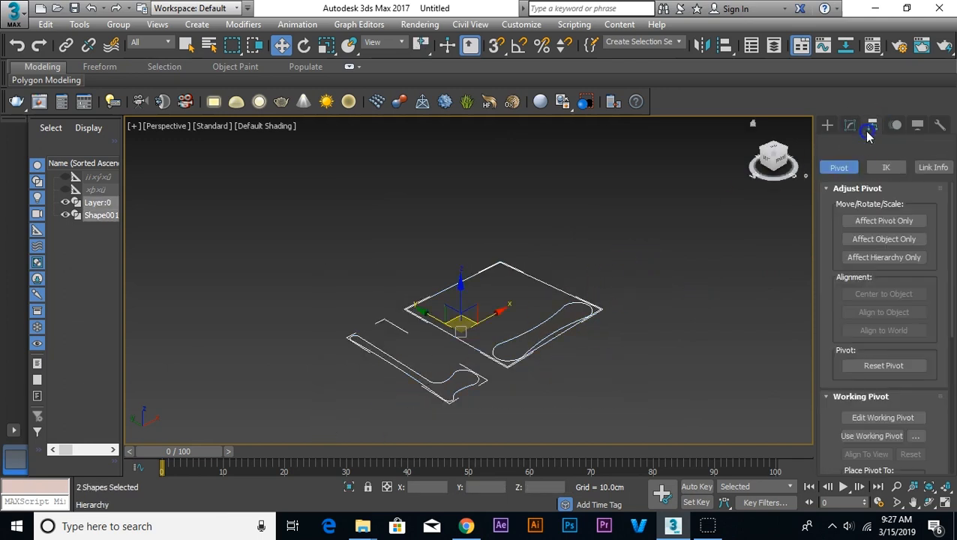
left_click(897, 224)
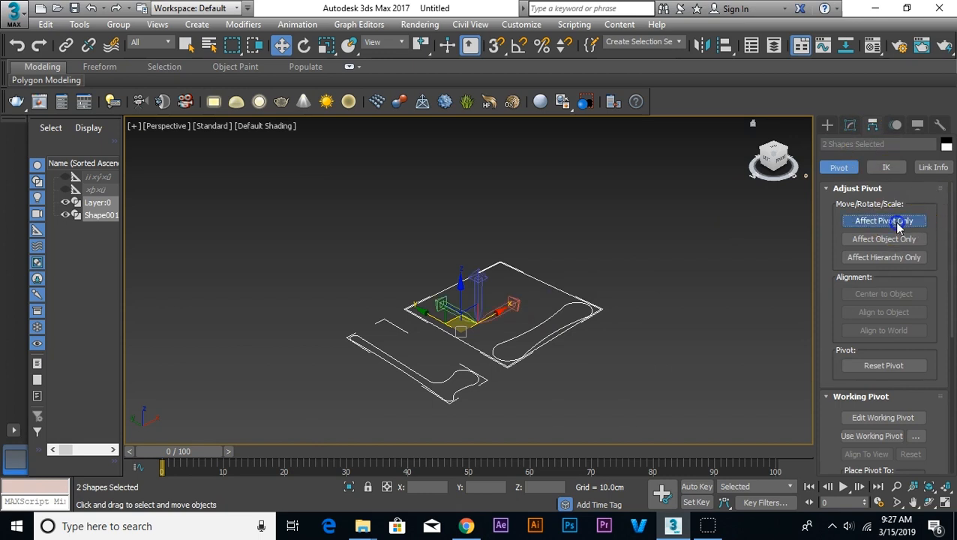
left_click(885, 295)
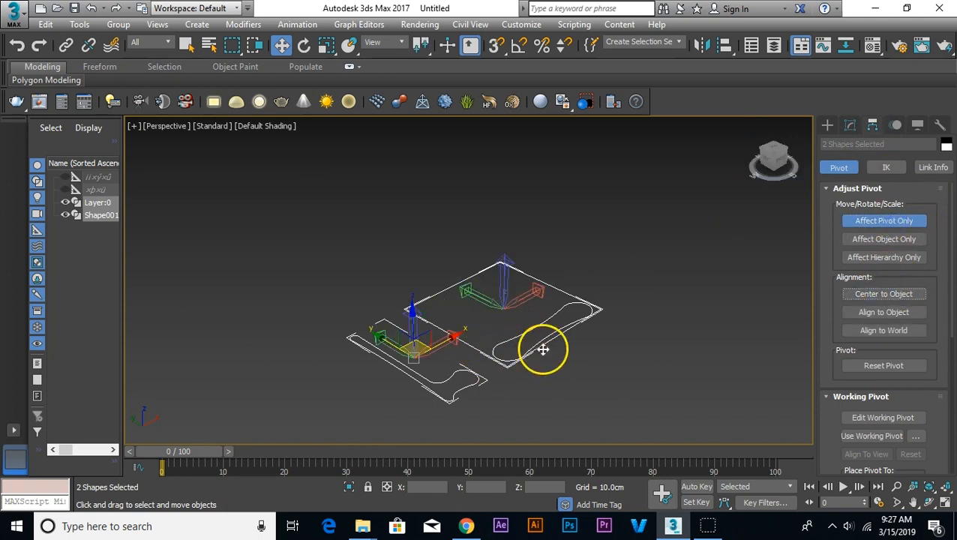
left_click(827, 124)
left_click(662, 286)
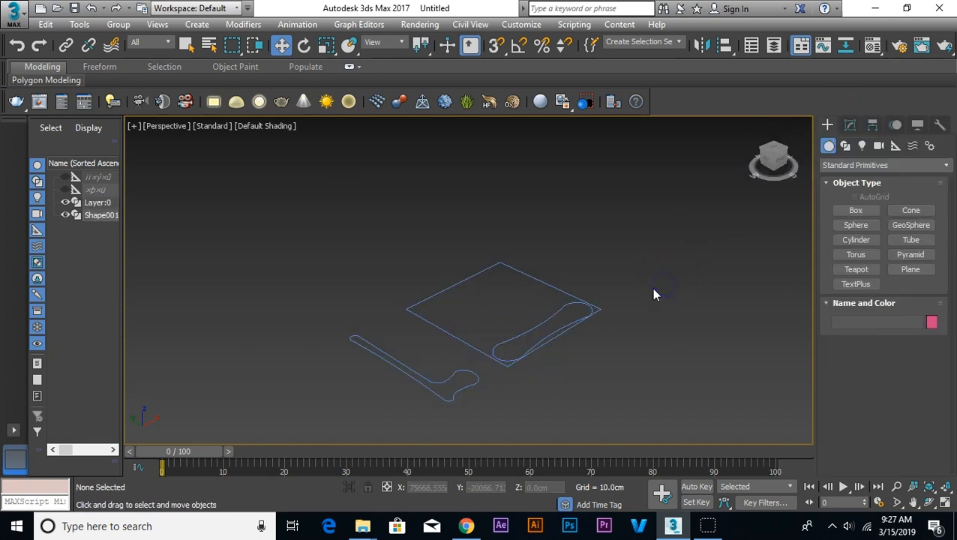
Step: Enable angle snap, set its angle increment, and rotate both shapes together about the X axis
key("ctrl+a")
right_click(483, 318)
left_click(507, 326)
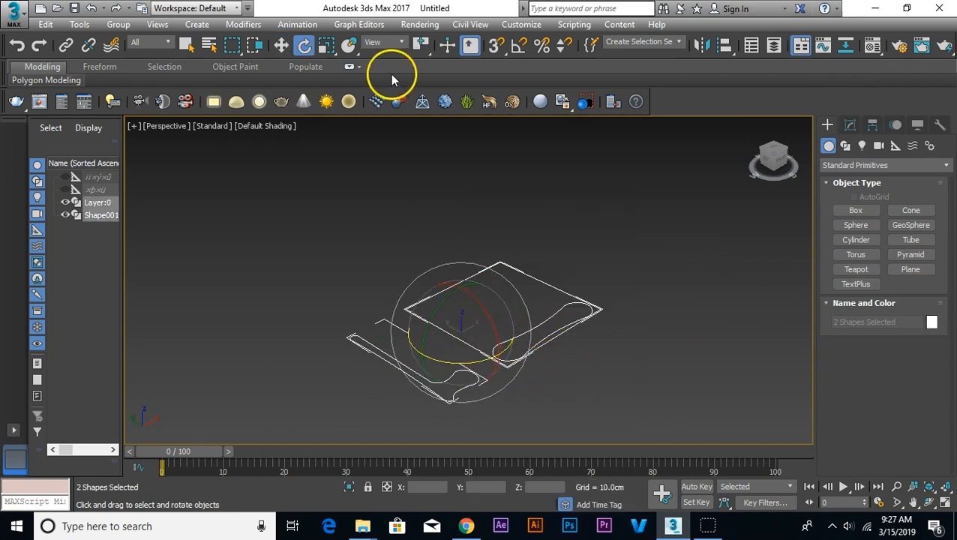
right_click(518, 45)
double_click(484, 269)
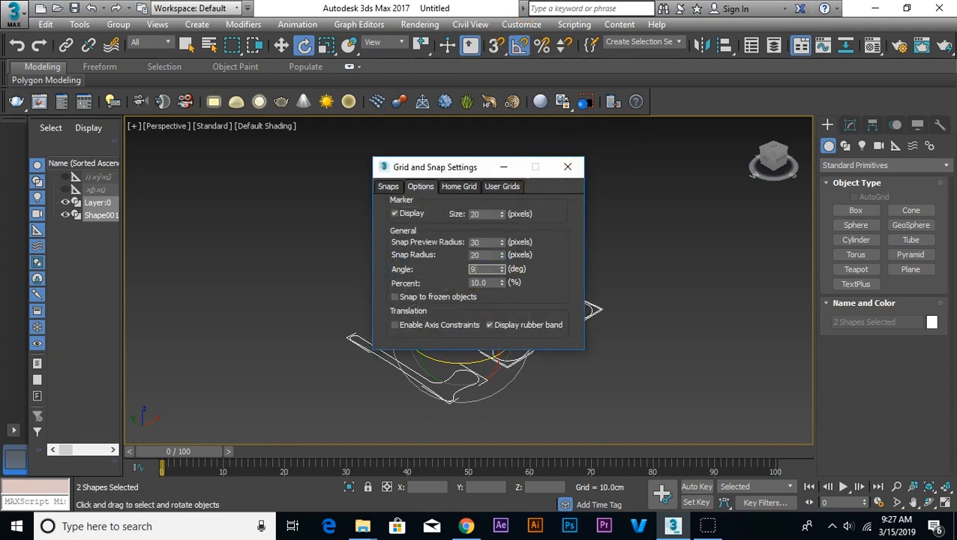
left_click(570, 165)
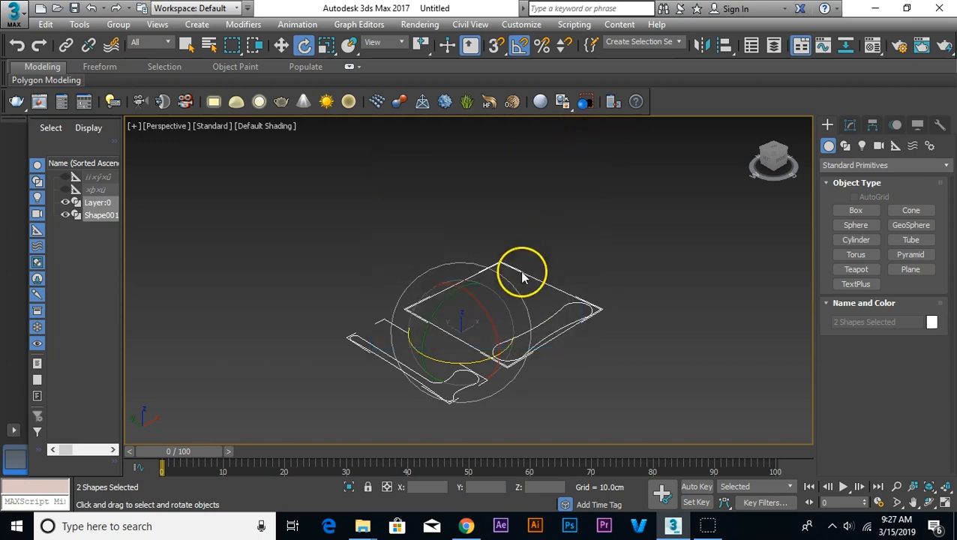
left_click_drag(474, 303, 478, 363)
left_click(581, 276)
Step: Change the viewport from Perspective to the Left view
left_click(410, 412)
left_click_drag(412, 391, 405, 375)
left_click(528, 401)
middle_click_drag(530, 401, 531, 371)
key("l")
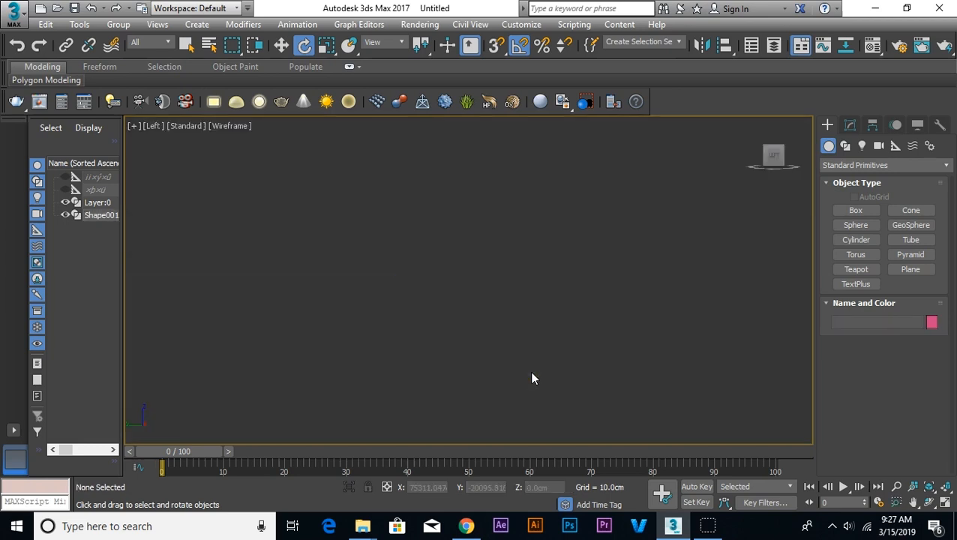
key("x")
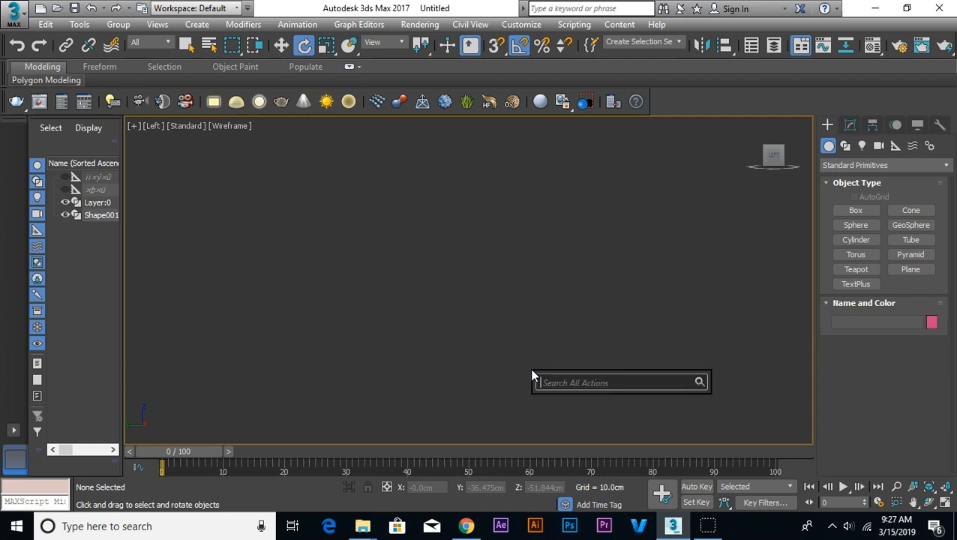
left_click(632, 331)
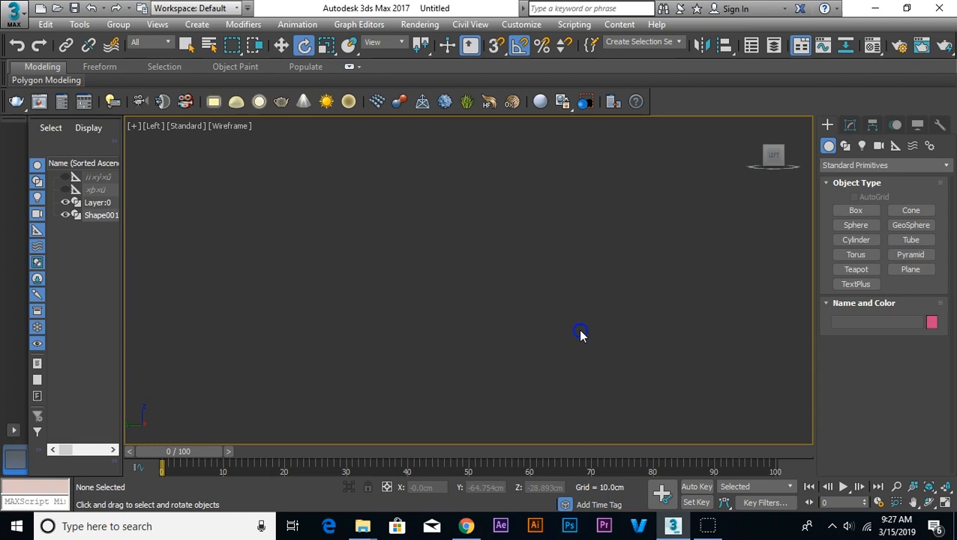
Step: Show both bench outlines in the Top view and hide the grid
key("t")
left_click(519, 367)
key("z")
scroll(519, 367, "down", 6)
scroll(594, 358, "up", 4)
middle_click_drag(363, 374, 439, 290)
scroll(387, 291, "up", 4)
scroll(388, 290, "down", 4)
key("g")
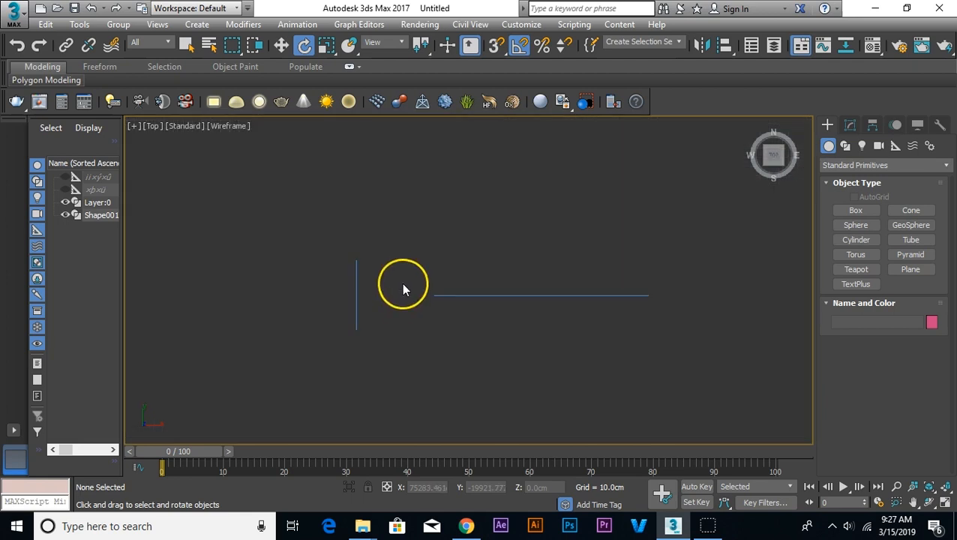
Step: Move the section shape in the Top view so it sits just below the left end of the elevation shape
left_click(357, 292)
right_click(373, 252)
left_click(382, 269)
left_click_drag(373, 274, 451, 320)
left_click(436, 321)
scroll(436, 321, "up", 4)
scroll(657, 252, "down", 4)
Step: Group the section and elevation shapes together with the default name Group001
left_click_drag(795, 234, 538, 384)
left_click(117, 24)
left_click(131, 34)
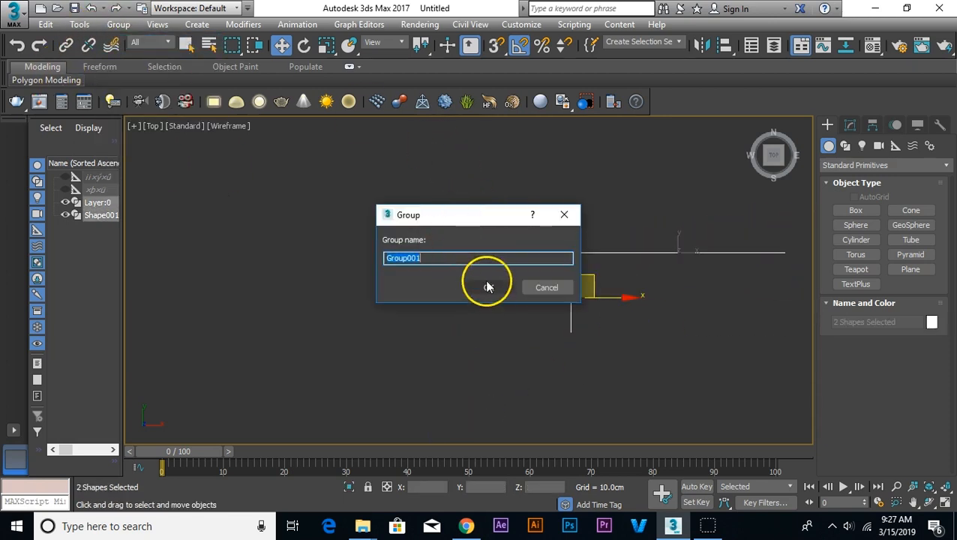
left_click(488, 285)
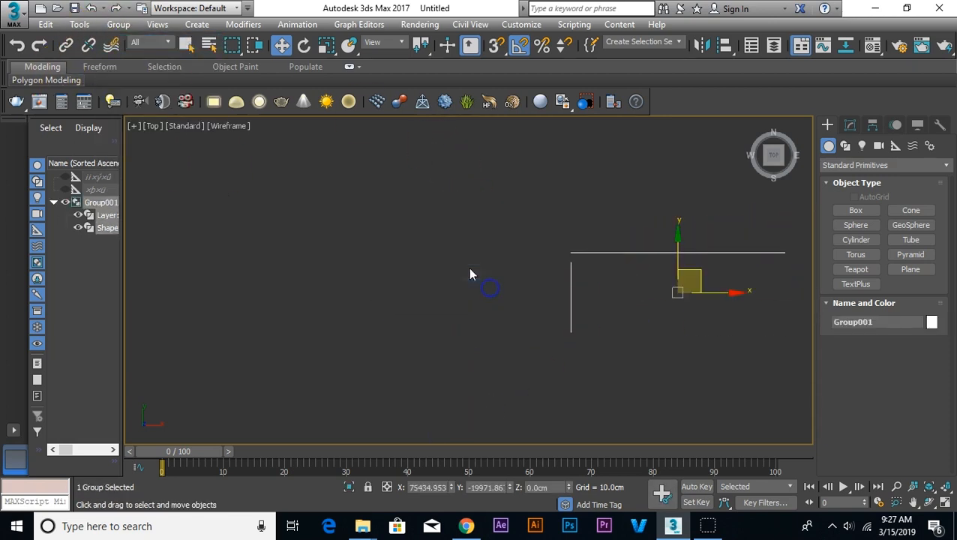
Step: Set the group's X and Y position to 0 and display the grid around it
right_click(453, 488)
right_click(510, 488)
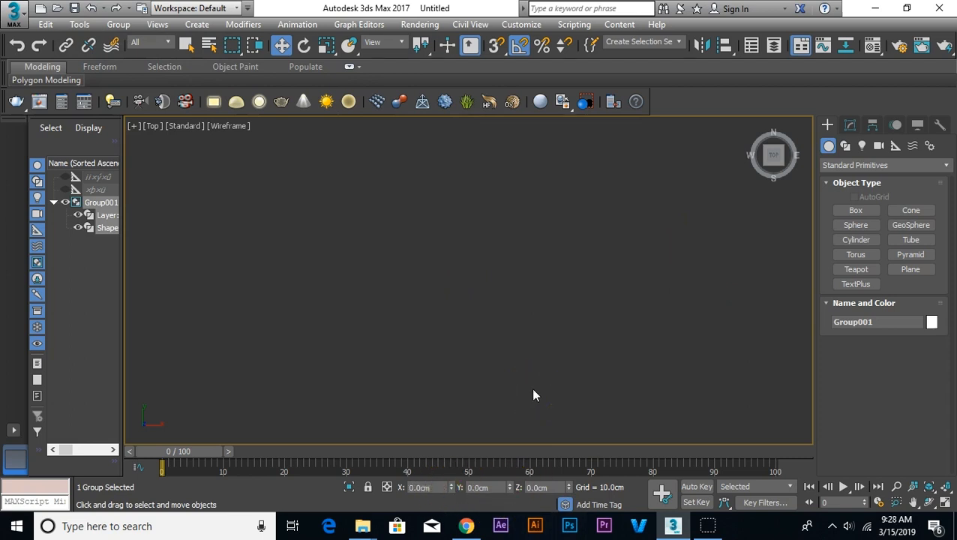
scroll(533, 390, "down", 3)
middle_click_drag(352, 256, 619, 439)
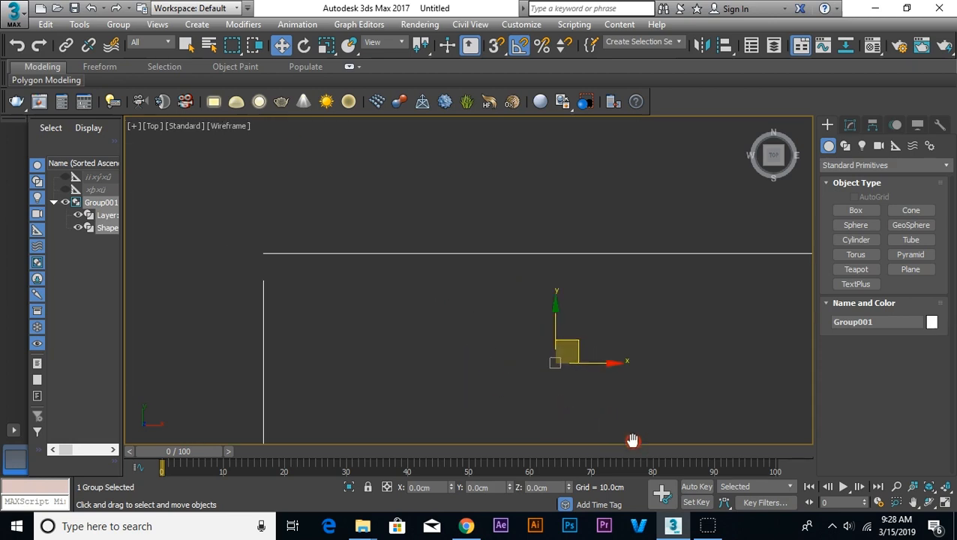
middle_click_drag(551, 409, 517, 325)
scroll(495, 327, "down", 2)
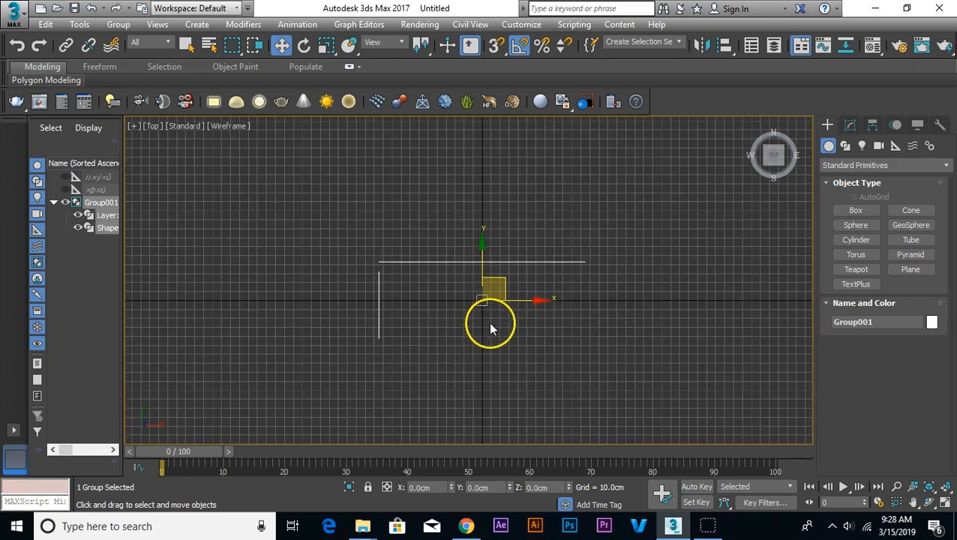
Step: Move the group down to about X 7 cm, Y -43 cm so the elevation outline lies on the grid's X axis
left_click(572, 217)
left_click(478, 271)
left_click_drag(503, 280, 509, 318)
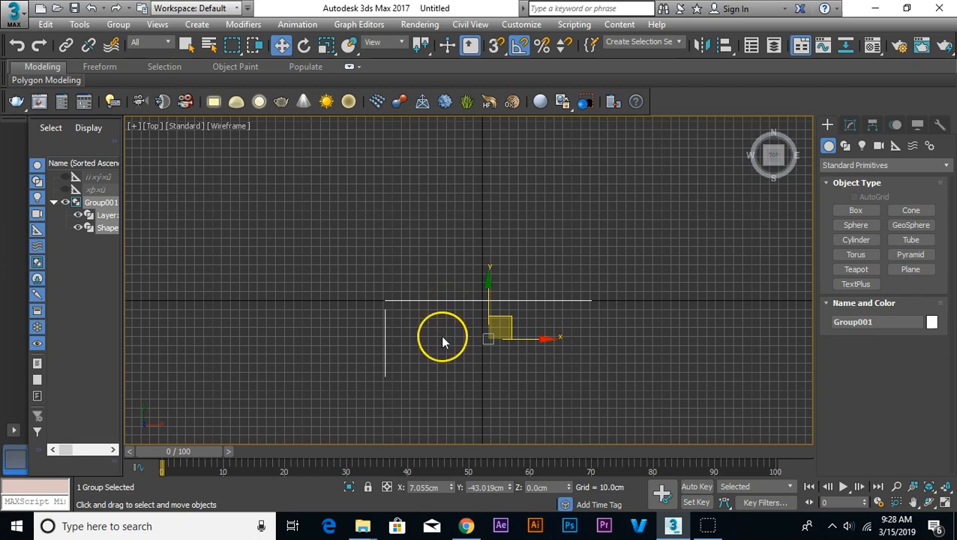
scroll(443, 338, "down", 3)
Step: Ungroup Group001 back into the separate section and elevation shapes
left_click(443, 379)
scroll(423, 334, "up", 2)
scroll(426, 318, "up", 1)
left_click(398, 353)
left_click(118, 24)
left_click(140, 57)
Step: Move the section shape horizontally in the Left view until its back meets the elevation plane, at about Y -37.9 cm
left_click(417, 358)
left_click(391, 343)
key("l")
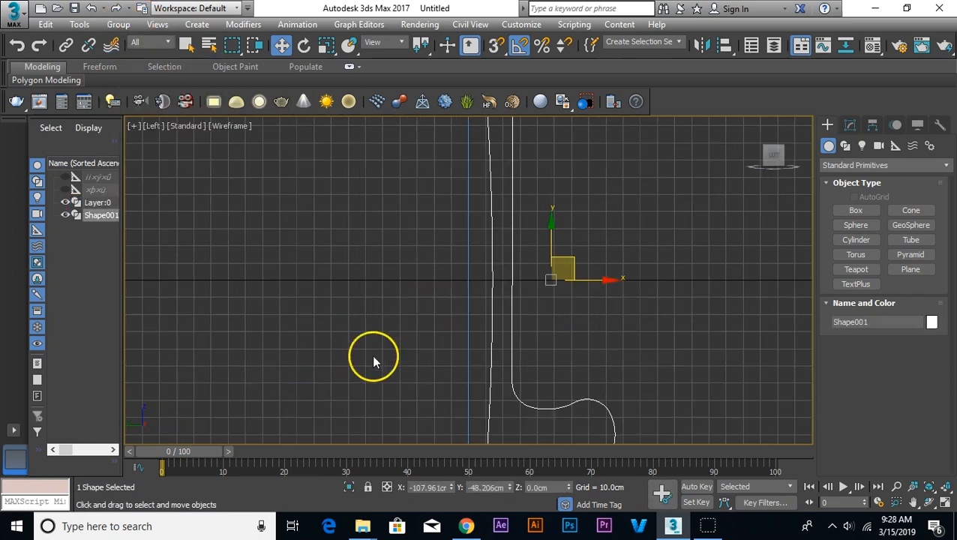
scroll(504, 278, "down", 2)
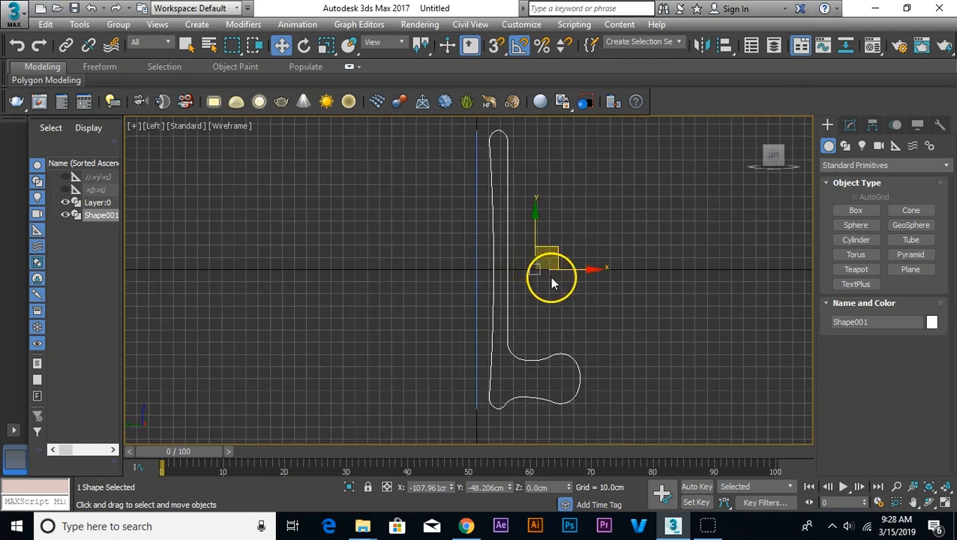
key("g")
scroll(497, 283, "up", 2)
scroll(565, 291, "down", 4)
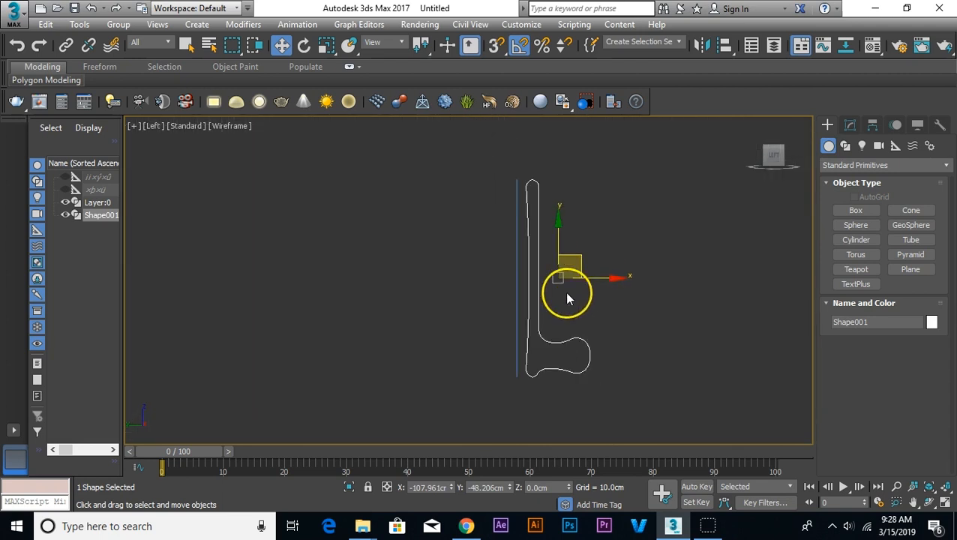
scroll(588, 285, "up", 3)
scroll(554, 311, "down", 1)
middle_click_drag(570, 285, 595, 217)
left_click_drag(587, 213, 572, 211)
middle_click_drag(625, 276, 640, 398)
Step: Align the section shape with the elevation's left edge in the Front view, at about X -107.9 cm
key("f")
middle_click_drag(355, 282, 515, 185)
scroll(515, 185, "up", 2)
mouse_move(407, 172)
left_mouse_down()
mouse_move(393, 172)
mouse_move(407, 172)
left_mouse_up()
scroll(396, 239, "down", 3)
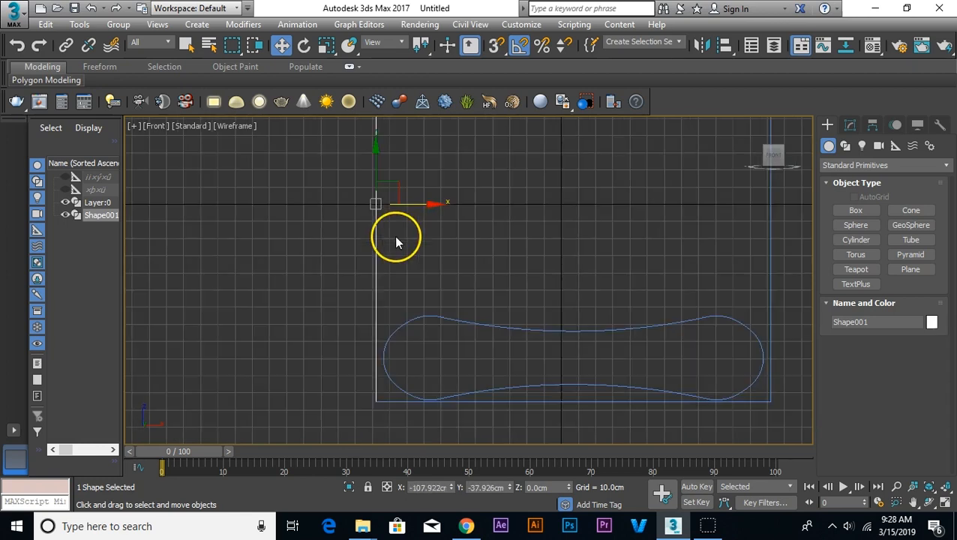
middle_click_drag(444, 253, 406, 288)
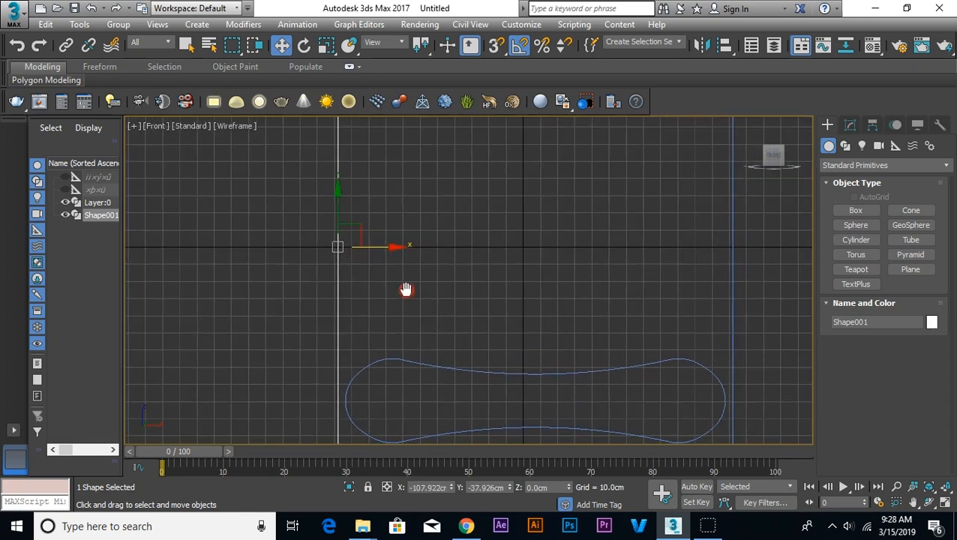
scroll(408, 294, "down", 1)
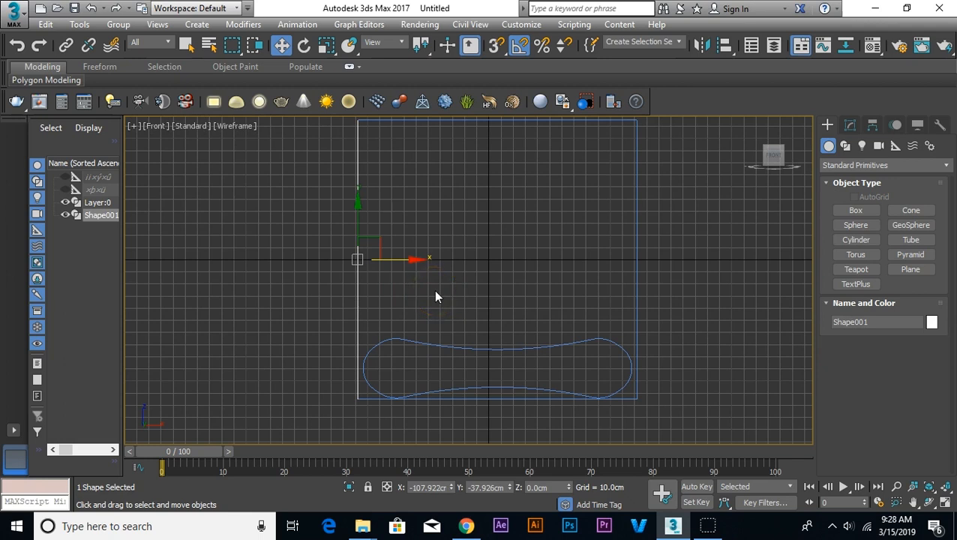
Step: Examine the section's alignment with the elevation in Perspective with the grid hidden, and select the section shape
key("p")
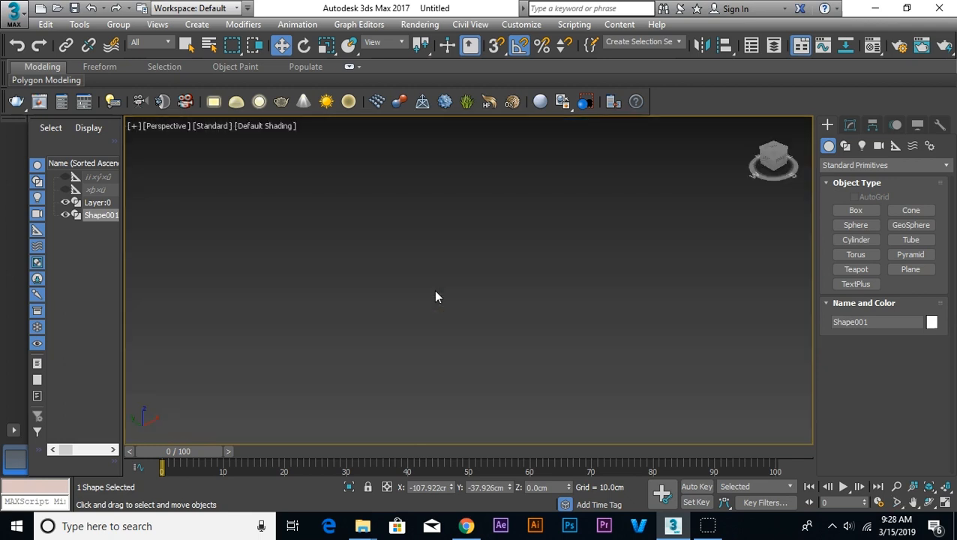
key("z")
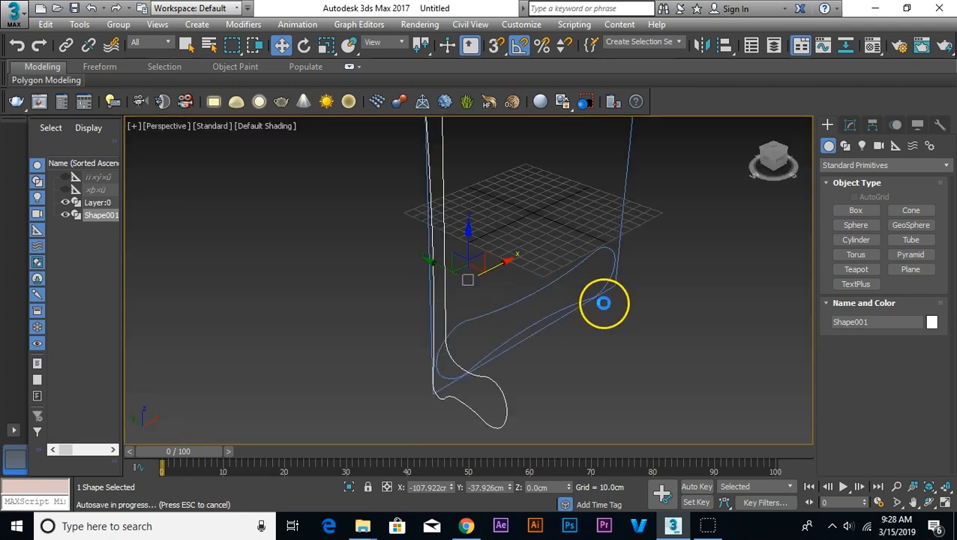
key("g")
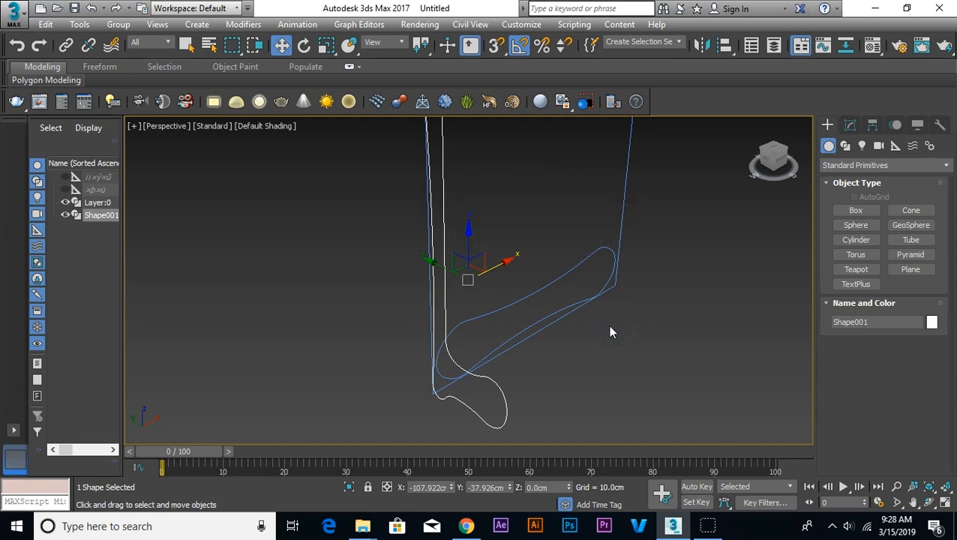
left_click(538, 248)
scroll(608, 322, "down", 5)
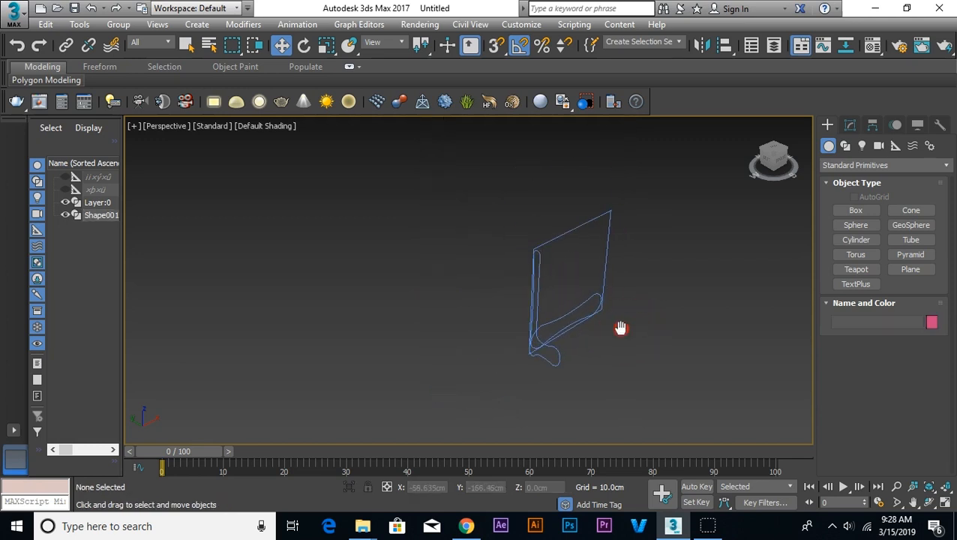
left_click(554, 363)
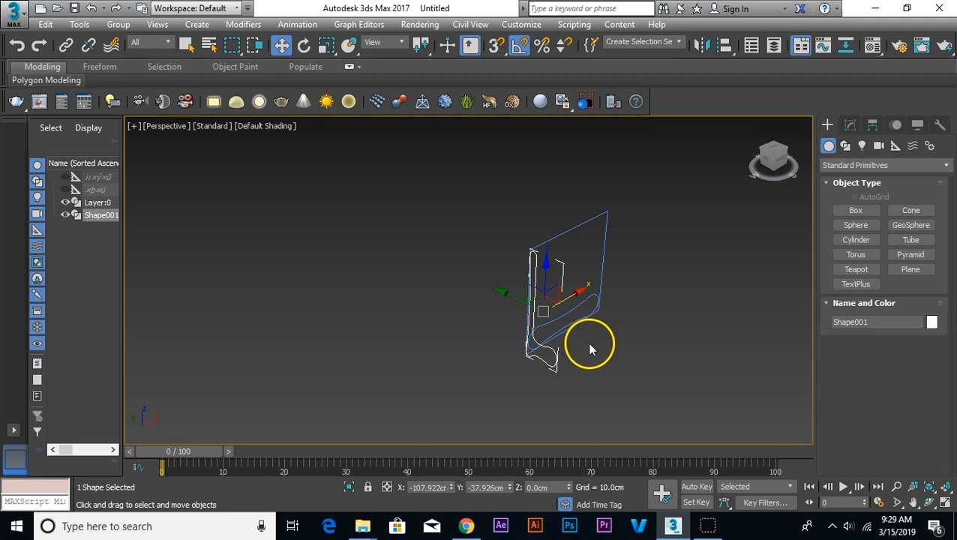
scroll(592, 346, "up", 2)
middle_click_drag(612, 359, 517, 334)
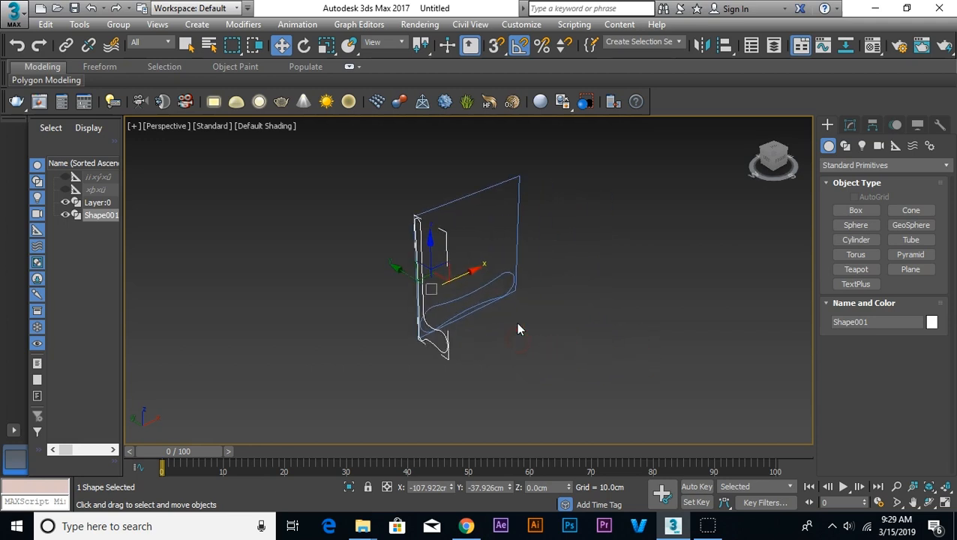
scroll(517, 330, "up", 2)
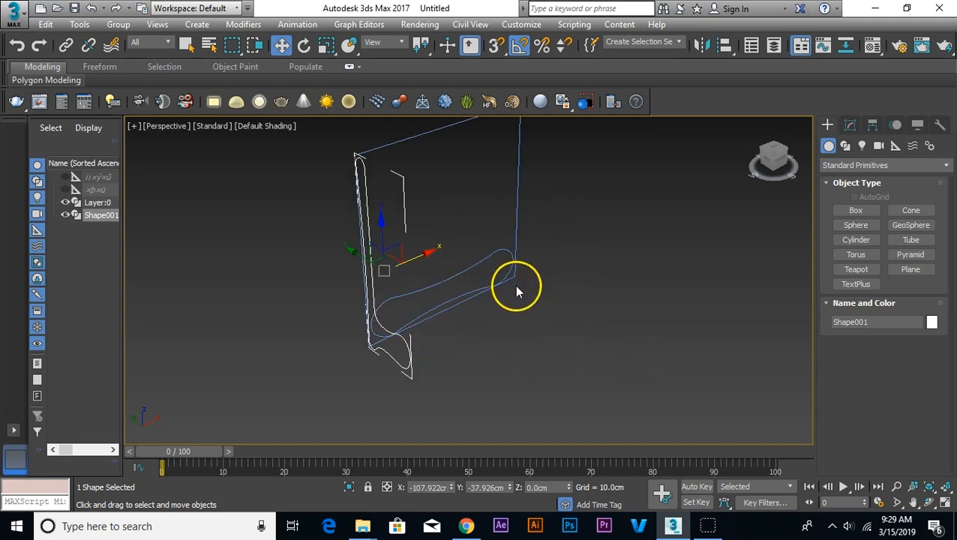
Step: Extrude the section shape by -230 cm so it reaches the right edge of the elevation outline in the Front view
left_click(850, 126)
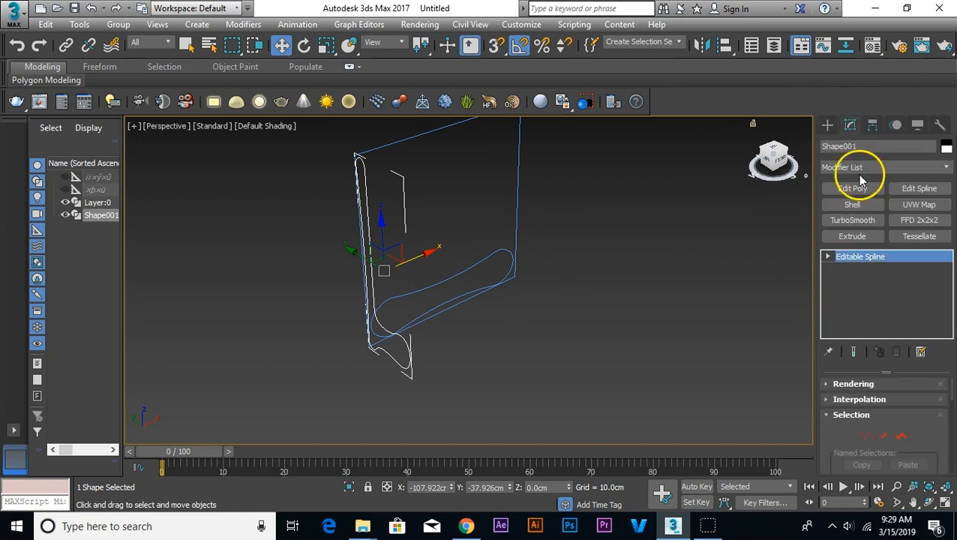
left_click(870, 237)
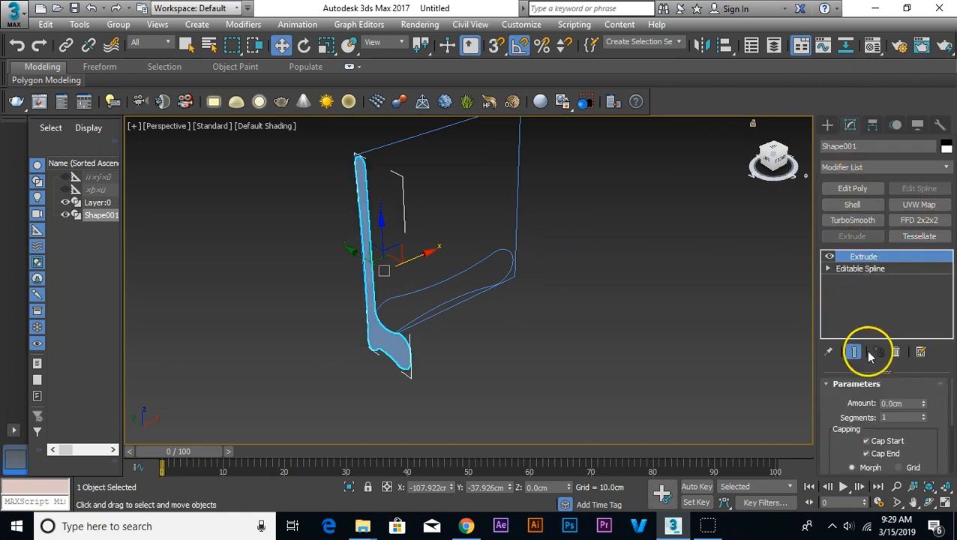
left_click_drag(923, 403, 903, 495)
scroll(544, 315, "down", 4)
key("f")
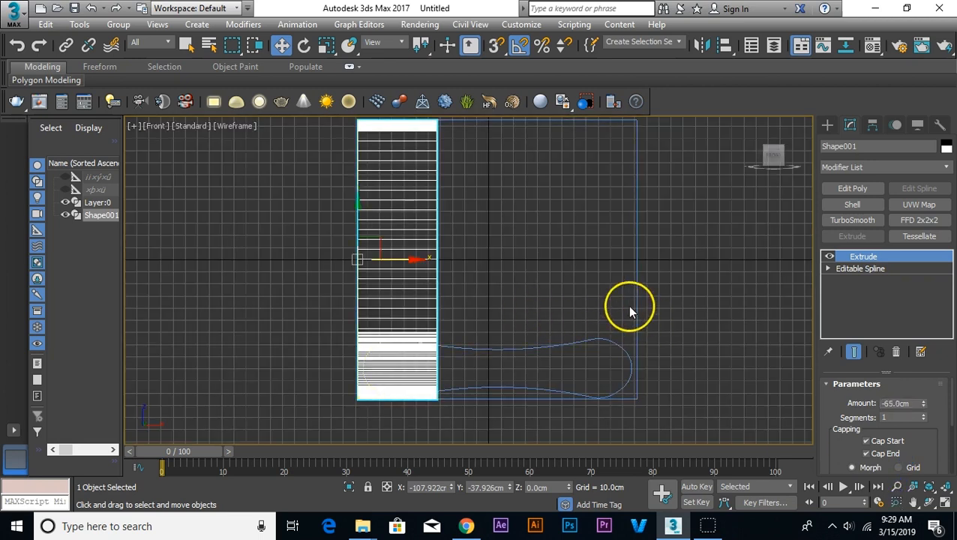
left_click_drag(923, 404, 916, 508)
scroll(674, 365, "up", 2)
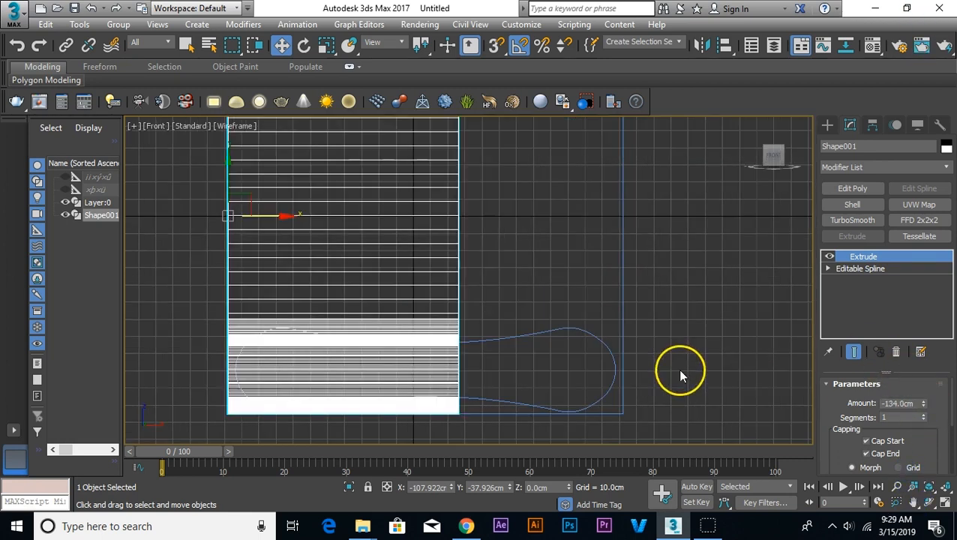
left_click_drag(923, 403, 929, 507)
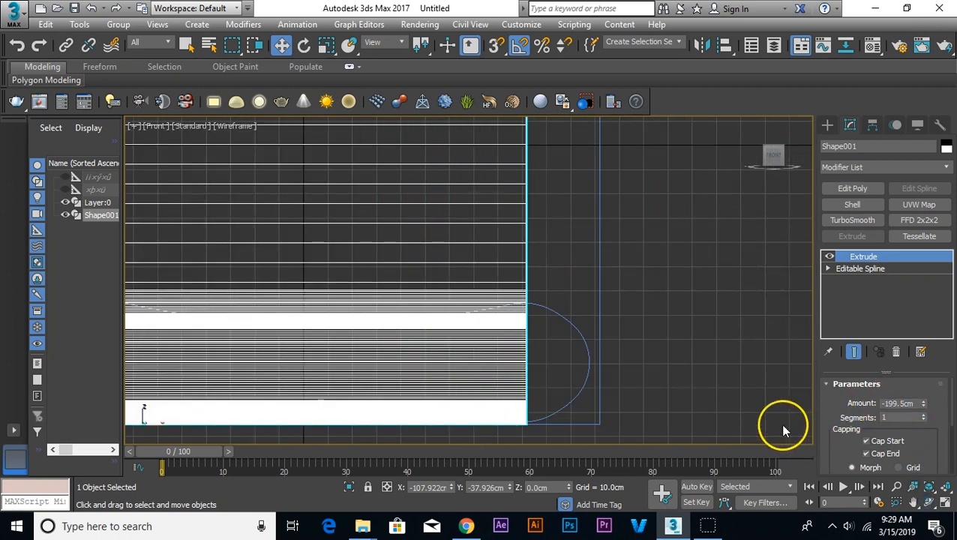
scroll(721, 408, "up", 2)
scroll(663, 399, "up", 2)
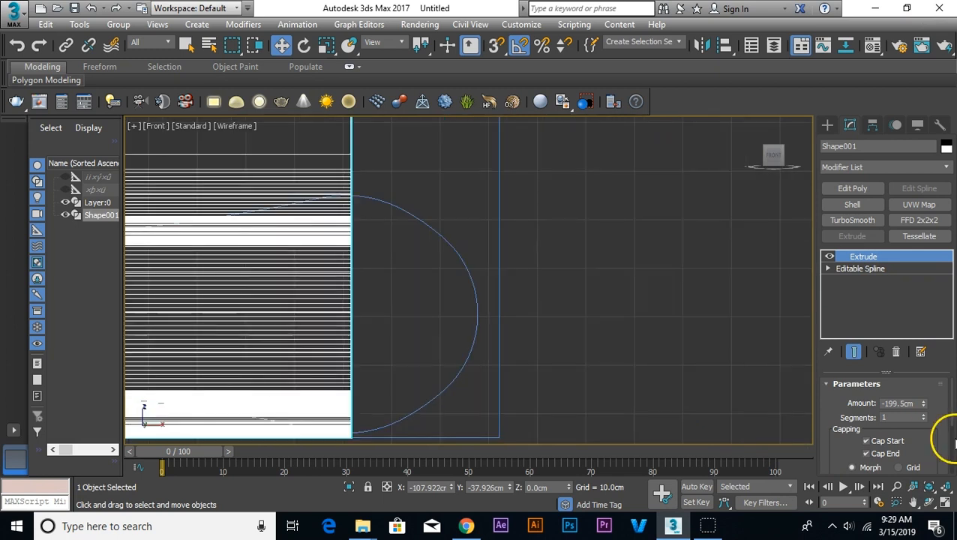
left_click_drag(923, 403, 921, 444)
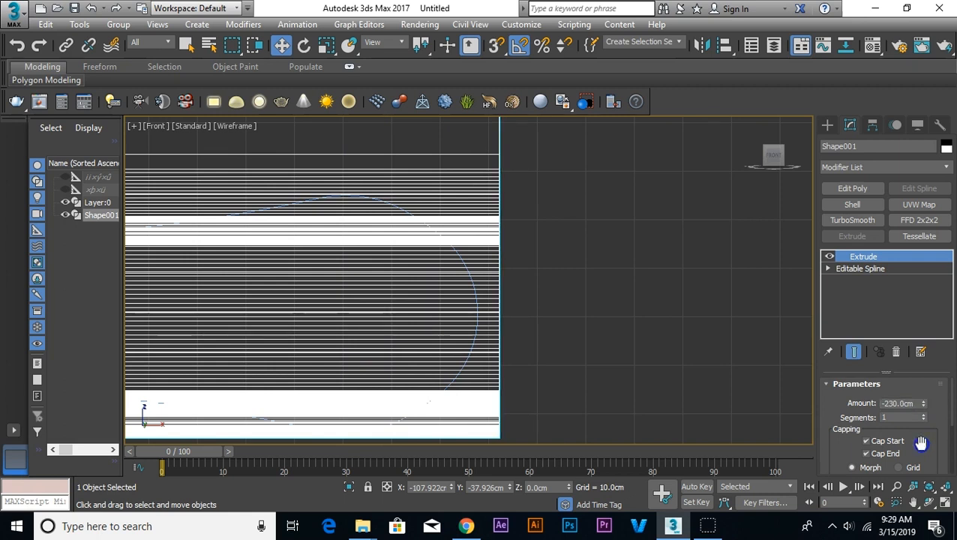
Step: Inspect the extruded bench body in Perspective and against the elevation outline in the Front view
scroll(605, 302, "down", 5)
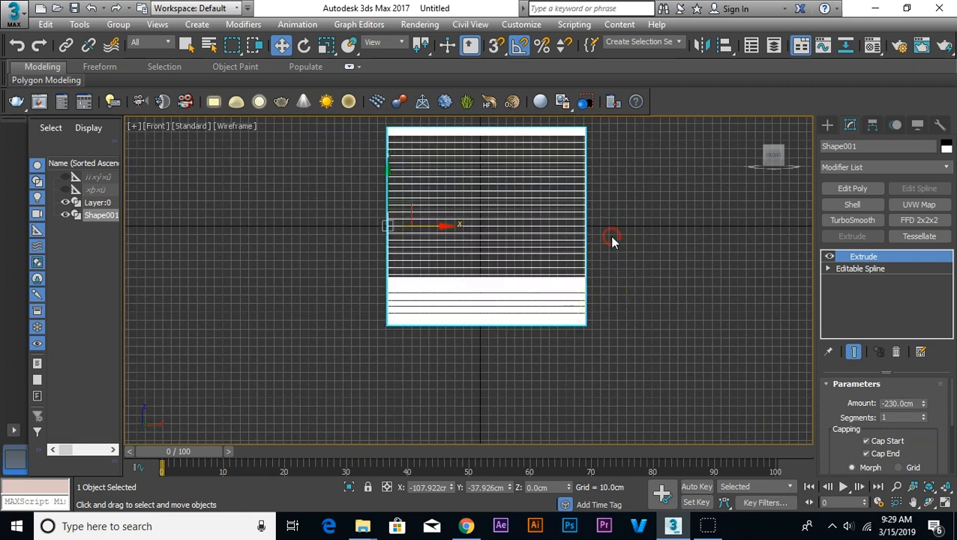
key("p")
left_click(612, 240)
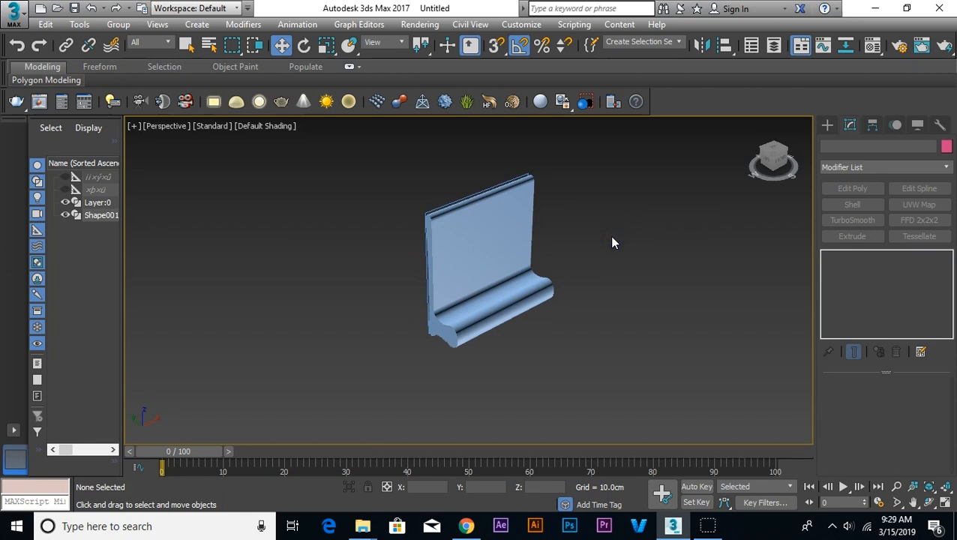
key("f")
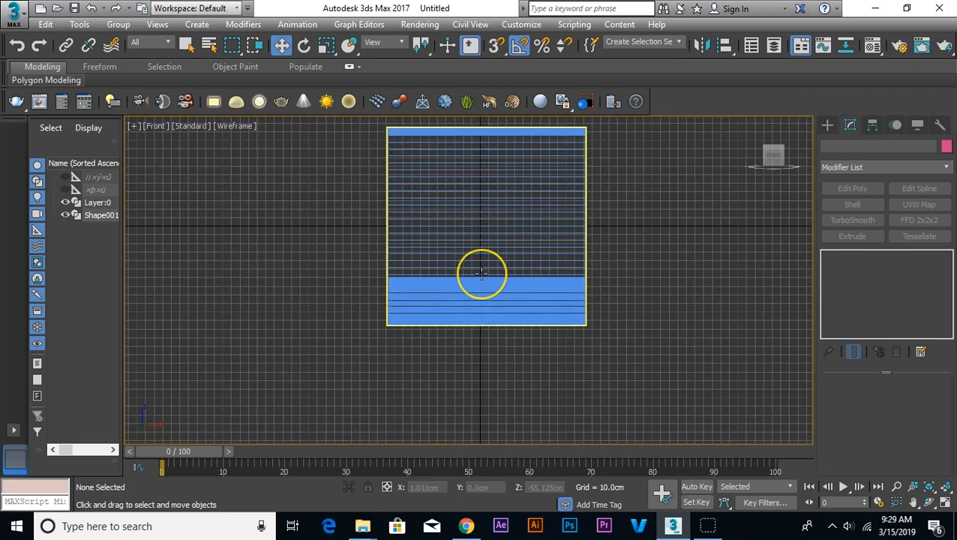
scroll(481, 281, "up", 2)
scroll(482, 293, "up", 3)
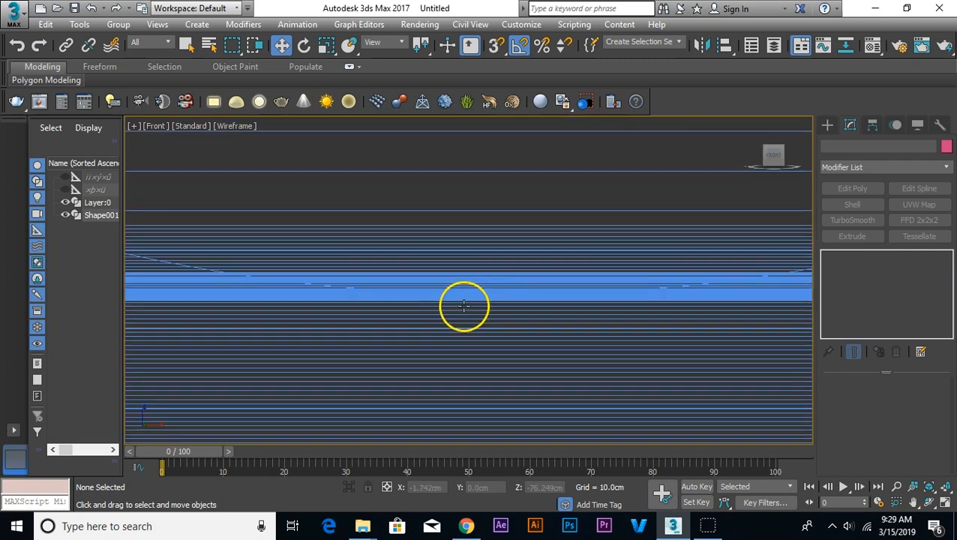
scroll(465, 303, "down", 2)
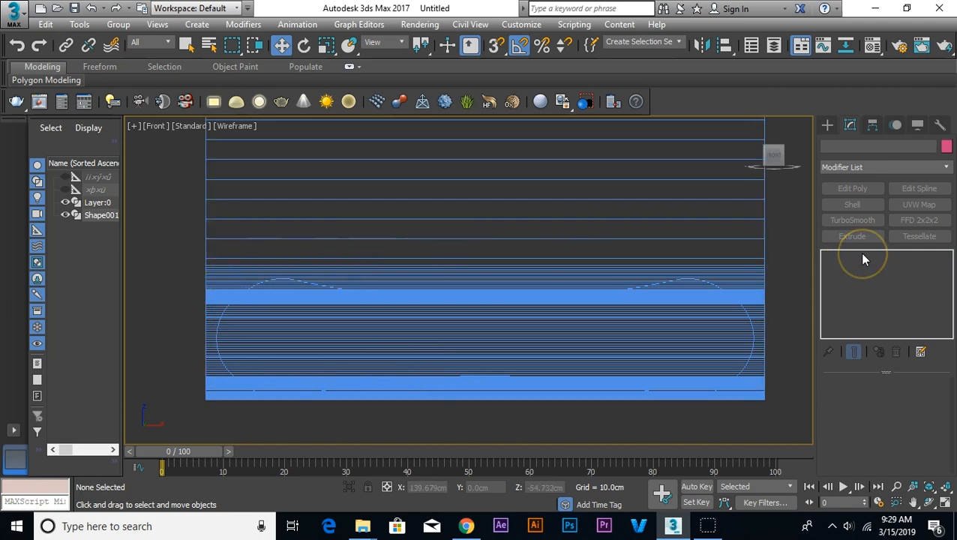
Step: Add an Edit Poly modifier to the extruded bench body
left_click(748, 300)
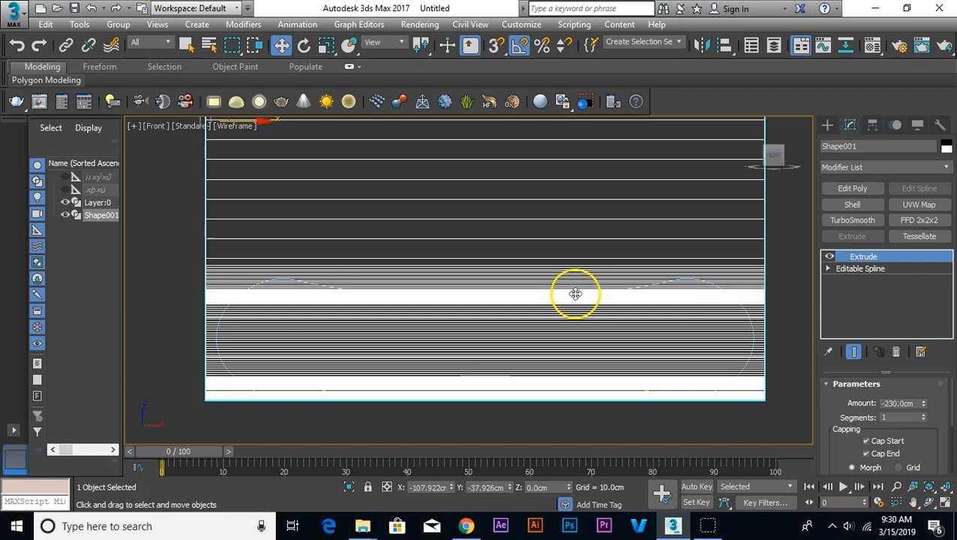
scroll(573, 293, "down", 3)
scroll(676, 241, "up", 2)
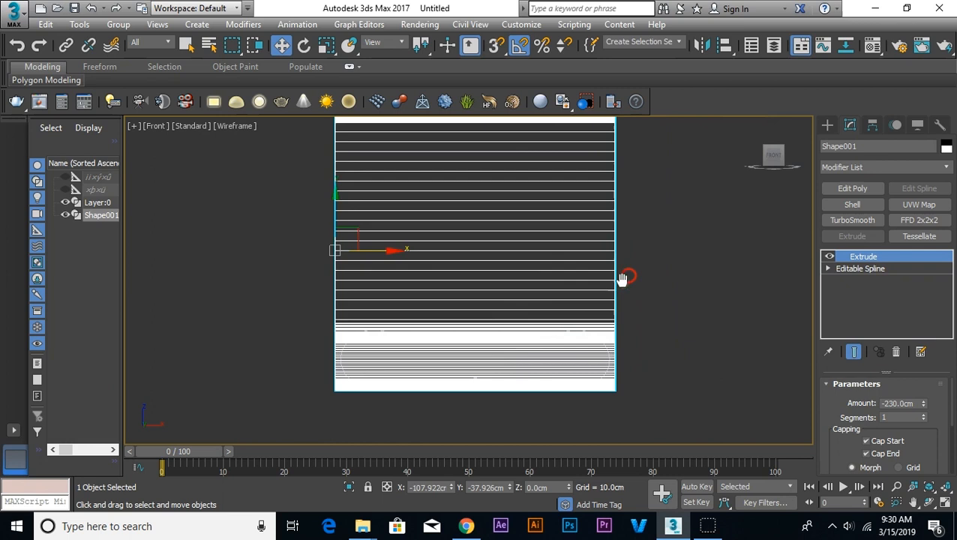
left_click(853, 189)
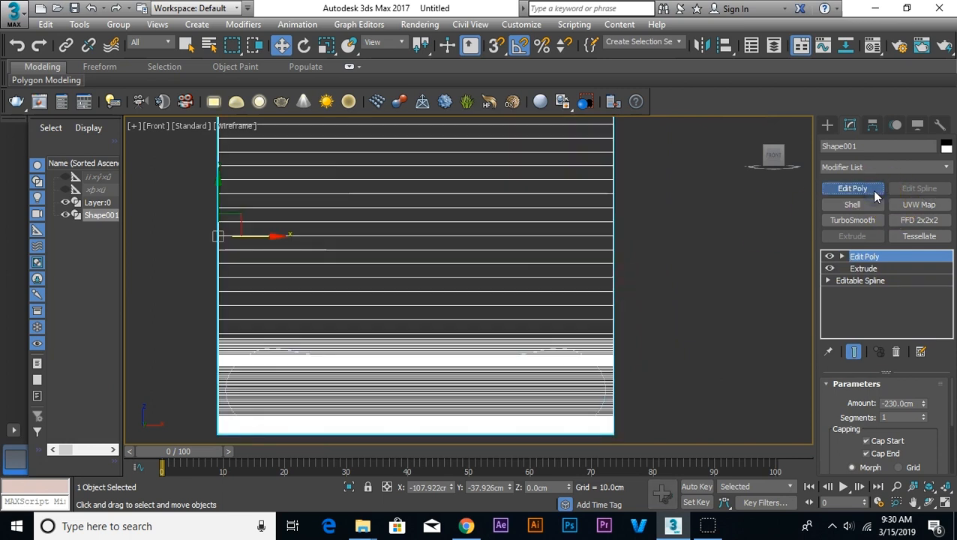
Step: Select all lengthwise edges of the bench body in the Front view and connect them with 30 segments
left_click(842, 257)
left_click(866, 280)
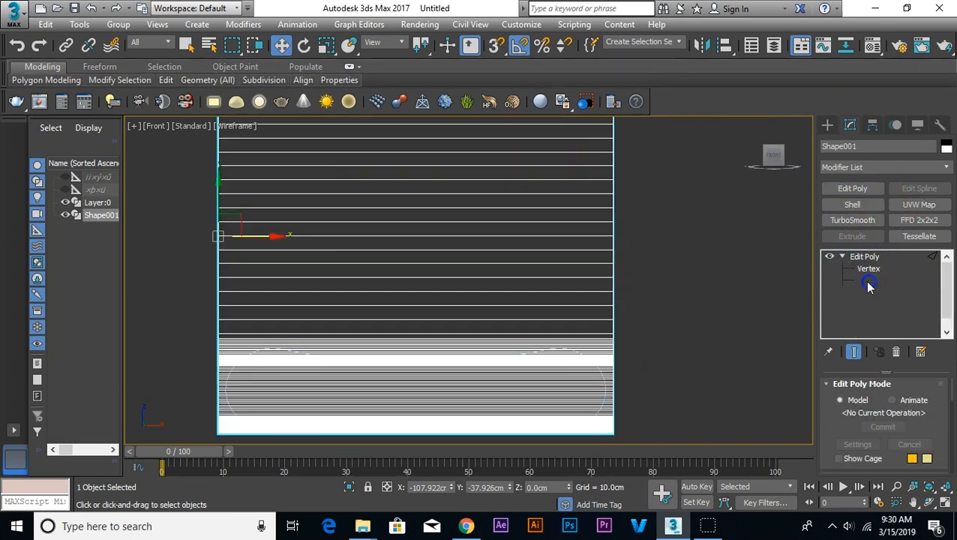
scroll(500, 274, "down", 4)
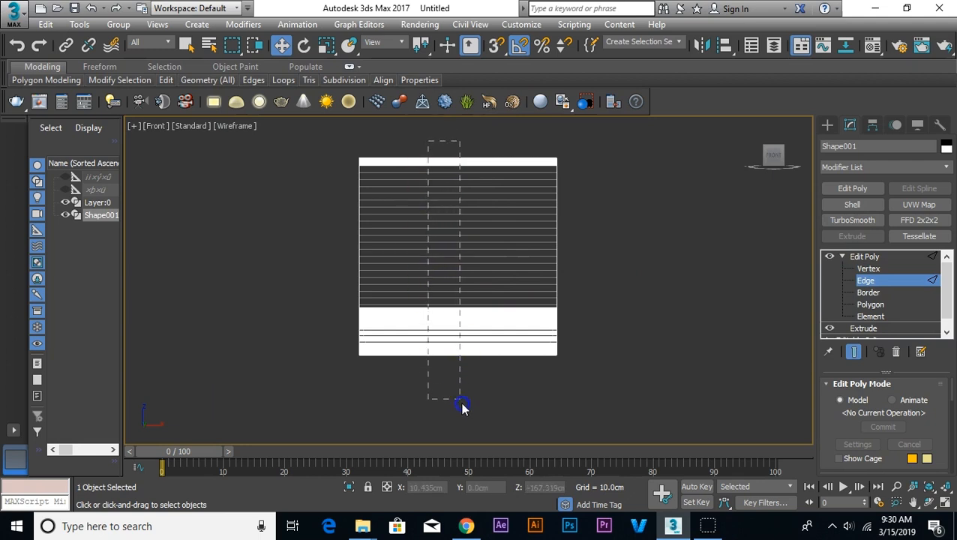
left_click_drag(462, 406, 462, 405)
right_click(465, 297)
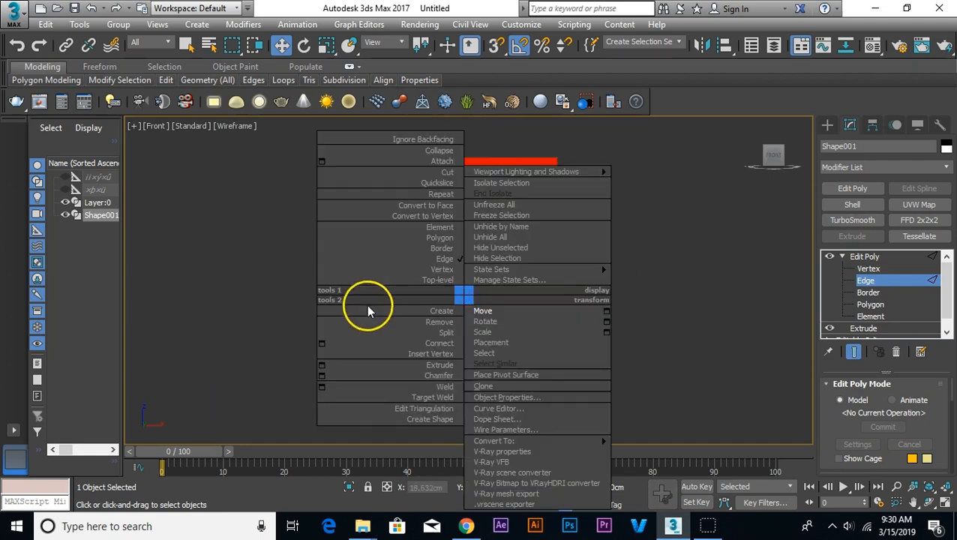
left_click(321, 343)
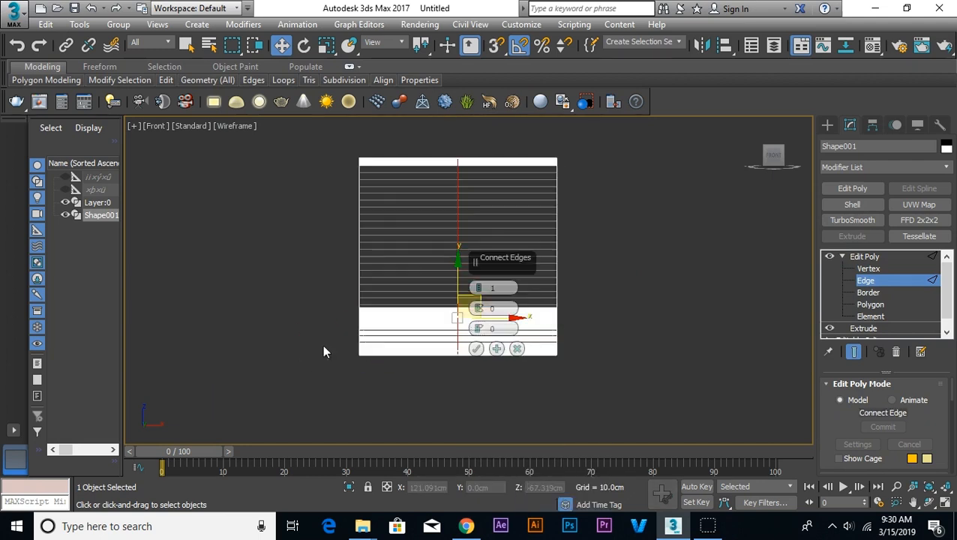
left_click(480, 294)
left_click_drag(480, 293, 484, 210)
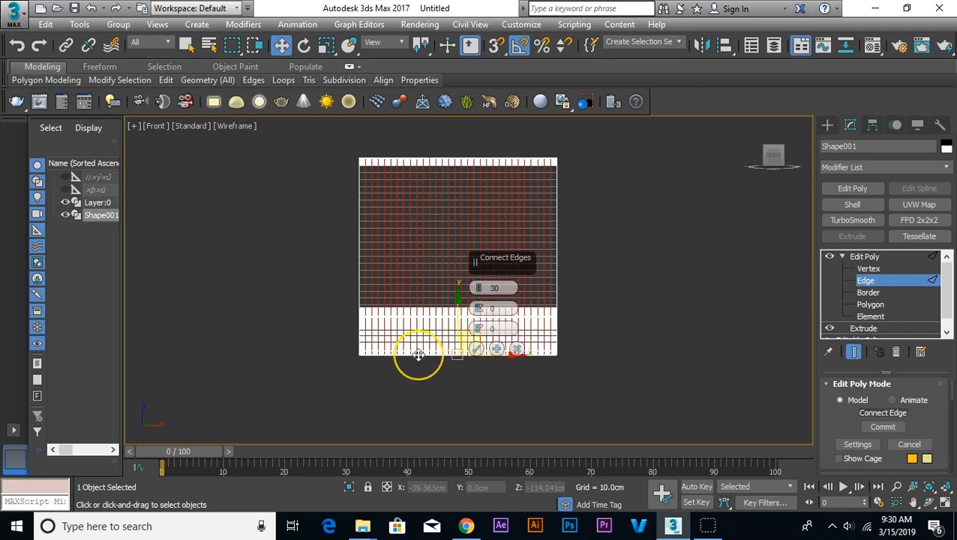
Step: Set the edge connection to 50 segments, apply it and leave edge editing
scroll(419, 354, "up", 4)
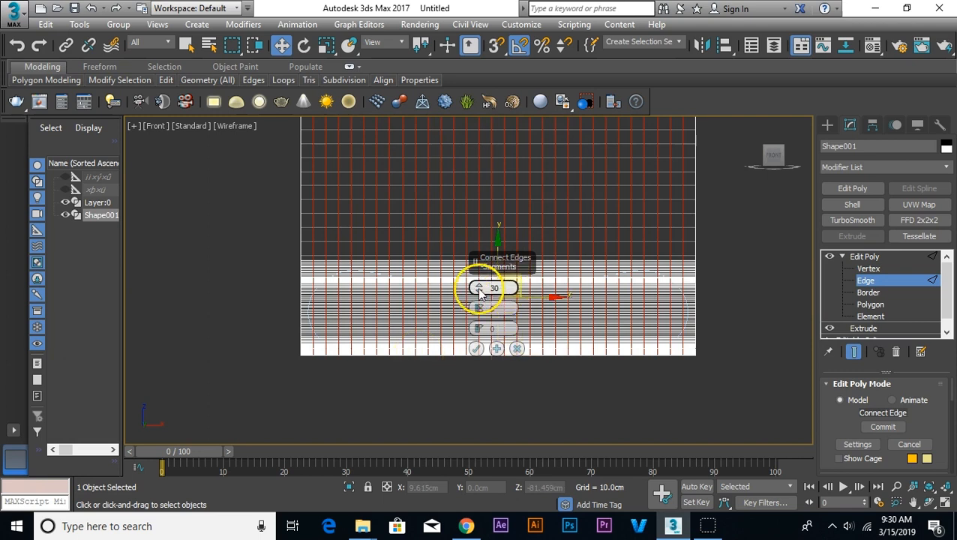
left_click_drag(483, 282, 484, 291)
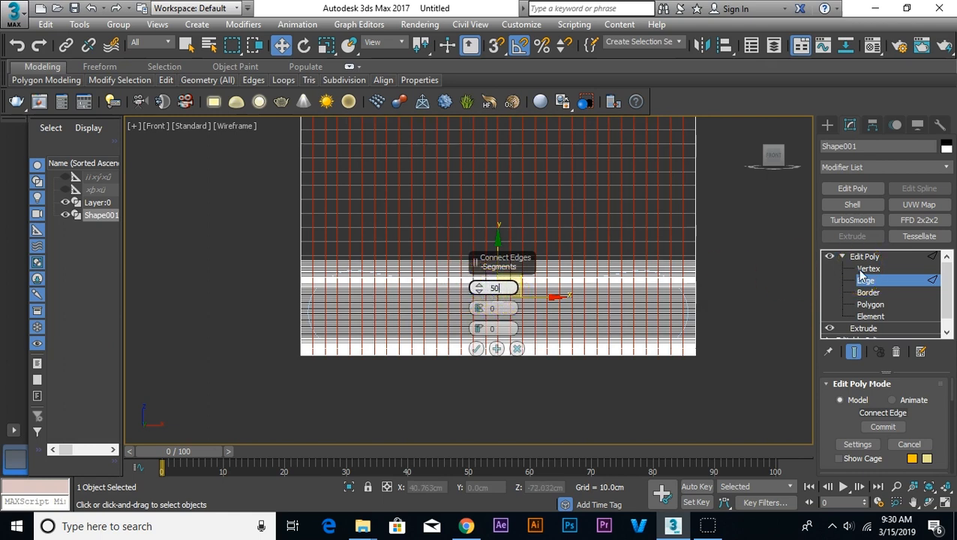
key("Return")
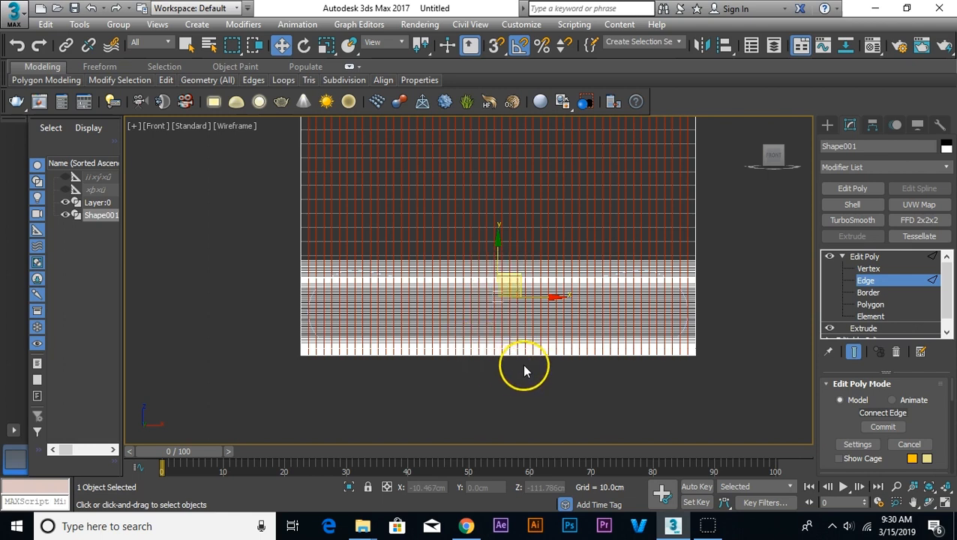
left_click(860, 257)
left_click(593, 367)
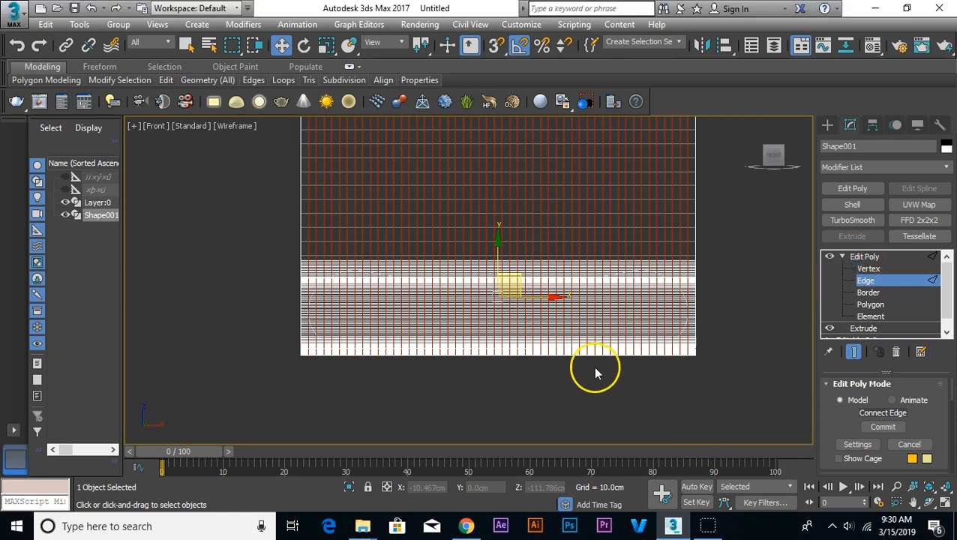
left_click(571, 323)
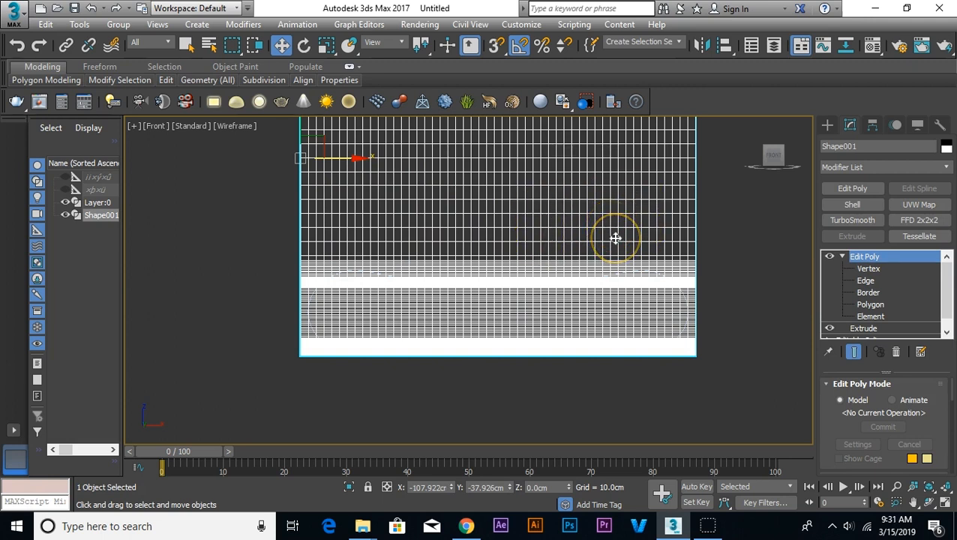
Step: Convert the subdivided bench body to an Editable Poly
scroll(346, 284, "up", 3)
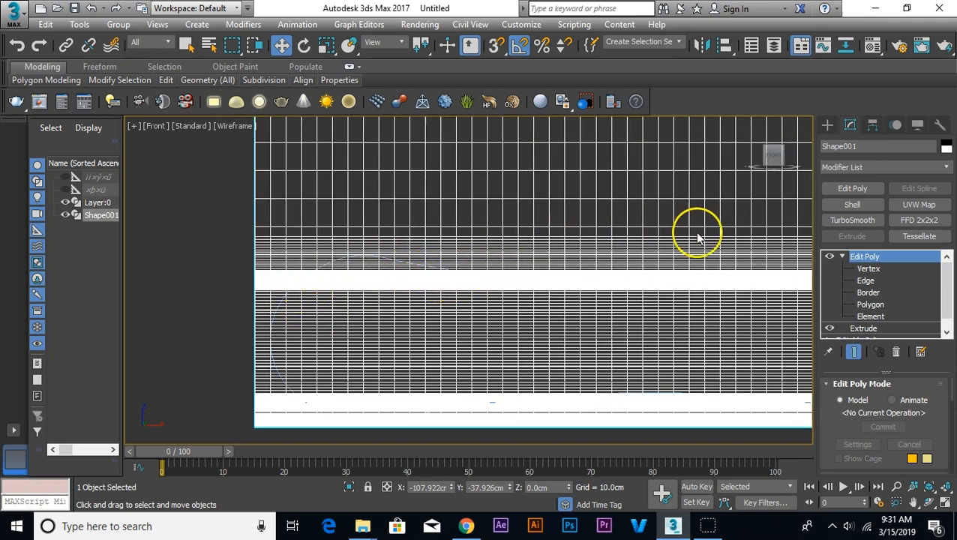
left_click(842, 257)
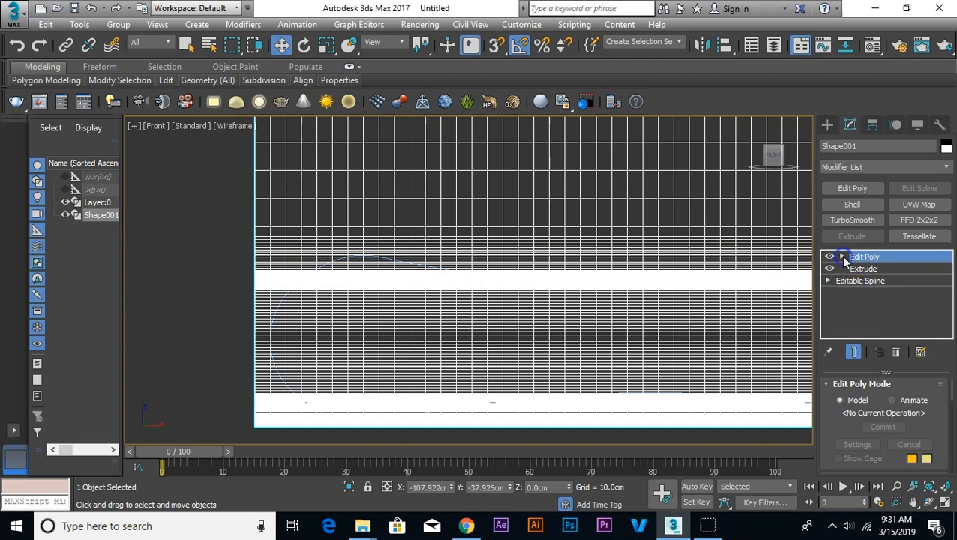
scroll(456, 313, "down", 2)
right_click(540, 298)
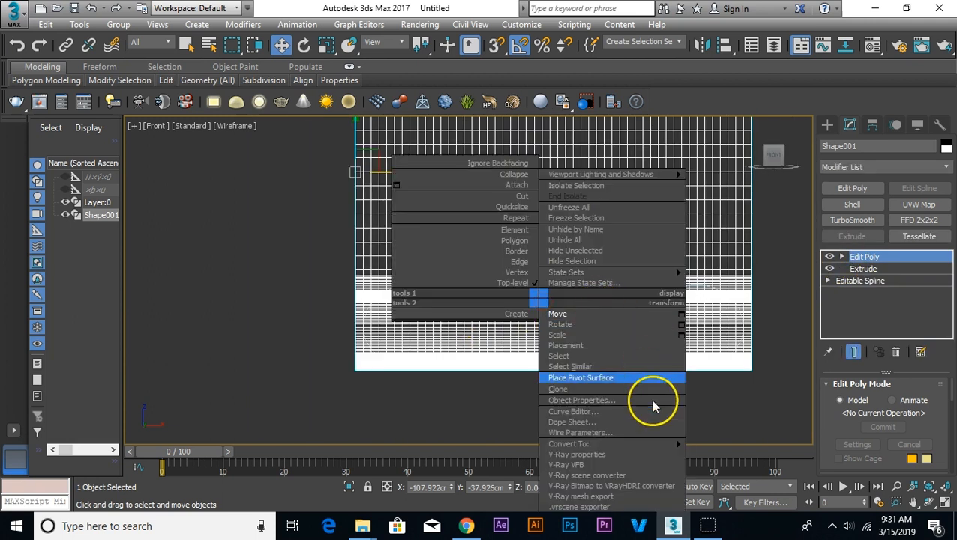
mouse_move(639, 443)
left_click(713, 453)
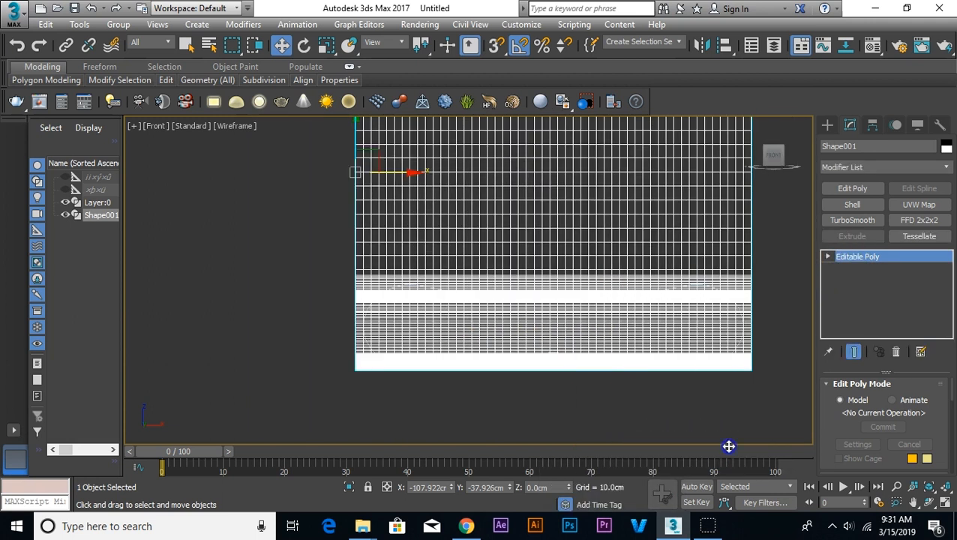
left_click(867, 286)
left_click(771, 327)
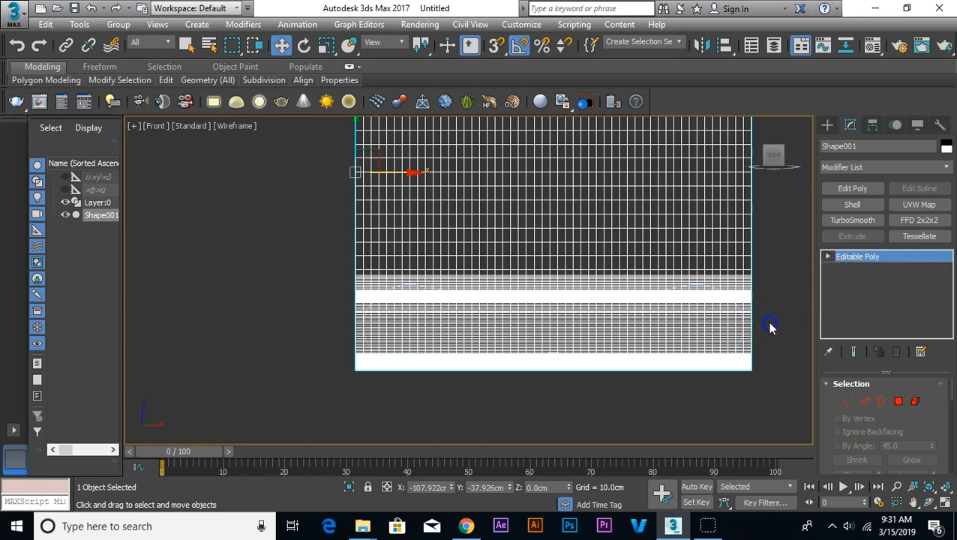
Step: Add an FFD(box) modifier to the bench body with 22 points each in length, width and height
middle_click_drag(754, 329, 688, 350)
left_click(634, 333)
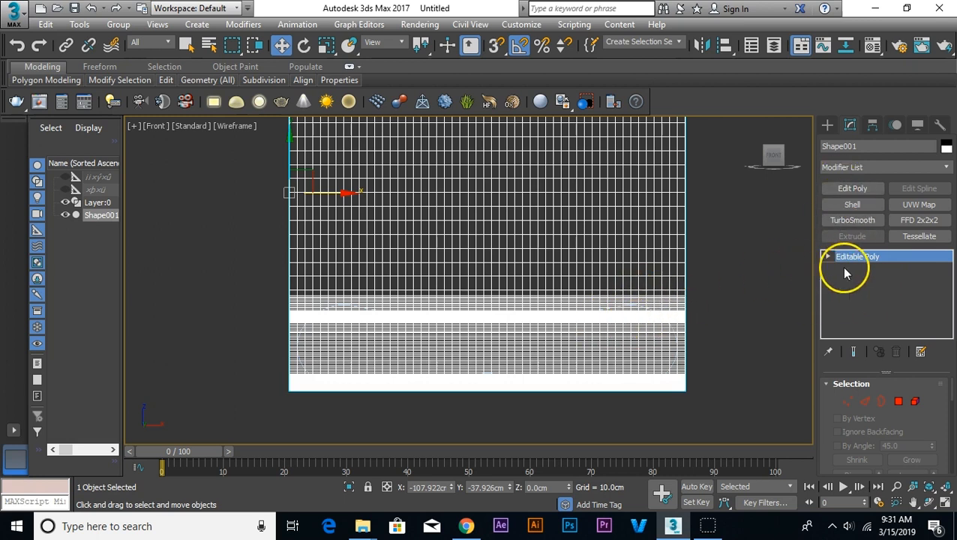
left_click(862, 168)
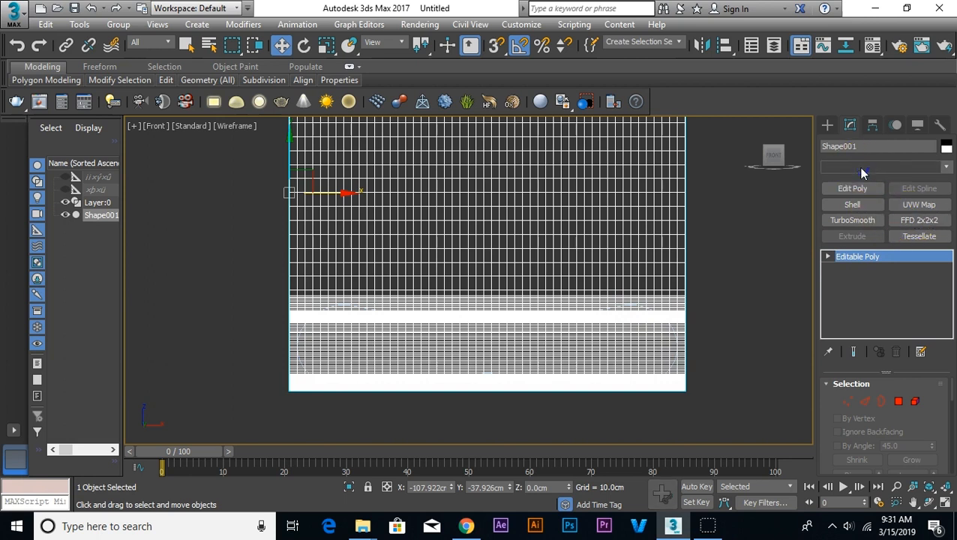
key("f")
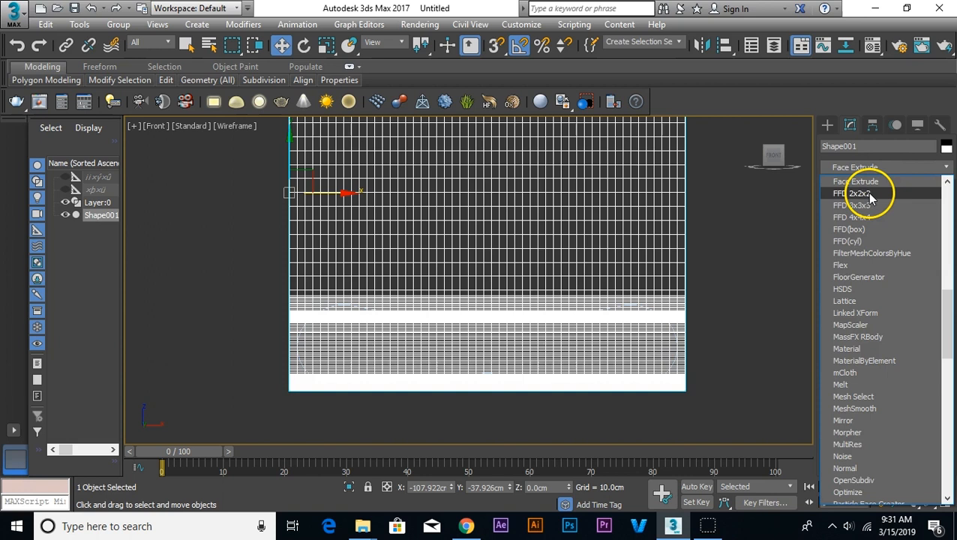
left_click(863, 235)
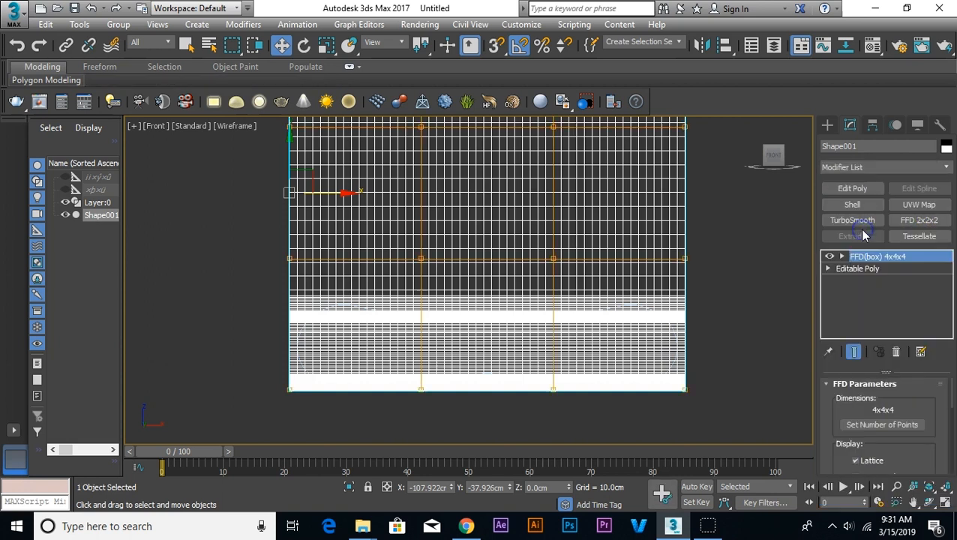
left_click(906, 425)
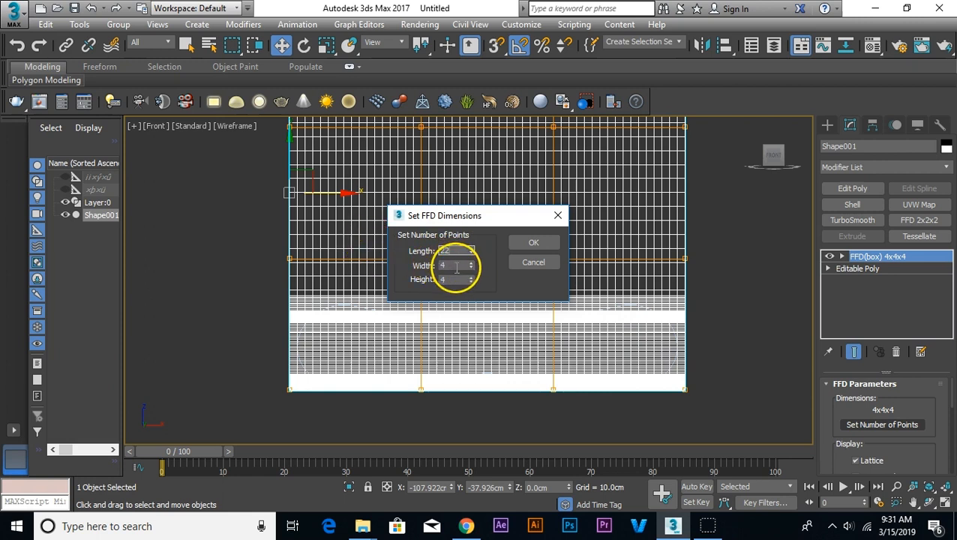
left_click_drag(454, 267, 388, 284)
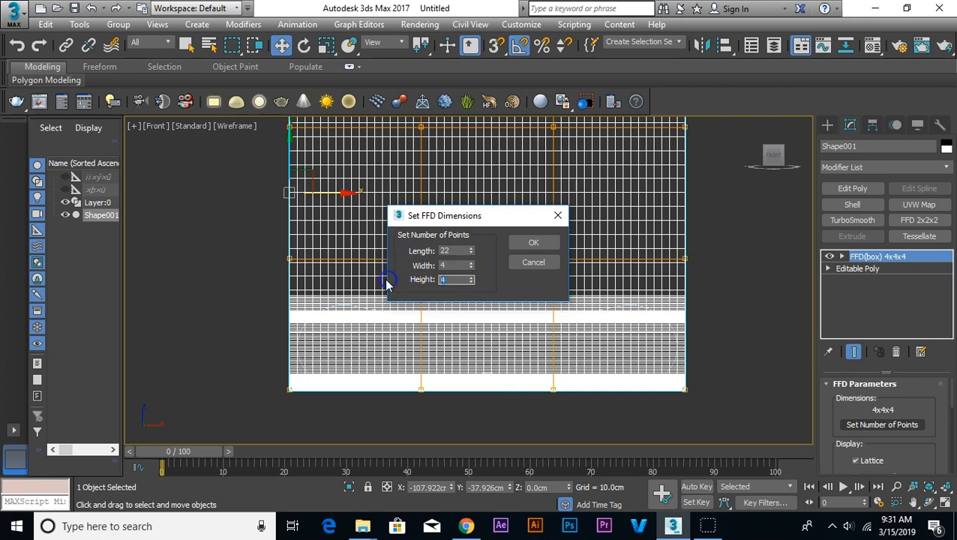
left_click_drag(448, 264, 355, 268)
left_click_drag(453, 280, 390, 281)
left_click(533, 242)
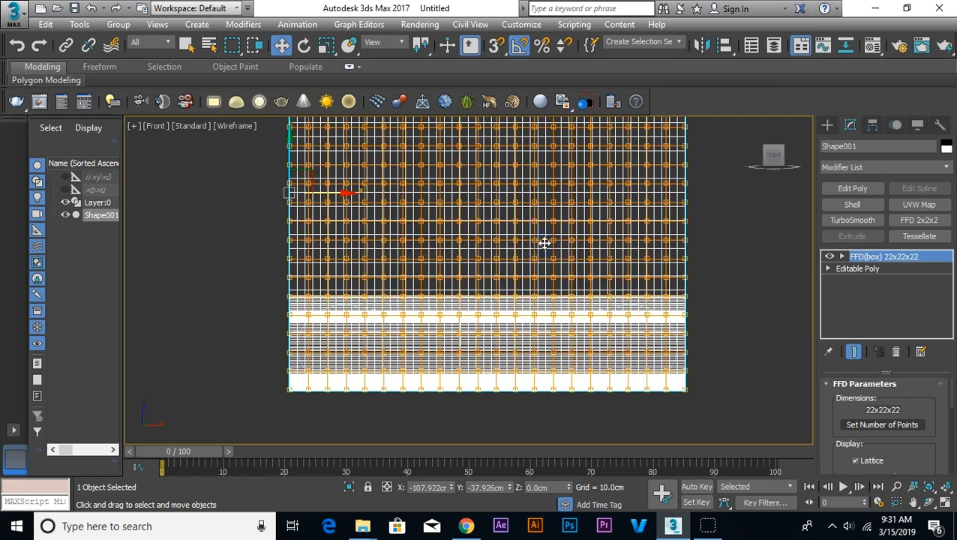
Step: Enter FFD control point editing and lower the third and fourth columns' upper points near the left end onto the elevation curve
left_click(842, 257)
left_click(870, 268)
scroll(280, 315, "up", 5)
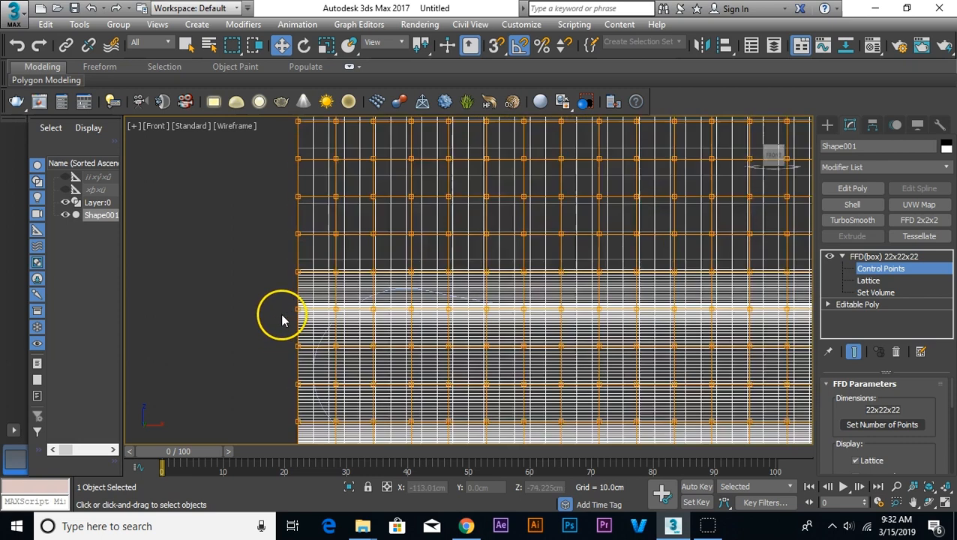
middle_click_drag(412, 336, 373, 270)
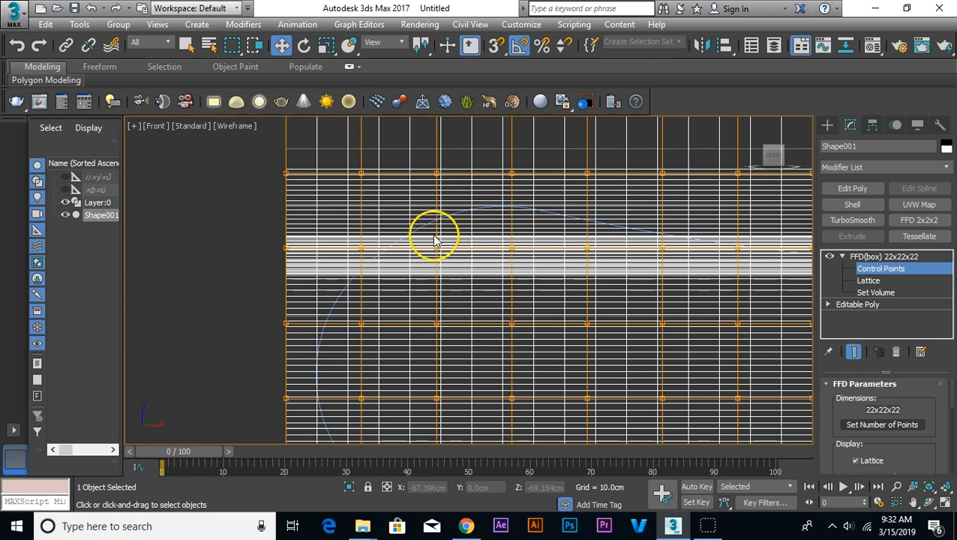
left_click_drag(495, 189, 494, 189)
left_click_drag(512, 140, 513, 174)
left_click_drag(456, 159, 414, 190)
left_click_drag(438, 144, 447, 202)
Step: Lower the upper control points of the two leftmost lattice columns to follow the elevation outline's rounded end
left_click_drag(343, 197, 353, 182)
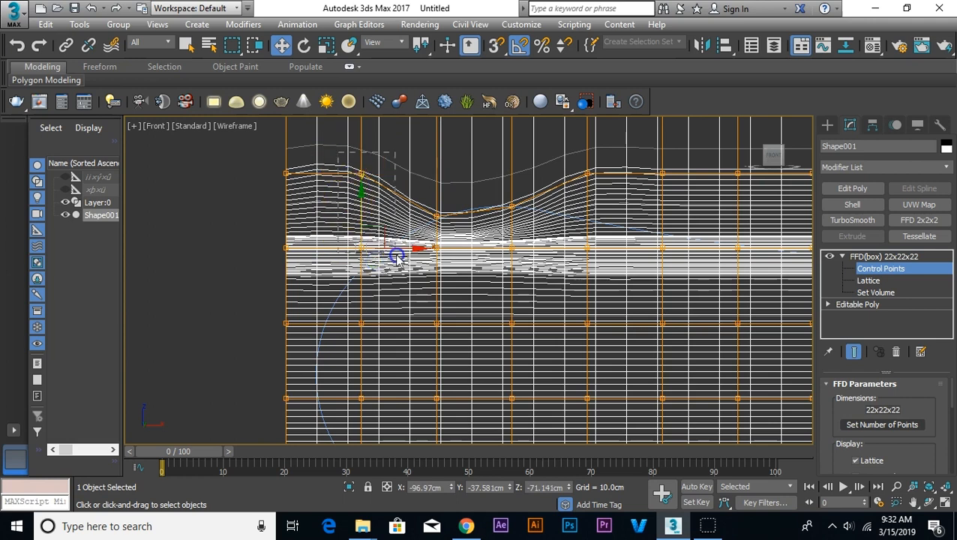
left_click_drag(350, 177, 379, 235)
left_click_drag(268, 241, 302, 268)
left_click_drag(282, 215, 297, 262)
left_click_drag(332, 210, 330, 207)
left_click_drag(287, 149, 297, 241)
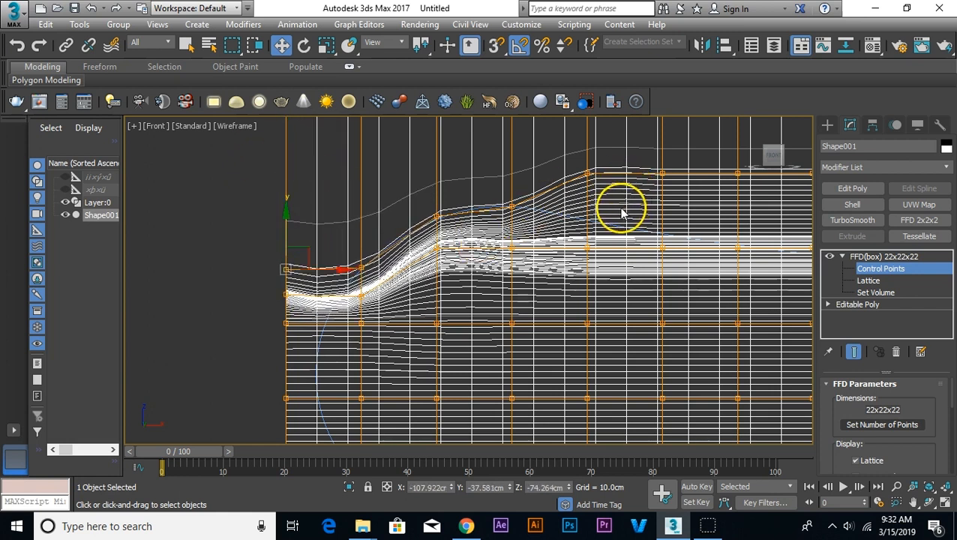
Step: Lower the upper control points right of the left hump onto the elevation curve descending toward the bench's middle
middle_click_drag(621, 213, 535, 228)
left_click_drag(485, 198, 516, 234)
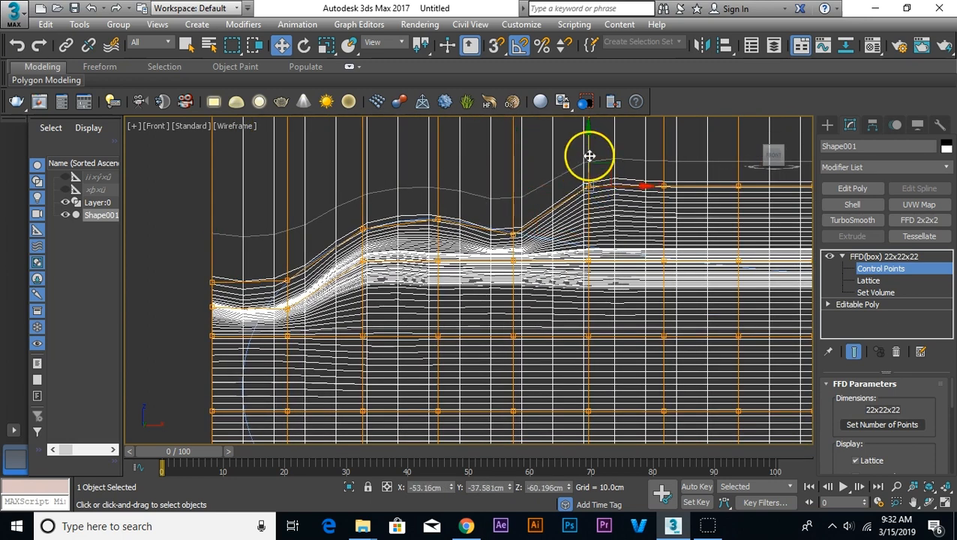
left_click_drag(589, 150, 599, 213)
left_click_drag(663, 159, 676, 231)
middle_click_drag(715, 267, 517, 270)
left_click(540, 190)
left_click_drag(540, 154, 535, 264)
scroll(545, 252, "up", 3)
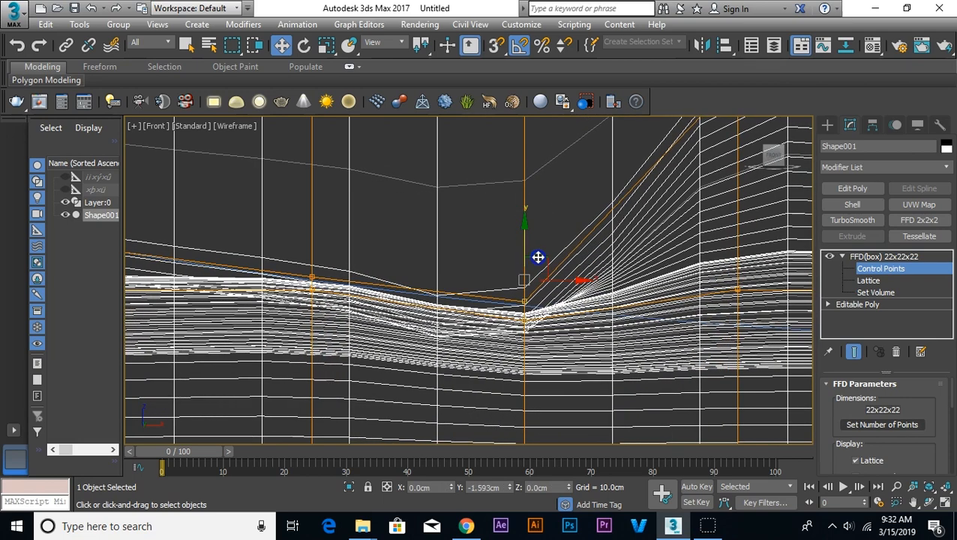
left_click(511, 287)
mouse_move(524, 279)
left_mouse_down()
mouse_move(525, 263)
mouse_move(533, 276)
left_mouse_up()
Step: Lower the two upper control point rows in the column at about X -20 cm to the elevation curve
scroll(534, 278, "down", 2)
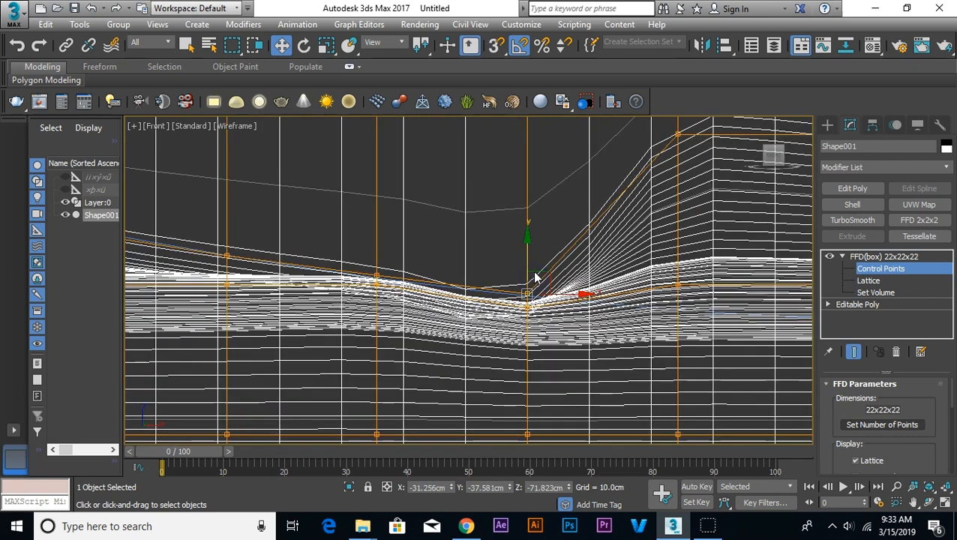
scroll(672, 193, "down", 2)
middle_click_drag(673, 194, 582, 213)
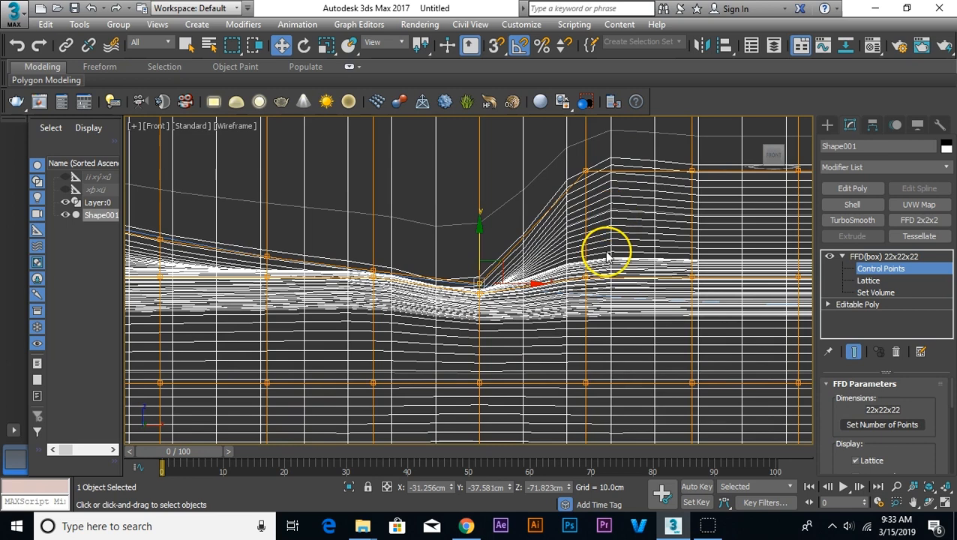
mouse_move(590, 257)
left_mouse_down()
mouse_move(594, 296)
mouse_move(589, 274)
left_mouse_up()
left_click(598, 163)
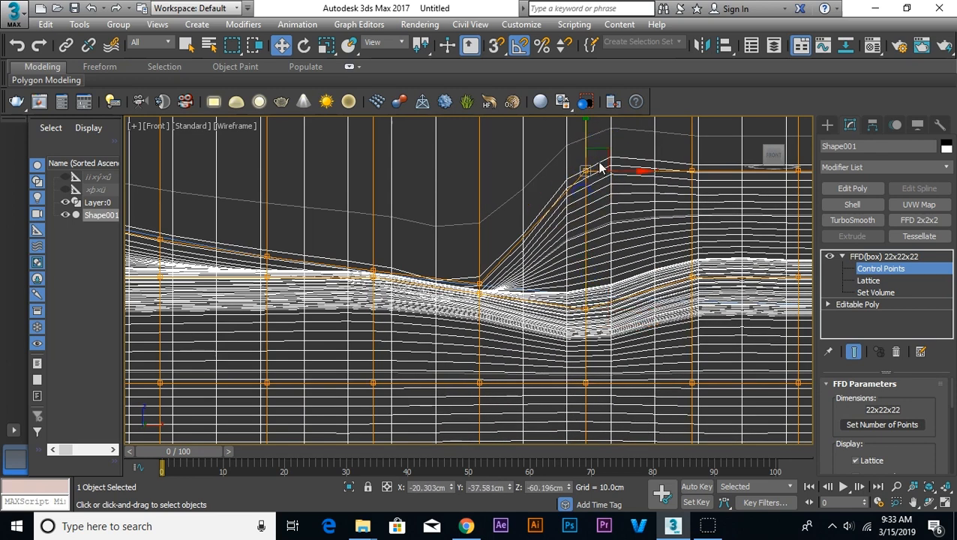
left_click_drag(587, 137, 605, 258)
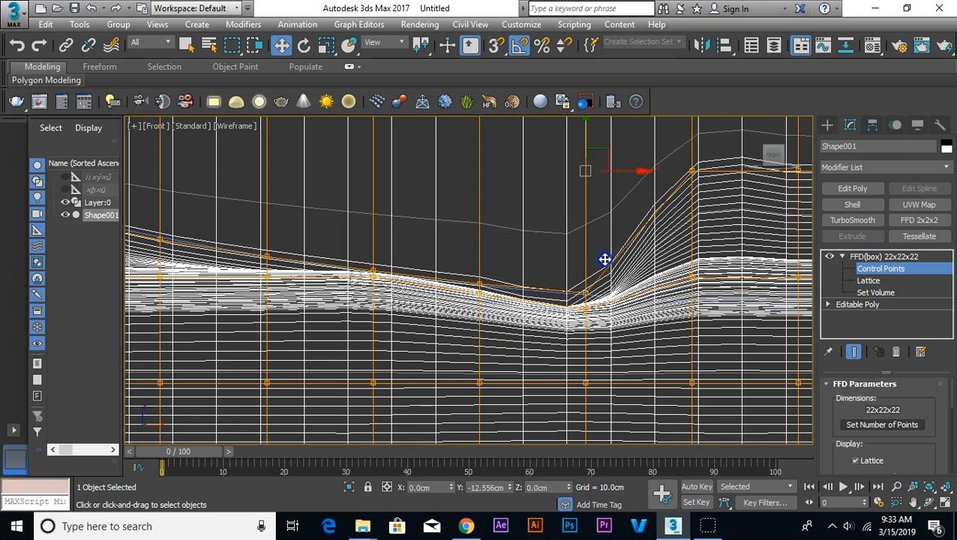
Step: Move the upper control points of the columns around the bench's middle to match the dip in the elevation curve
middle_click_drag(679, 295, 531, 297)
left_click_drag(543, 245, 582, 308)
left_click_drag(555, 240, 568, 287)
left_click_drag(534, 172, 574, 282)
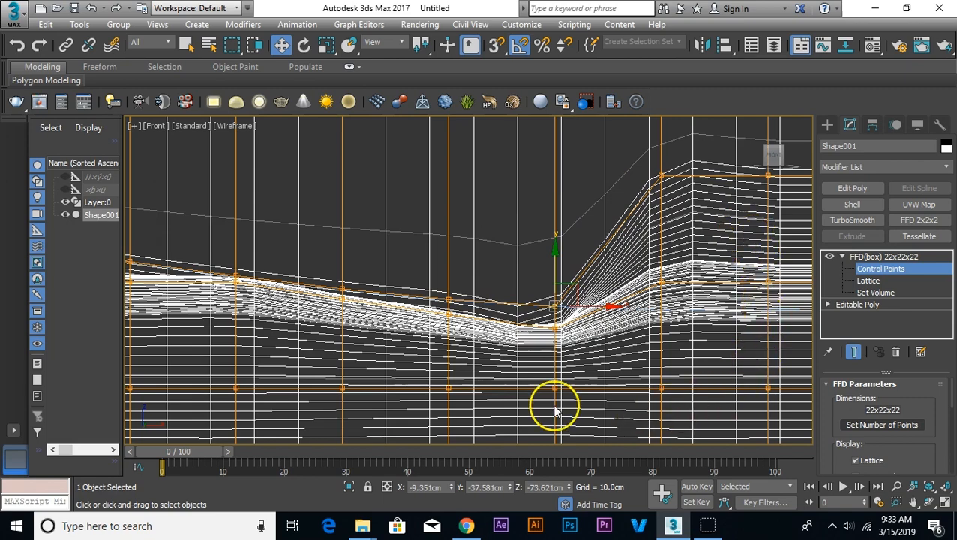
middle_click_drag(595, 282, 475, 280)
left_click_drag(526, 294, 549, 287)
left_click_drag(542, 278, 555, 318)
left_click_drag(525, 165, 558, 184)
left_click_drag(542, 157, 573, 293)
left_click_drag(527, 340, 558, 360)
left_click_drag(543, 318, 540, 231)
Step: Fine-tune the heights of the stacked control points in the column just right of the middle dip
scroll(547, 369, "up", 2)
scroll(391, 270, "down", 1)
scroll(495, 269, "up", 2)
left_click_drag(472, 228, 511, 255)
left_click_drag(494, 202, 496, 176)
left_click_drag(463, 255, 507, 285)
left_click_drag(493, 238, 494, 218)
left_click_drag(477, 203, 510, 231)
left_click_drag(494, 202, 493, 154)
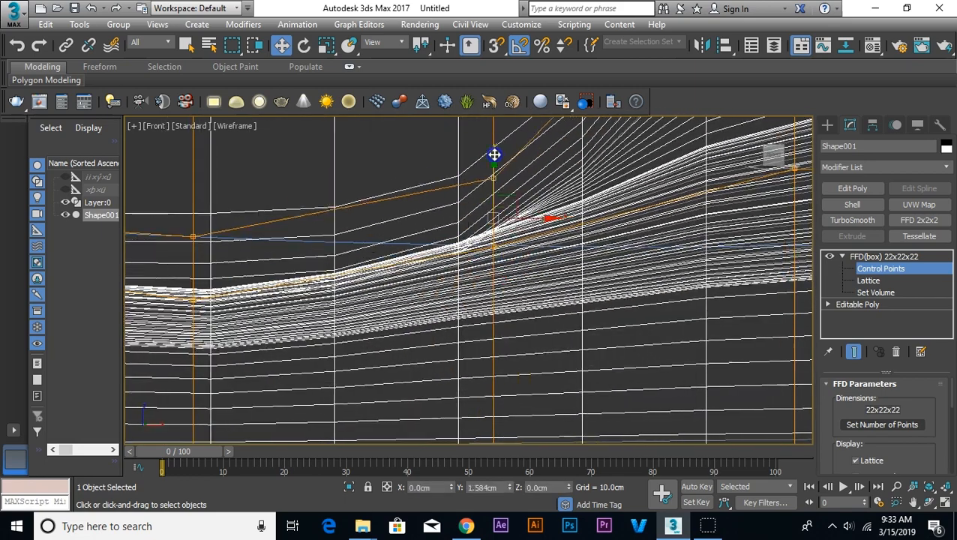
Step: Lower the upper control points of the next columns toward the right hump onto the elevation curve
scroll(465, 318, "down", 3)
left_click_drag(559, 264, 593, 294)
left_click_drag(576, 241, 592, 284)
left_click_drag(557, 156, 593, 188)
left_click_drag(576, 149, 595, 253)
middle_click_drag(664, 264, 554, 252)
left_click_drag(554, 253, 577, 274)
left_click_drag(553, 147, 588, 180)
left_click_drag(573, 138, 605, 202)
Step: Adjust the upper control points on the rise toward the right hump to match the elevation curve
scroll(724, 241, "up", 2)
left_click_drag(640, 256, 676, 319)
left_click_drag(657, 291, 657, 282)
middle_click_drag(660, 277, 604, 429)
scroll(642, 274, "down", 4)
scroll(694, 303, "up", 2)
middle_click_drag(694, 303, 624, 241)
left_click_drag(480, 153, 515, 182)
left_click_drag(497, 135, 497, 184)
Step: Adjust the control point heights across the right hump to follow the elevation outline
left_click_drag(587, 256, 620, 289)
left_click_drag(603, 224, 603, 200)
left_click_drag(603, 135, 603, 175)
left_click_drag(709, 224, 708, 186)
middle_click_drag(679, 278, 582, 321)
left_click_drag(603, 262, 605, 228)
left_click_drag(707, 259, 708, 215)
Step: Shape the control points at the body's upper right corner to the elevation outline's rounded end
middle_click_drag(772, 300, 634, 232)
scroll(675, 244, "up", 2)
left_click_drag(678, 210, 677, 250)
middle_click_drag(757, 247, 683, 189)
left_click_drag(762, 174, 677, 291)
left_click_drag(740, 325, 782, 367)
scroll(780, 360, "down", 2)
Step: Pull the control points along the right end inward to follow the curved side of the elevation outline
left_click_drag(757, 247, 709, 274)
left_click_drag(717, 347, 773, 386)
left_click_drag(760, 357, 720, 357)
middle_click_drag(719, 360, 744, 234)
left_click_drag(781, 333, 722, 278)
left_click_drag(744, 393, 671, 255)
left_click_drag(635, 322, 597, 288)
left_click_drag(631, 289, 608, 249)
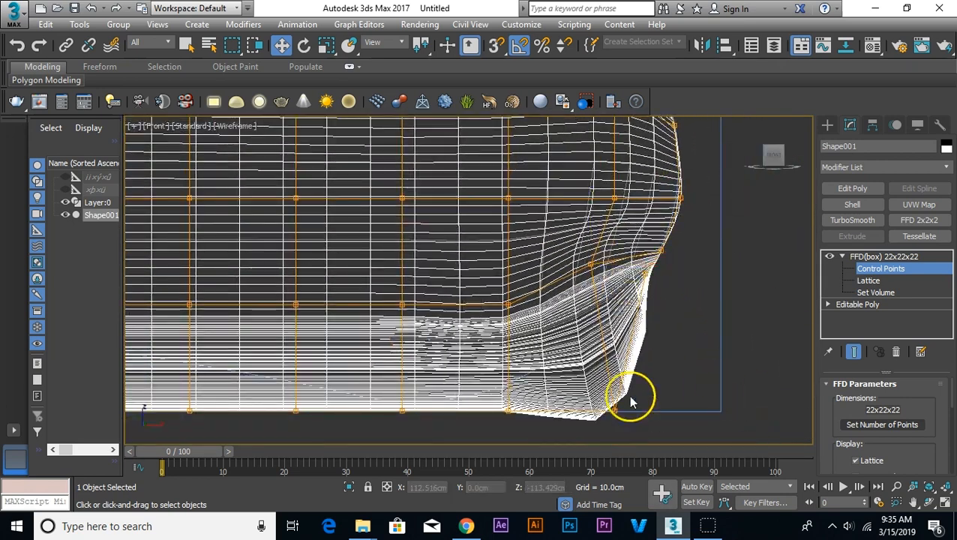
Step: Raise the bottom control points at the body's lower right end to match the elevation outline's lower edge
left_click_drag(634, 426, 598, 395)
left_click_drag(631, 394, 627, 301)
left_click_drag(539, 424, 491, 395)
left_click_drag(510, 379, 540, 350)
left_click_drag(427, 425, 382, 395)
left_click_drag(403, 375, 404, 367)
middle_click_drag(344, 405, 571, 394)
left_click_drag(524, 341, 524, 313)
Step: Raise the bottom control points farther along the underside to form the arch of the elevation outline
left_click_drag(440, 373, 416, 337)
scroll(450, 375, "down", 2)
left_click_drag(577, 333, 513, 365)
left_click_drag(481, 327, 491, 256)
left_click_drag(562, 344, 670, 205)
Step: Save the scene as "Parametric Bench" in the Parametric Bench folder
key("ctrl+s")
left_click(40, 135)
double_click(129, 163)
left_click(328, 285)
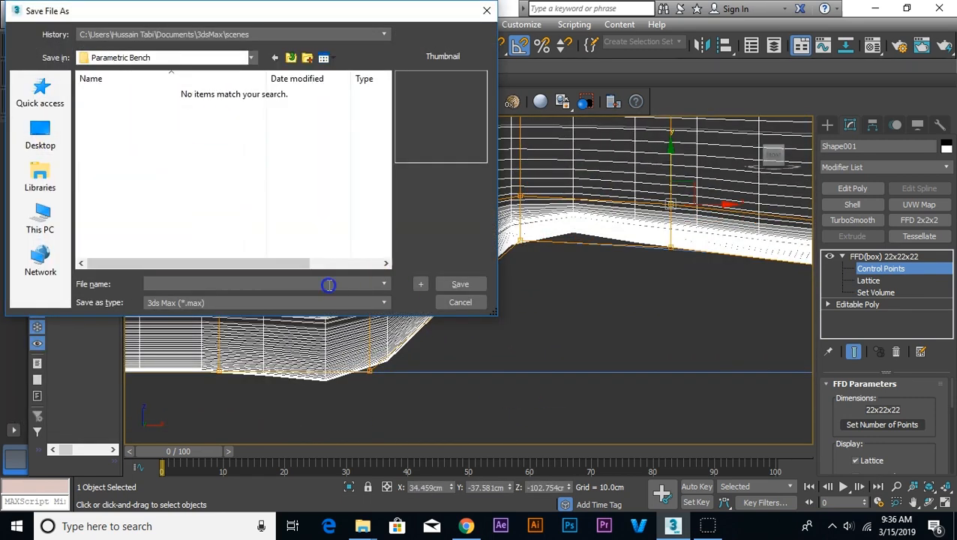
type("Parametric Bench")
left_click(460, 283)
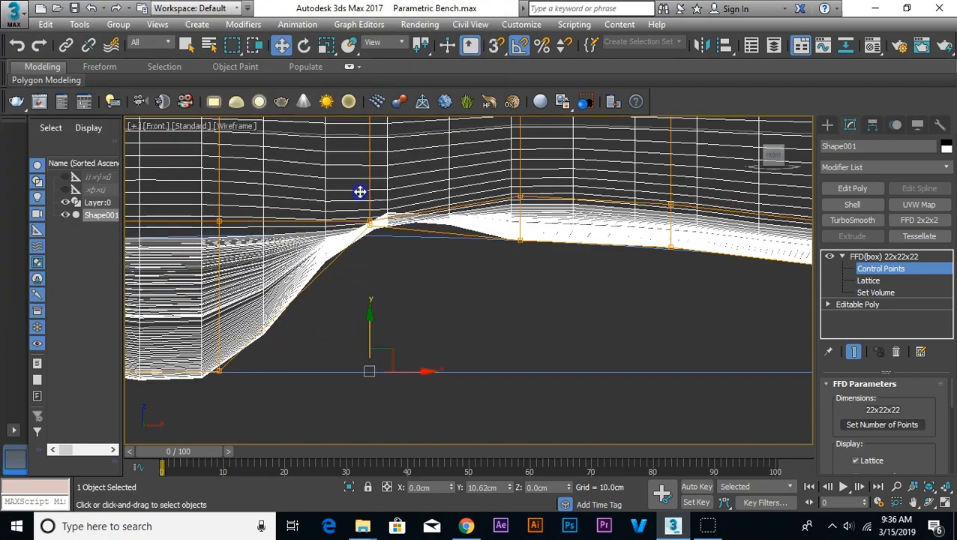
Step: Raise the bottom control points across the middle of the underside to follow the arch of the elevation outline
left_click_drag(413, 180, 414, 194)
left_click_drag(418, 181, 418, 146)
middle_click_drag(426, 255, 654, 267)
left_click_drag(497, 342, 497, 169)
middle_click_drag(451, 293, 572, 264)
left_click_drag(468, 298, 476, 173)
middle_click_drag(490, 255, 705, 246)
left_click_drag(534, 340, 537, 231)
left_click_drag(533, 188, 532, 179)
left_click_drag(381, 340, 382, 246)
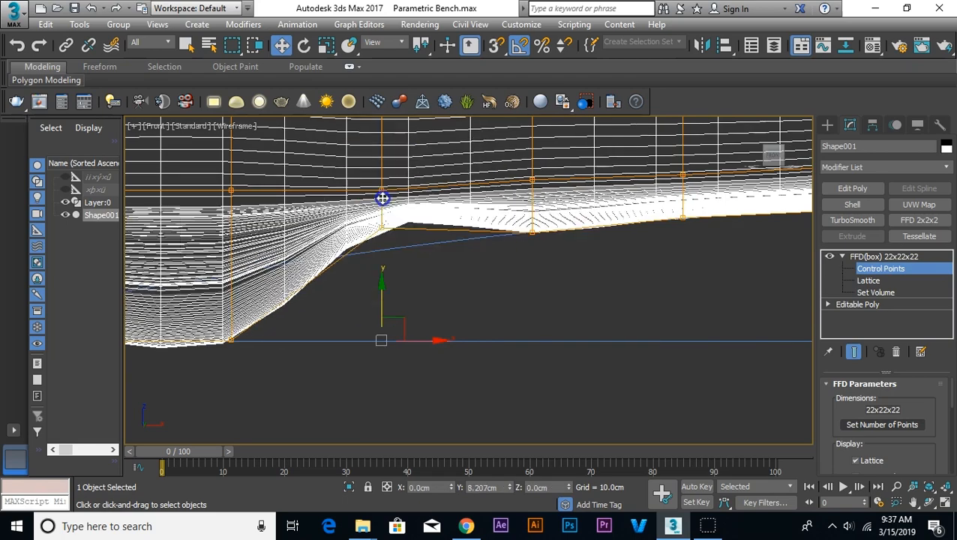
Step: Raise the remaining underside control points toward the left foot so the arch tapers down along the elevation outline
left_click_drag(382, 189, 382, 179)
middle_click_drag(390, 284, 737, 282)
left_click_drag(578, 338, 578, 269)
left_click(577, 186)
left_click_drag(574, 181, 573, 173)
left_click_drag(428, 337, 429, 302)
scroll(414, 363, "down", 2)
middle_click_drag(414, 363, 601, 348)
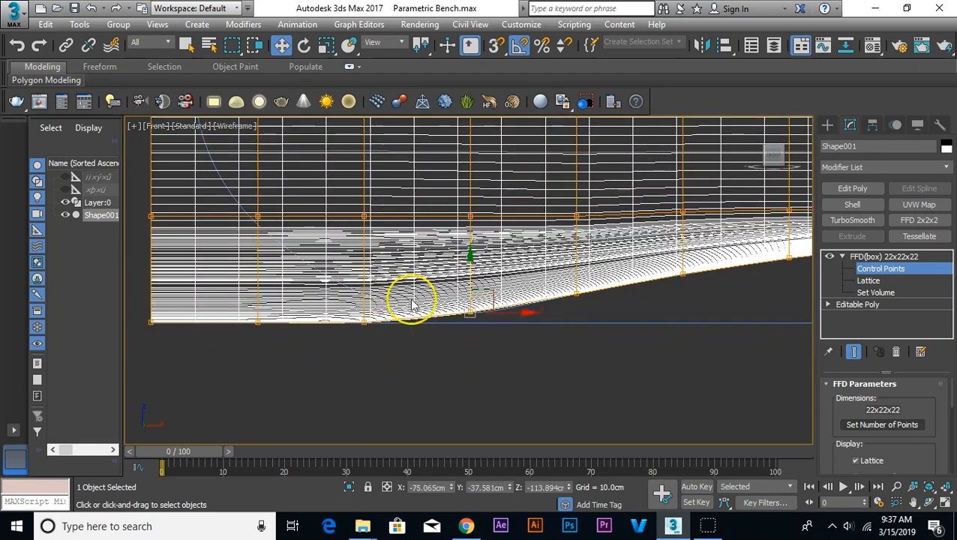
left_click_drag(364, 323, 365, 292)
Step: Shape the control points at the body's lower left corner to the elevation outline's rounded end
scroll(365, 300, "up", 2)
middle_click_drag(248, 315, 526, 328)
left_click_drag(498, 331, 576, 236)
middle_click_drag(555, 255, 497, 352)
middle_click_drag(320, 431, 325, 396)
left_click_drag(306, 401, 435, 238)
middle_click_drag(427, 253, 360, 386)
left_click_drag(239, 383, 326, 308)
middle_click_drag(332, 337, 322, 429)
Step: Pull the control points along the left end and upper left corner inward to match the curved elevation outline
scroll(323, 429, "down", 2)
left_click_drag(261, 350, 305, 335)
left_click_drag(262, 244, 313, 260)
left_click_drag(259, 203, 327, 216)
middle_click_drag(277, 176, 261, 233)
left_click_drag(251, 216, 332, 240)
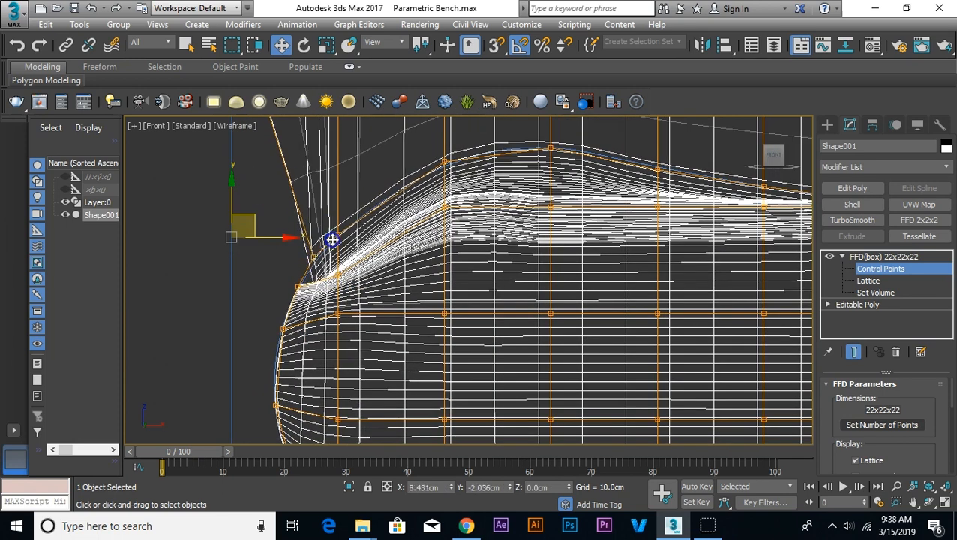
left_click(338, 272)
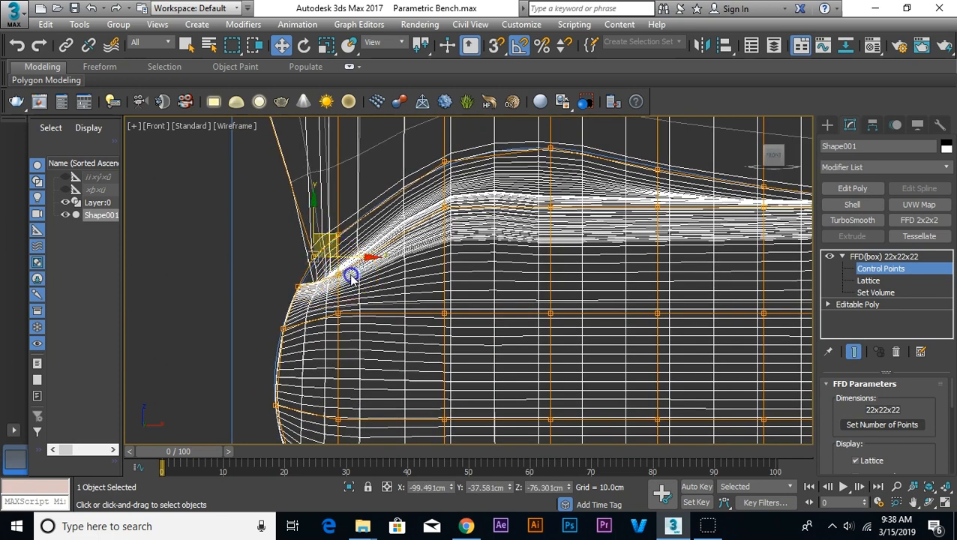
left_click_drag(359, 270, 327, 213)
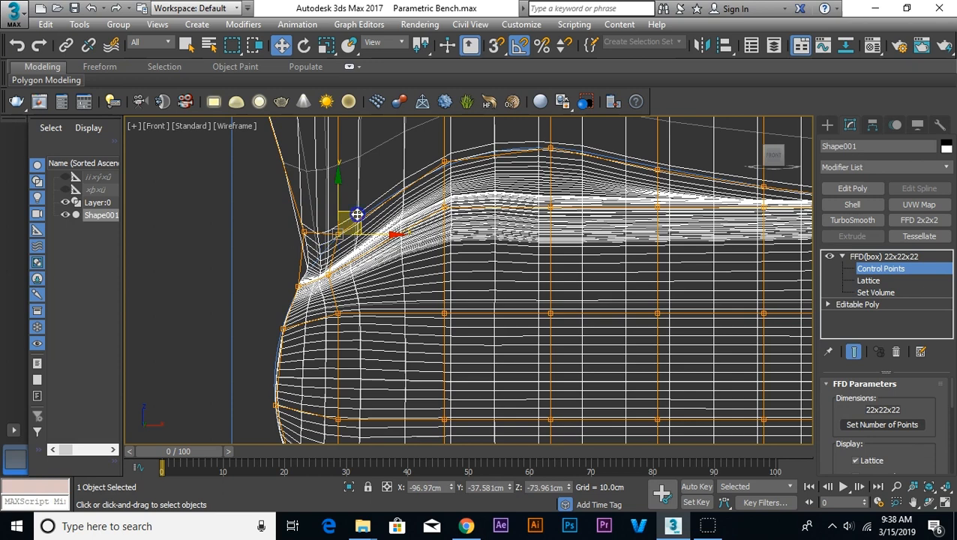
Step: Move the outermost right column of control points above the seat inward by about 7.4 cm
scroll(321, 231, "down", 3)
scroll(466, 254, "down", 3)
middle_click_drag(705, 324, 622, 341)
left_click(534, 358)
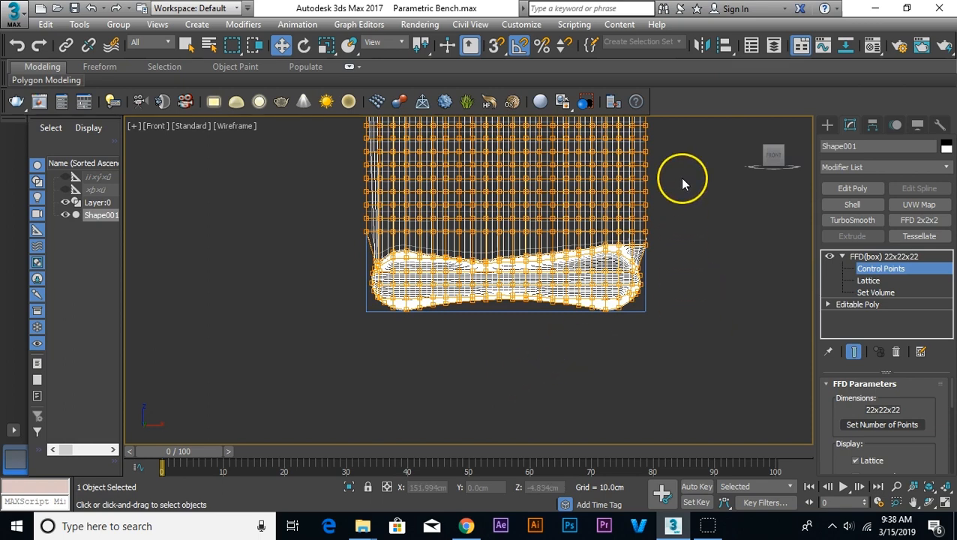
middle_click_drag(679, 177, 666, 204)
scroll(574, 326, "down", 2)
scroll(686, 262, "up", 3)
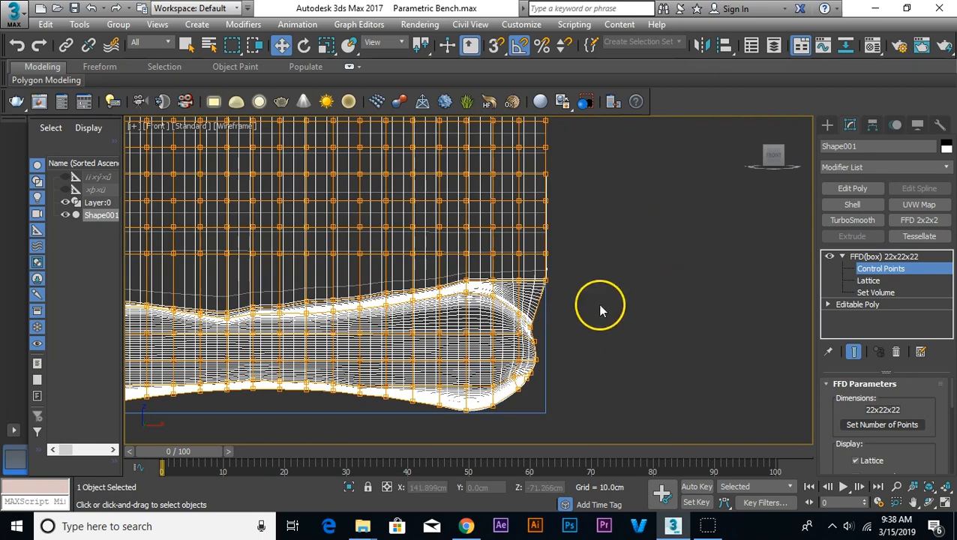
scroll(547, 292, "down", 1)
middle_click_drag(605, 229, 609, 270)
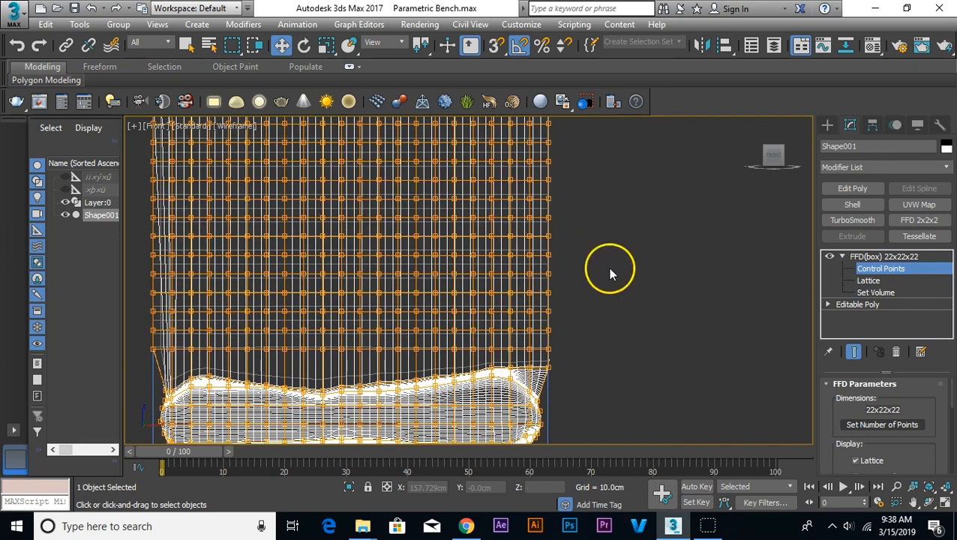
scroll(606, 223, "down", 1)
scroll(596, 214, "down", 1)
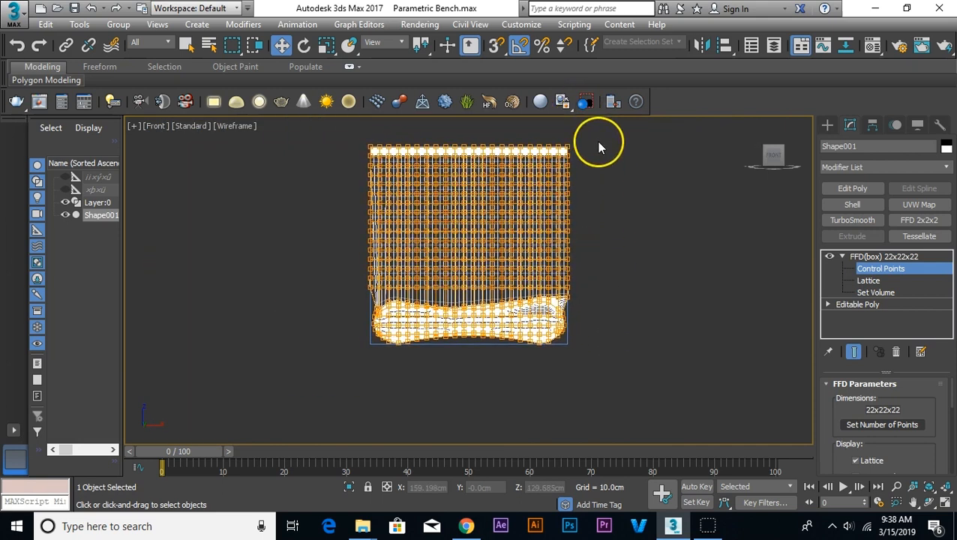
left_click_drag(564, 313, 566, 311)
scroll(581, 225, "up", 2)
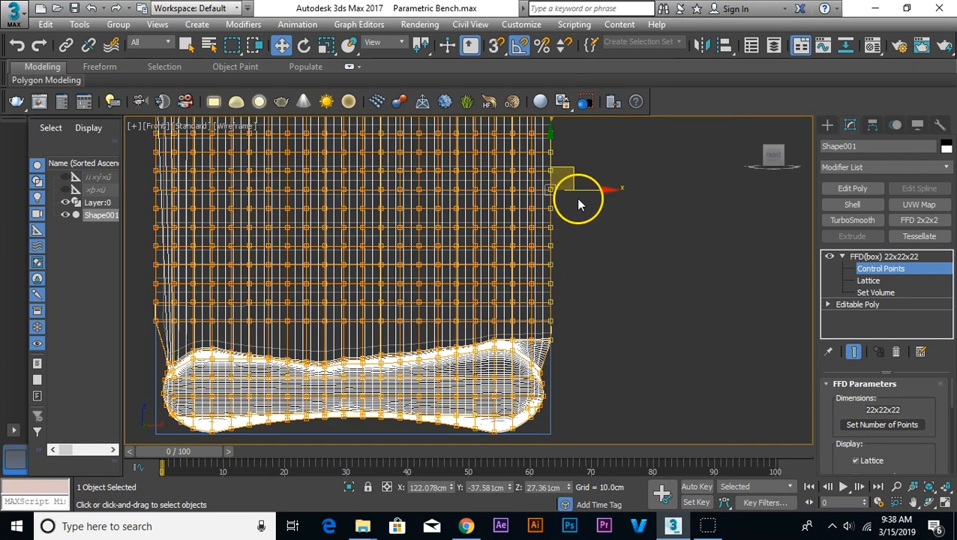
left_click_drag(584, 189, 571, 189)
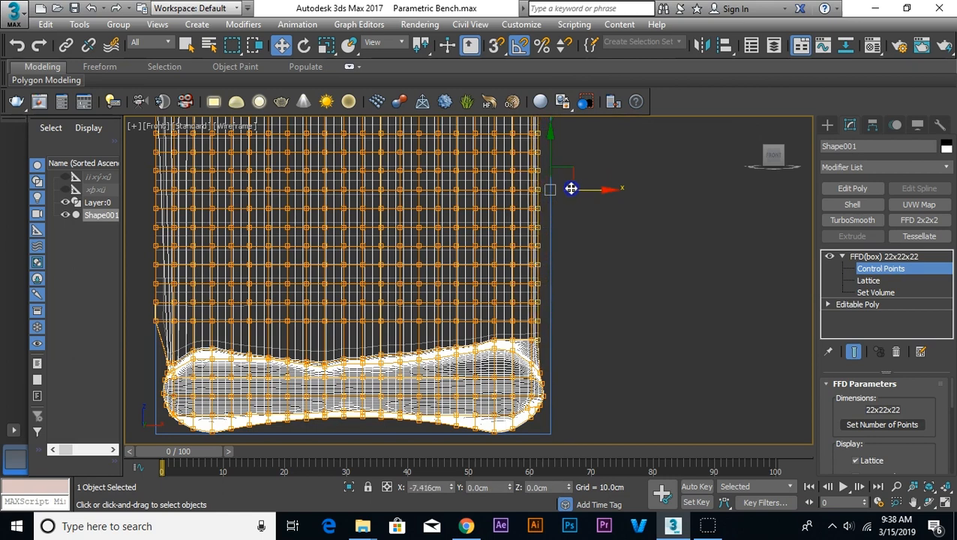
Step: Move the outermost left column of control points above the seat inward by about 7 cm
middle_click_drag(331, 259, 615, 357)
scroll(418, 177, "down", 2)
left_click_drag(376, 141, 416, 273)
left_click_drag(414, 308, 414, 308)
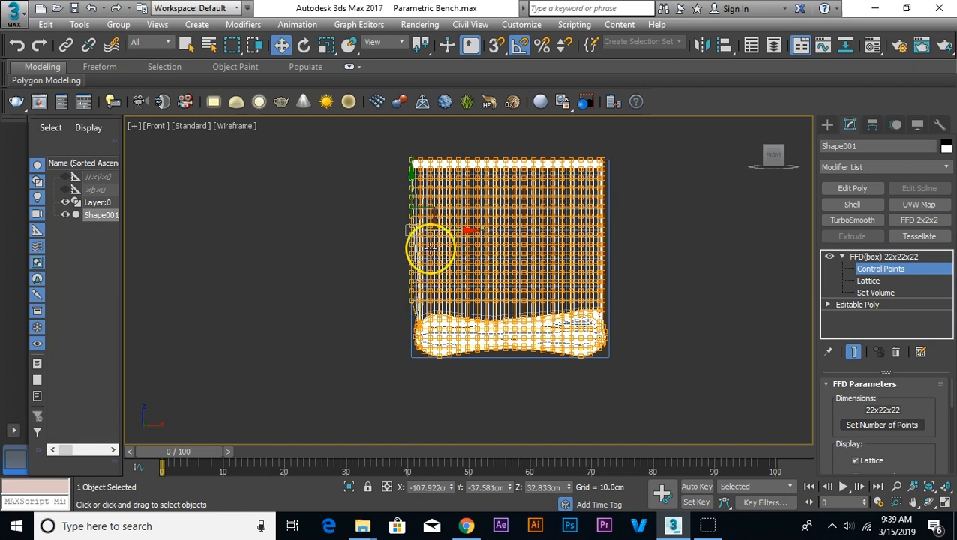
scroll(433, 216, "up", 3)
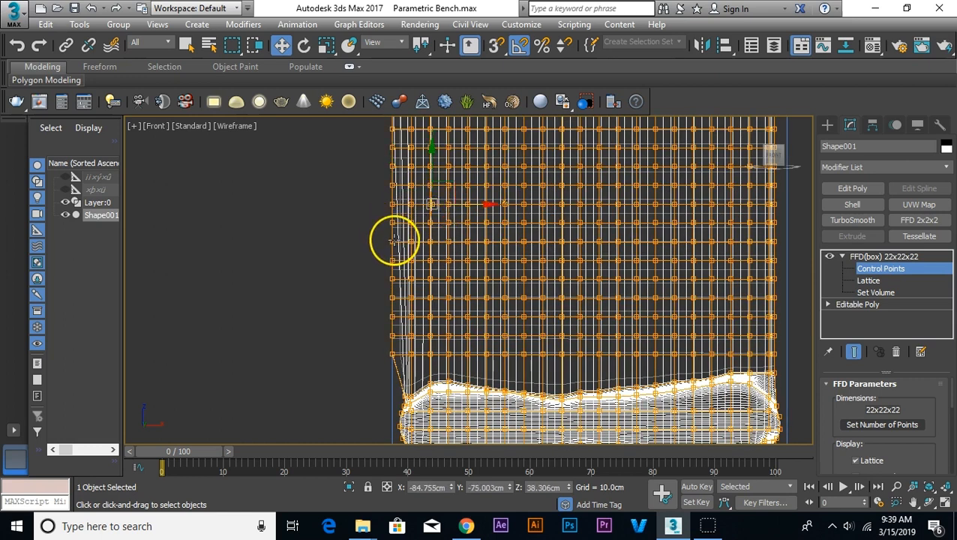
scroll(401, 247, "down", 2)
scroll(383, 156, "down", 2)
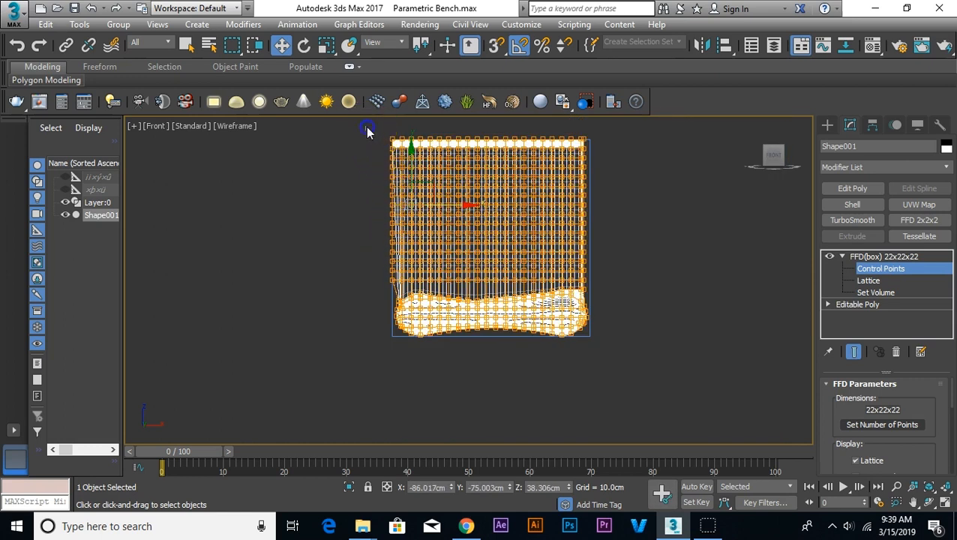
left_click_drag(393, 298, 393, 295)
scroll(416, 210, "up", 2)
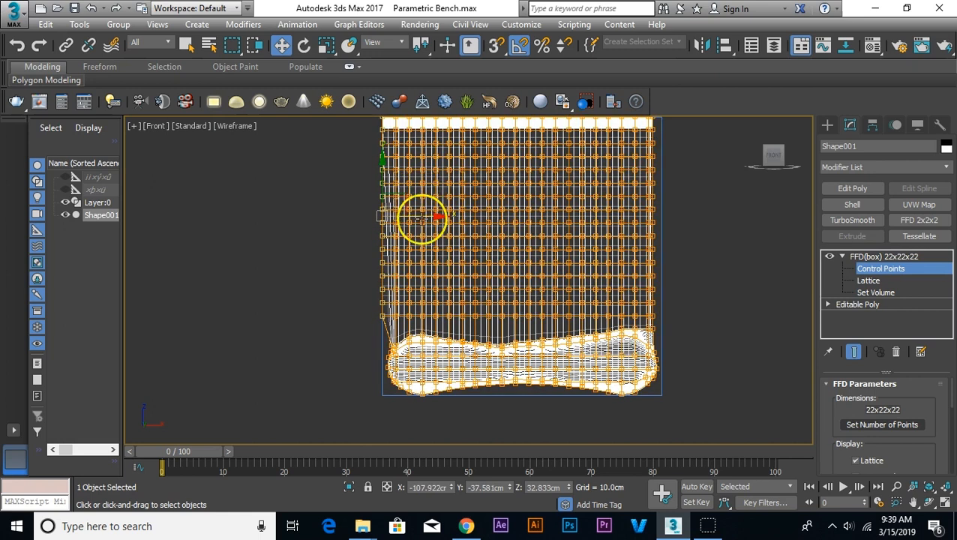
left_click_drag(424, 218, 432, 218)
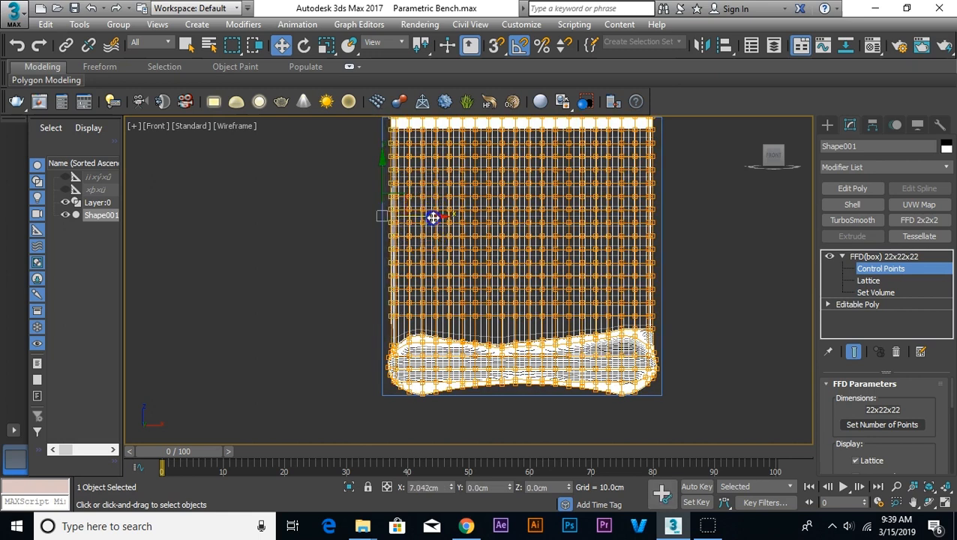
Step: Leave control point editing and examine the deformed bench's surface in a shaded perspective view
left_click(318, 244)
key("p")
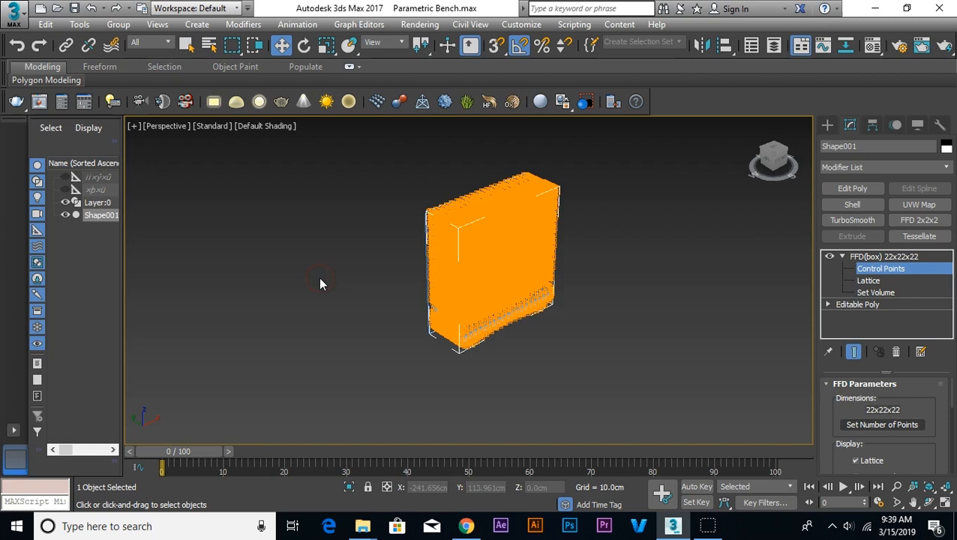
left_click(858, 257)
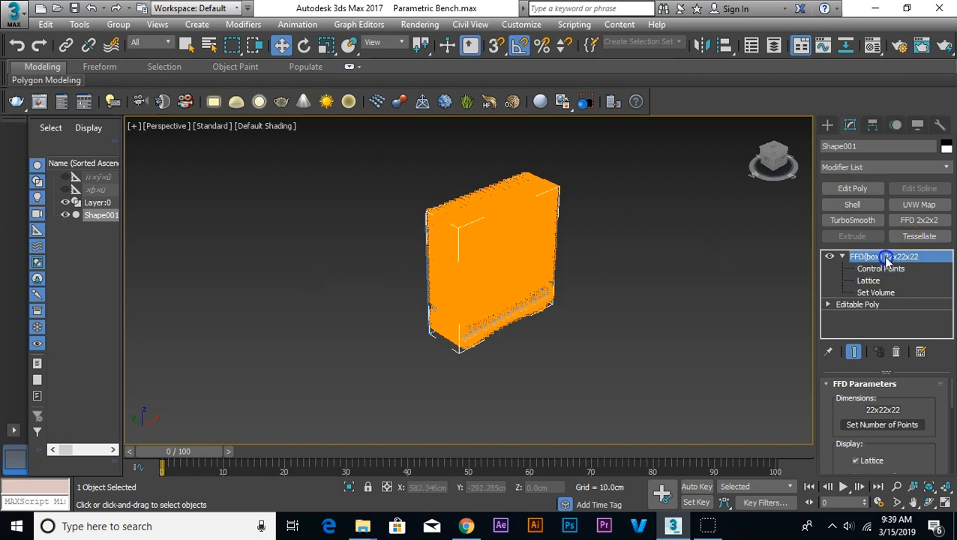
left_click(637, 304)
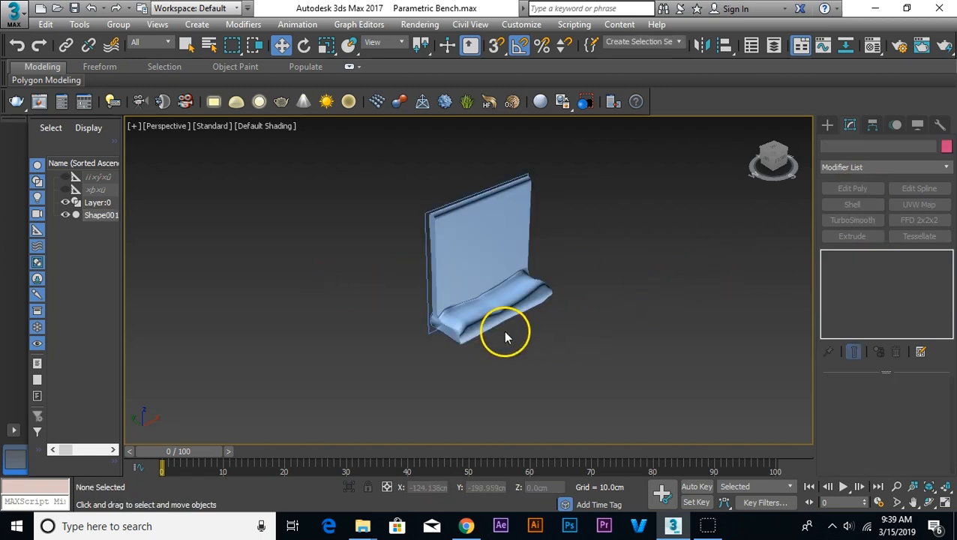
scroll(504, 331, "up", 10)
middle_click_drag(538, 314, 521, 297)
Step: Reopen the bench's FFD control points and fine-tune the heights along the seat's upper edge around the central dip
left_click(521, 297)
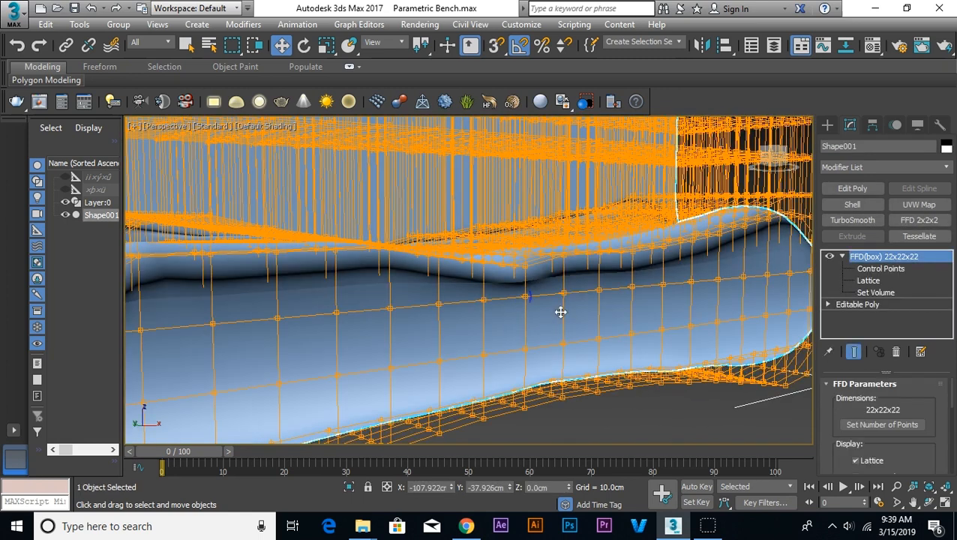
left_click(879, 269)
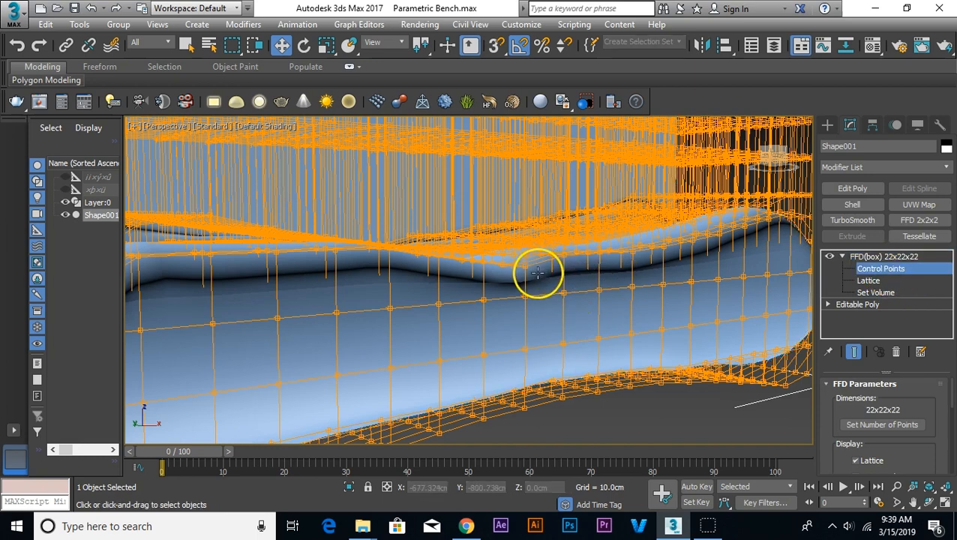
key("f")
scroll(486, 336, "up", 5)
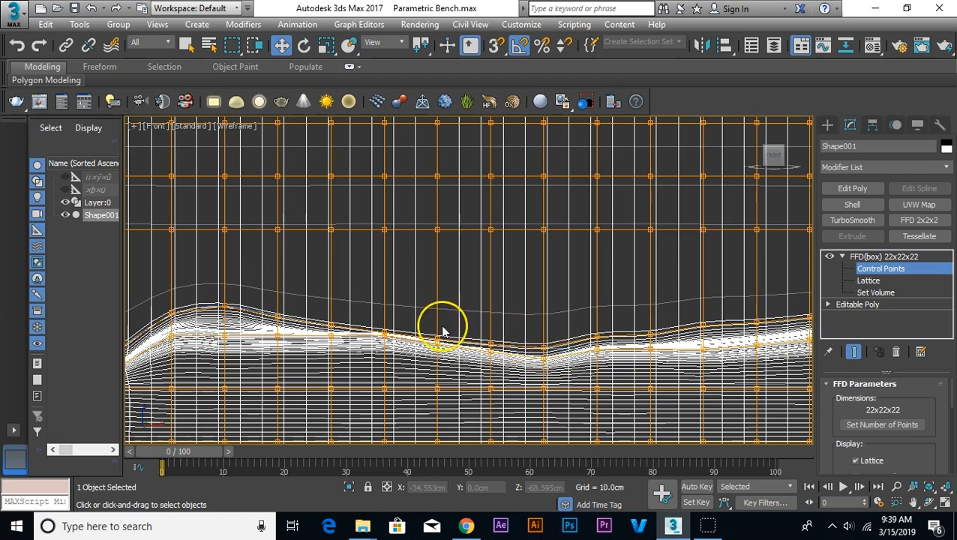
scroll(375, 324, "up", 2)
left_click_drag(374, 337, 373, 341)
left_click_drag(389, 306, 387, 303)
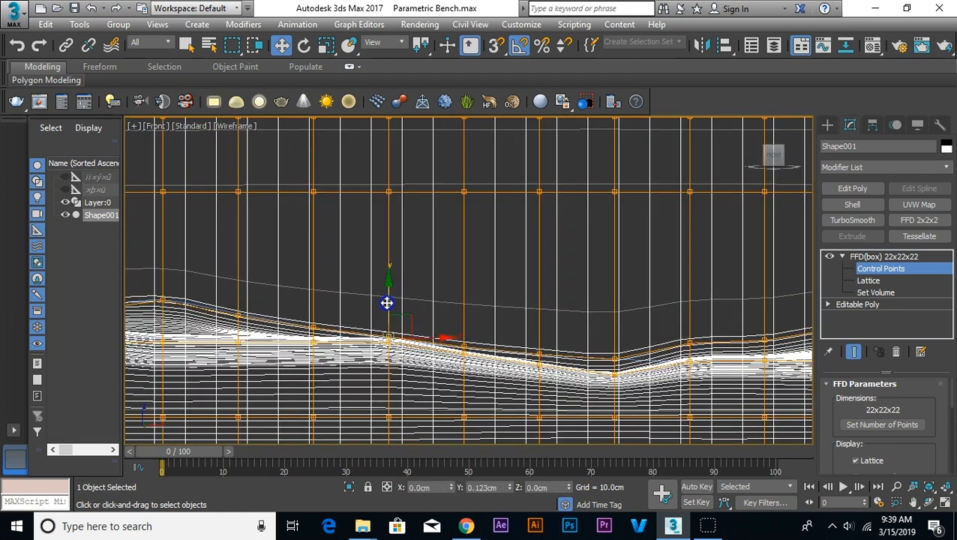
left_click_drag(465, 321, 463, 321)
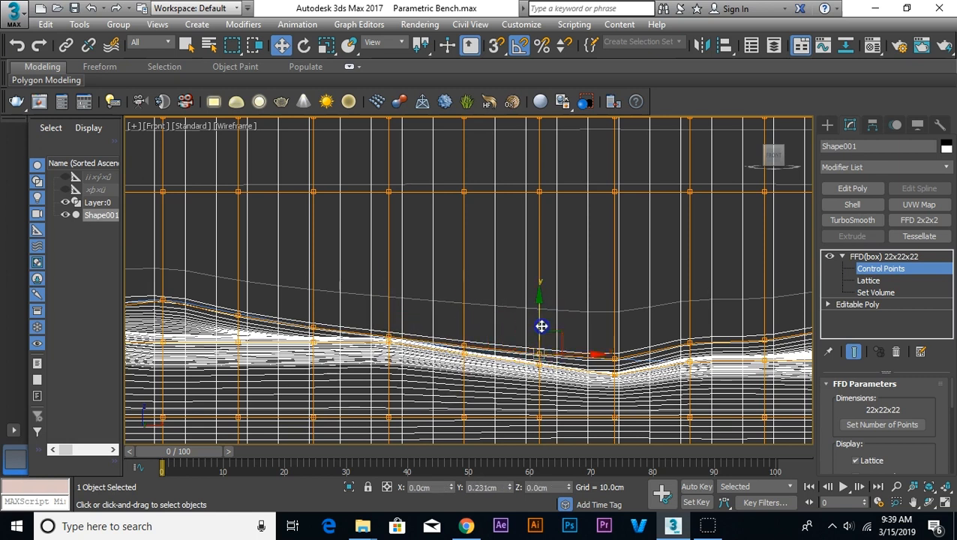
left_click_drag(542, 327, 541, 329)
left_click(617, 357)
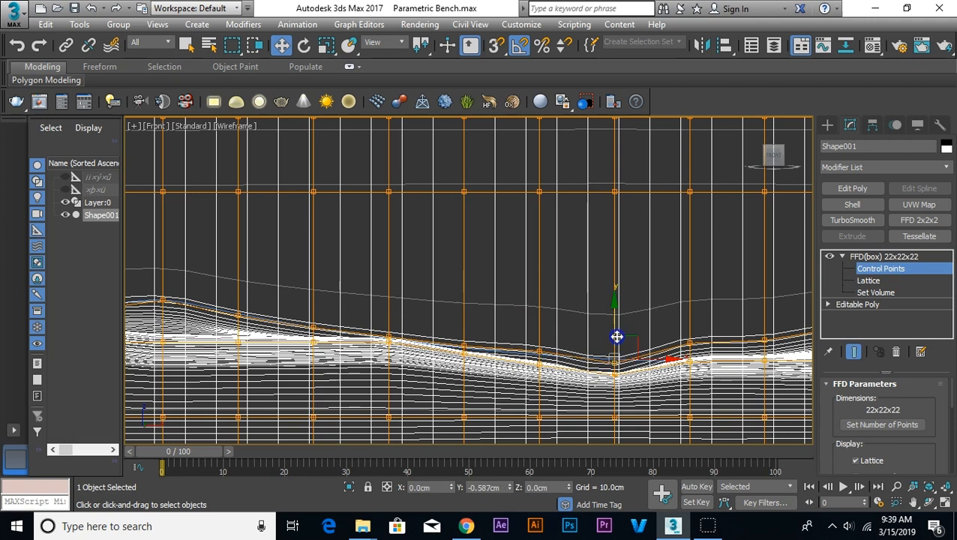
left_click_drag(692, 315, 694, 319)
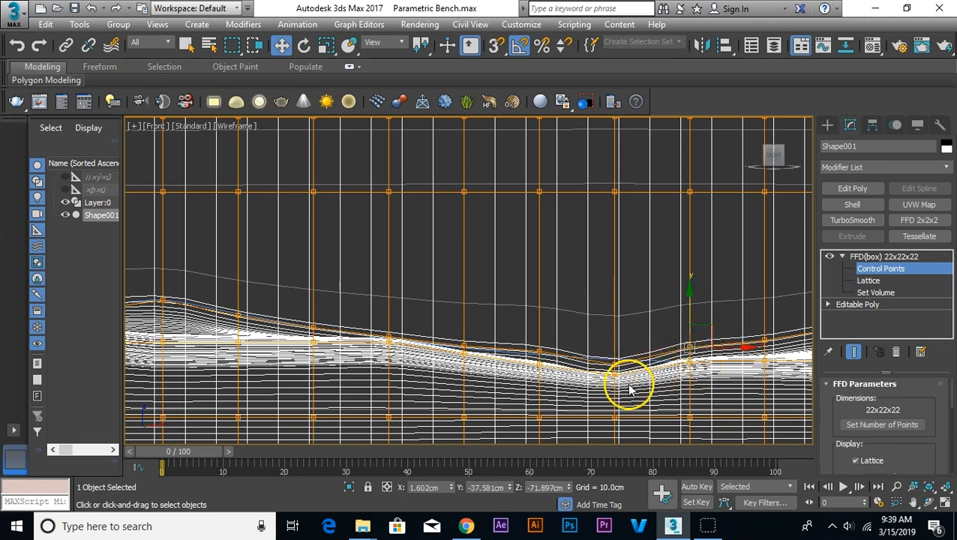
Step: Raise the control point rows at the seat's central dip and just left of it to smooth the curve
left_click_drag(618, 332, 613, 373)
scroll(612, 372, "up", 2)
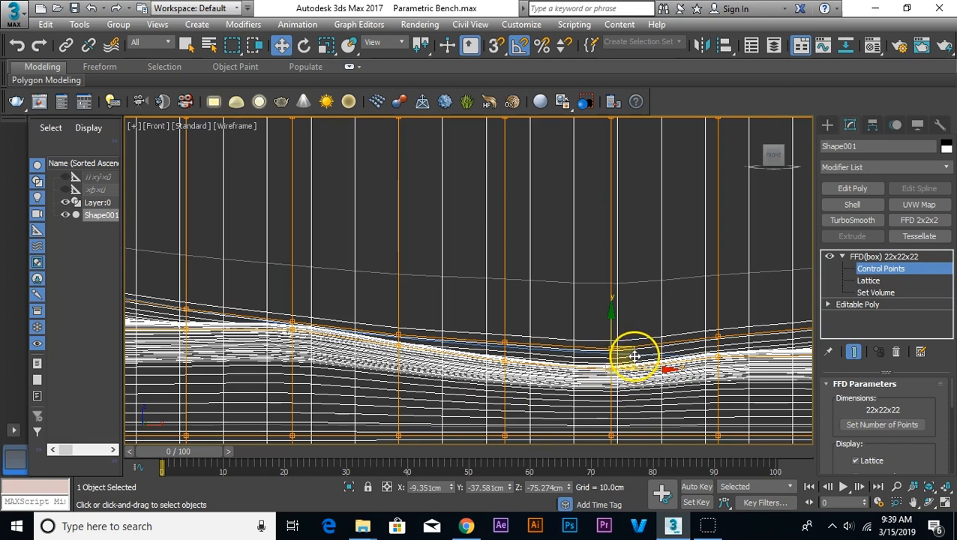
left_click_drag(610, 327, 611, 316)
left_click(502, 336)
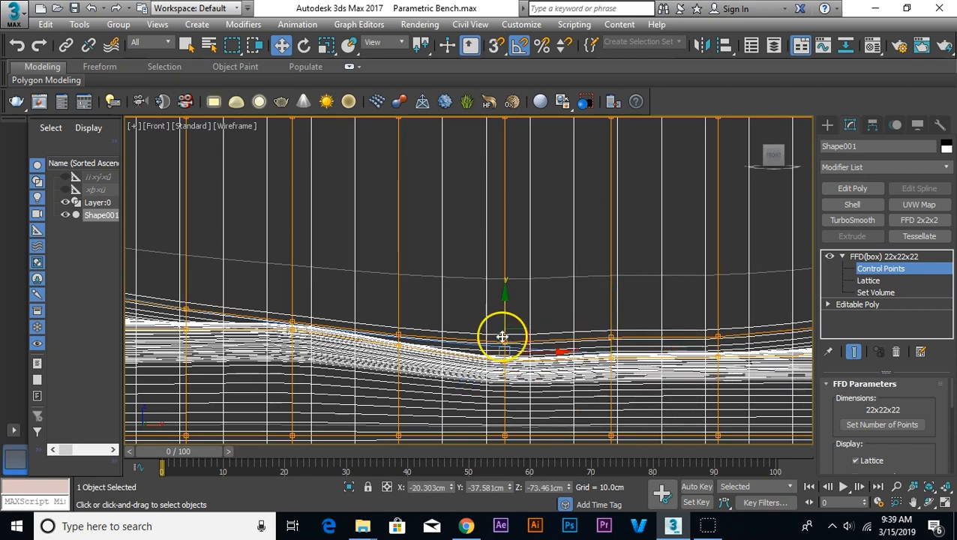
left_click_drag(506, 323, 506, 314)
left_click_drag(372, 356, 372, 355)
left_click_drag(397, 310, 397, 308)
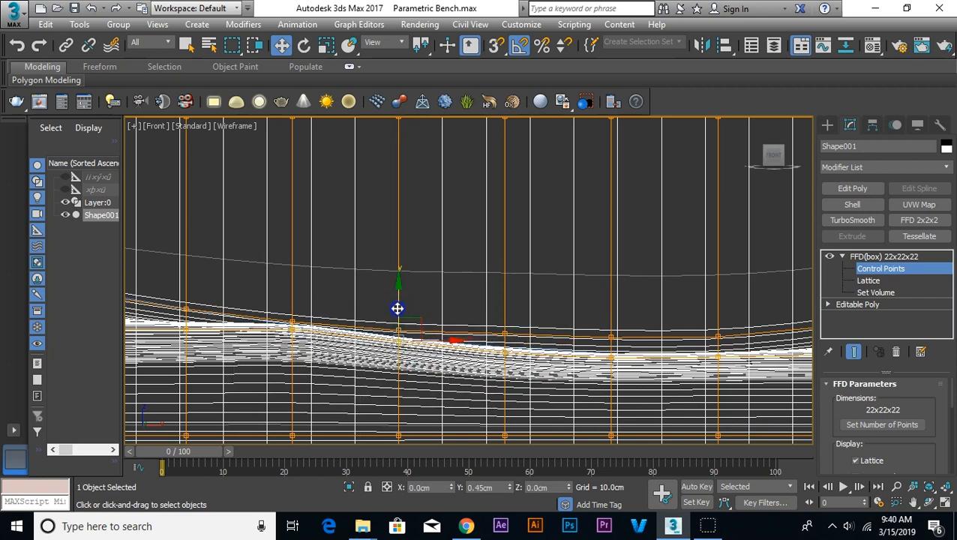
Step: Adjust the upper-edge control points right of the central dip to even out the seat's rise toward the right end
scroll(453, 366, "down", 4)
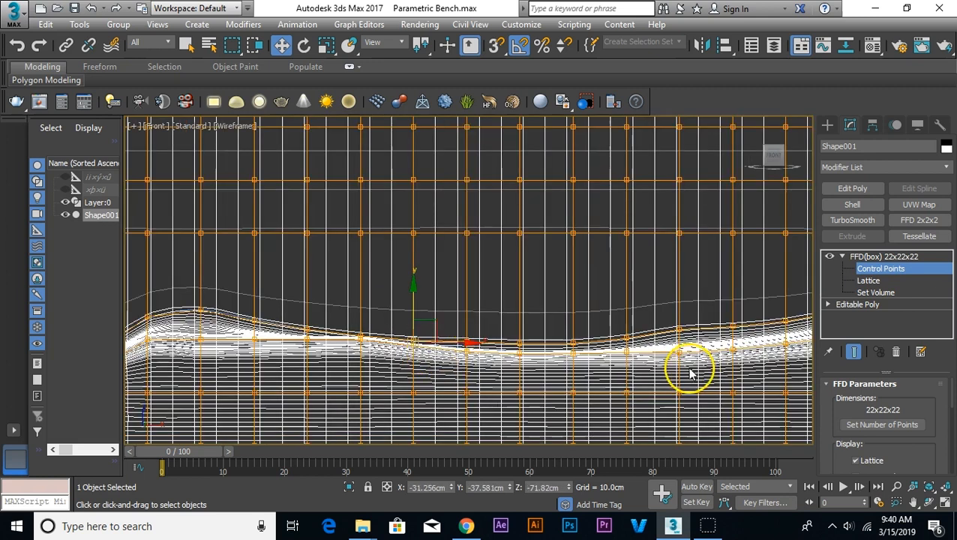
scroll(690, 373, "up", 3)
scroll(552, 341, "up", 3)
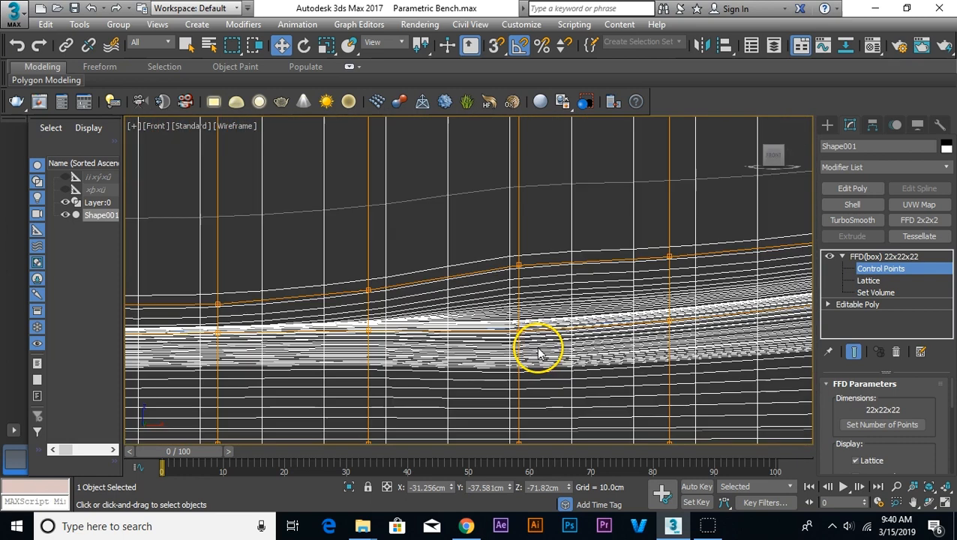
left_click_drag(525, 242, 528, 296)
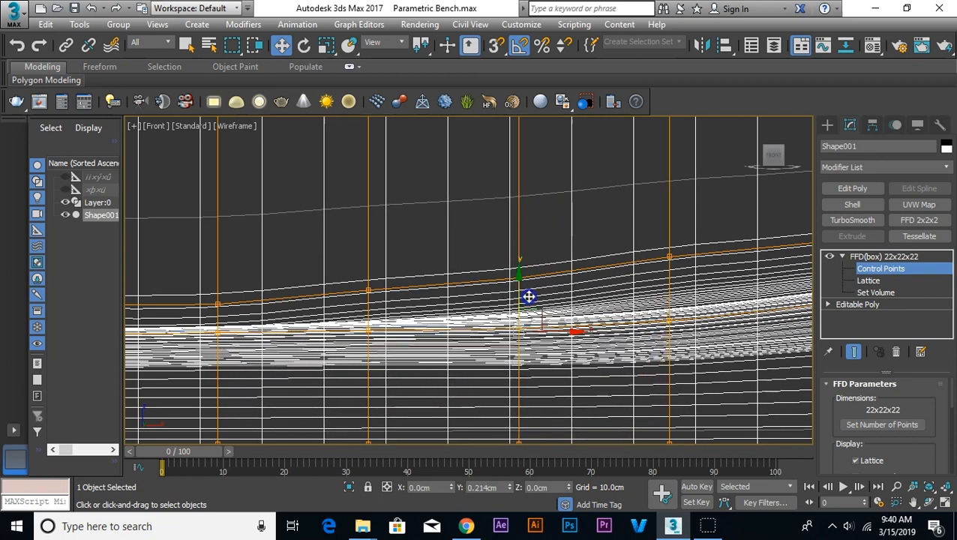
middle_click_drag(607, 334, 314, 262)
scroll(660, 253, "down", 8)
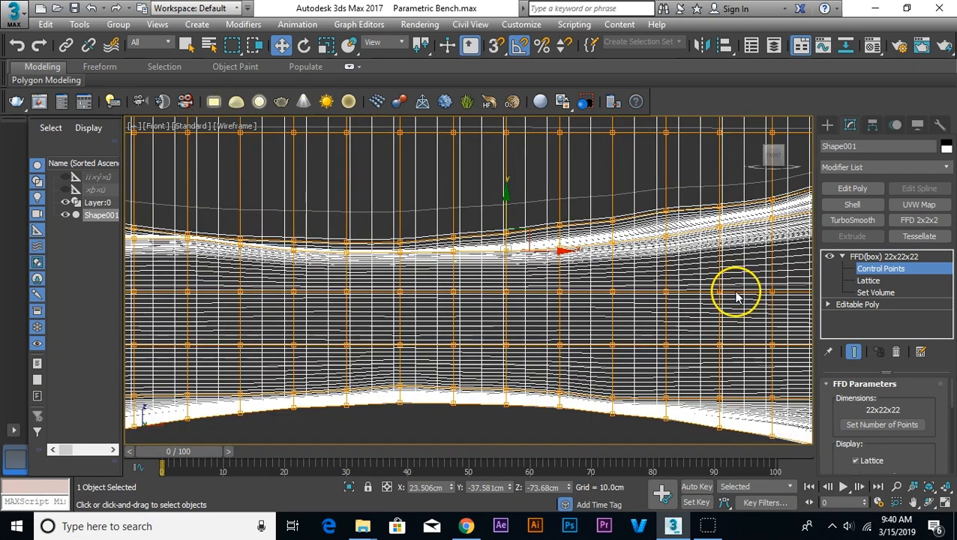
Step: Adjust the upper-edge control points near the seat's right end to refine the curve's final rise
middle_click_drag(489, 277, 474, 279)
scroll(712, 276, "up", 3)
left_click(674, 283)
left_click_drag(697, 268, 702, 259)
left_click_drag(508, 207, 506, 202)
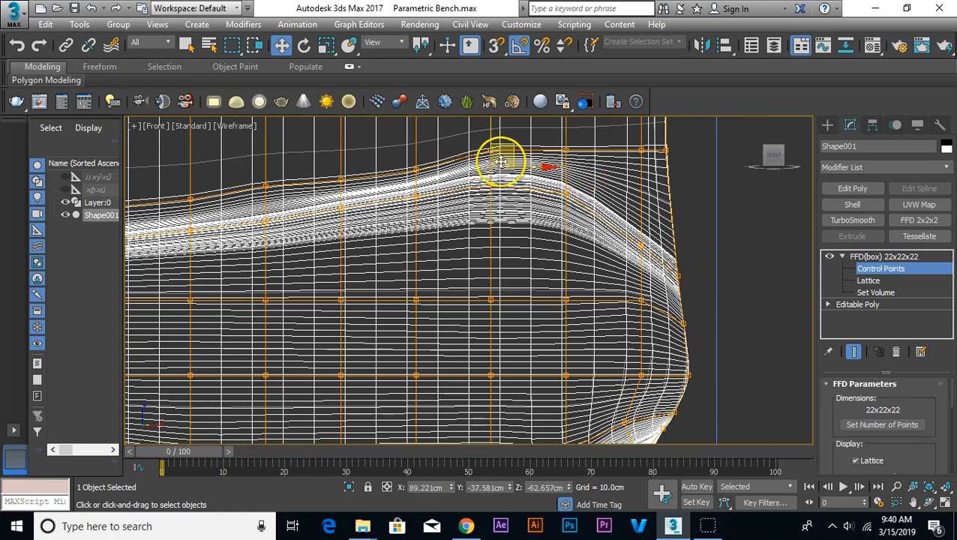
scroll(582, 350, "down", 3)
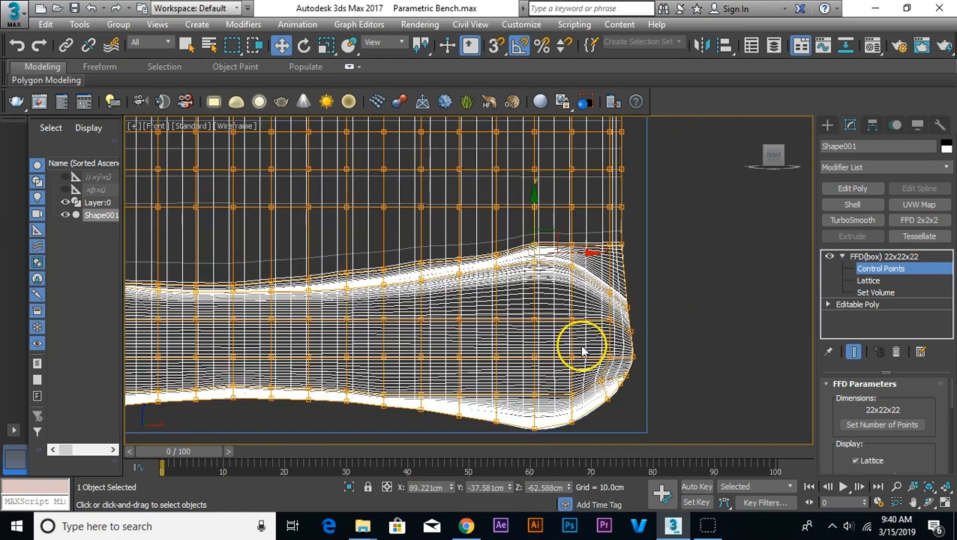
Step: Adjust the upper-edge control points along the left part of the seat to smooth the slope down from its hump
middle_click_drag(263, 334, 574, 305)
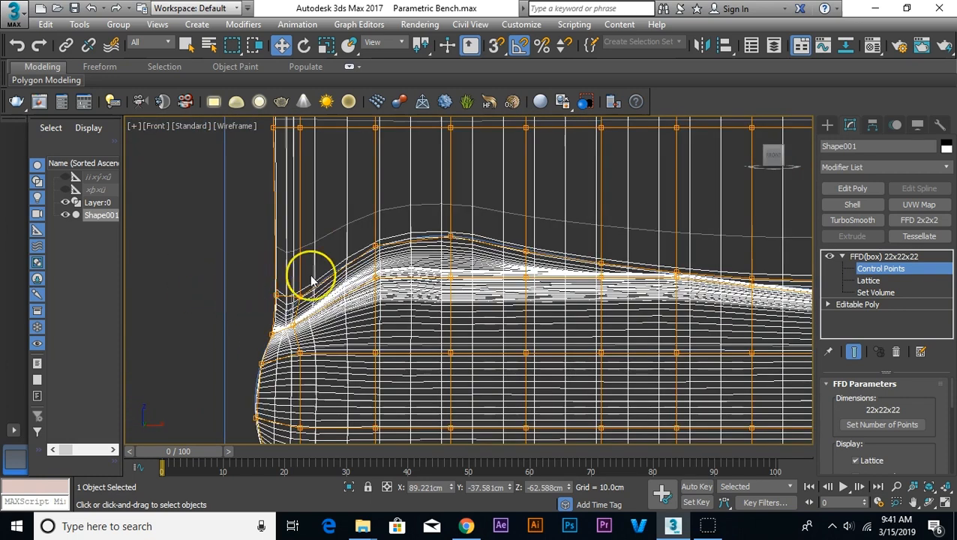
left_click_drag(323, 264, 298, 262)
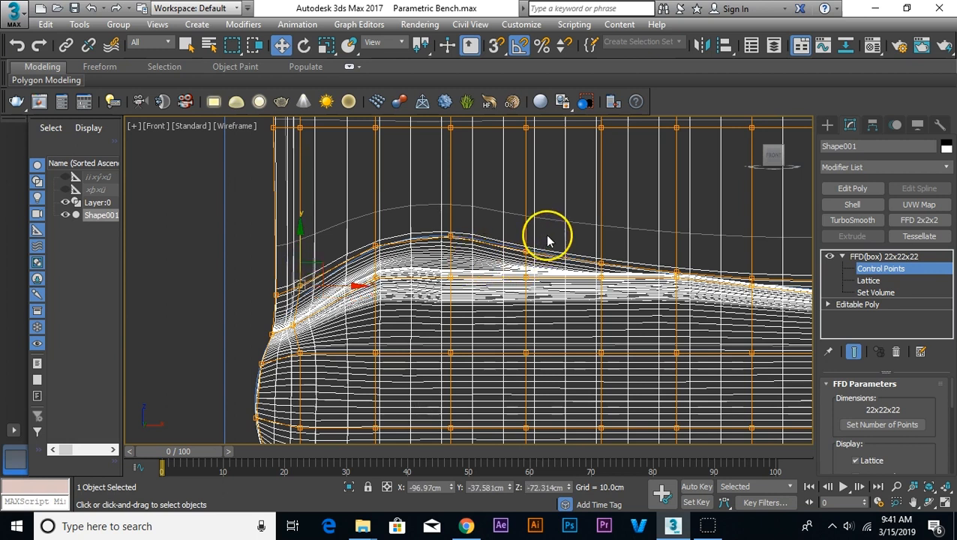
left_click(677, 256)
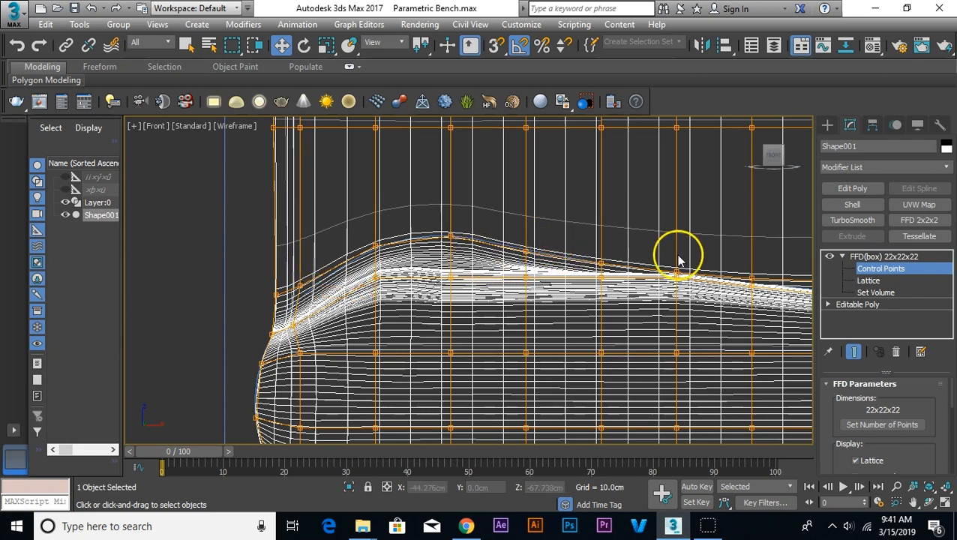
left_click_drag(665, 273, 677, 243)
left_click(753, 279)
left_click_drag(751, 253, 748, 252)
middle_click_drag(518, 228, 492, 224)
Step: Leave control point editing and examine the seat's surface and side ends in the shaded perspective view
key("p")
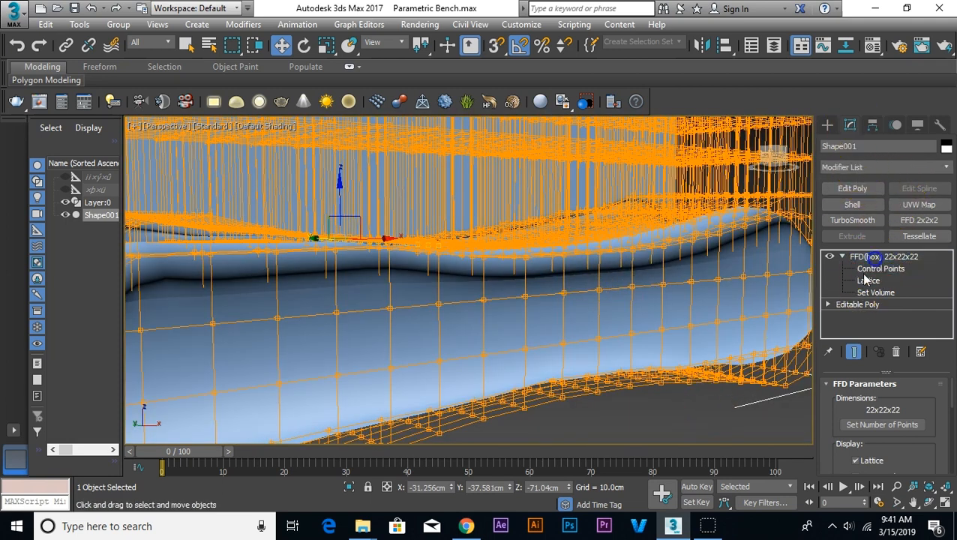
left_click(711, 420)
scroll(664, 392, "down", 5)
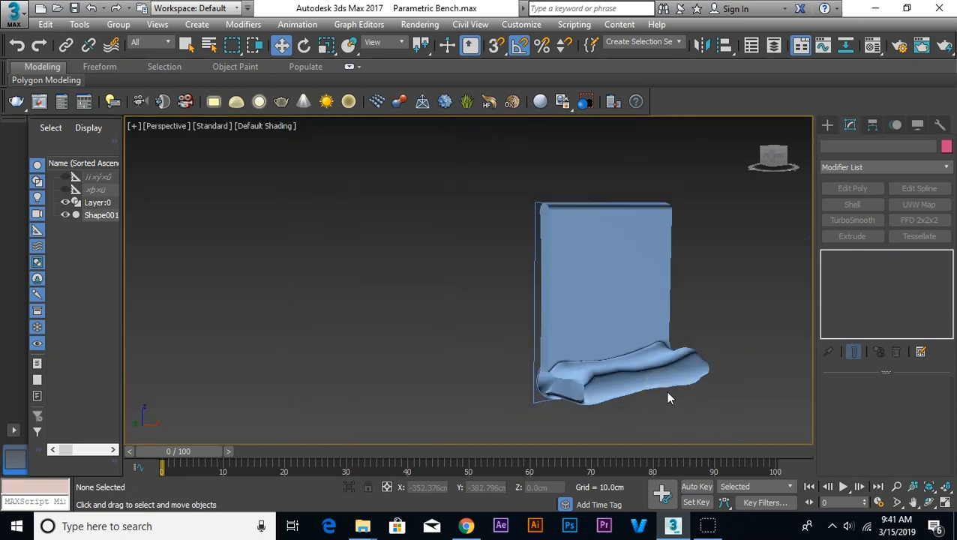
scroll(660, 392, "down", 2)
middle_click_drag(651, 404, 611, 356, "alt")
scroll(614, 393, "up", 3)
scroll(648, 386, "up", 5)
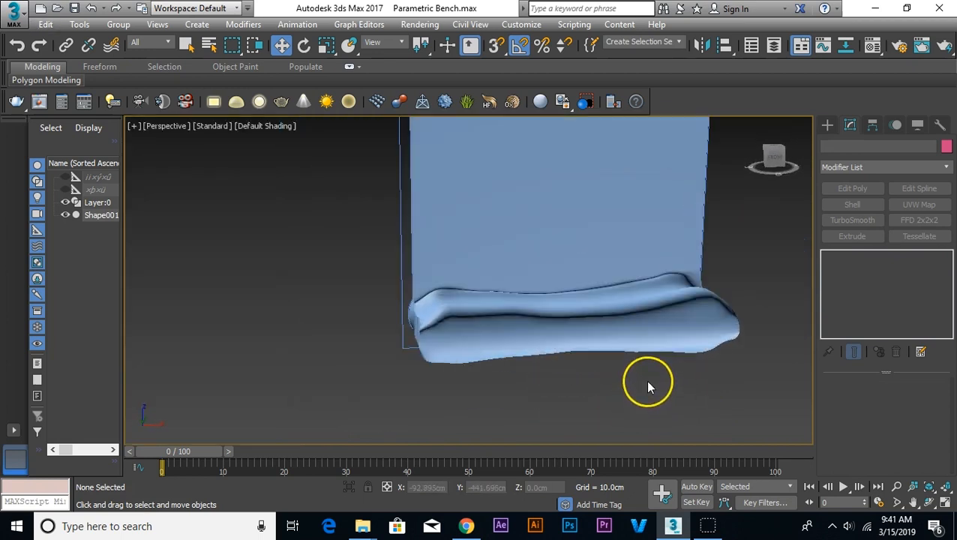
middle_click_drag(646, 395, 406, 363, "alt")
middle_click_drag(464, 375, 481, 368)
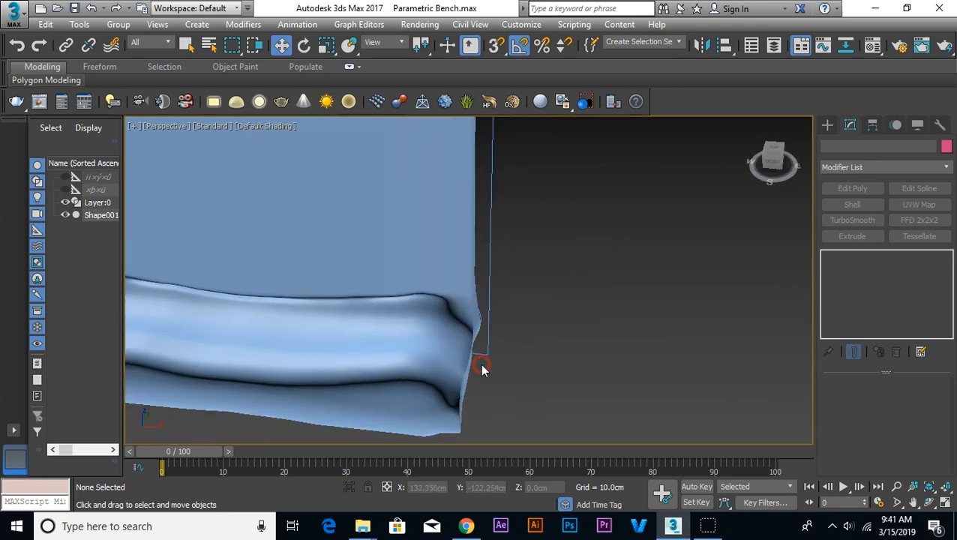
Step: Reopen the bench's FFD control points and scale the right-end points along X in the top view until they align in a straight line
key("f")
scroll(637, 301, "up", 3)
left_click(613, 299)
middle_click_drag(694, 341, 474, 303)
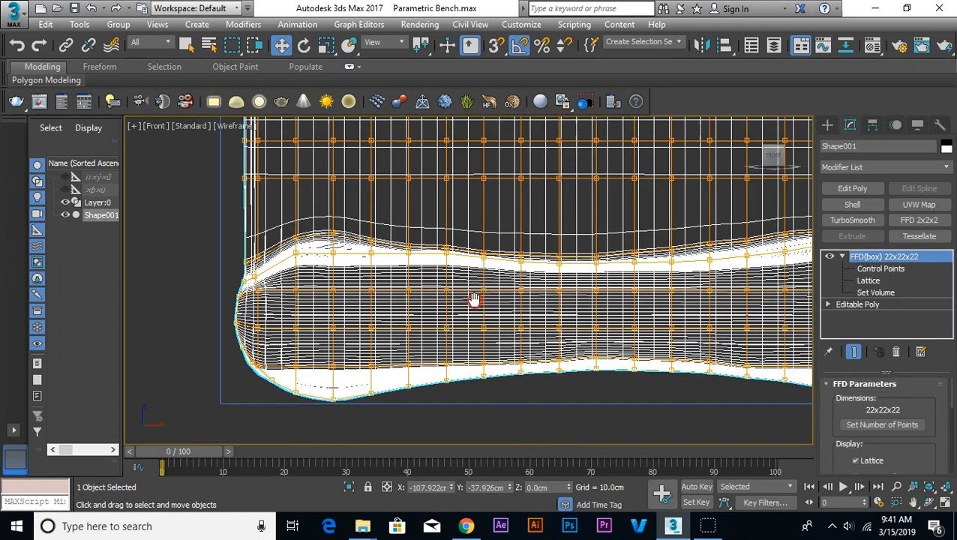
left_click(878, 269)
scroll(657, 259, "down", 4)
scroll(660, 271, "up", 2)
key("t")
scroll(719, 288, "up", 4)
middle_click_drag(699, 343, 673, 147)
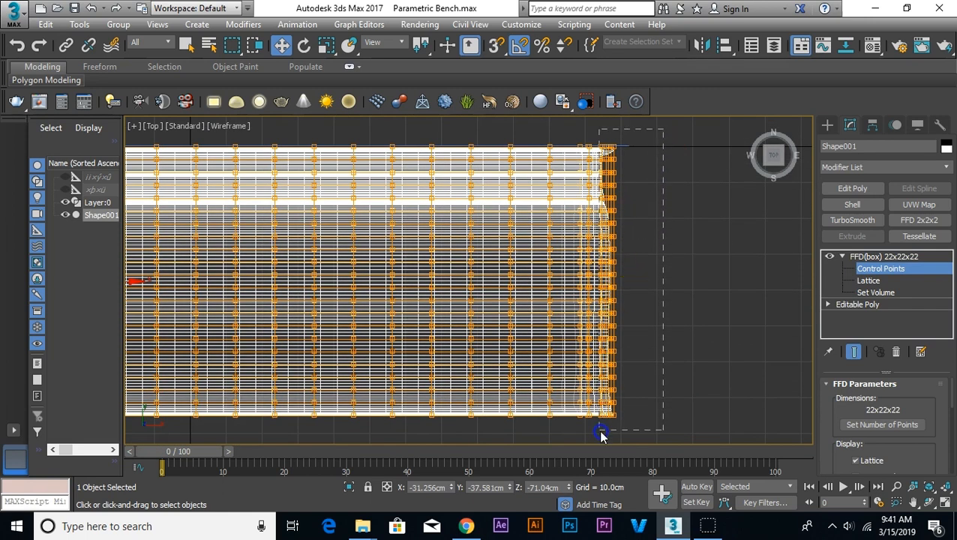
right_click(641, 251)
left_click(682, 309)
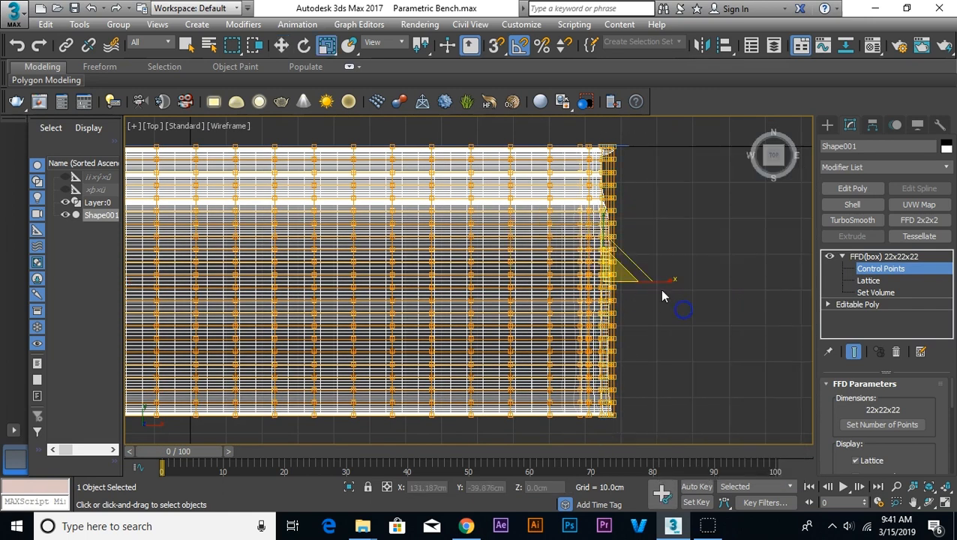
left_click_drag(660, 279, 342, 283)
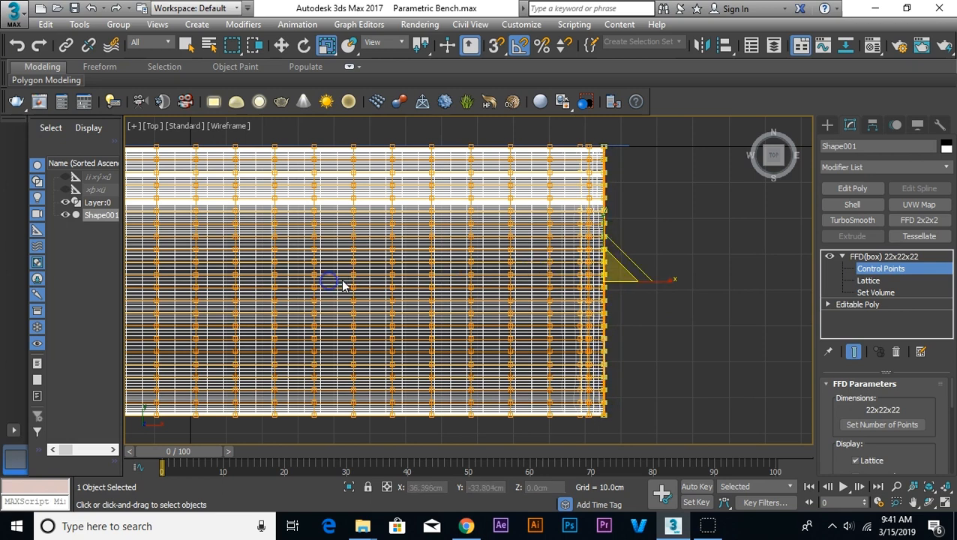
Step: Select the left-end control points in the top view and scale them along X into a straight line
middle_click_drag(269, 231, 825, 208)
scroll(400, 154, "up", 2)
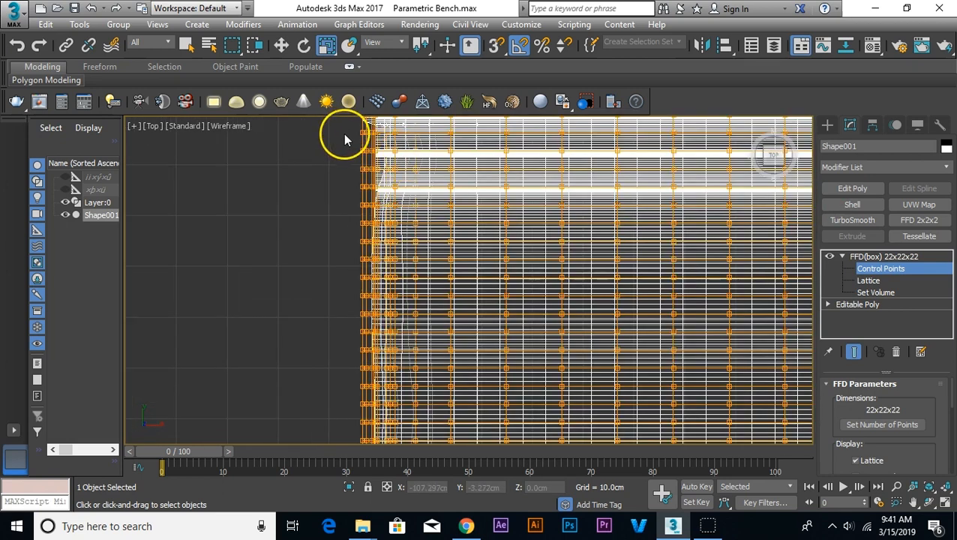
scroll(356, 153, "down", 4)
left_click_drag(330, 126, 370, 347)
left_click_drag(431, 231, 188, 217)
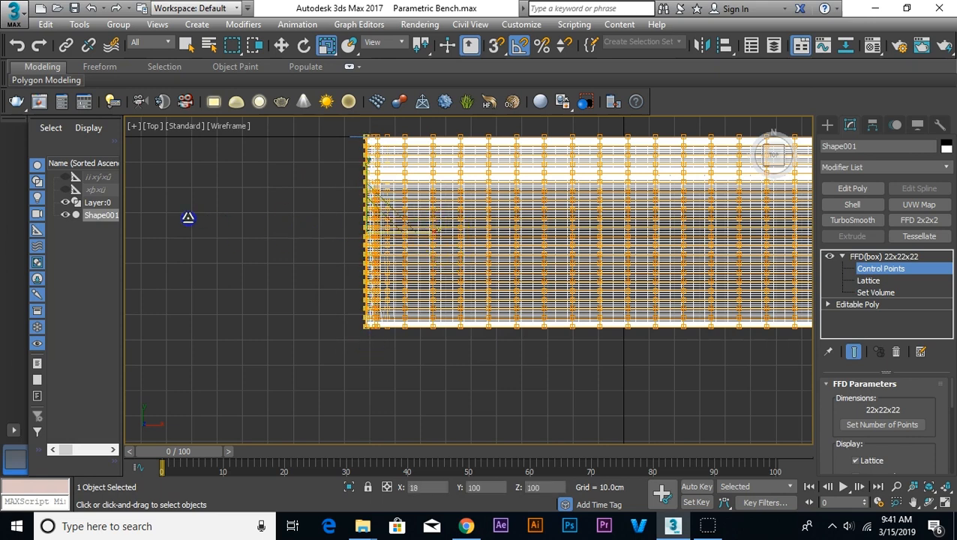
left_click_drag(50, 215, 50, 214)
Step: Leave control point editing and examine the flattened bench ends and seat curves from several angles in shaded perspective
scroll(395, 358, "down", 2)
left_click(404, 358)
key("p")
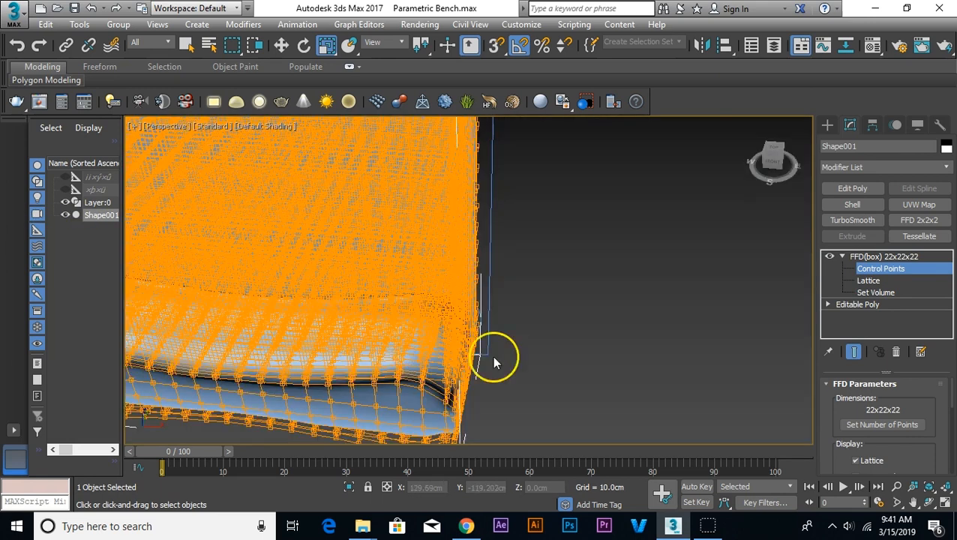
left_click(855, 256)
left_click(596, 323)
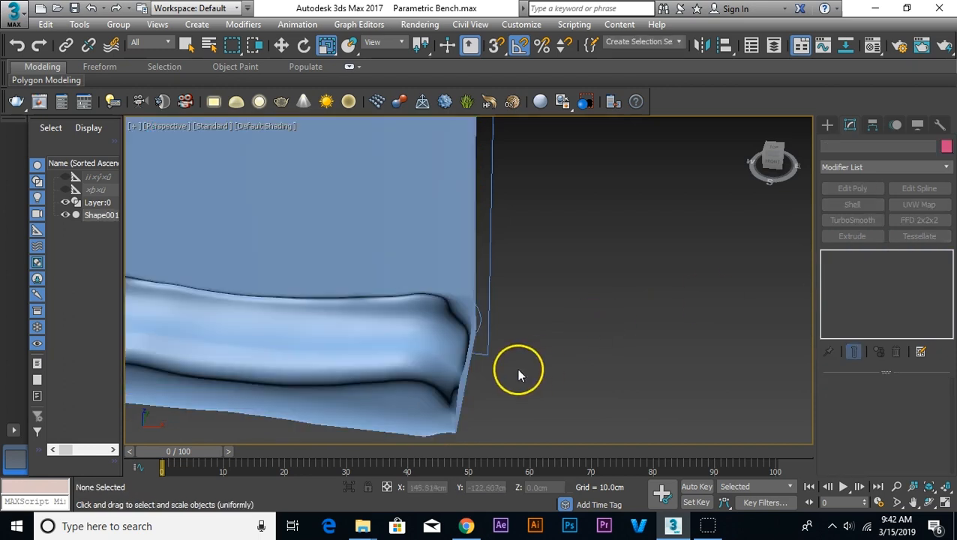
middle_click_drag(525, 393, 555, 368, "alt")
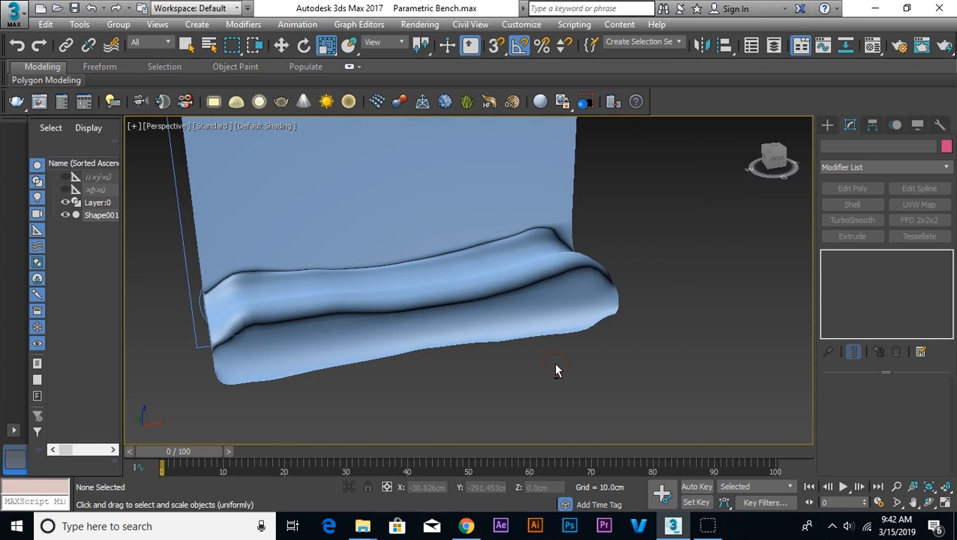
scroll(570, 335, "up", 2)
scroll(570, 335, "down", 6)
mouse_move(613, 354)
middle_mouse_down("alt")
mouse_move(630, 338)
mouse_move(607, 354)
middle_mouse_up("alt")
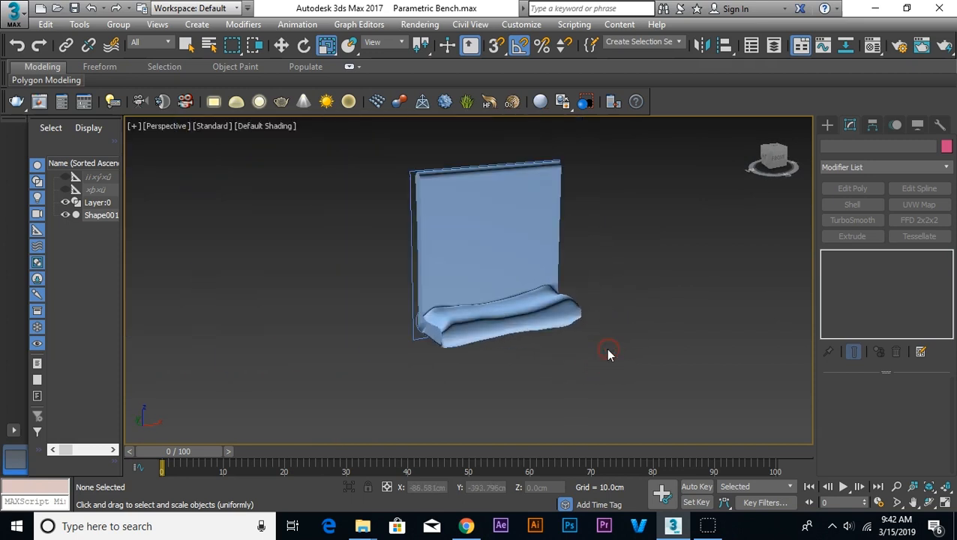
scroll(607, 354, "up", 3)
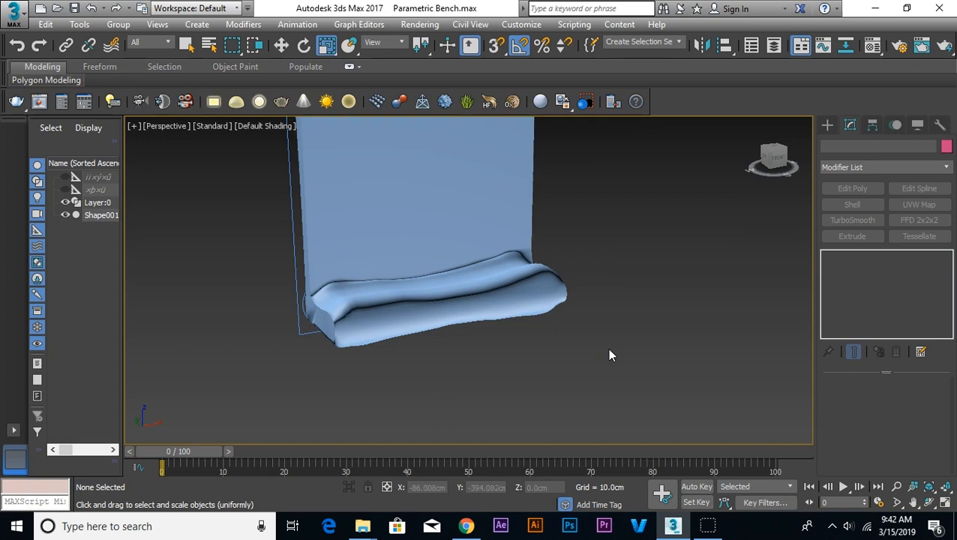
left_click(455, 305)
mouse_move(431, 364)
middle_mouse_down("alt")
mouse_move(448, 336)
mouse_move(425, 352)
mouse_move(435, 336)
middle_mouse_up("alt")
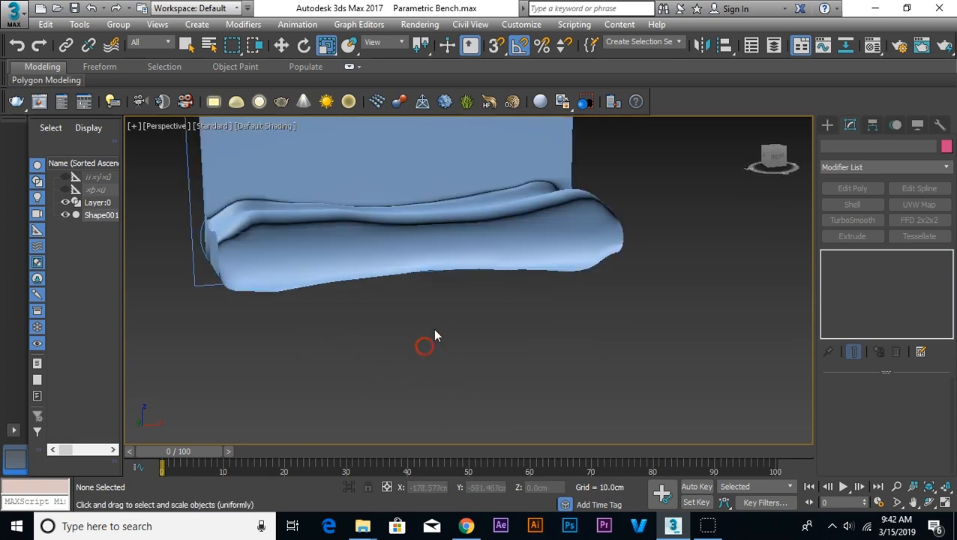
scroll(445, 309, "down", 5)
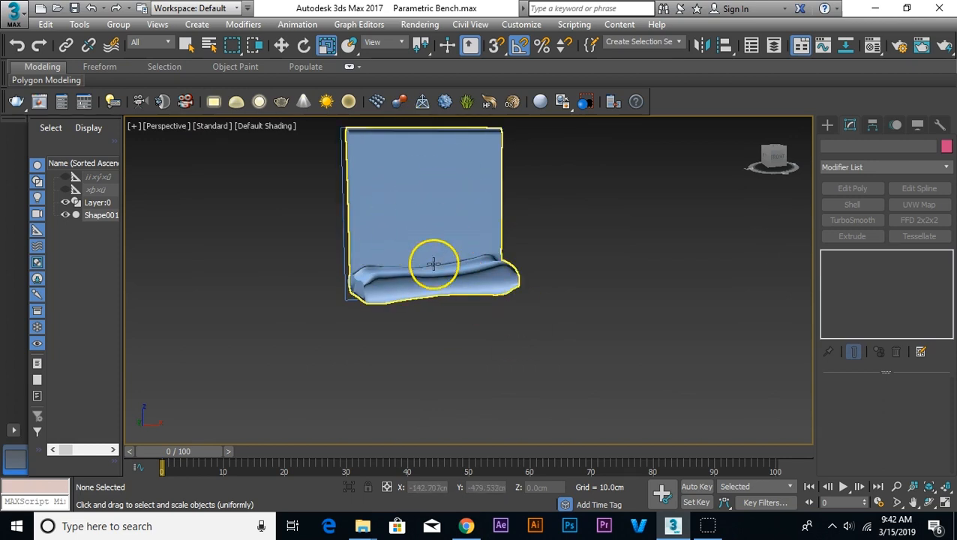
Step: Create a box about 6.9 cm long, 4.9 cm wide and 4.9 cm high in the empty space beside the bench
middle_click_drag(574, 258, 484, 311)
left_click(826, 126)
left_click(855, 225)
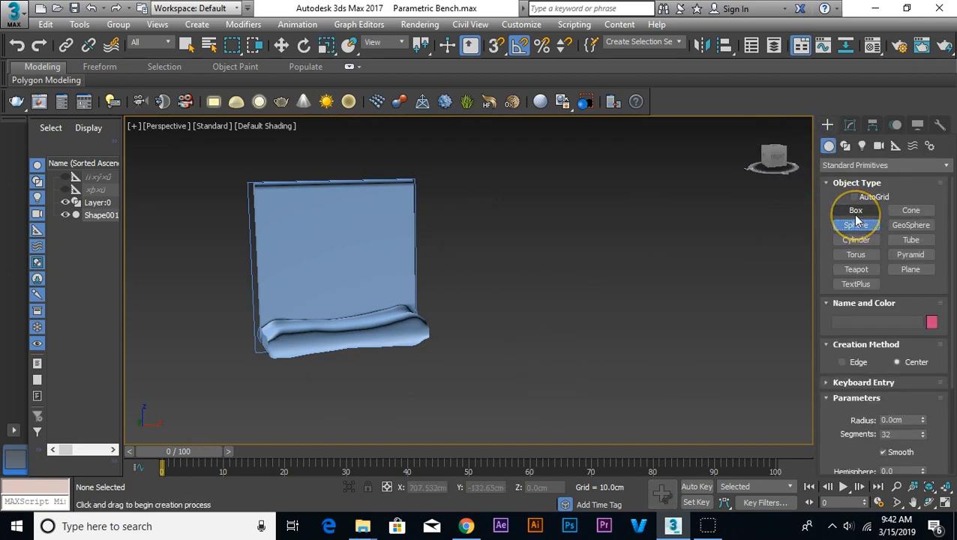
left_click(856, 211)
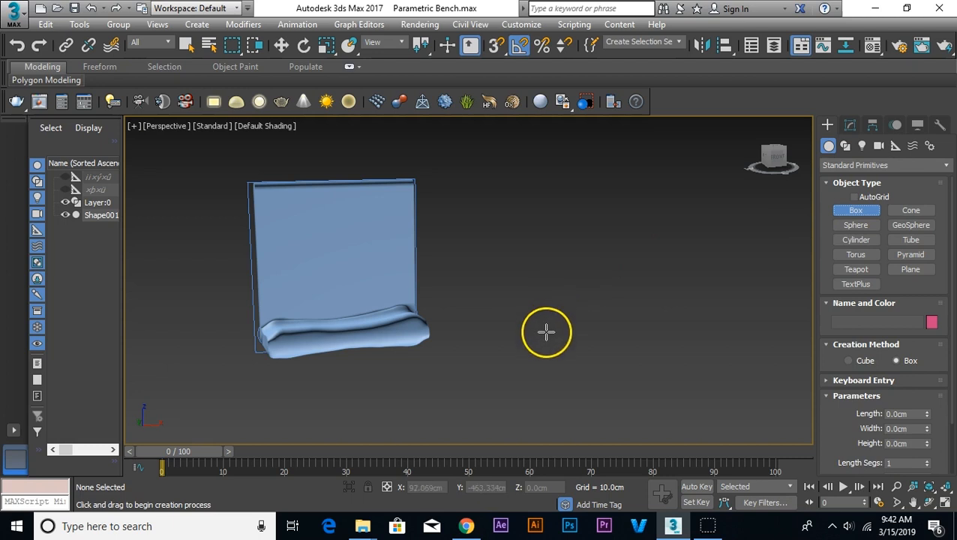
scroll(553, 337, "up", 3)
scroll(553, 337, "up", 2)
left_click_drag(537, 345, 514, 383)
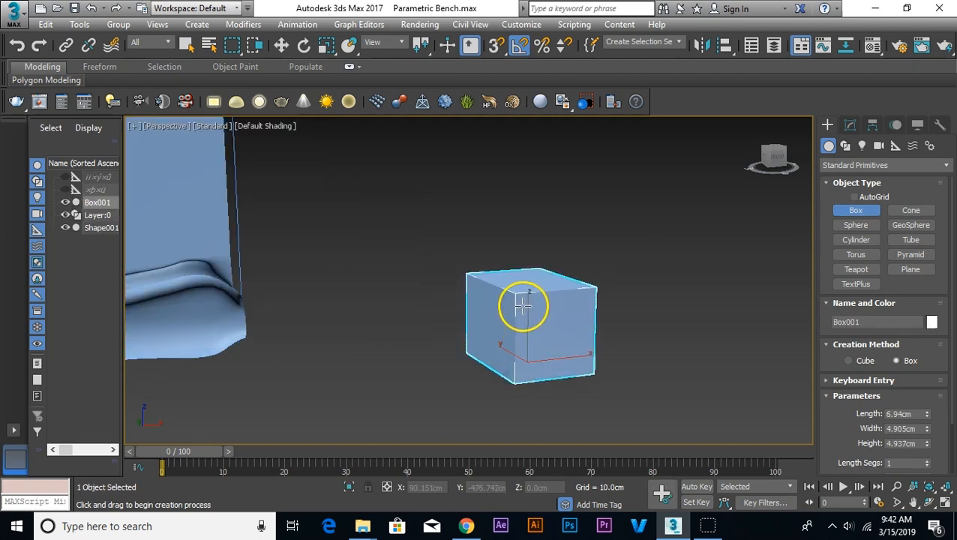
left_click(600, 305)
right_click(616, 310)
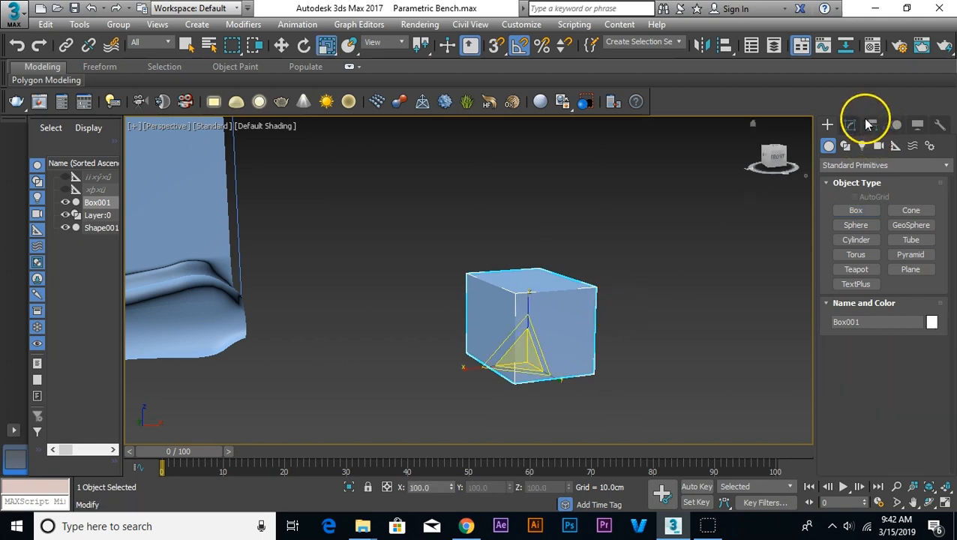
Step: Set the box's length, width and height segments to 25 each, checking the subdivision in wireframe
left_click(850, 124)
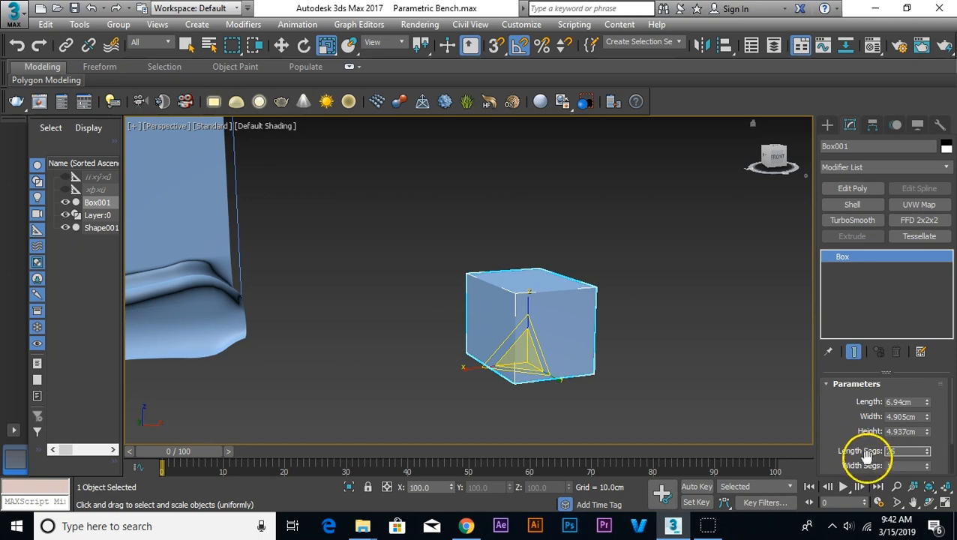
left_click_drag(852, 438, 850, 412)
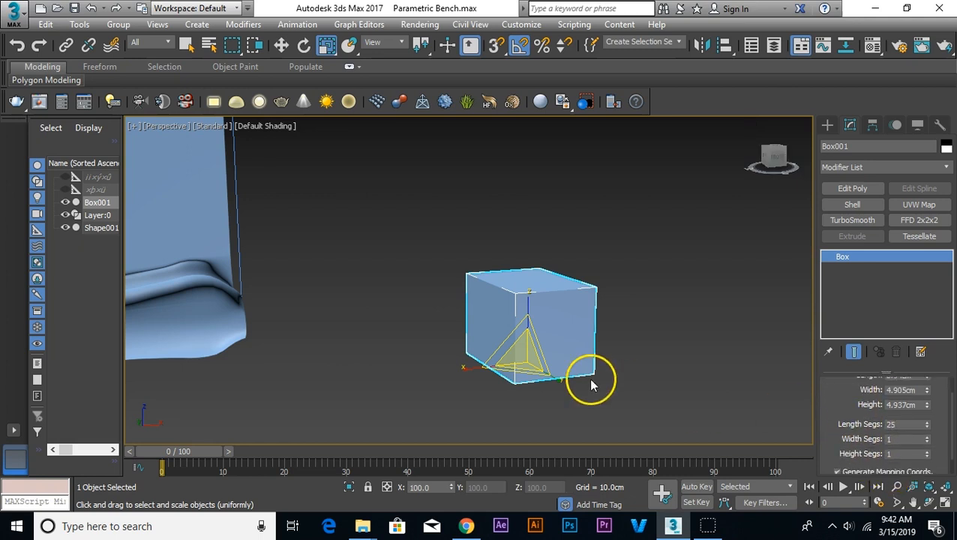
key("F3")
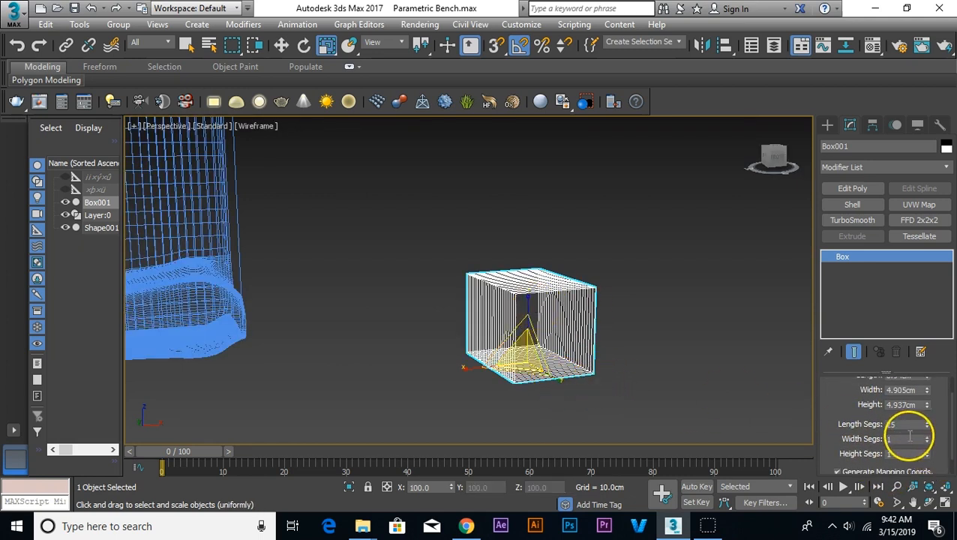
key("Return")
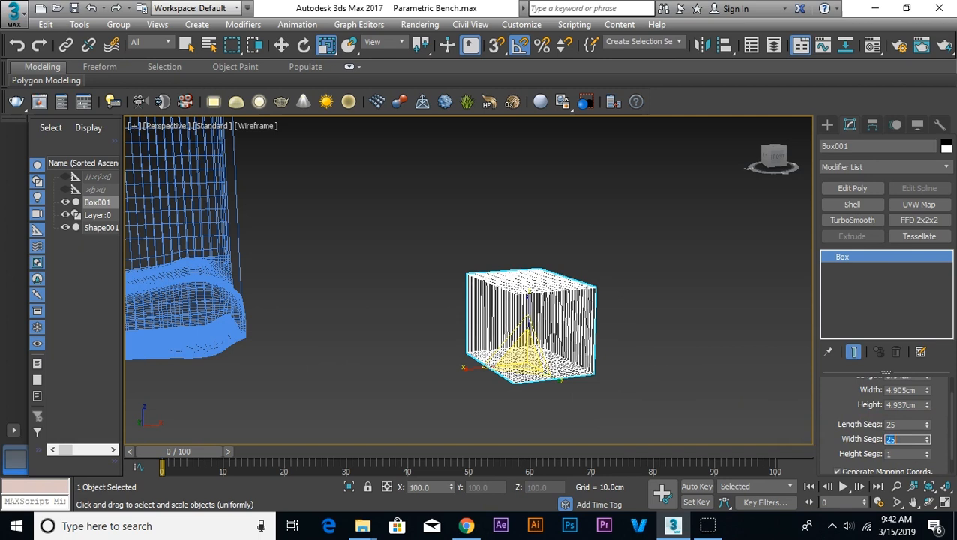
type("25")
key("Return")
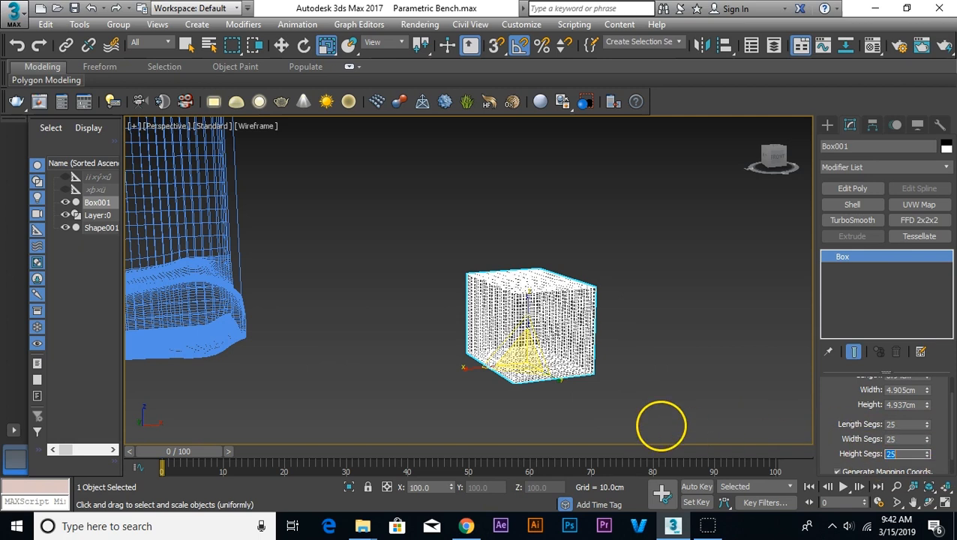
key("F3")
left_click(642, 291)
left_click(536, 301)
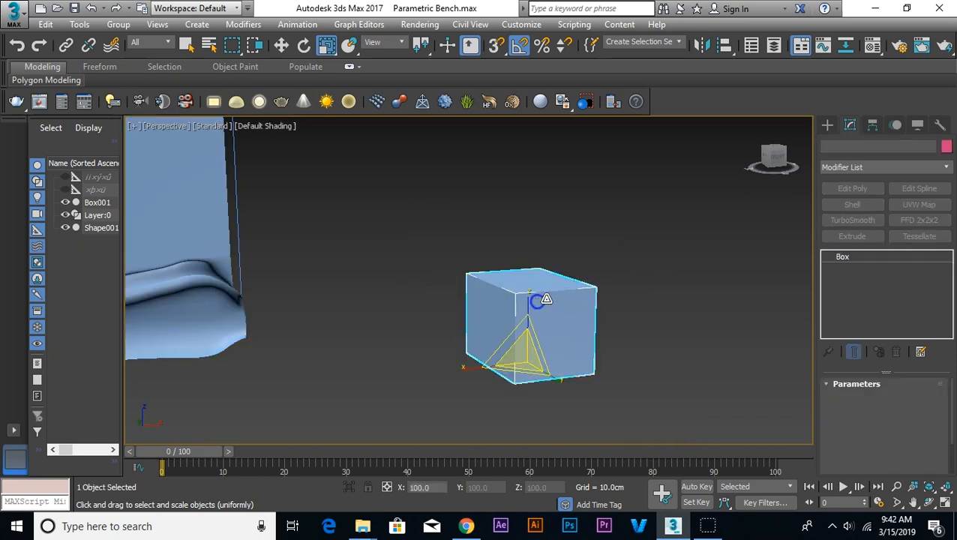
Step: Add a Noise modifier to the box with strengths of about X 3.19 cm, Y 5.26 cm and Z 3.32 cm
left_click(853, 171)
key("n")
left_click(855, 186)
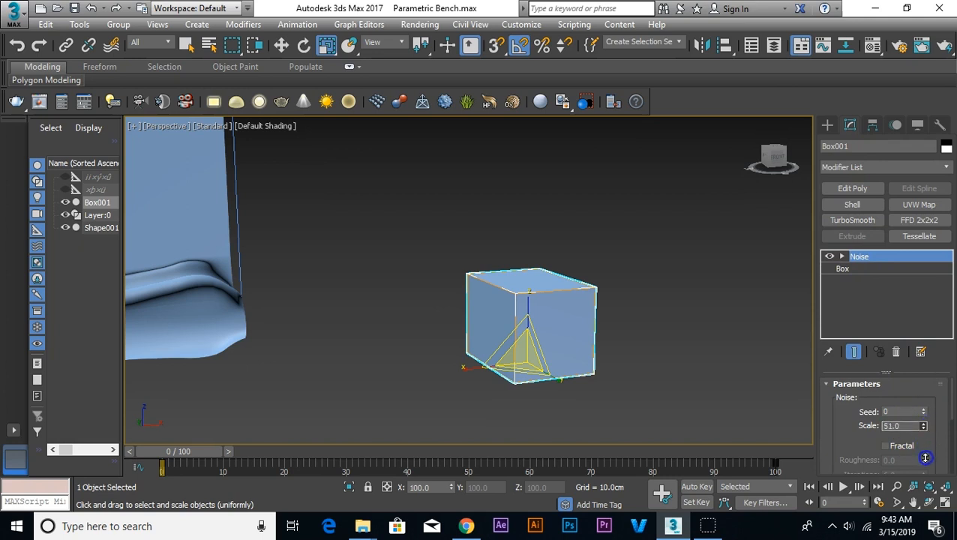
left_click_drag(859, 444, 855, 345)
left_click_drag(909, 412, 891, 78)
left_click(907, 444)
left_click_drag(908, 444, 591, 306)
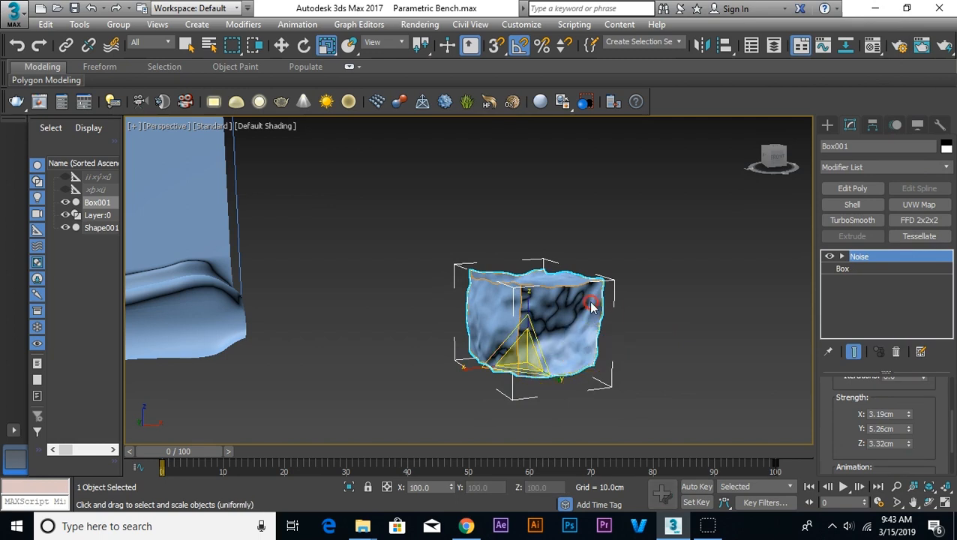
Step: Convert the noise-deformed box to an Editable Poly
right_click(591, 306)
mouse_move(632, 442)
left_click(763, 455)
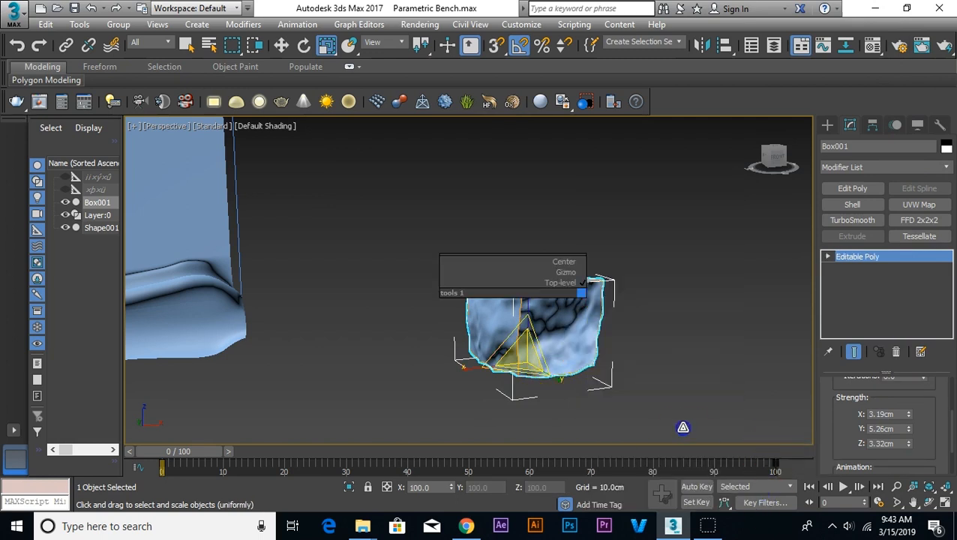
Step: Examine the noise-deformed box's surface from several angles and distances
left_click(683, 427)
scroll(581, 320, "up", 4)
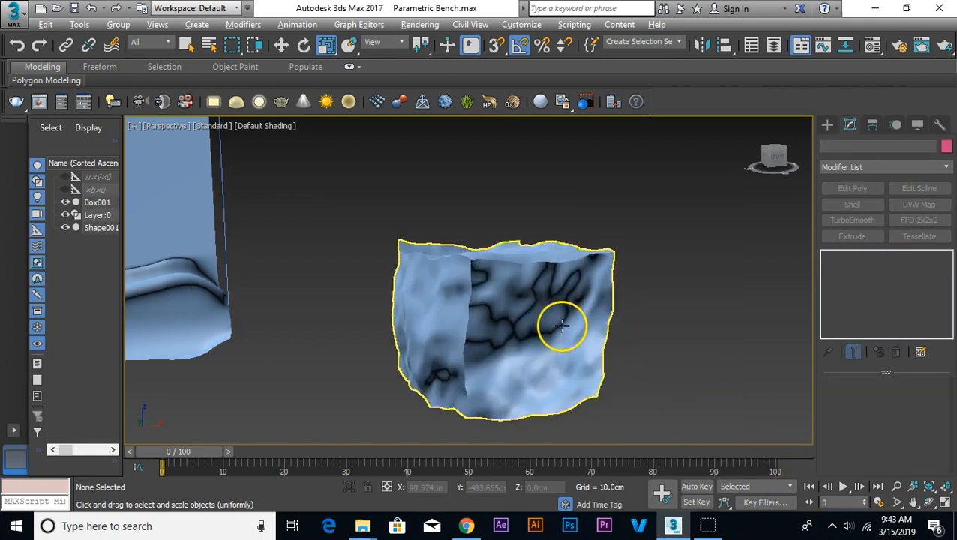
middle_click_drag(562, 325, 577, 344, "alt")
scroll(563, 346, "down", 4)
scroll(433, 286, "up", 4)
scroll(435, 287, "down", 7)
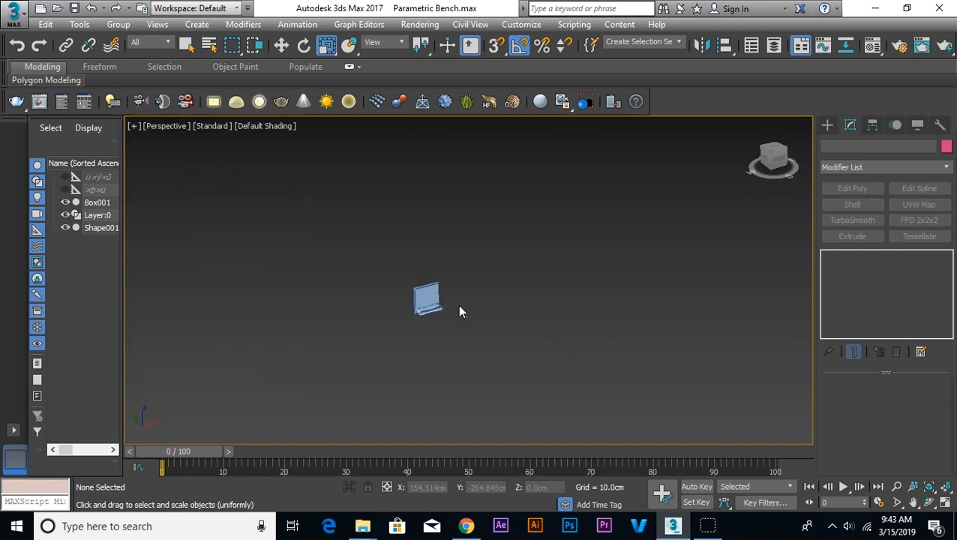
scroll(467, 321, "up", 4)
left_click(439, 261)
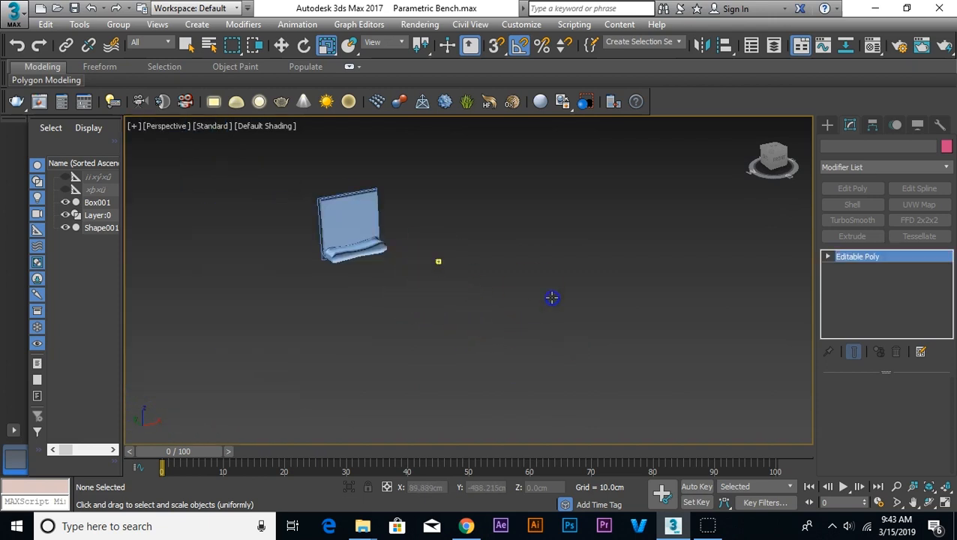
key("z")
left_click(673, 321)
scroll(653, 316, "up", 3)
mouse_move(652, 317)
middle_mouse_down("alt")
mouse_move(540, 313)
mouse_move(656, 325)
middle_mouse_up("alt")
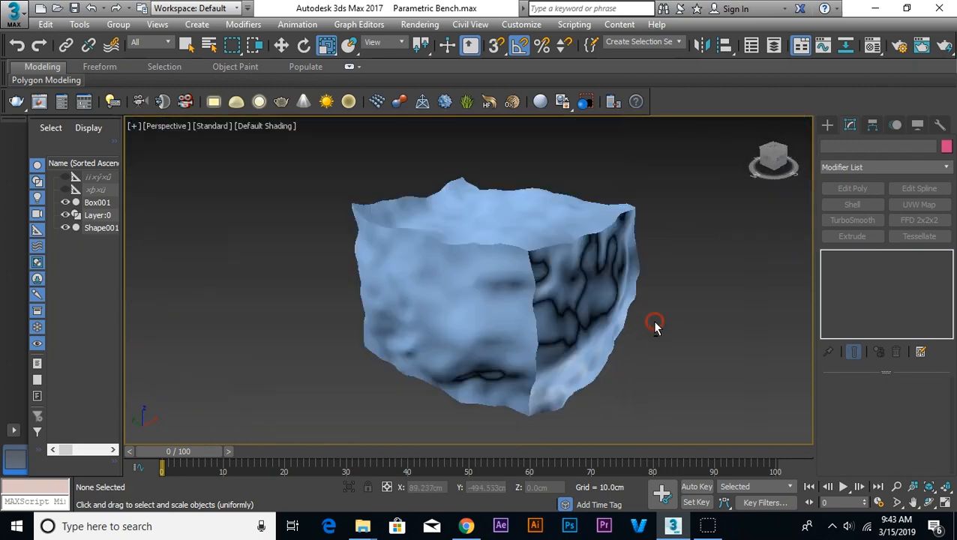
scroll(656, 326, "down", 5)
scroll(547, 297, "down", 5)
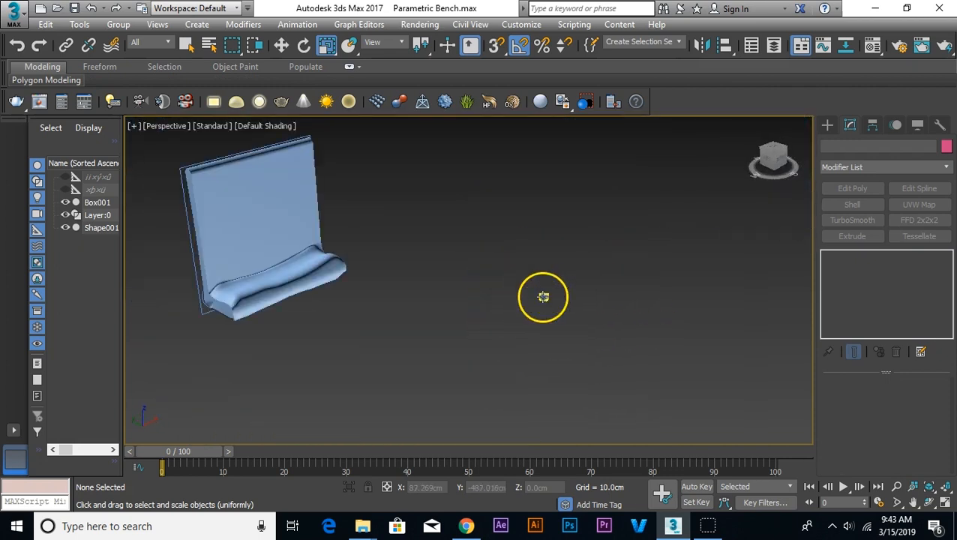
Step: Hide the bench mesh, leaving its outline splines and the sample box shown
left_click(310, 260)
right_click(300, 259)
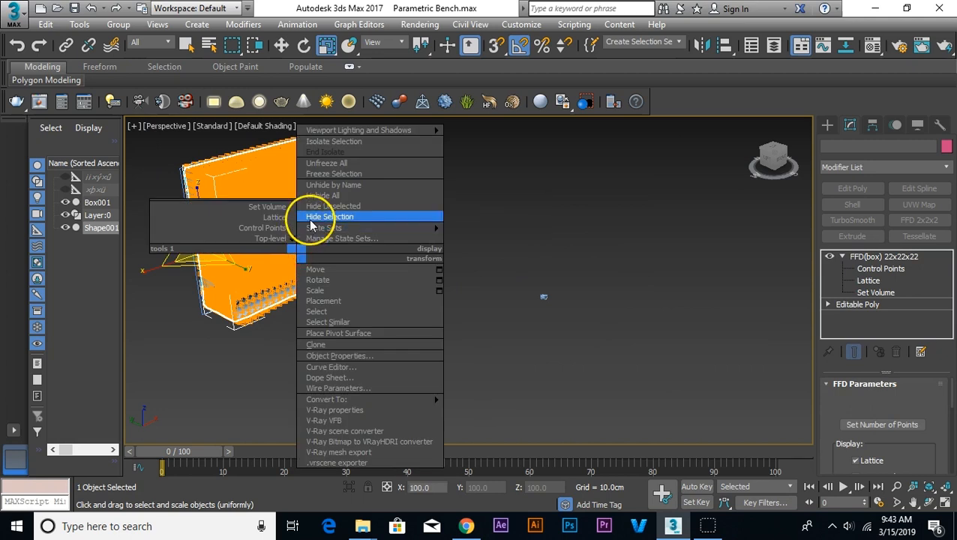
left_click(315, 217)
Step: Move the sample box to X 0, Y 0, Z 0
left_click(544, 297)
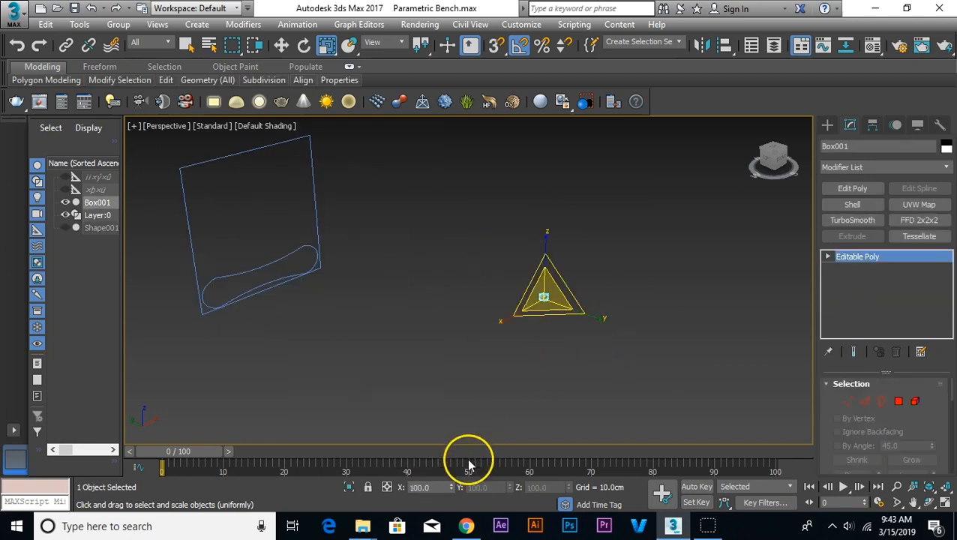
right_click(473, 300)
left_click(493, 312)
right_click(451, 487)
right_click(510, 488)
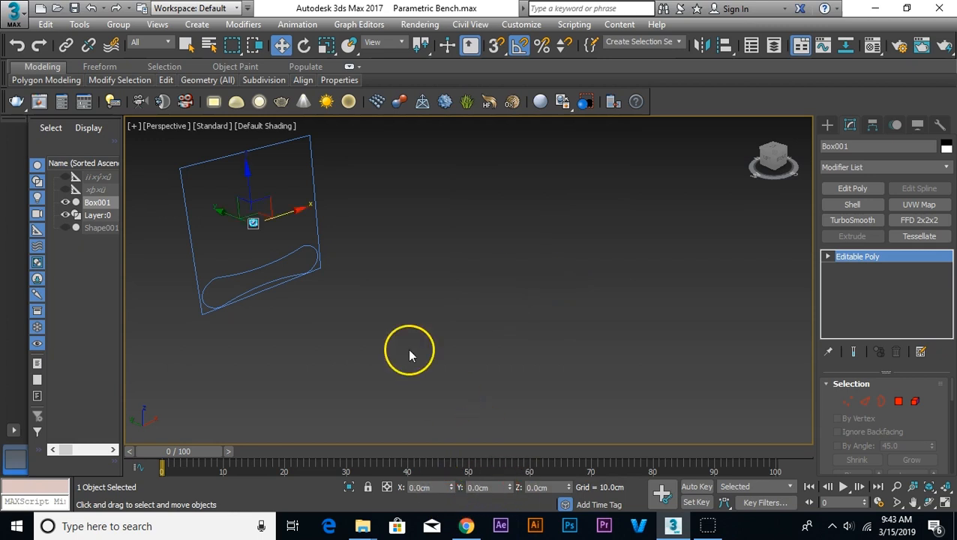
key("z")
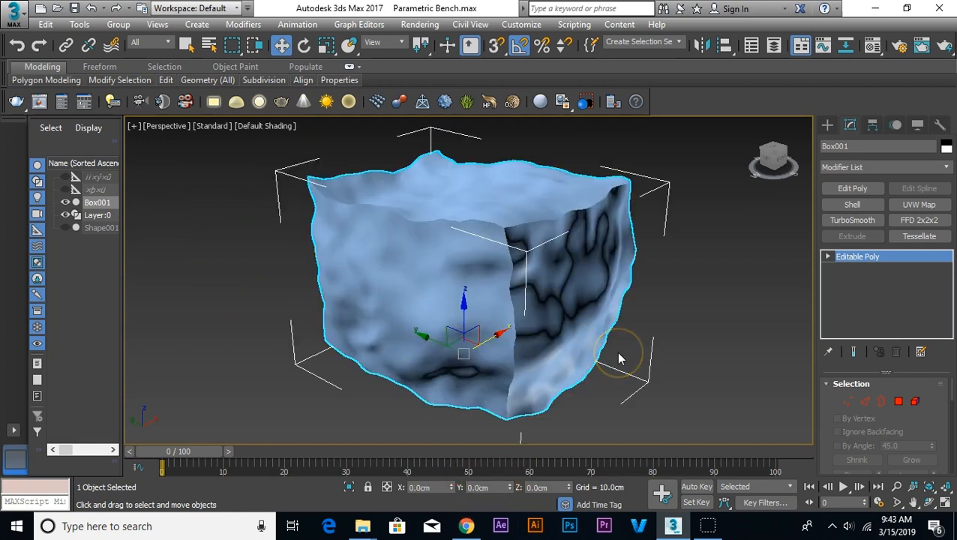
left_click(619, 353)
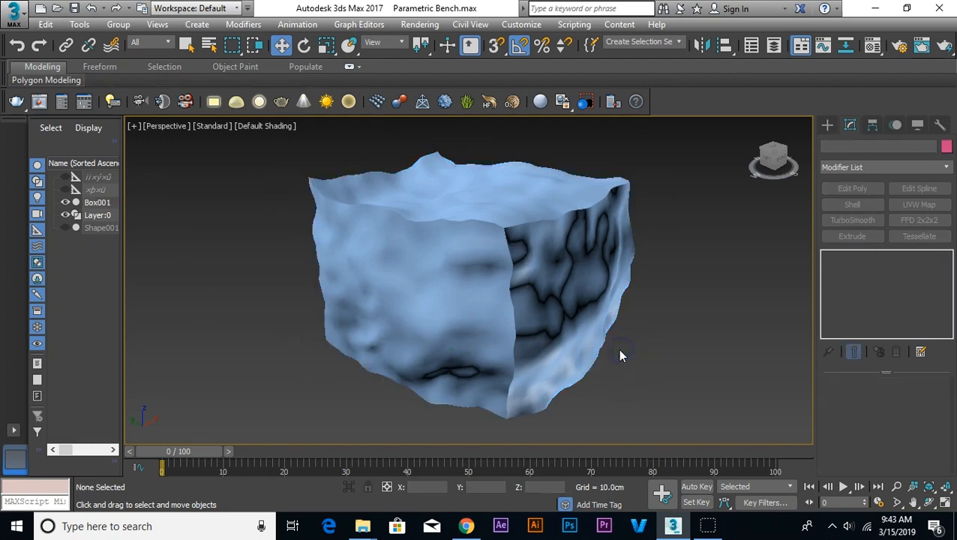
Step: Draw a Section shape larger than the sample box in the Front view, partly overlapping the box
key("f")
scroll(634, 184, "down", 5)
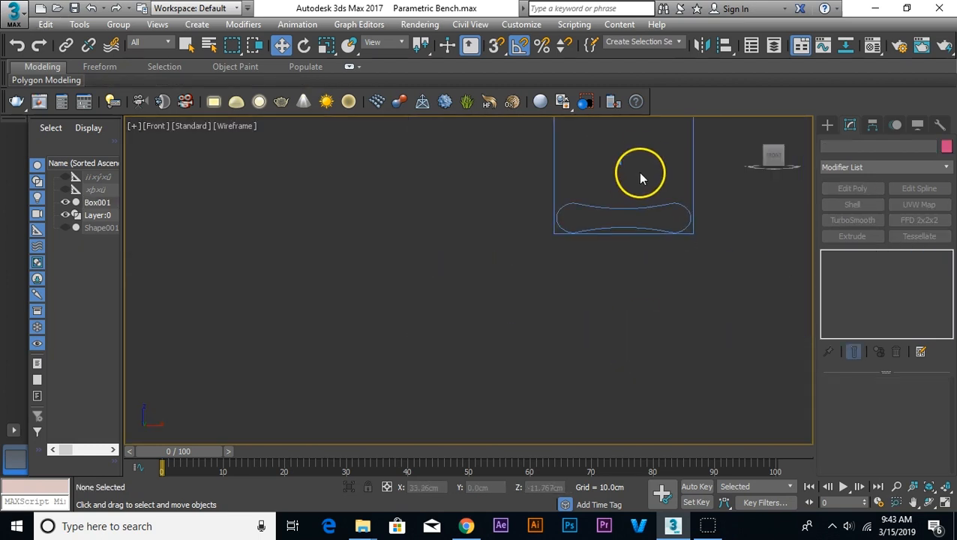
left_click(592, 190)
scroll(630, 161, "up", 5)
scroll(630, 162, "up", 3)
scroll(594, 309, "up", 5)
middle_click_drag(570, 329, 508, 412)
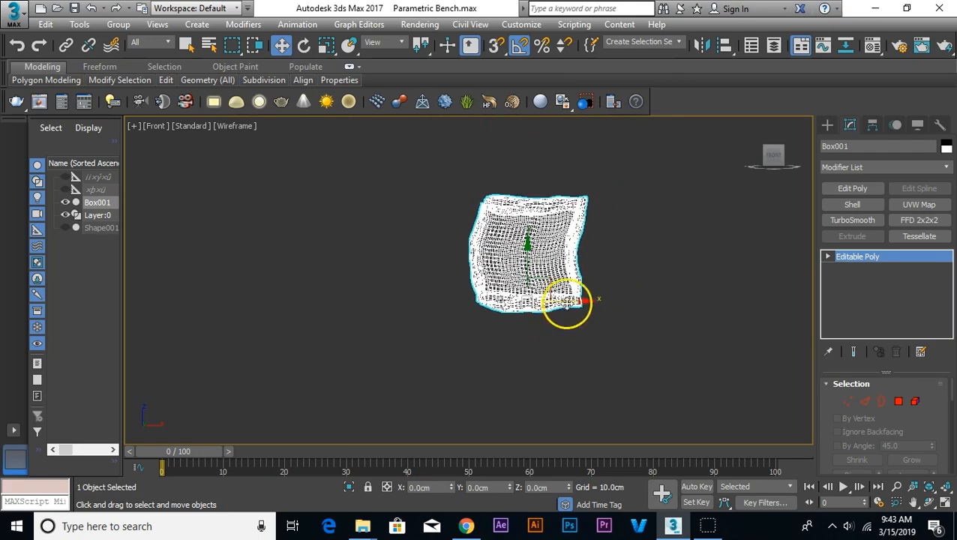
scroll(592, 285, "up", 5)
scroll(624, 318, "down", 3)
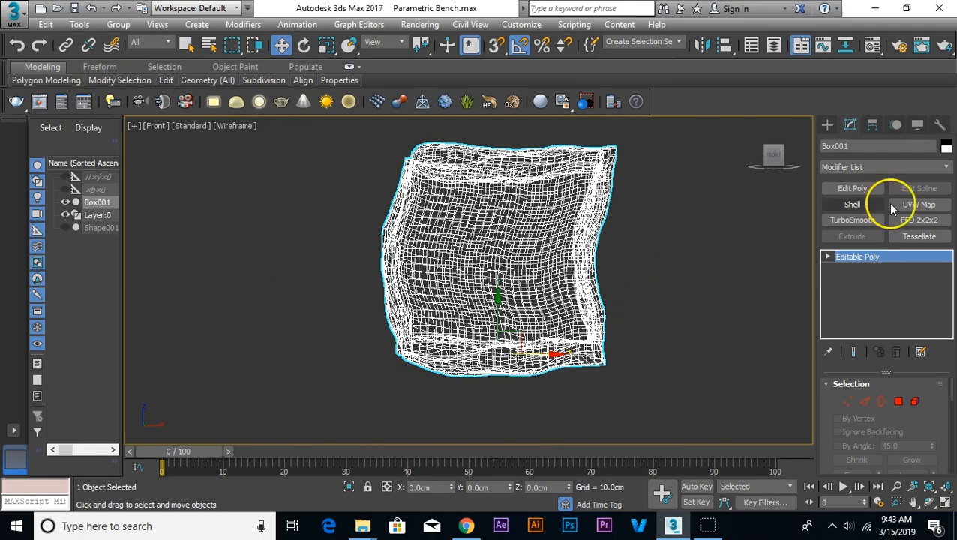
left_click(828, 126)
left_click(846, 147)
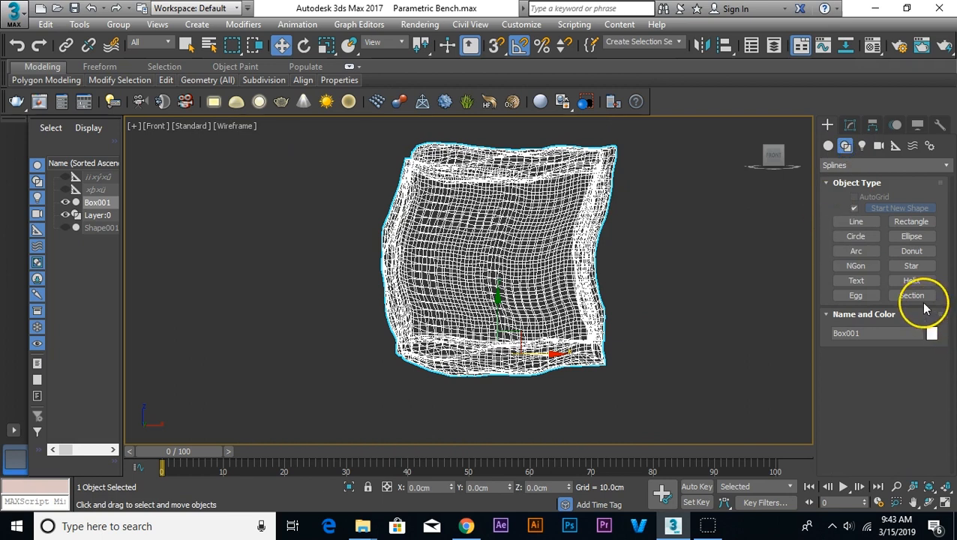
left_click(922, 301)
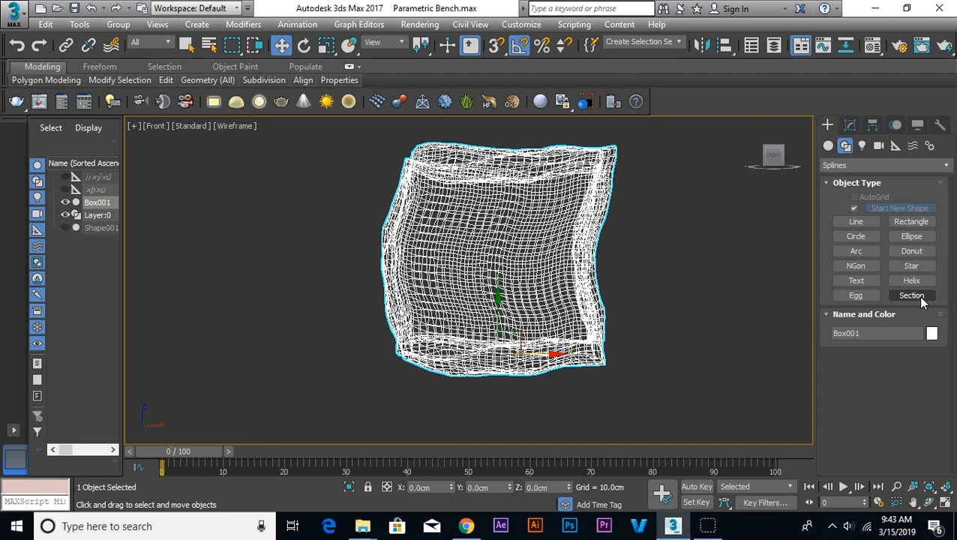
left_click(920, 298)
left_click(911, 296)
left_click_drag(345, 122, 520, 282)
scroll(520, 282, "down", 5)
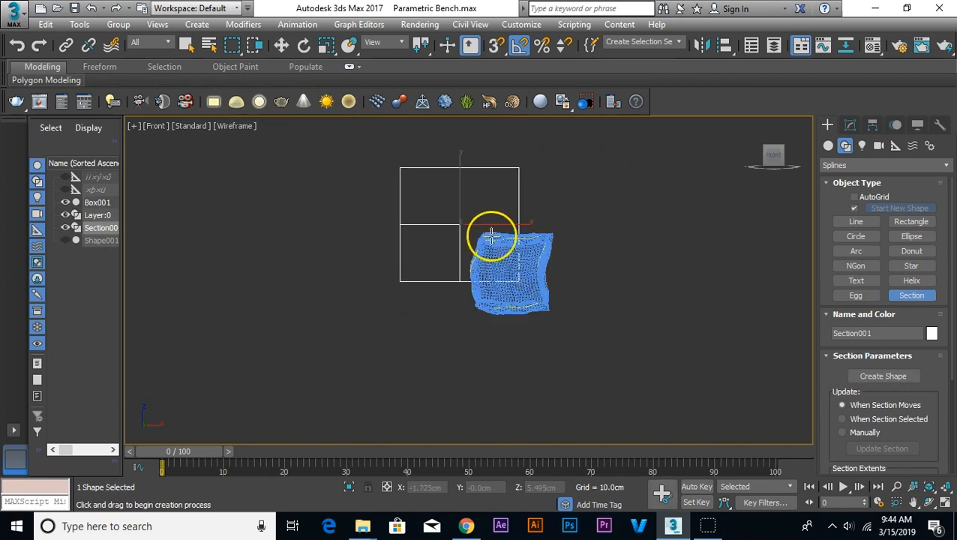
right_click(492, 235)
Step: Center the section plane over the box in the Front view and move it near the box's front end, at Y about -3.6 cm
left_click_drag(478, 211, 529, 251)
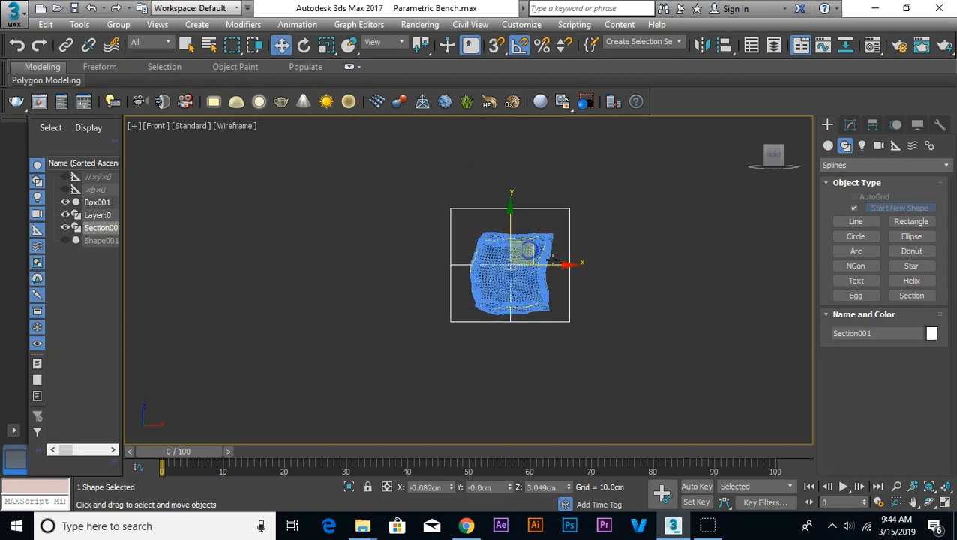
key("t")
key("z")
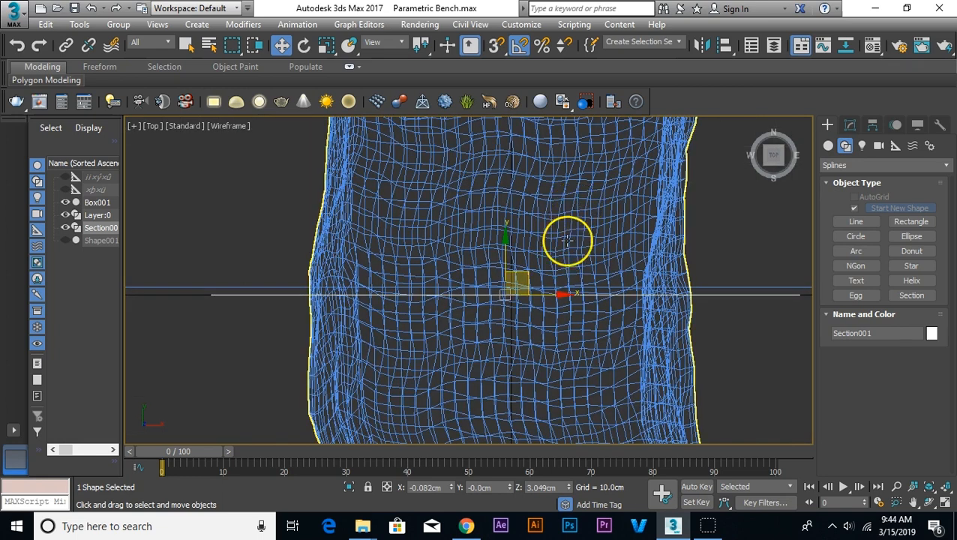
scroll(568, 240, "down", 5)
left_click_drag(542, 229, 554, 315)
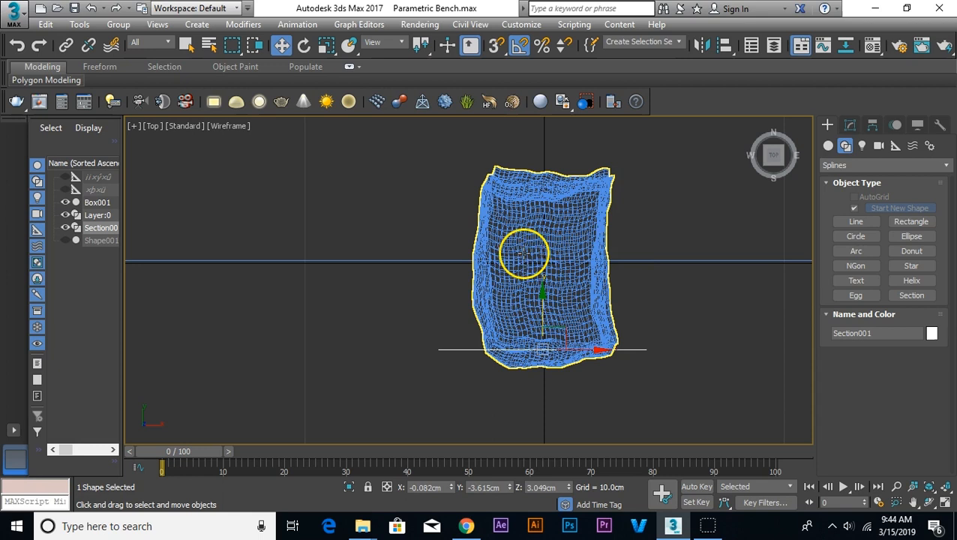
Step: Open the Array tool for the section plane, turn on the preview and place the dialog clear of the box
left_click(46, 24)
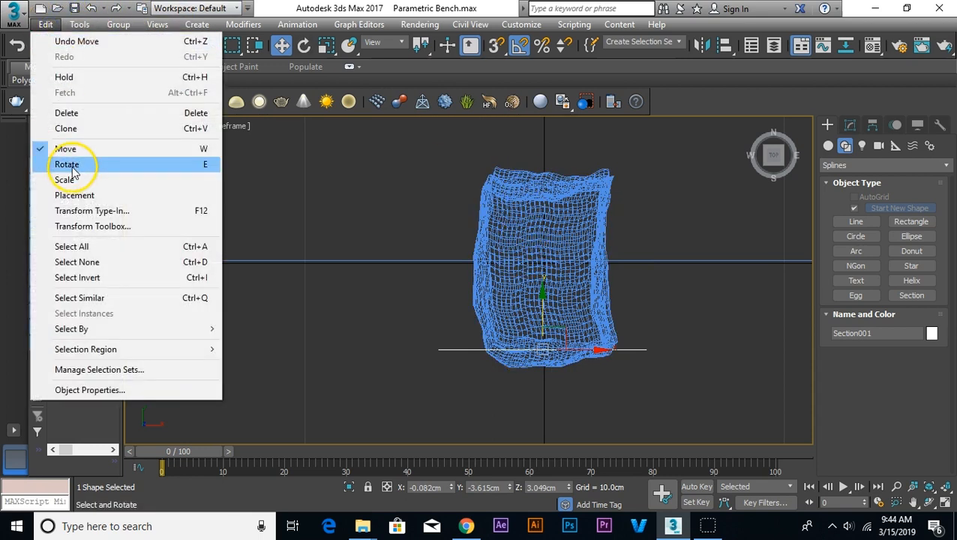
left_click(72, 34)
left_click(75, 27)
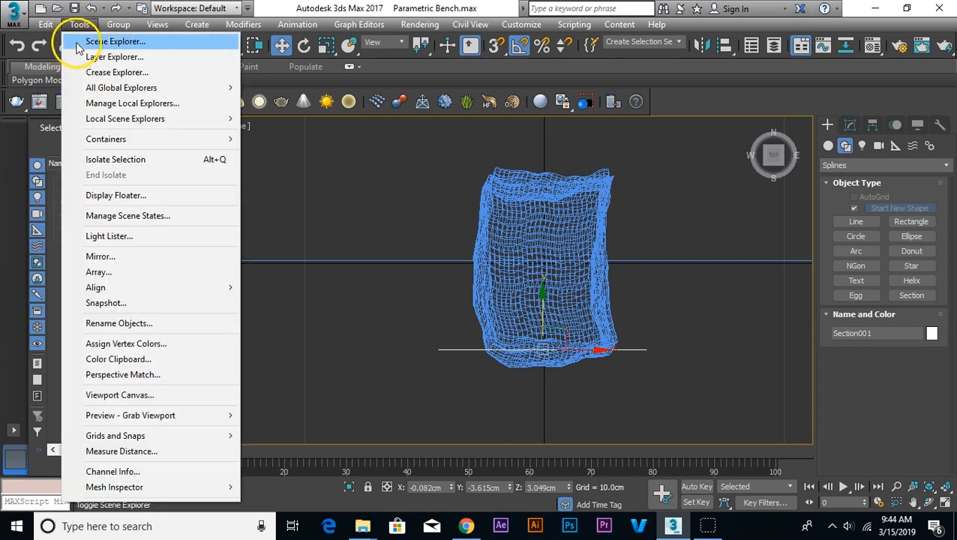
left_click(68, 266)
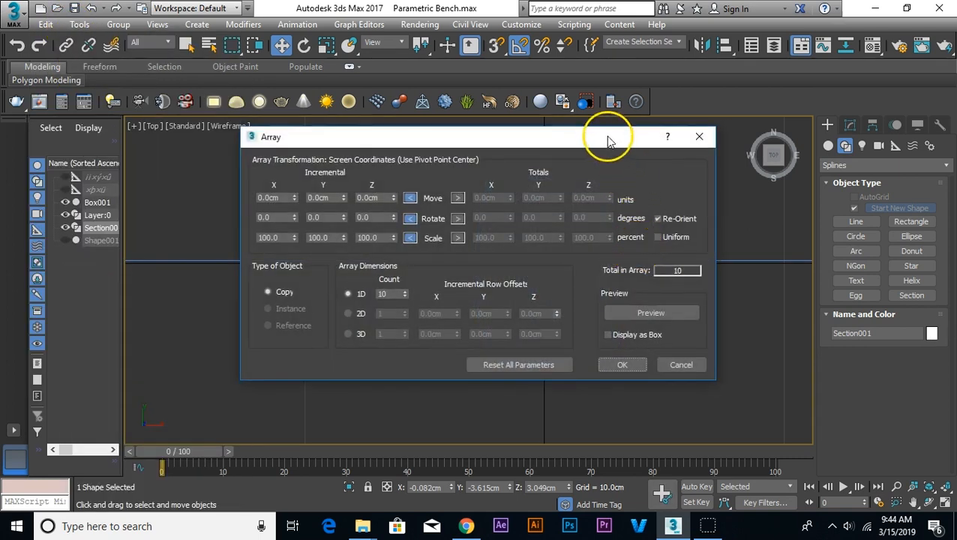
left_click_drag(609, 141, 312, 120)
left_click(366, 295)
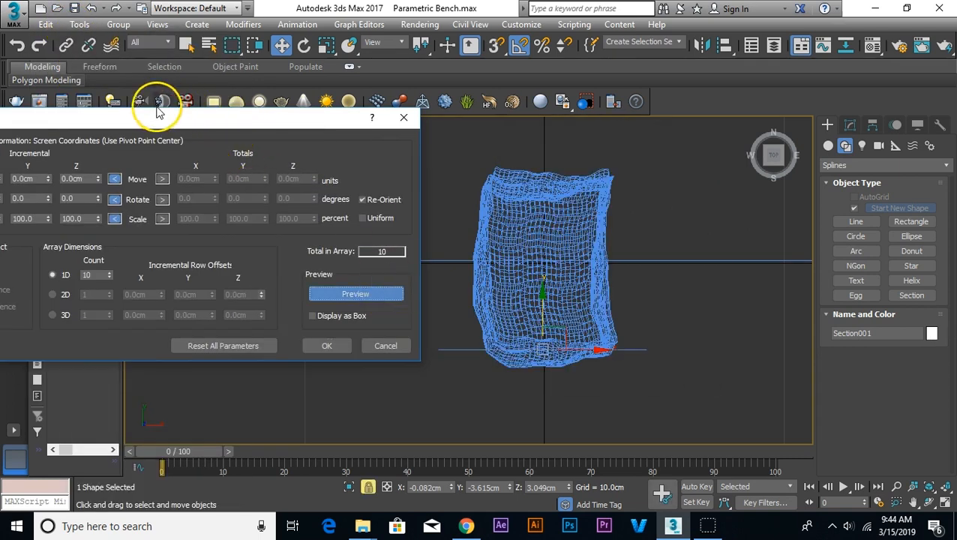
left_click_drag(159, 112, 212, 101)
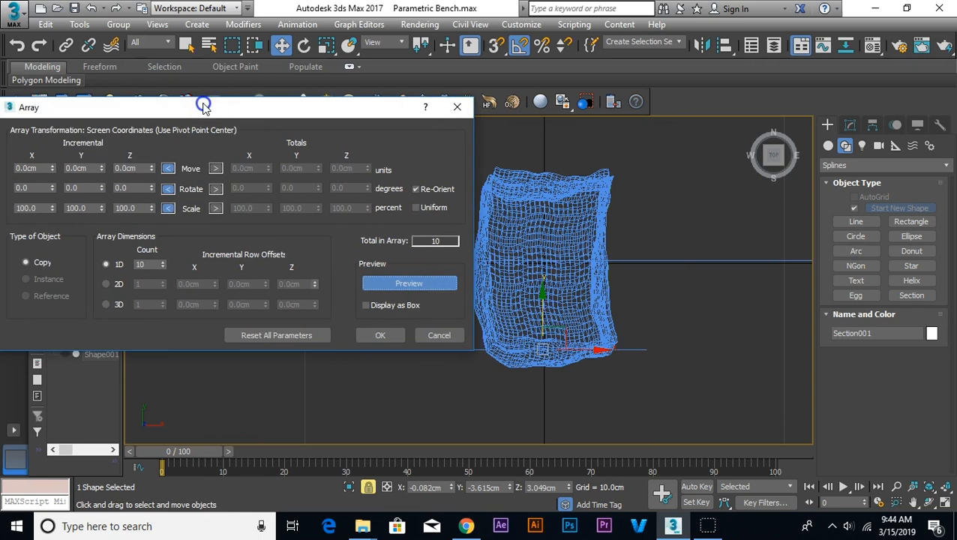
Step: Try incremental Y moves of 20 cm, -2 cm and 2 cm for the section array, with a 1D count of 4
mouse_move(103, 166)
left_mouse_down()
mouse_move(102, 154)
mouse_move(94, 162)
left_mouse_up()
double_click(85, 170)
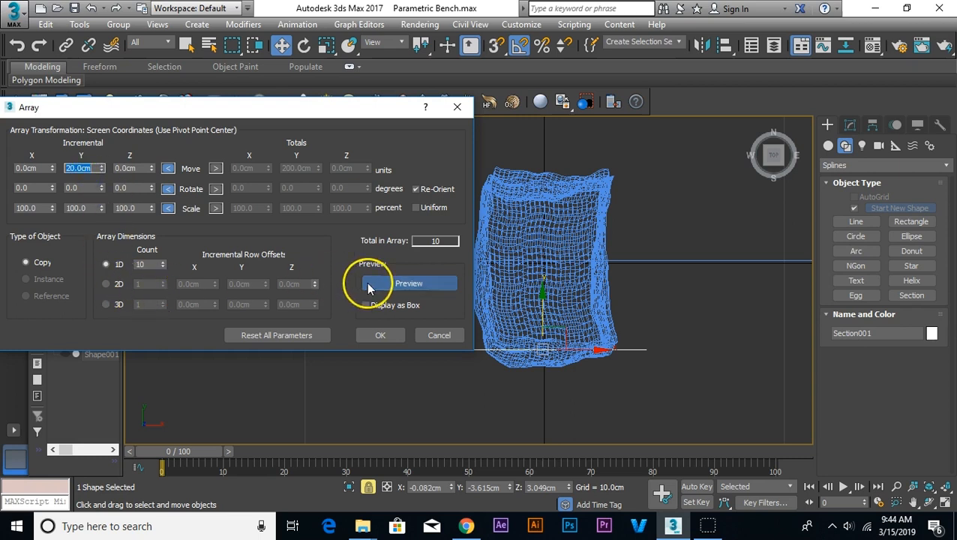
left_click(164, 264)
left_click(164, 264)
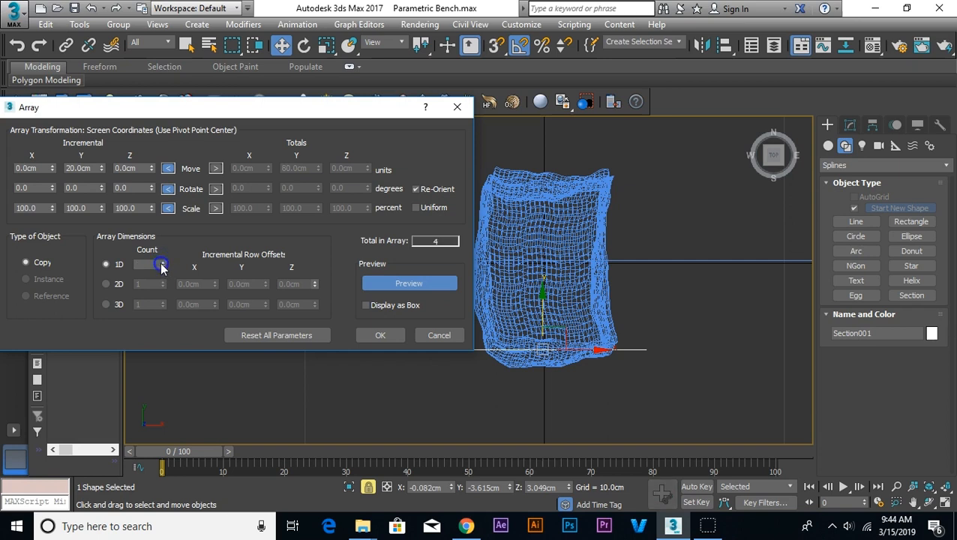
left_click(101, 171)
left_click_drag(103, 182, 90, 180)
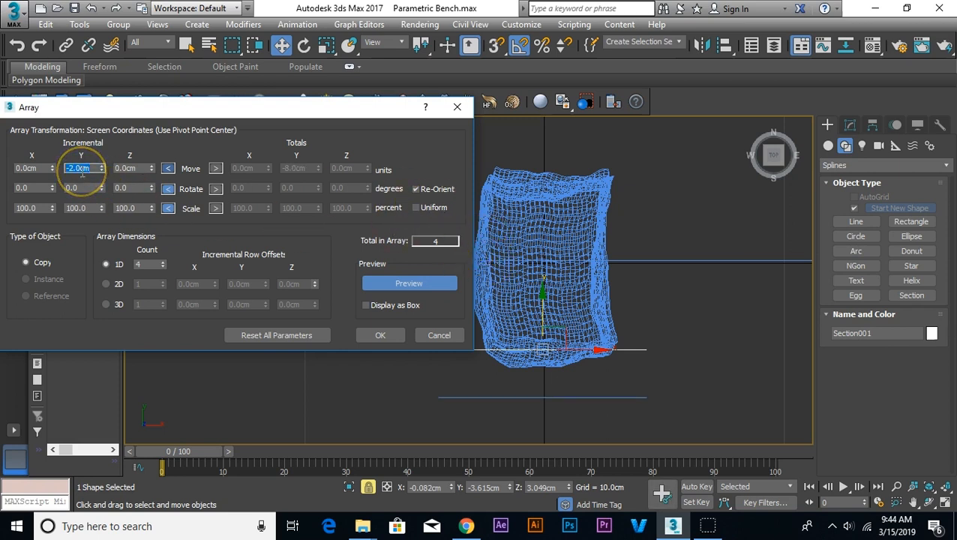
key("Return")
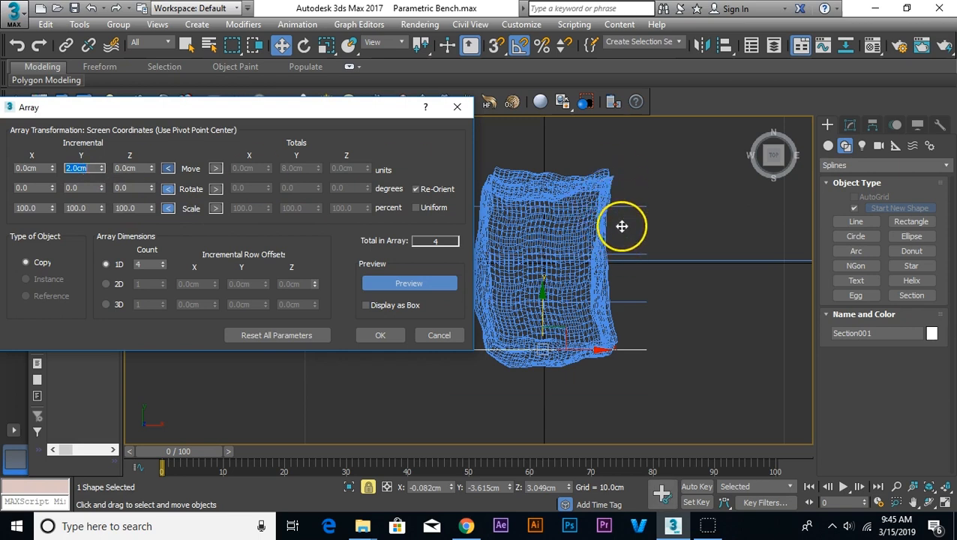
Step: Array the section plane as copies with an incremental Y move of 1 cm and a 1D count of 8
type("1")
key("Return")
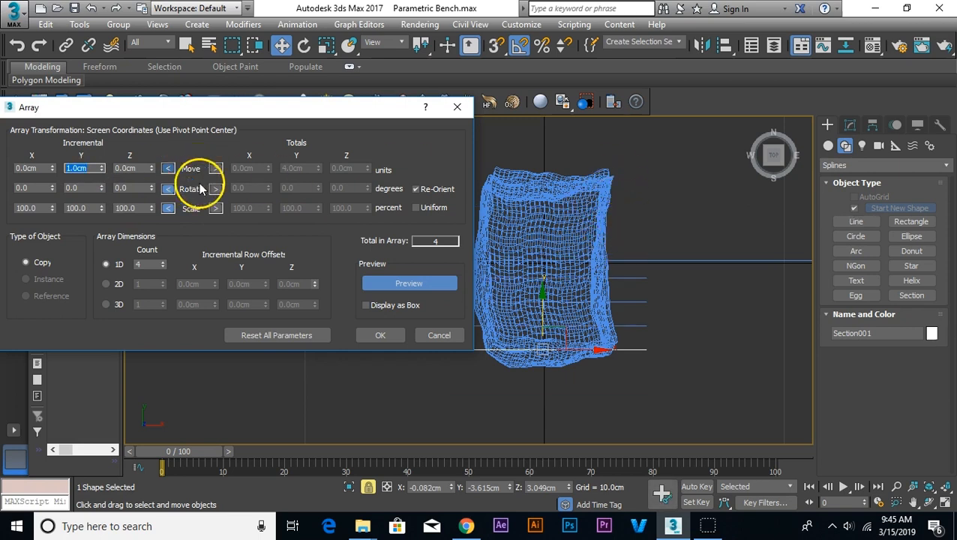
left_click(163, 262)
left_click(163, 262)
left_click(162, 261)
left_click(163, 262)
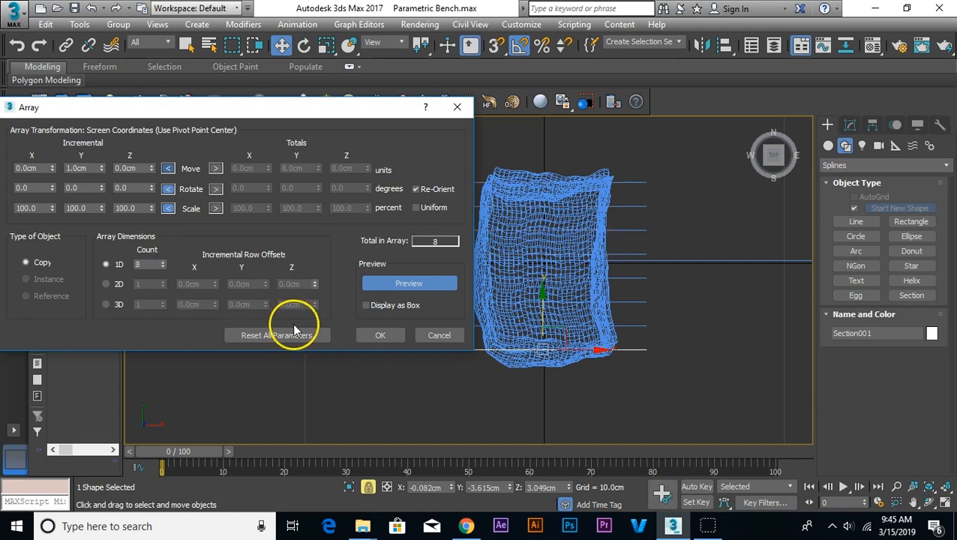
left_click(375, 336)
left_click(643, 361)
Step: Hide the bench's outline splines in the Perspective view
key("p")
left_click(673, 389)
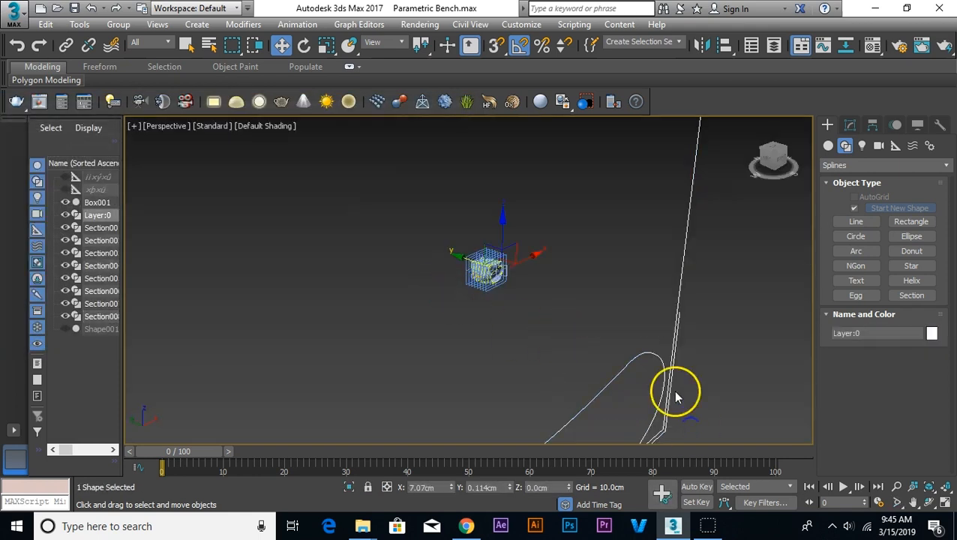
right_click(673, 389)
left_click(683, 262)
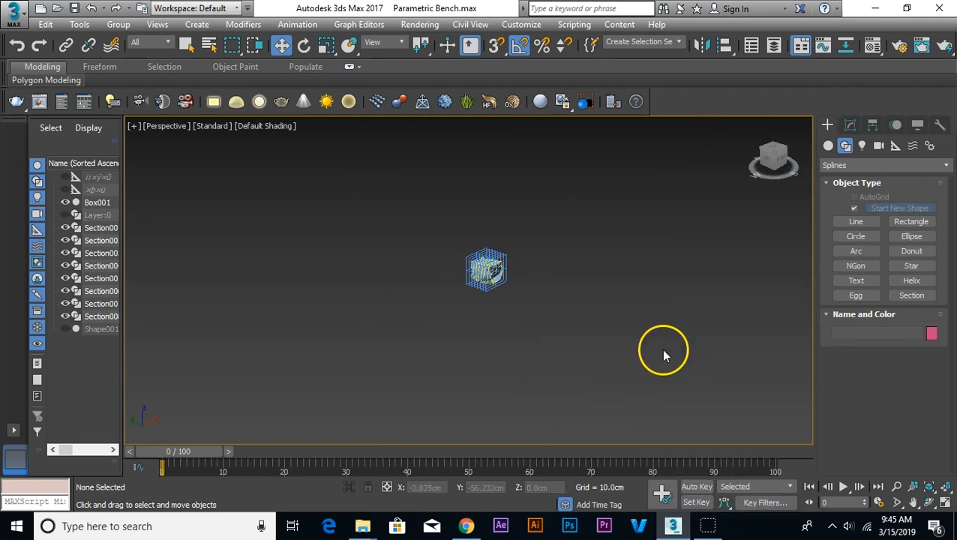
Step: Move the foremost section plane slightly outward along Y to about -3.79 cm
key("z")
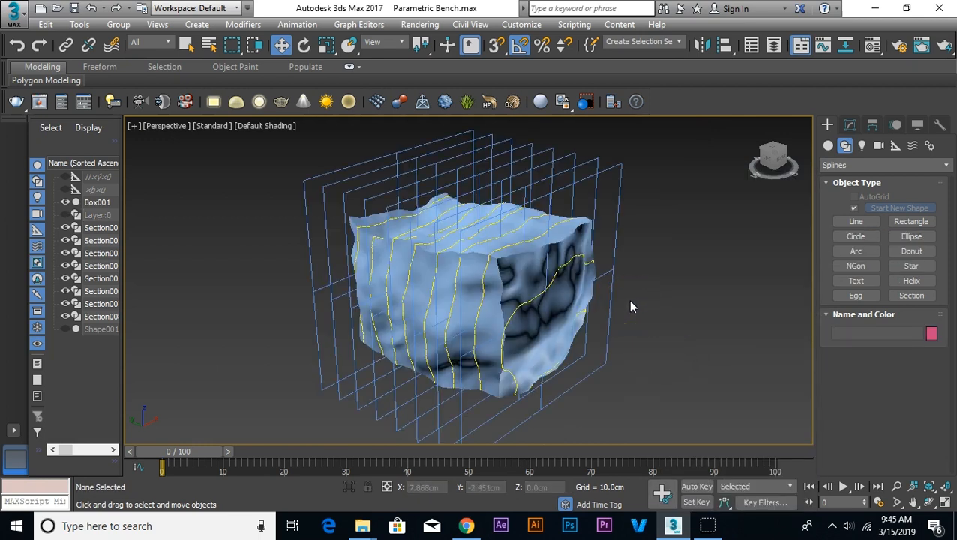
left_click(598, 177)
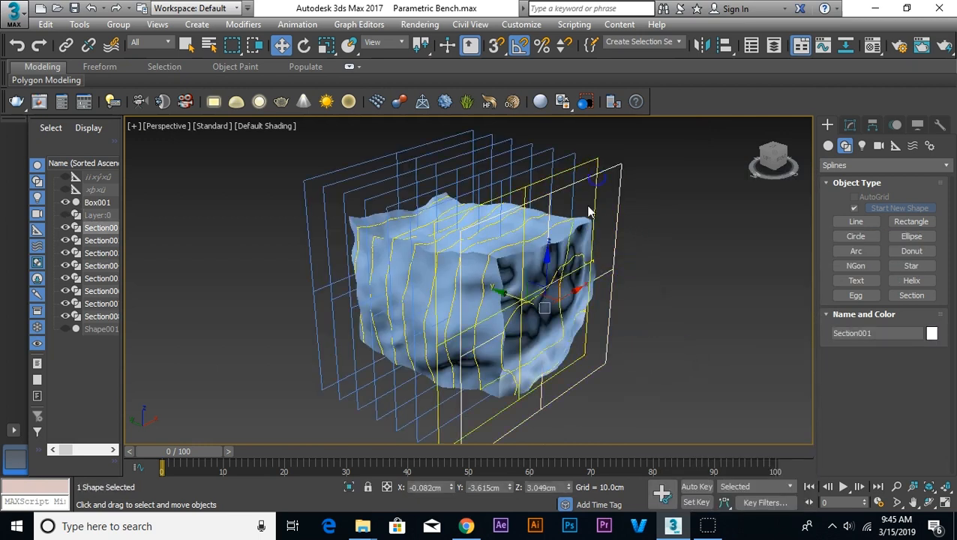
mouse_move(512, 292)
left_mouse_down()
mouse_move(535, 302)
mouse_move(502, 293)
mouse_move(541, 303)
mouse_move(520, 298)
left_mouse_up()
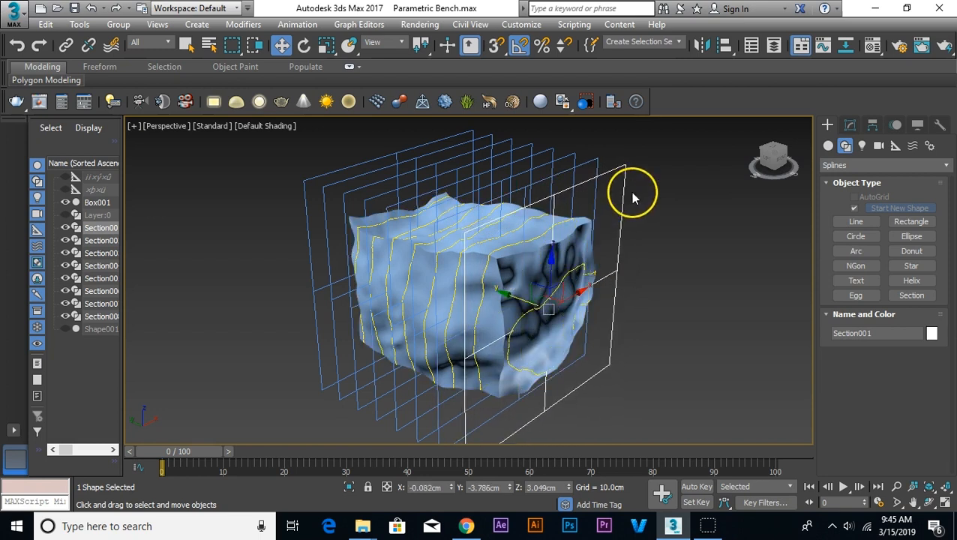
Step: Create a section shape from the foremost section plane with the default name, and delete that plane
left_click(850, 126)
left_click(894, 410)
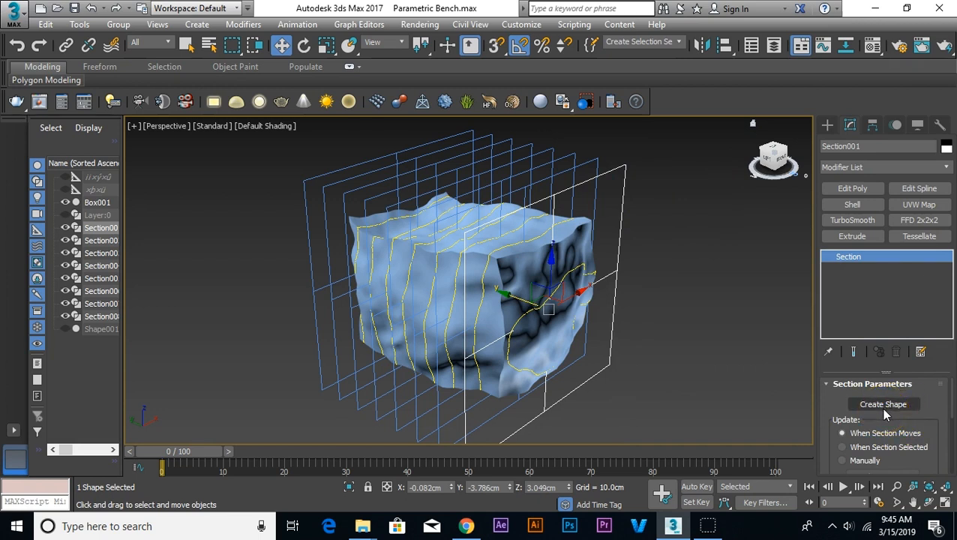
left_click(884, 408)
left_click(541, 241)
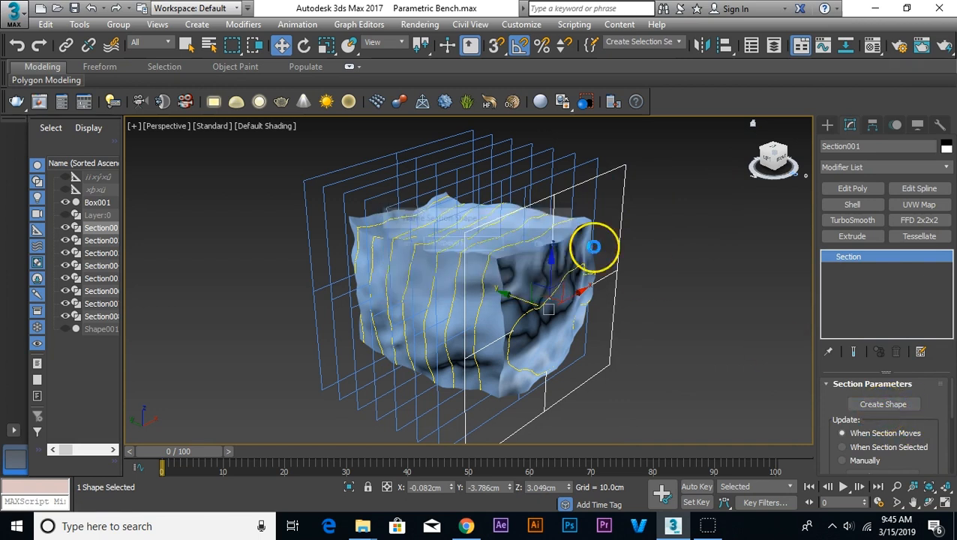
left_click(651, 254)
left_click(619, 251)
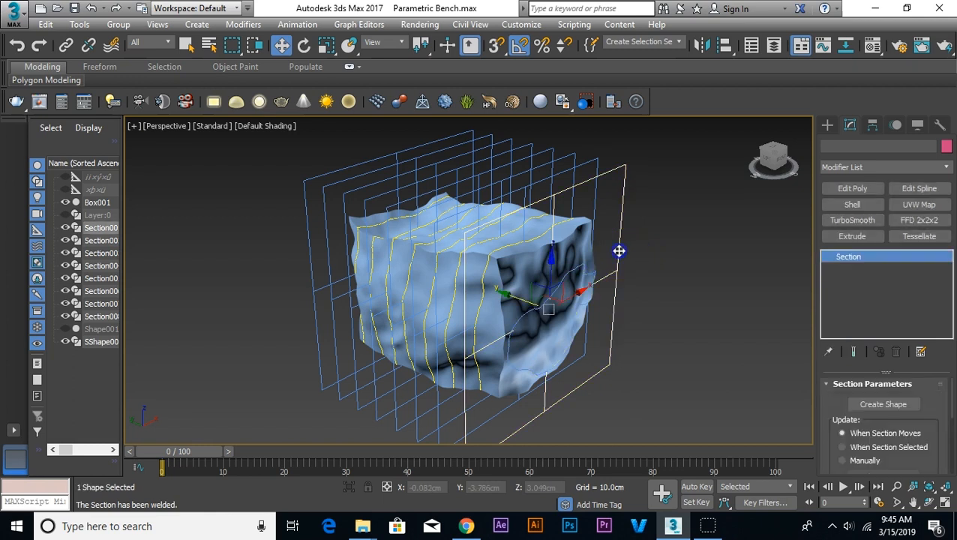
key("Delete")
Step: Try moving the extracted section outline away from the box along Y, and undo the move
left_click(597, 280)
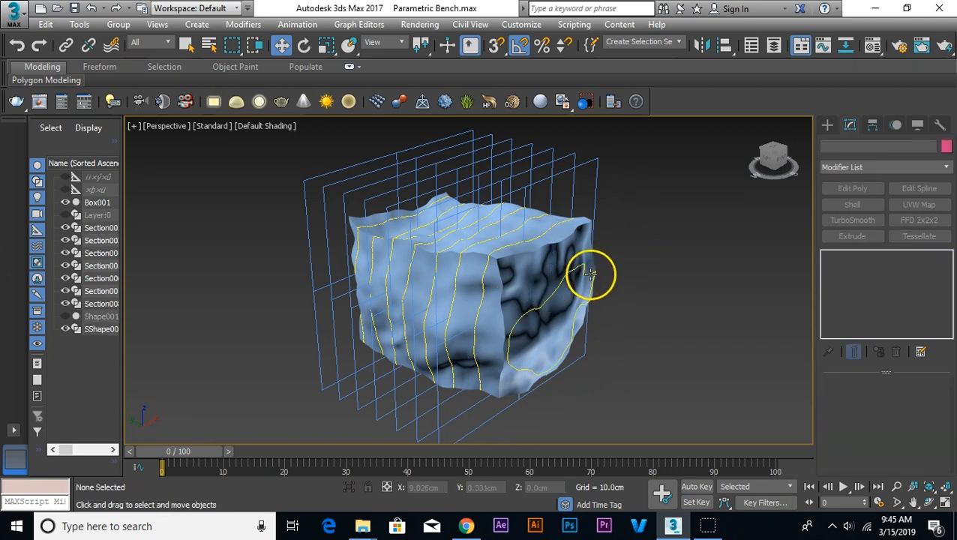
left_click_drag(528, 303, 643, 351)
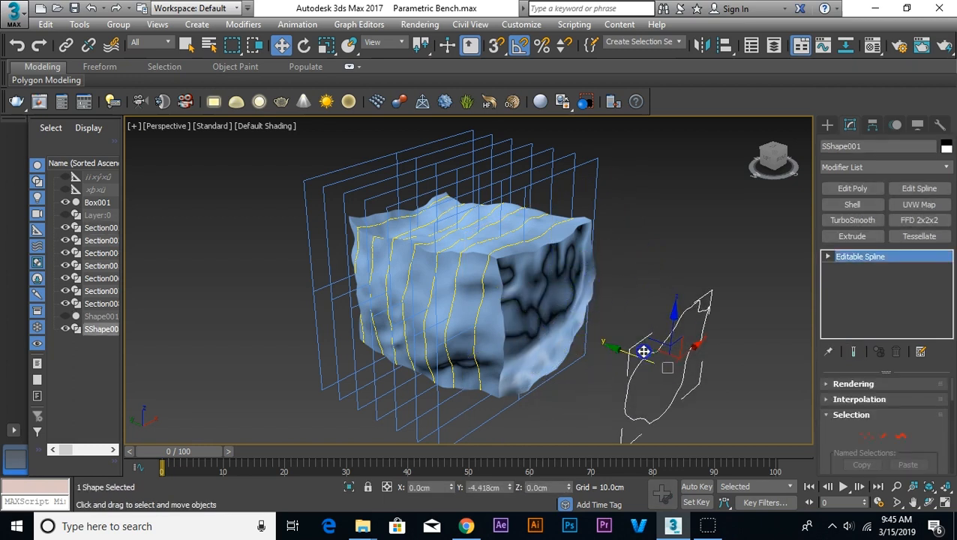
key("ctrl+z")
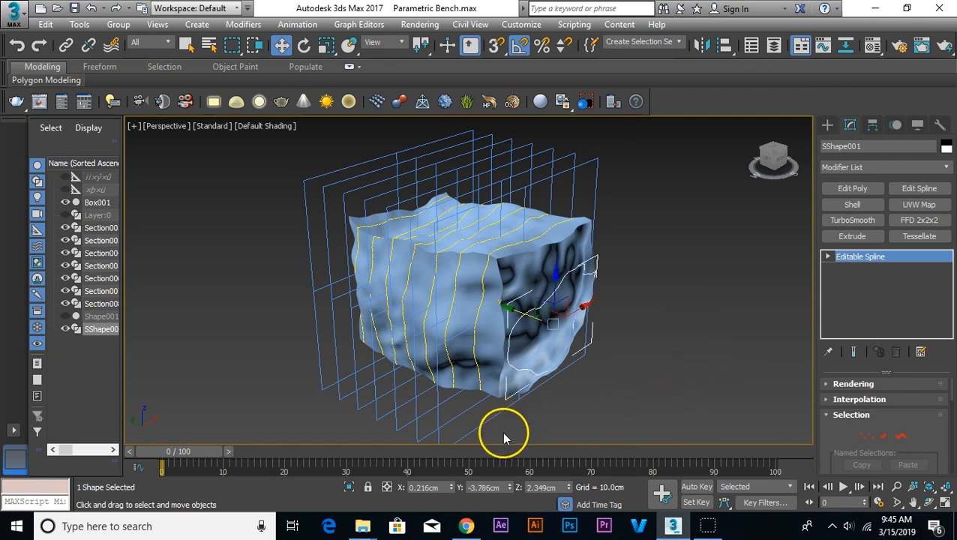
Step: Create a section shape with the default name from the second section plane, now the foremost one
left_click(483, 425)
scroll(562, 412, "down", 3)
middle_click_drag(571, 379, 619, 286)
left_click(883, 404)
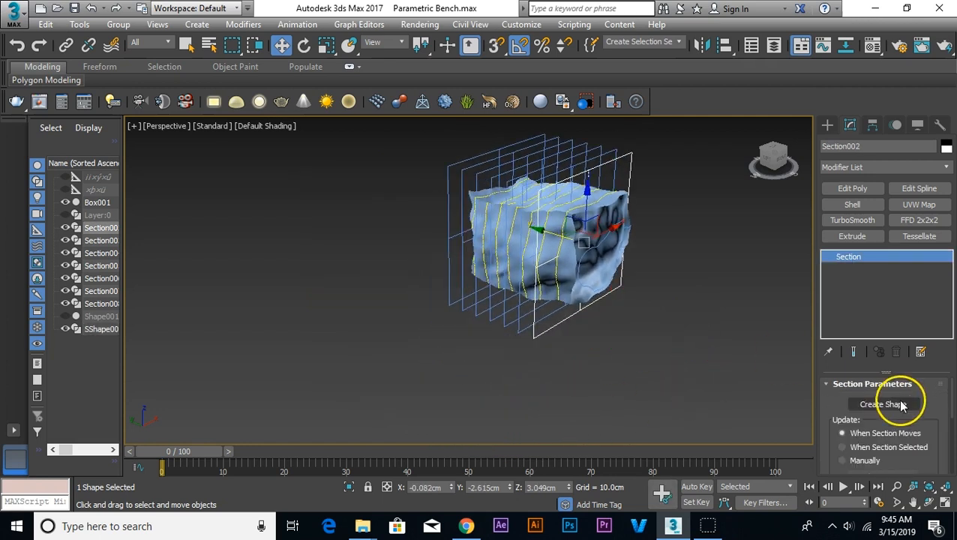
left_click(541, 244)
Step: Create section shapes with default names from the third and fourth section planes
left_click(534, 329)
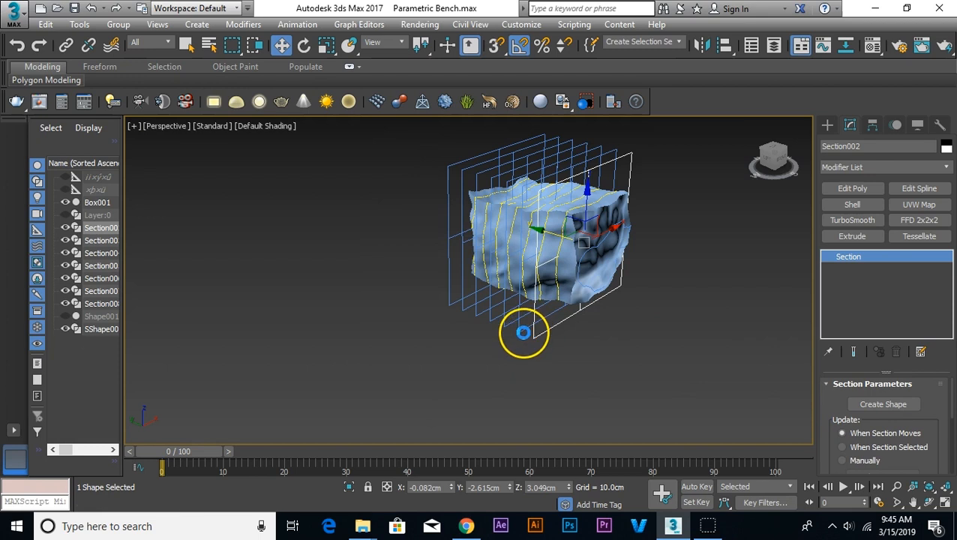
left_click(866, 405)
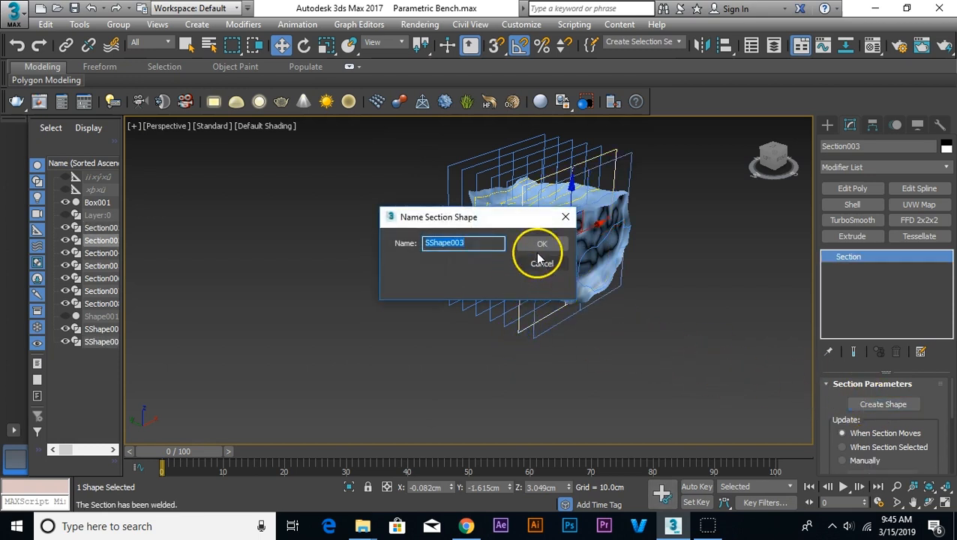
left_click(540, 246)
left_click(508, 327)
left_click(883, 405)
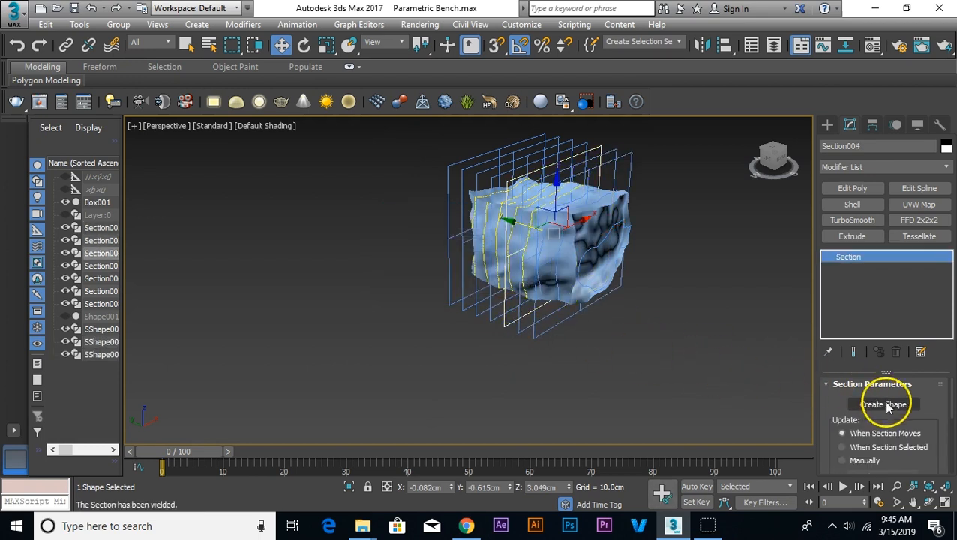
left_click(541, 246)
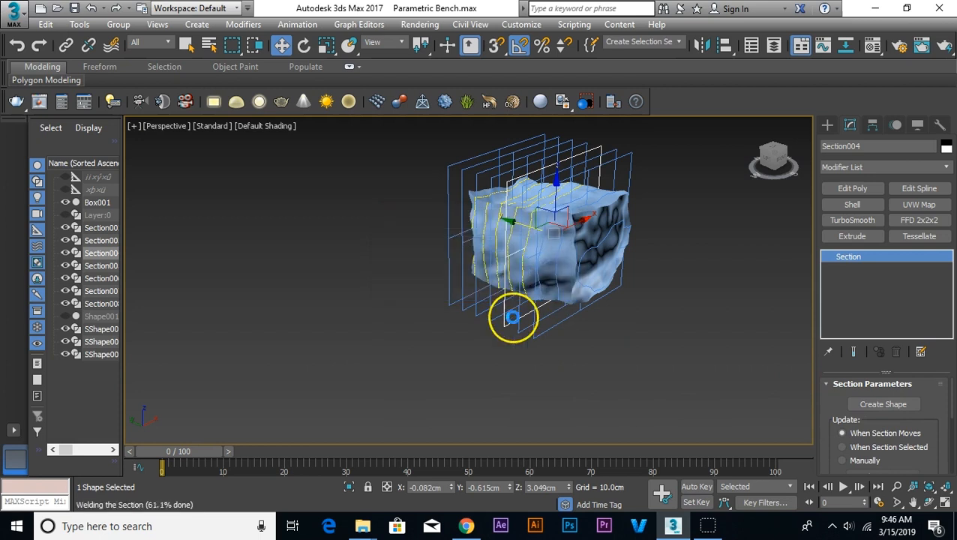
Step: Create section shapes with default names from the fifth and sixth section planes
left_click(492, 321)
left_click(876, 404)
left_click(537, 248)
left_click(487, 321)
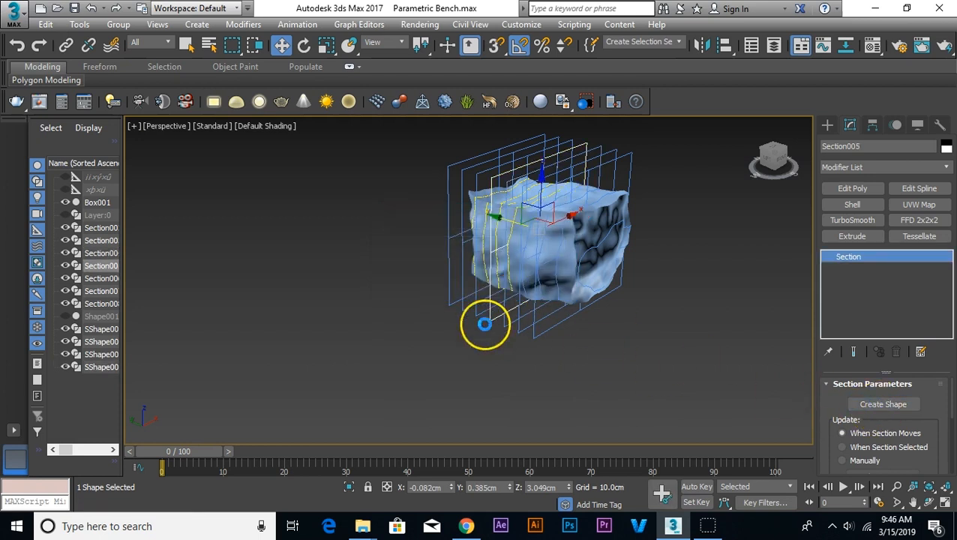
left_click(883, 405)
left_click(541, 246)
Step: Create section shapes with default names from the last two section planes, the seventh and eighth
left_click(466, 316)
left_click(849, 399)
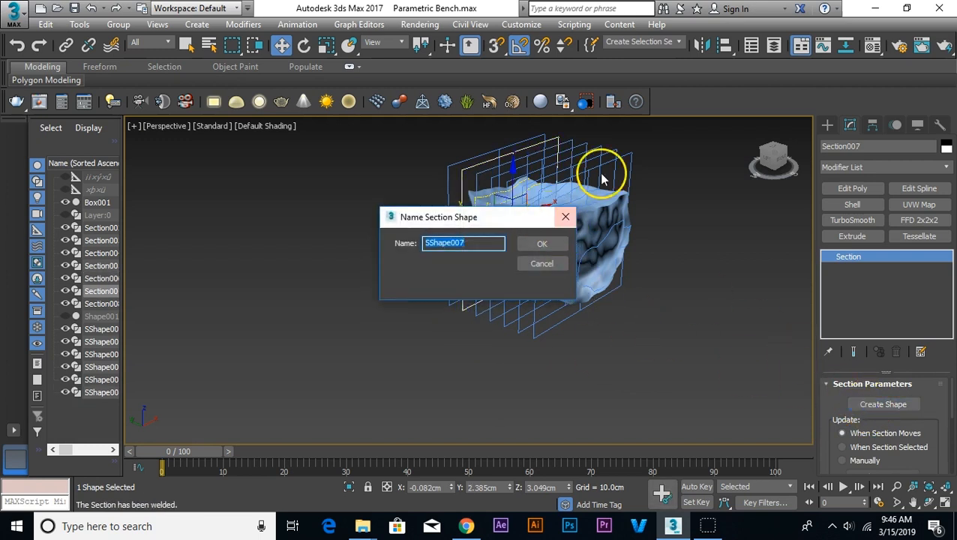
left_click(554, 247)
left_click(453, 304)
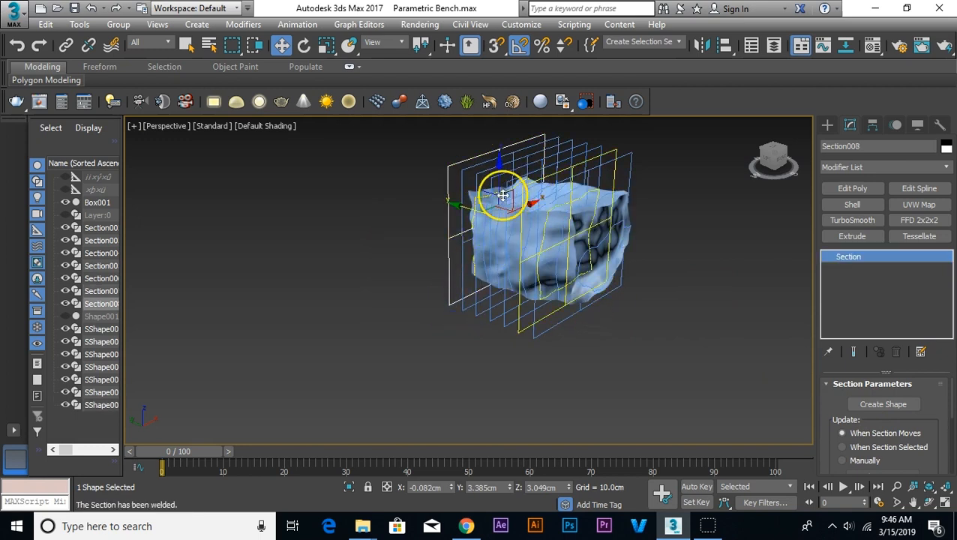
left_click(878, 405)
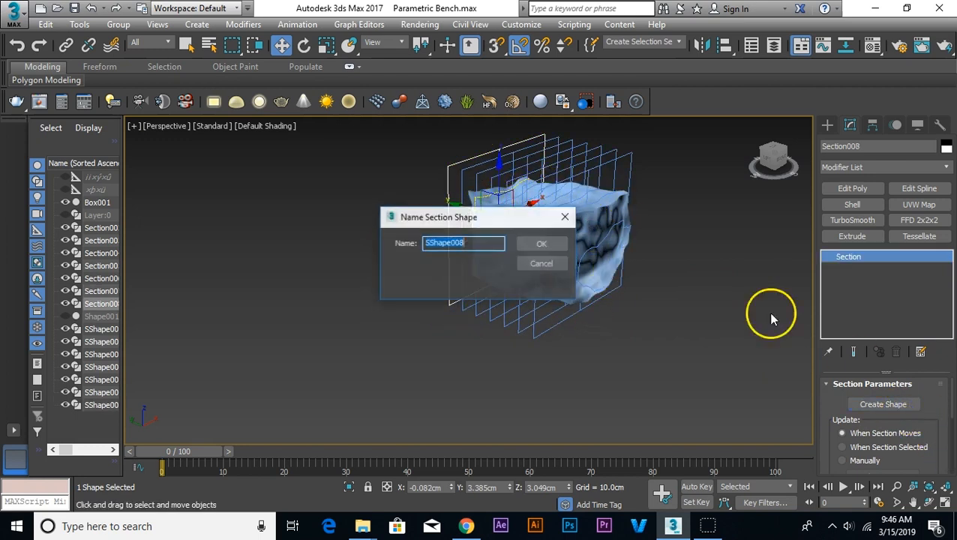
left_click(547, 241)
left_click(699, 325)
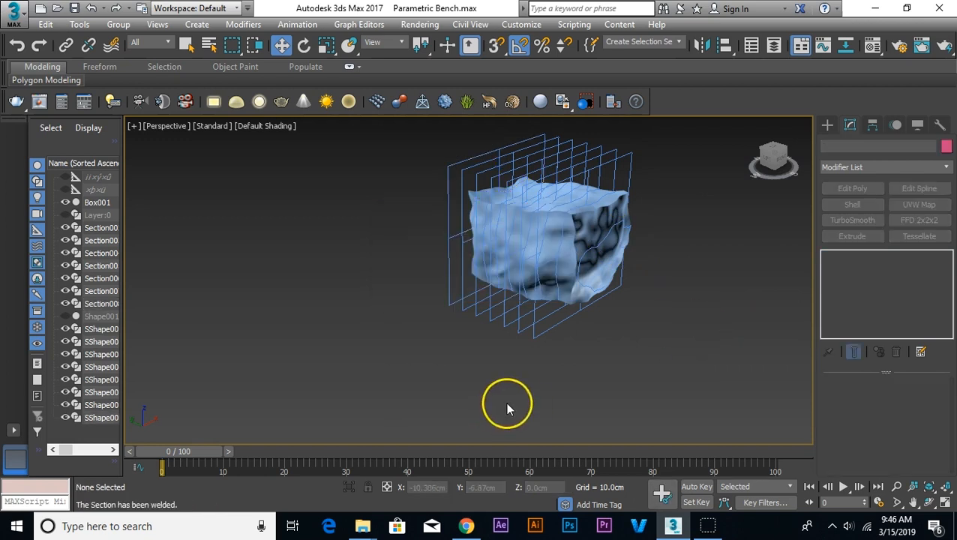
Step: Delete all remaining section planes and the noise-deformed sample box, keeping only the extracted outlines
left_click_drag(439, 325, 429, 305)
key("Delete")
key("Delete")
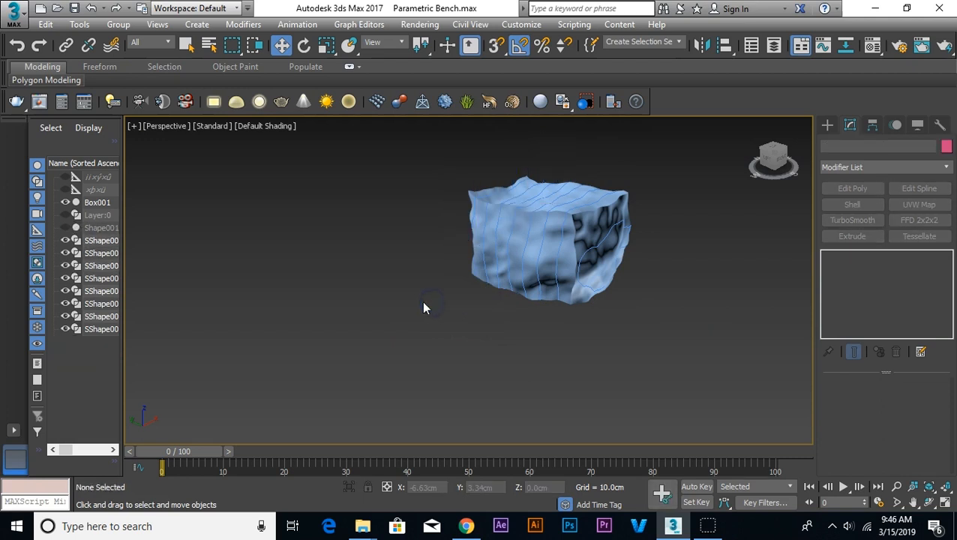
left_click(563, 276)
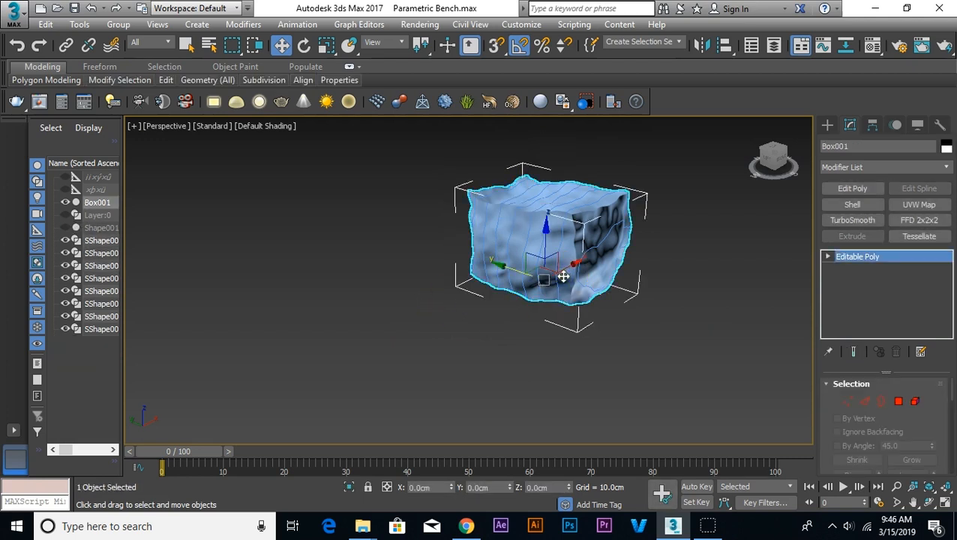
key("Delete")
Step: Attach the outlines SShape002 to SShape008 to SShape001 in one Attach Multiple operation
middle_click_drag(625, 299, 492, 299, "alt")
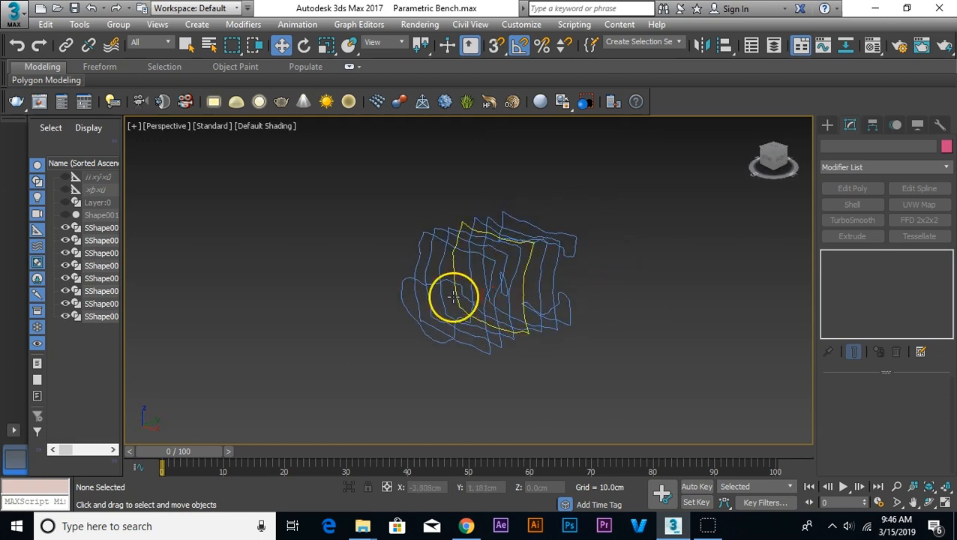
left_click(461, 285)
left_click_drag(829, 428, 840, 211)
left_click_drag(841, 389, 835, 273)
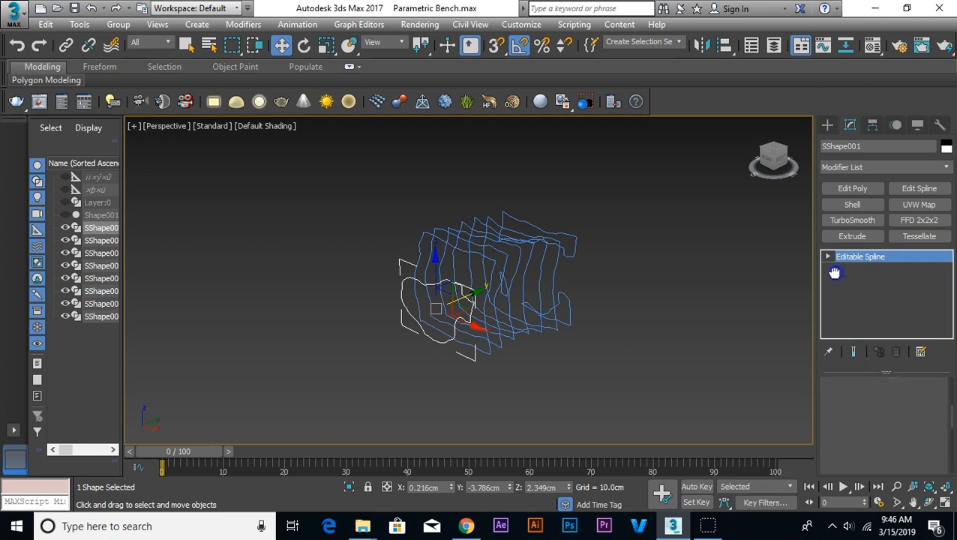
left_click(855, 417)
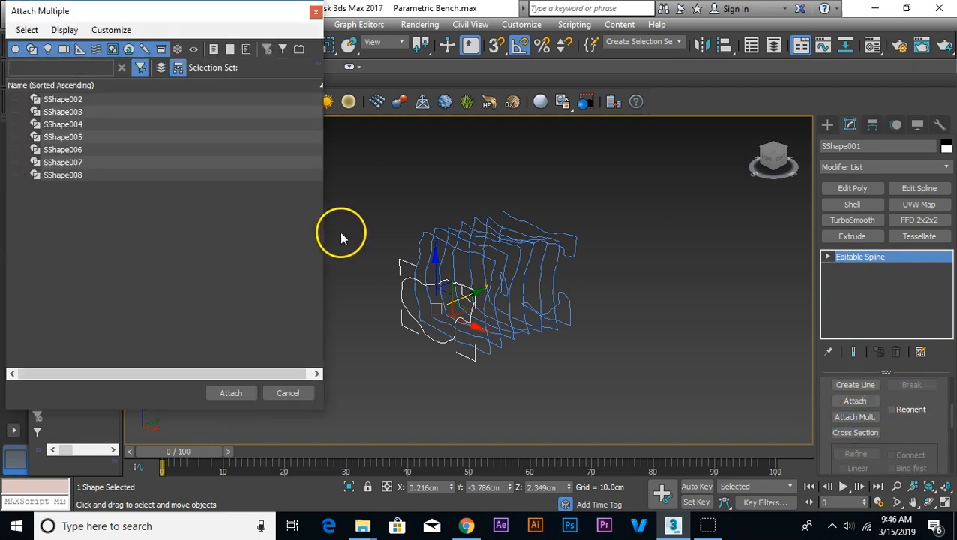
left_click(59, 85)
left_click(63, 99)
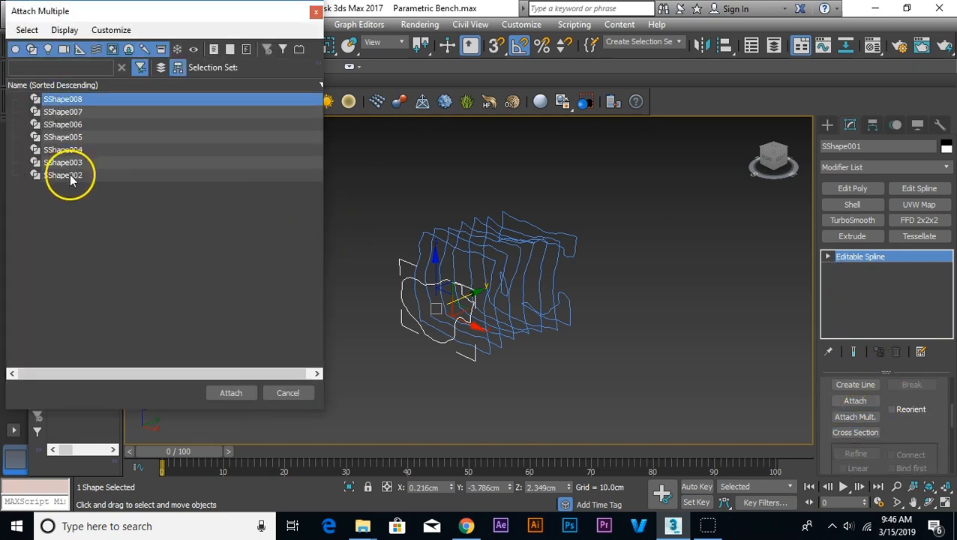
left_click(65, 175, "shift")
left_click(231, 393)
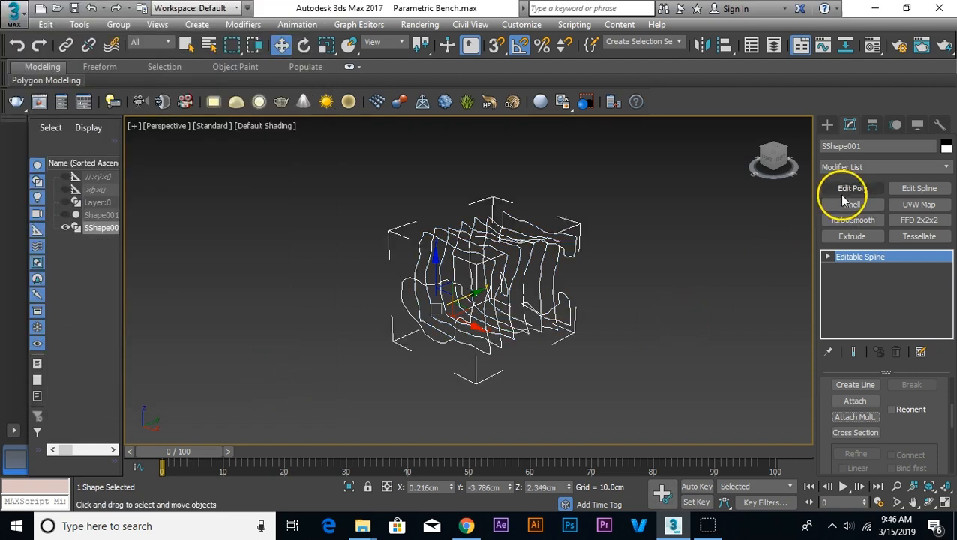
Step: Apply an Extrude modifier to the combined section outlines with an amount of 1 cm
left_click(855, 236)
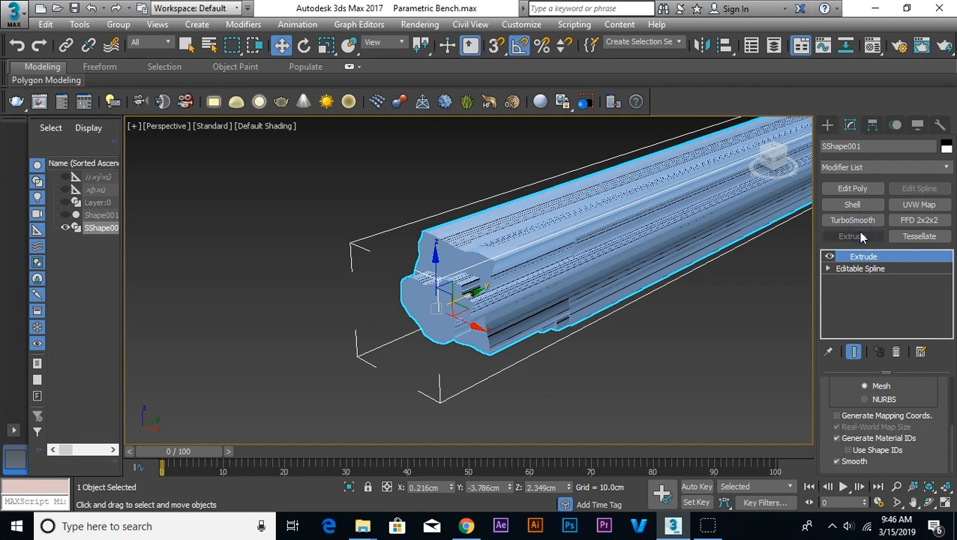
left_click_drag(912, 390, 908, 534)
right_click(926, 406)
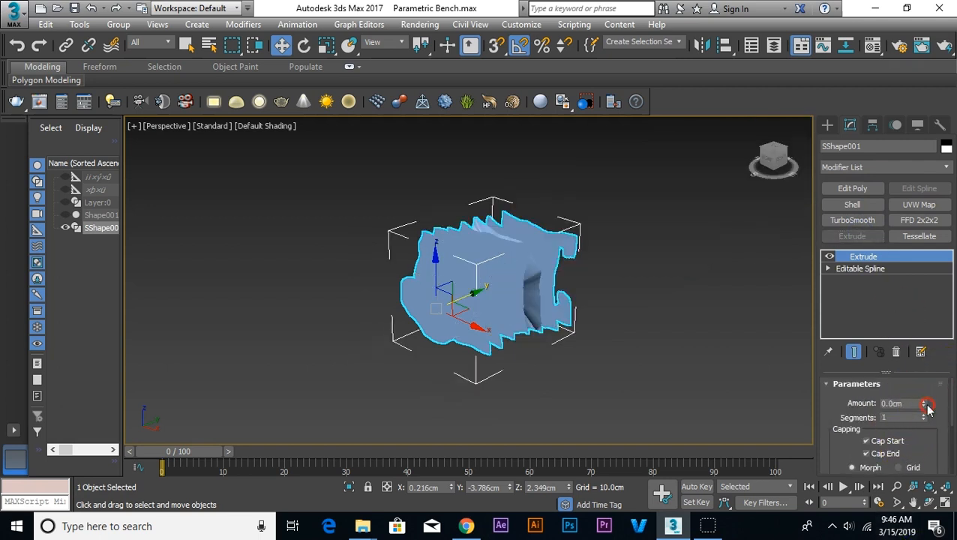
type("1")
key("Return")
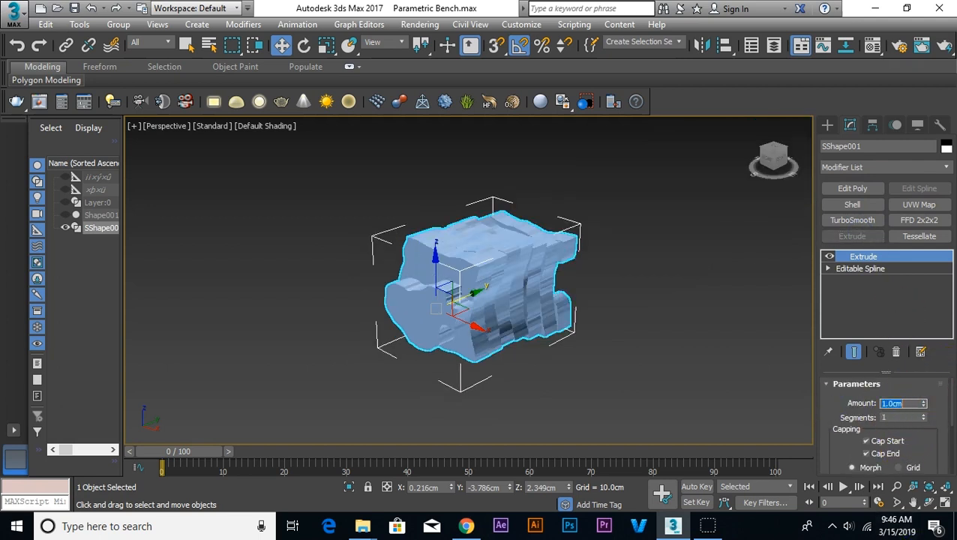
Step: Reverse the extrusion of the outlines to -1 cm, and thin the slices to an amount of -0.8 cm
scroll(579, 273, "up", 2)
middle_click_drag(572, 283, 486, 304, "alt")
scroll(486, 304, "up", 1)
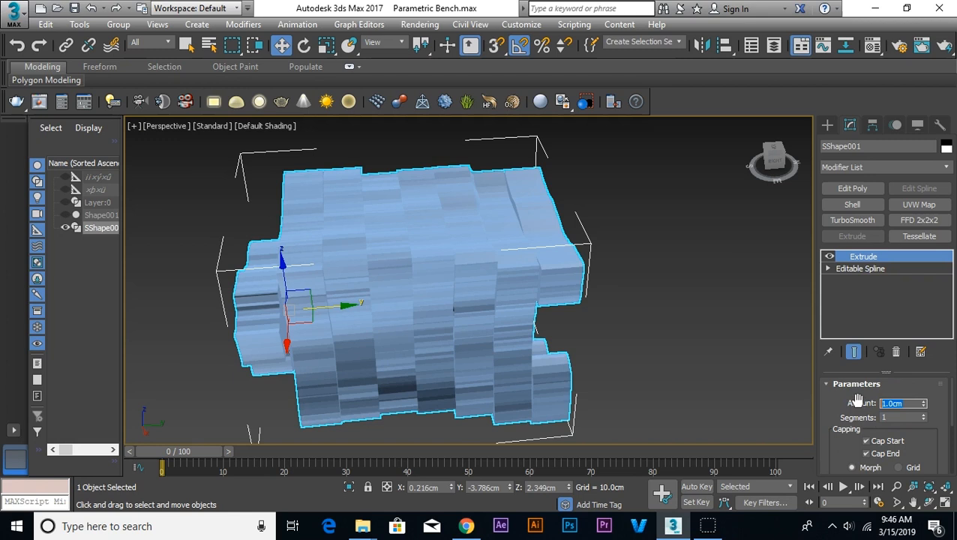
type("-1")
key("Return")
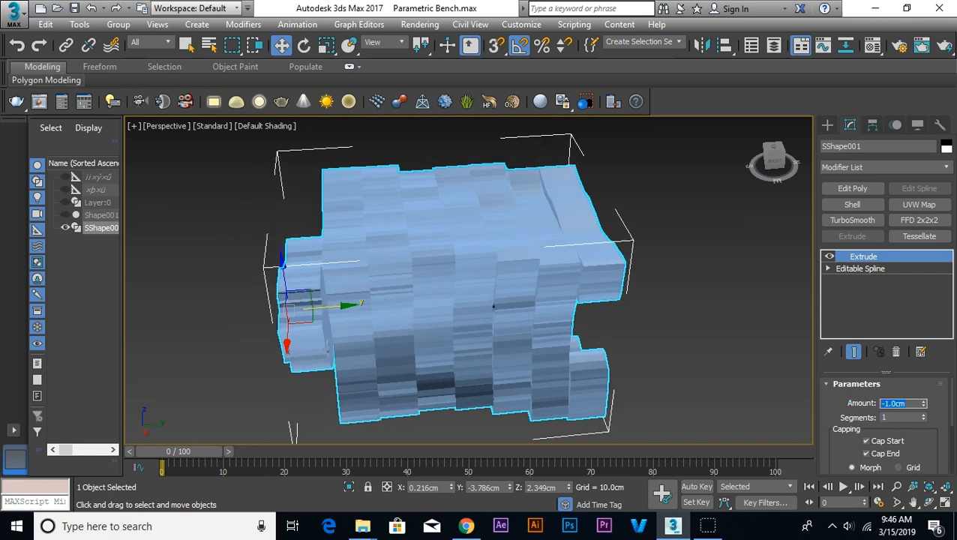
type("-.5")
key("Return")
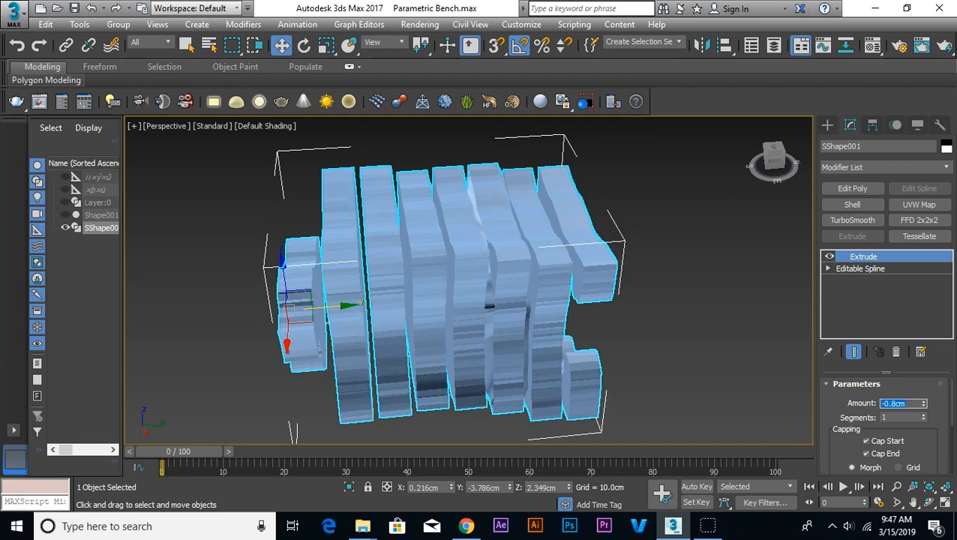
Step: Deselect and view the sliced sample from the side, and delete the whole extruded object
left_click(724, 306)
middle_click_drag(633, 337, 583, 379, "alt")
scroll(615, 327, "down", 5)
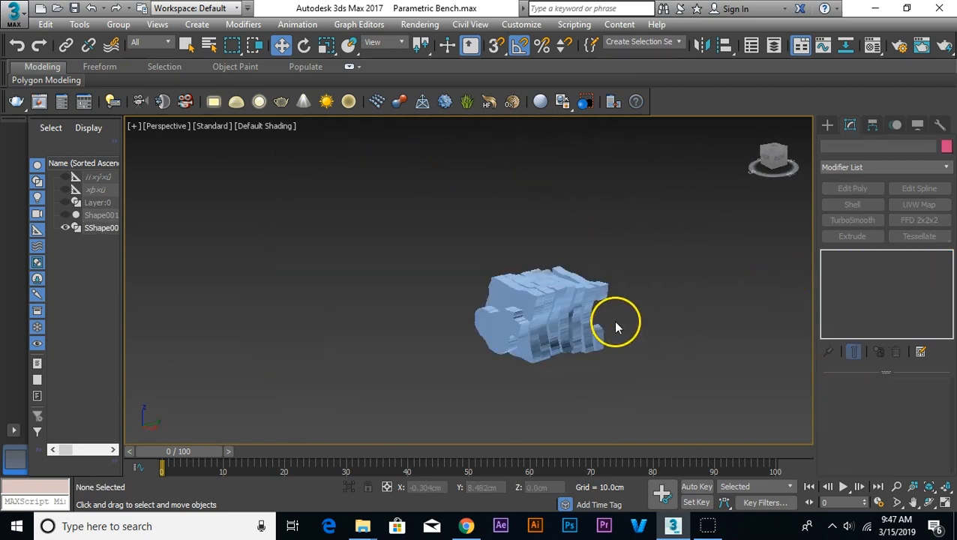
left_click(547, 330)
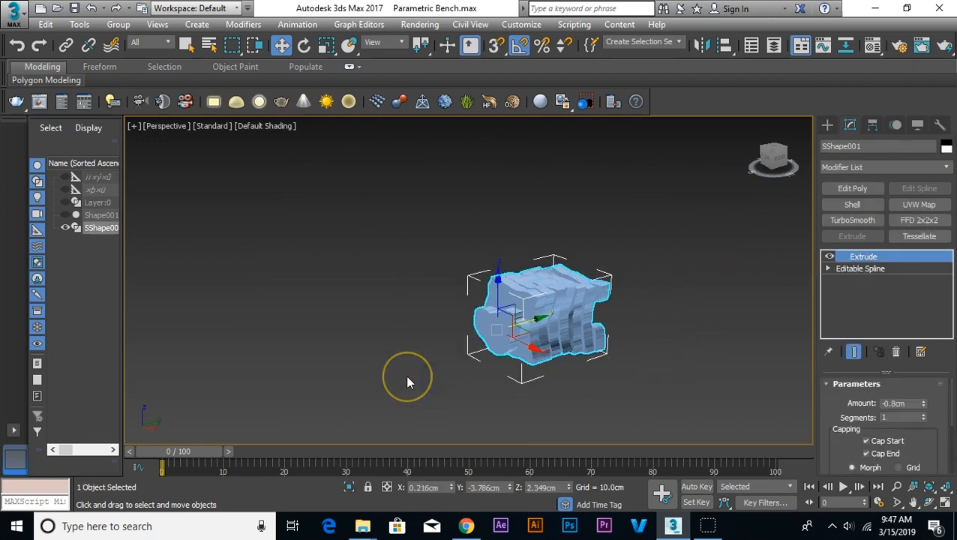
key("Delete")
Step: Unhide all objects so the bench model and its outline are shown again
right_click(407, 376)
left_click(427, 251)
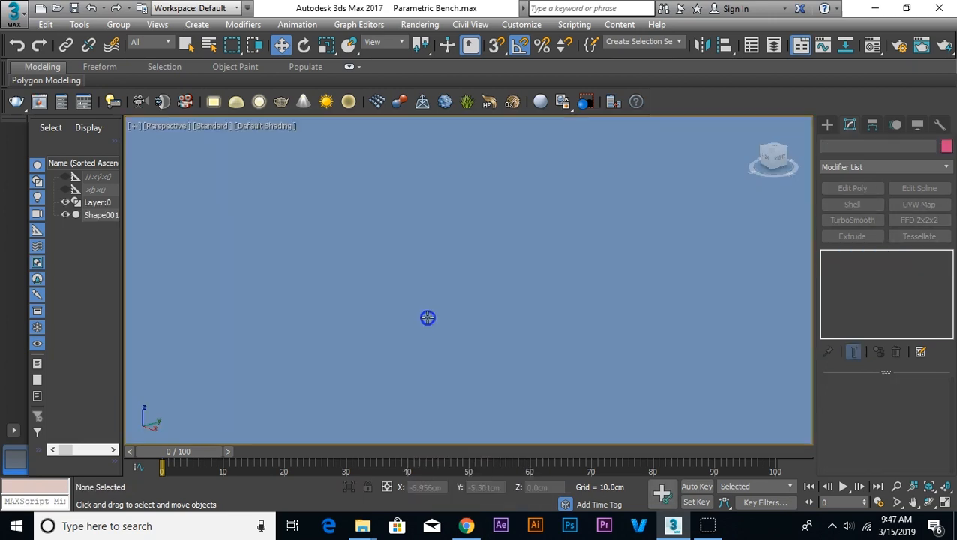
scroll(545, 322, "down", 6)
Step: Convert the bench Shape001 with its FFD(box) 22x22x22 modifier to an Editable Poly and keep it selected
left_click(605, 342)
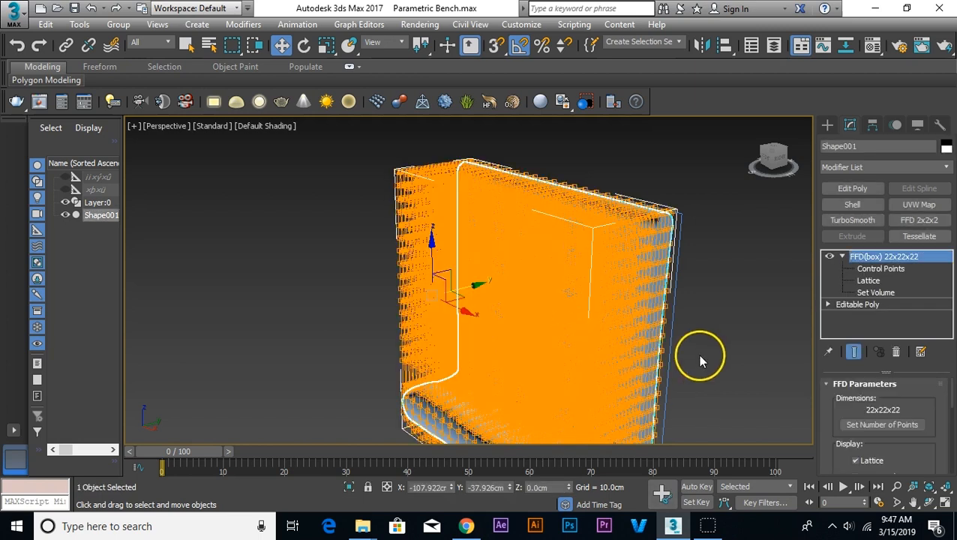
scroll(698, 357, "down", 3)
right_click(577, 297)
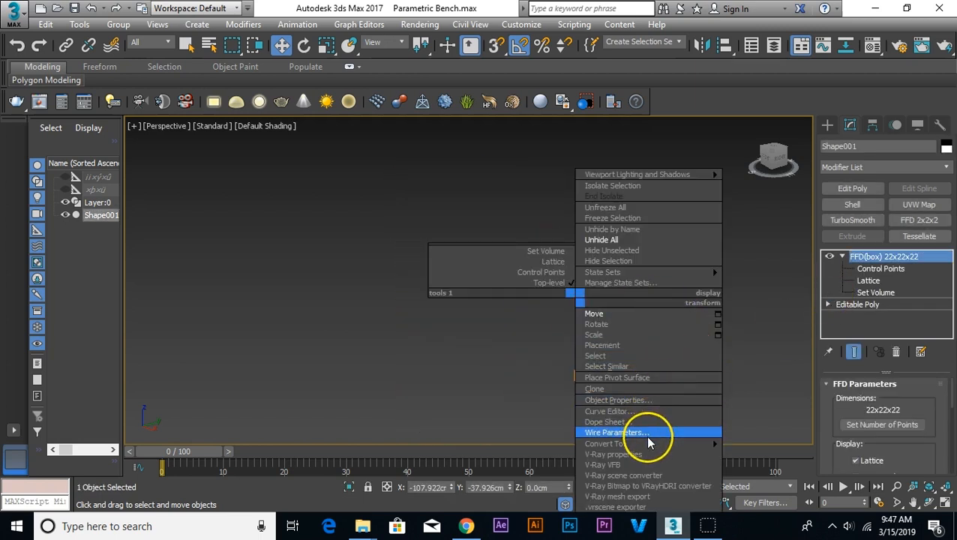
mouse_move(698, 443)
left_click(758, 454)
left_click(493, 390)
middle_click_drag(494, 391, 534, 293, "alt")
left_click(534, 293)
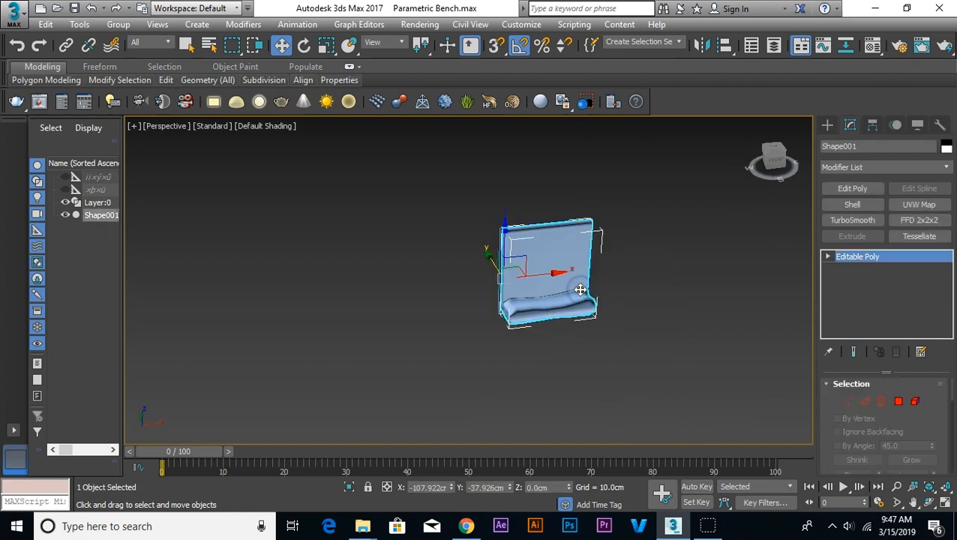
Step: Draw a Section shape around the bench's side profile in the Left view
key("l")
left_click(632, 313)
scroll(634, 313, "down", 4)
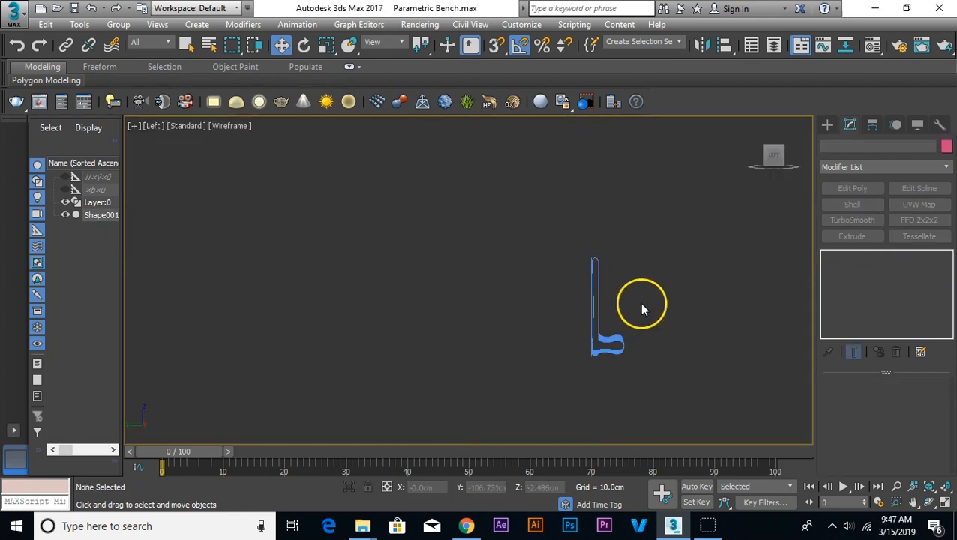
scroll(642, 299, "up", 2)
left_click(828, 125)
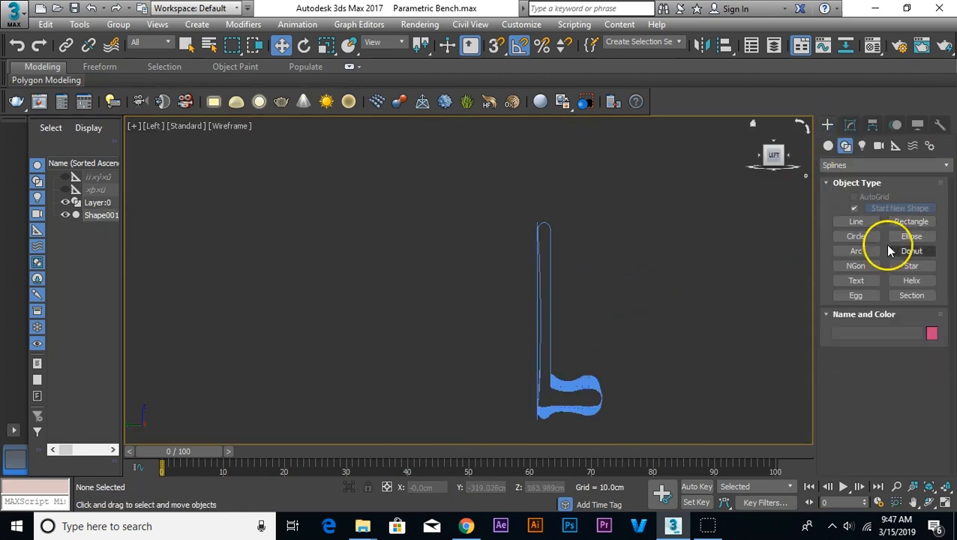
left_click(910, 296)
left_click_drag(544, 318, 630, 436)
key("w")
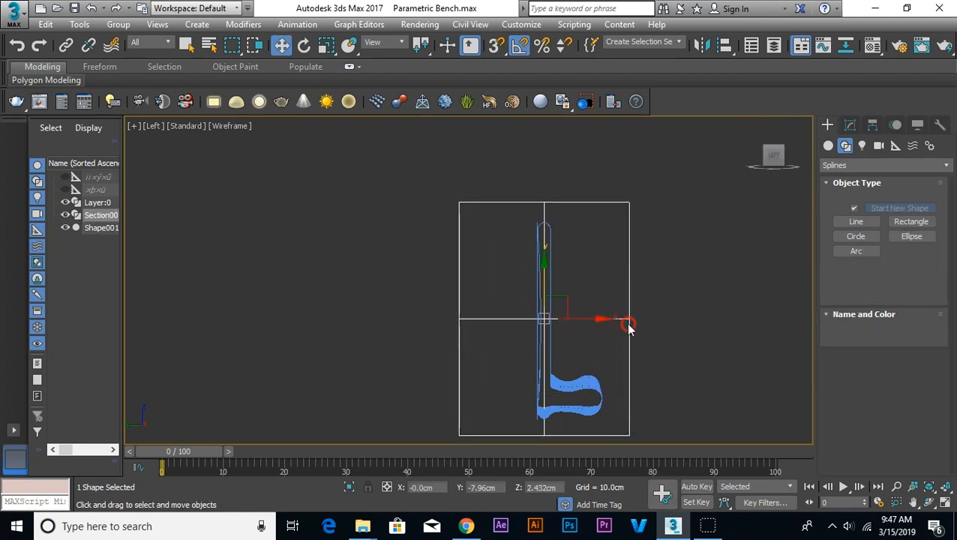
Step: Move the section plane to the bench's left end in the Top view, at X about -98.5 cm
key("t")
scroll(631, 320, "down", 6)
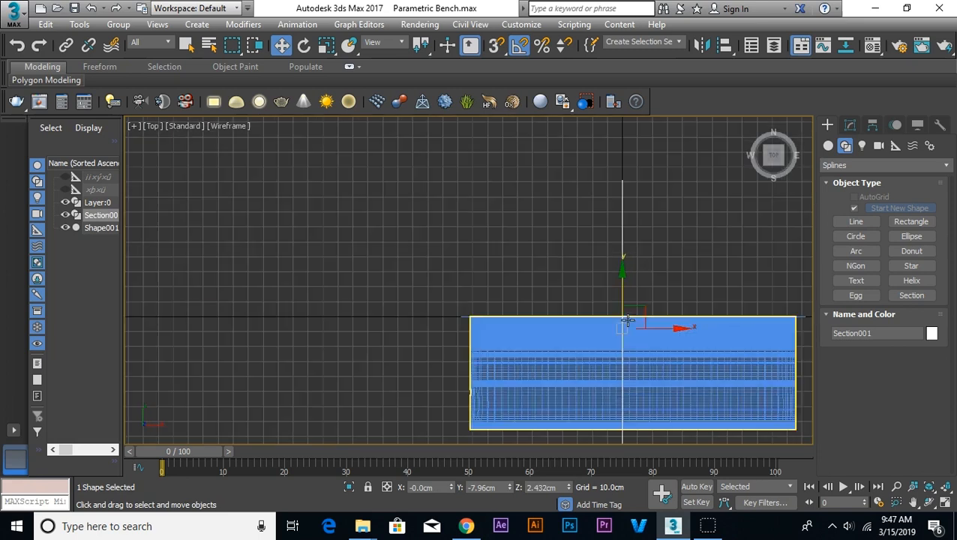
left_click(658, 327)
left_click_drag(658, 327, 554, 327)
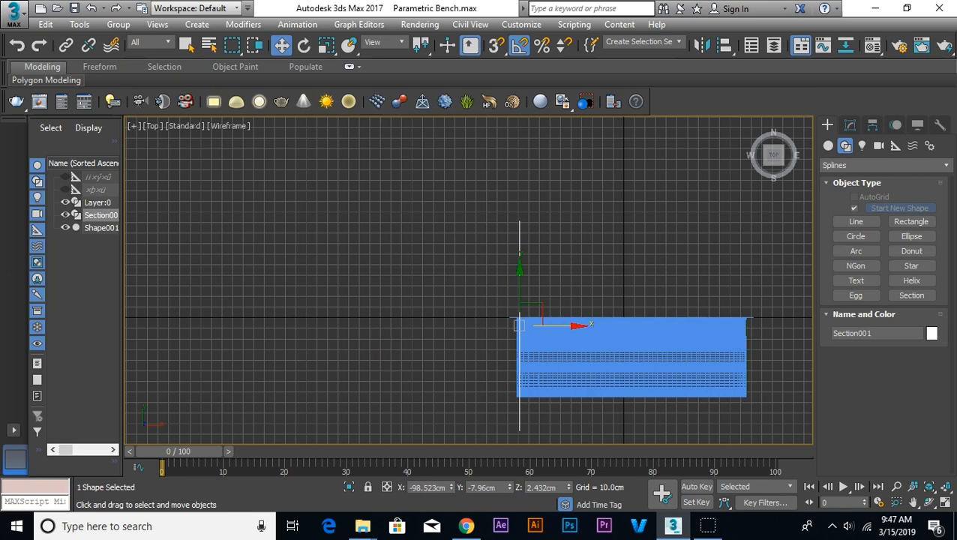
Step: Start an array of the section plane with preview on, incremental move Y 0 cm and X 5 cm
left_click(80, 24)
left_click(112, 273)
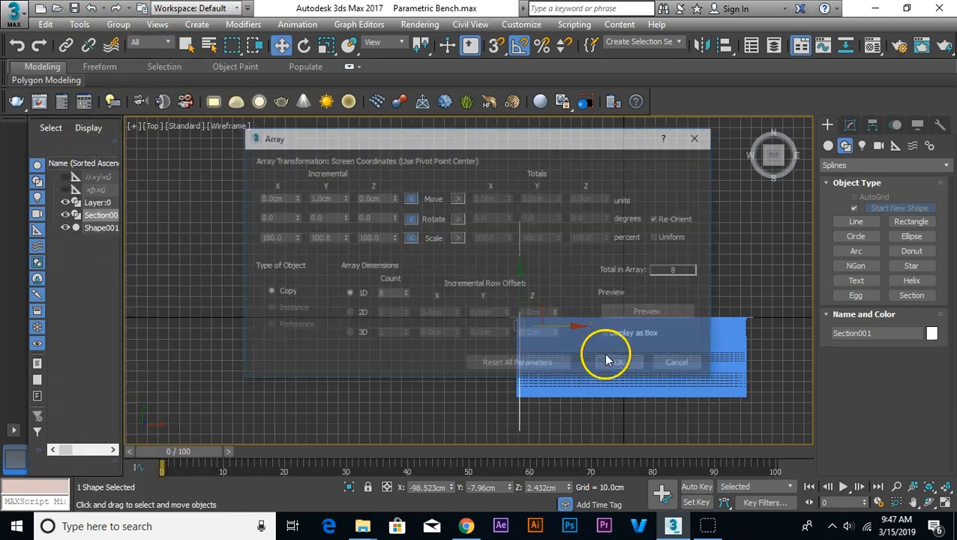
left_click_drag(606, 141, 393, 89)
left_click(438, 259)
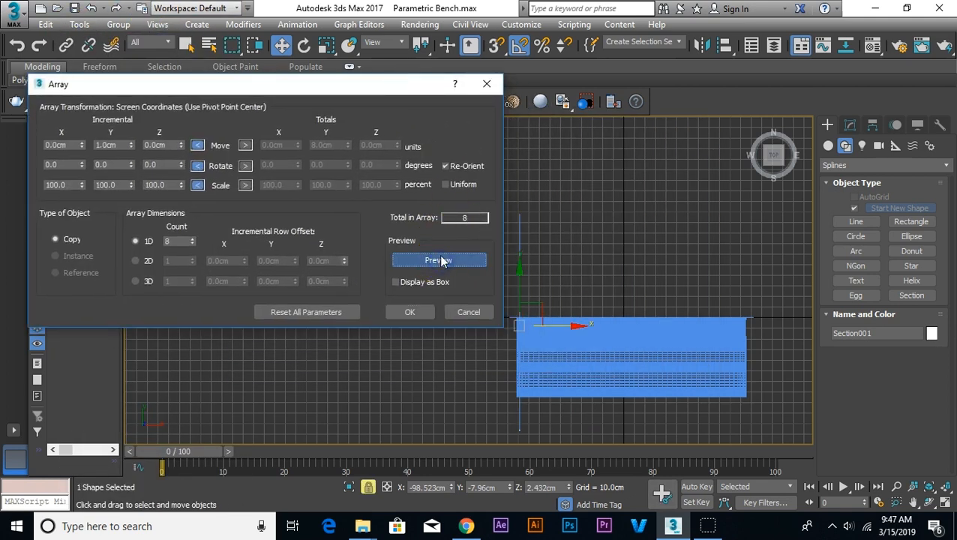
right_click(130, 145)
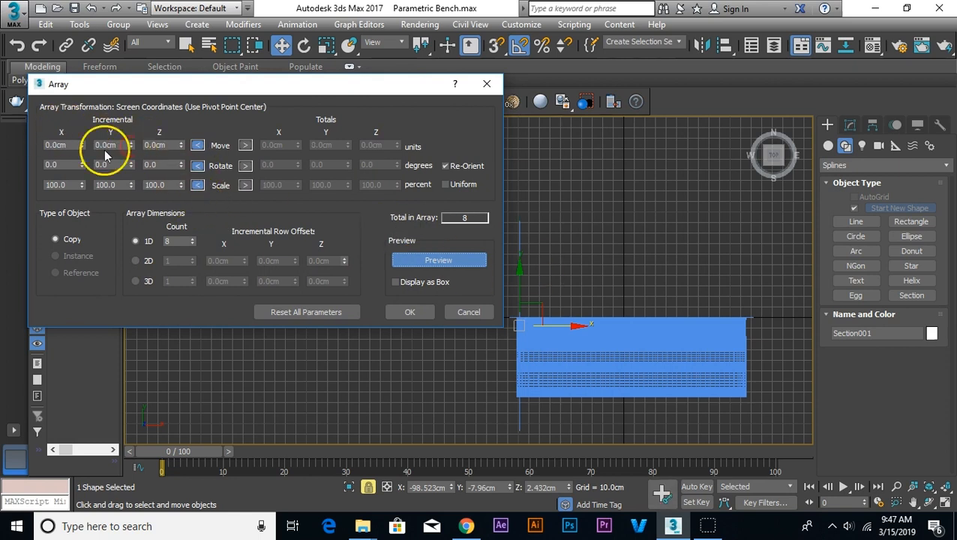
left_click_drag(82, 143, 82, 137)
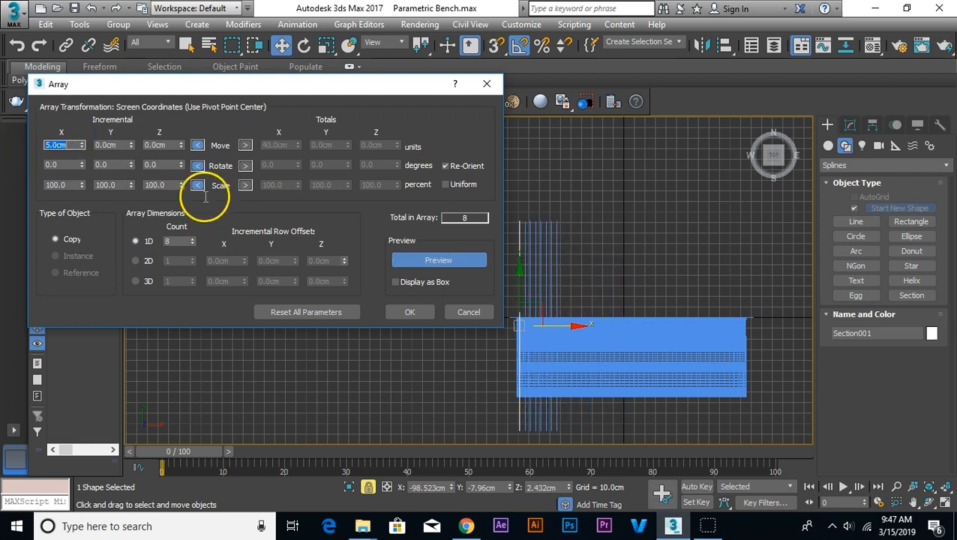
Step: Raise the array count to 31, set the incremental X move to 7 cm, and create the copies
left_click(193, 239)
left_click(193, 239)
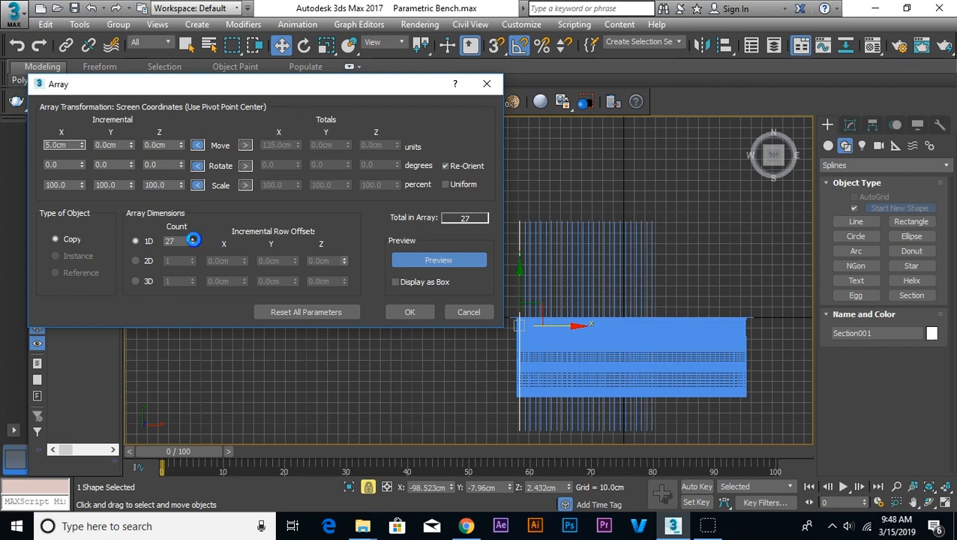
left_click(192, 240)
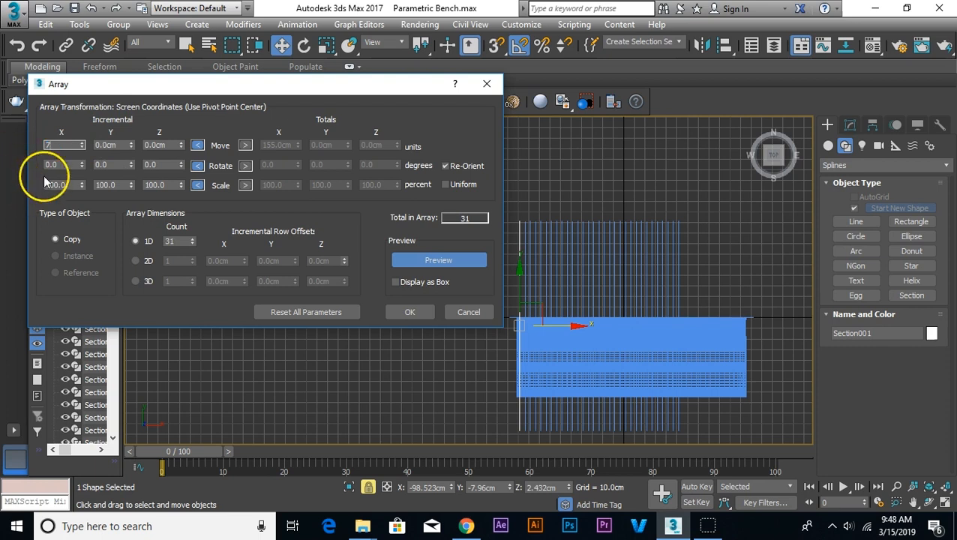
key("Return")
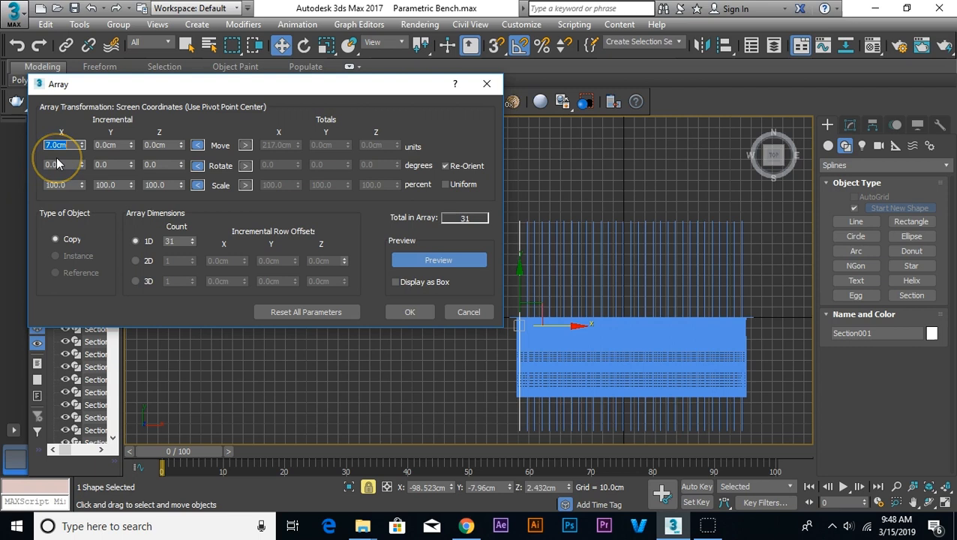
scroll(632, 412, "up", 2)
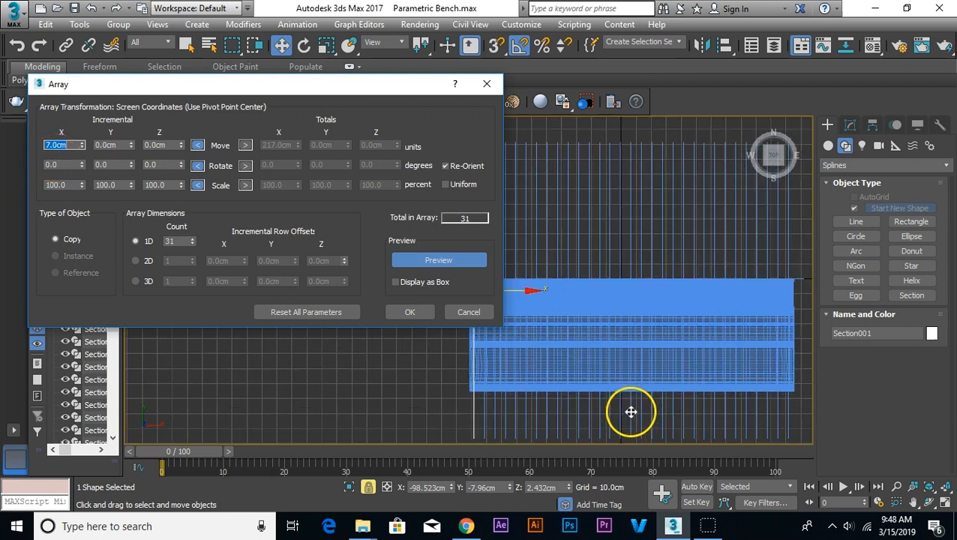
middle_click_drag(754, 406, 669, 377)
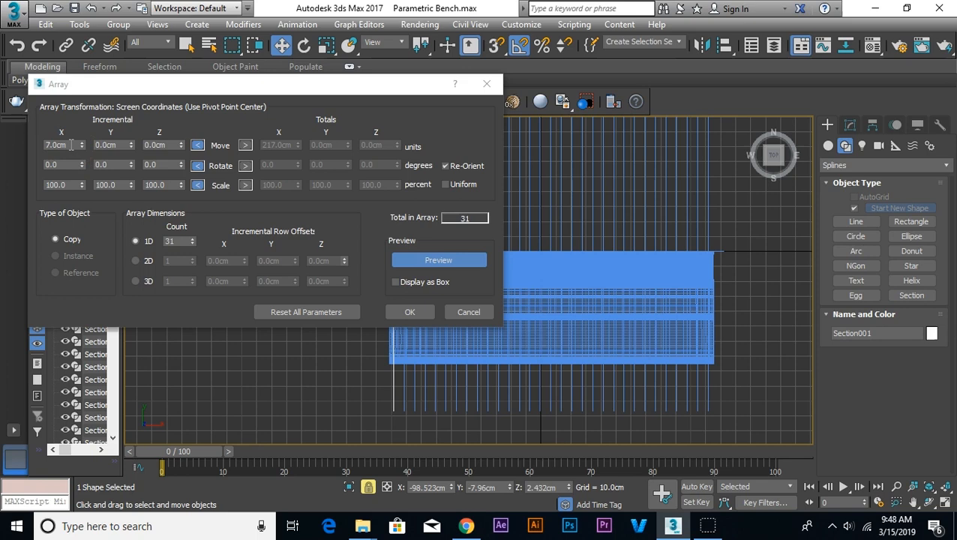
left_click(411, 312)
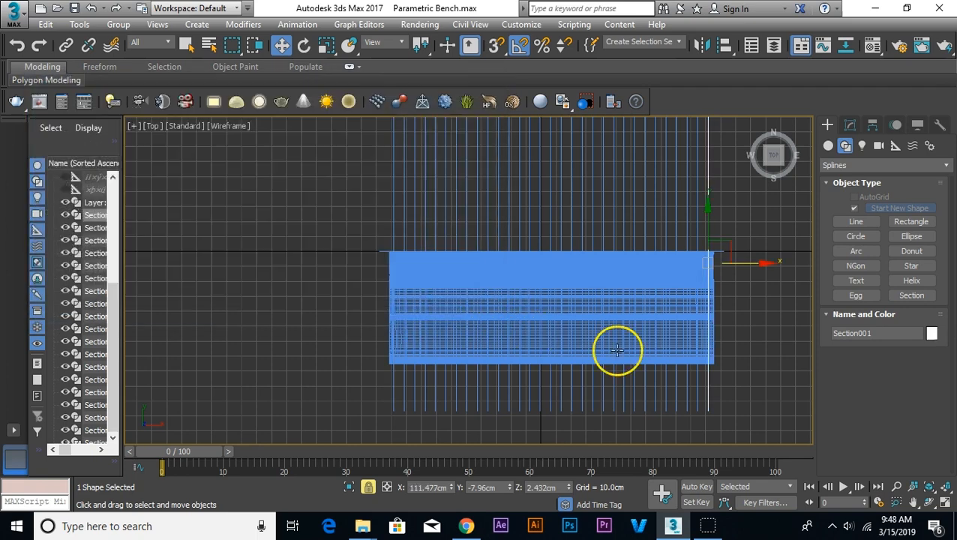
Step: Select the first section plane at the bench's left end and create a shape from it with the default name
scroll(384, 422, "down", 2)
scroll(384, 422, "up", 2)
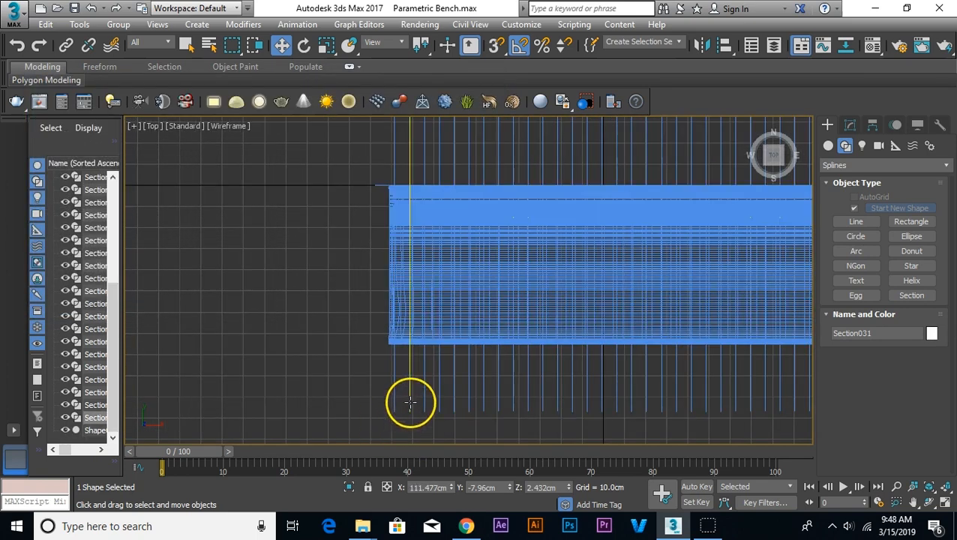
left_click(393, 401)
scroll(533, 416, "up", 1)
middle_click_drag(519, 407, 388, 378)
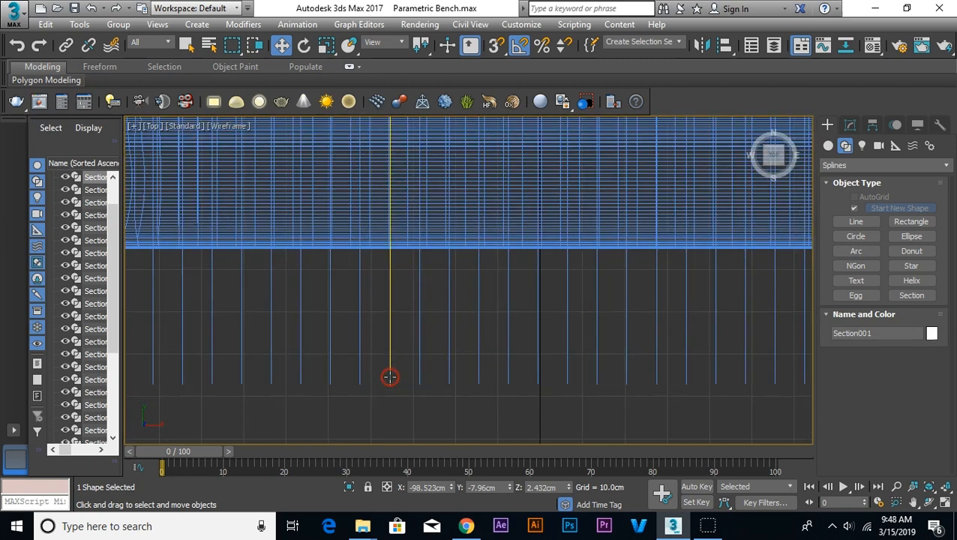
scroll(389, 378, "down", 2)
left_click(850, 123)
left_click(897, 406)
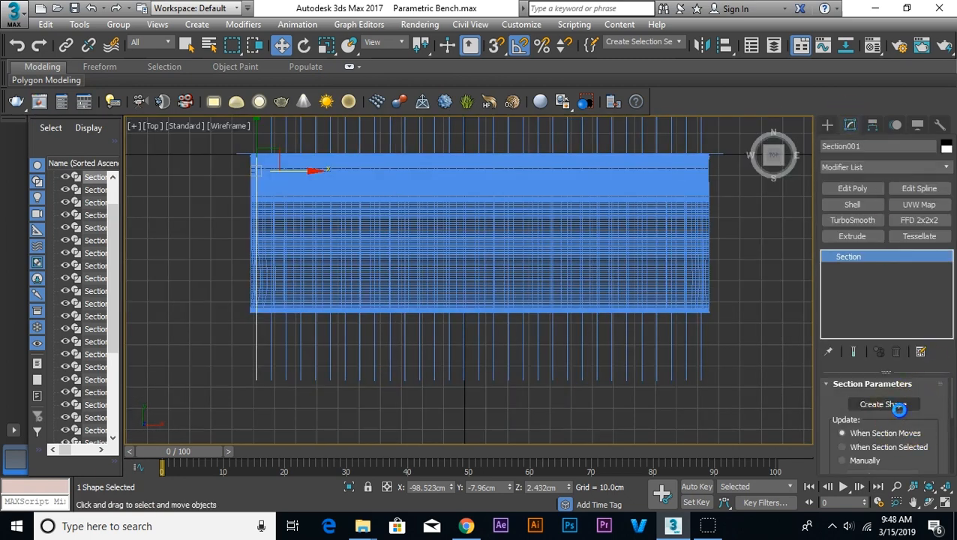
key("Return")
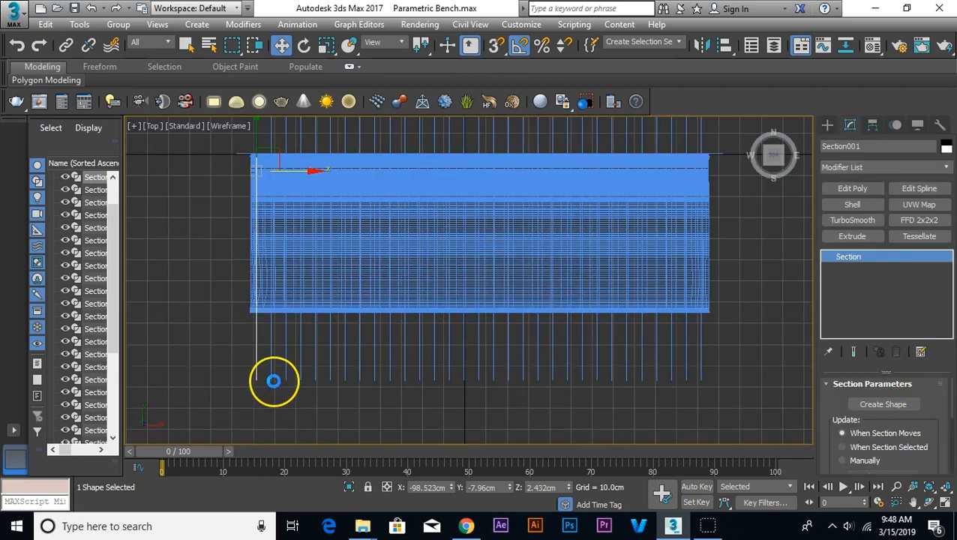
Step: Create a default-named shape from each remaining section plane in turn, from the second through the last at the bench's right end
left_click(885, 405)
key("Return")
left_click(286, 367)
left_click(870, 404)
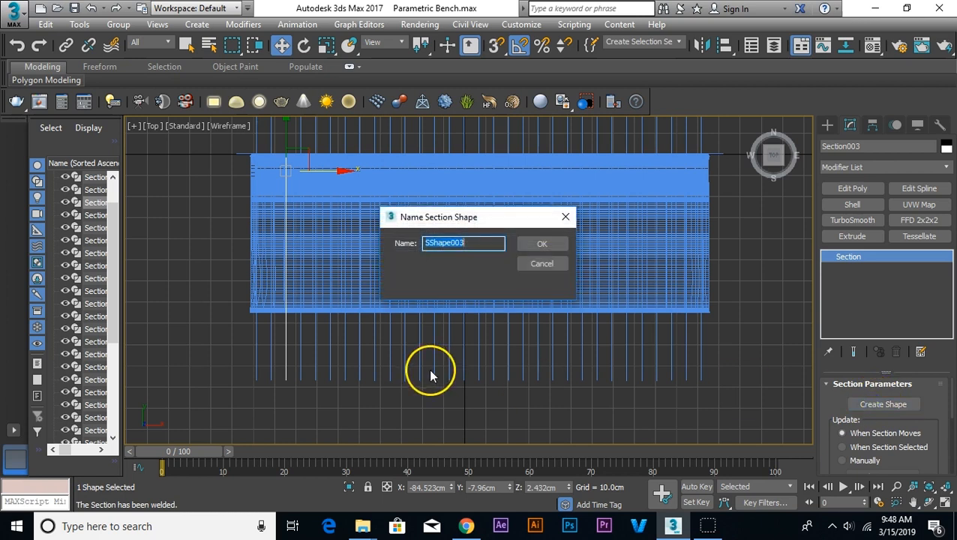
key("Return")
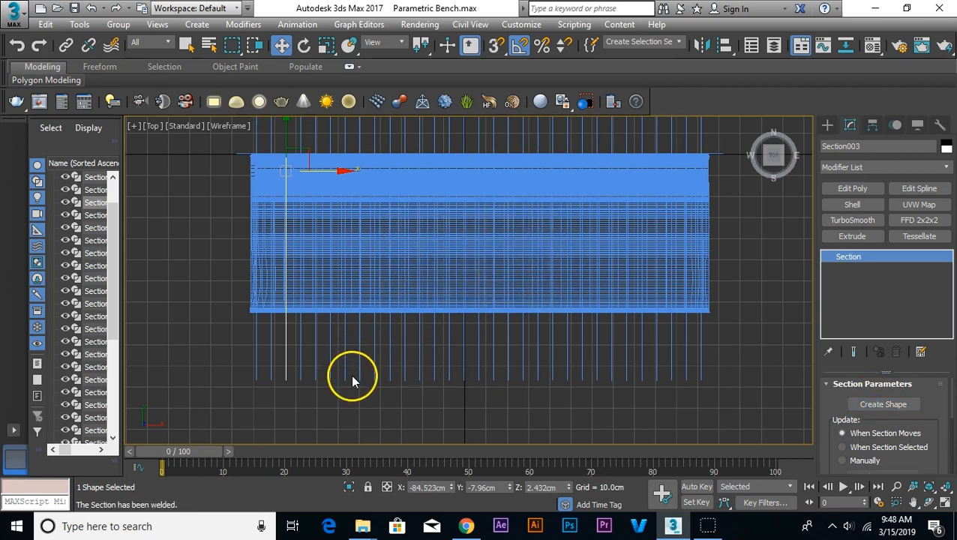
left_click(300, 375)
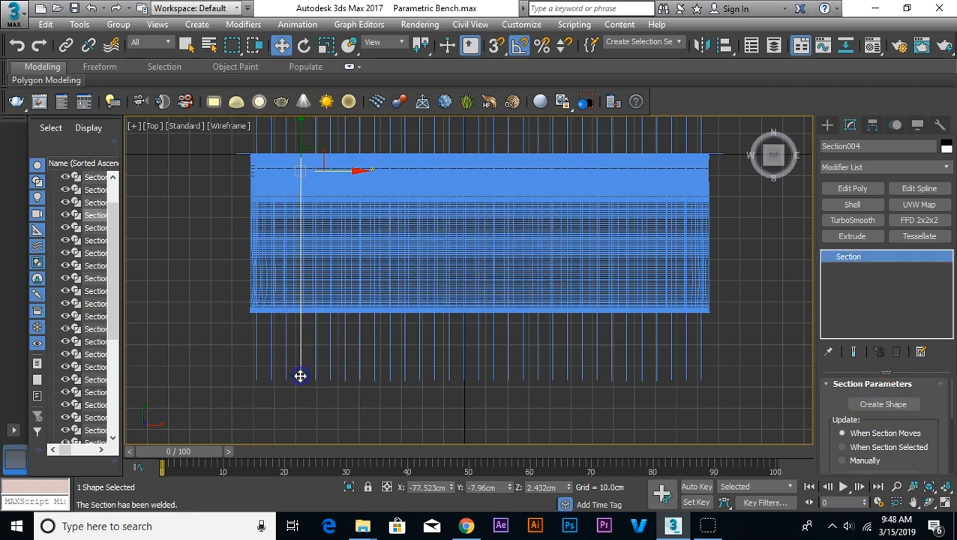
left_click(884, 404)
key("Return")
left_click(315, 376)
left_click(884, 404)
key("Return")
left_click(331, 375)
left_click(882, 404)
left_click(345, 375)
left_click(359, 375)
left_click(375, 375)
left_click(390, 375)
left_click(405, 375)
left_click(420, 375)
left_click(435, 375)
left_click(449, 375)
left_click(884, 404)
key("Return")
left_click(464, 371)
left_click(883, 404)
left_click(479, 370)
left_click(494, 370)
left_click(509, 370)
left_click(523, 371)
left_click(538, 372)
left_click(553, 371)
left_click(568, 369)
left_click(883, 404)
key("Return")
left_click(583, 353)
left_click(598, 350)
left_click(612, 353)
left_click(627, 354)
left_click(642, 355)
left_click(657, 360)
left_click(671, 365)
left_click(687, 370)
left_click(884, 405)
key("Return")
left_click(701, 374)
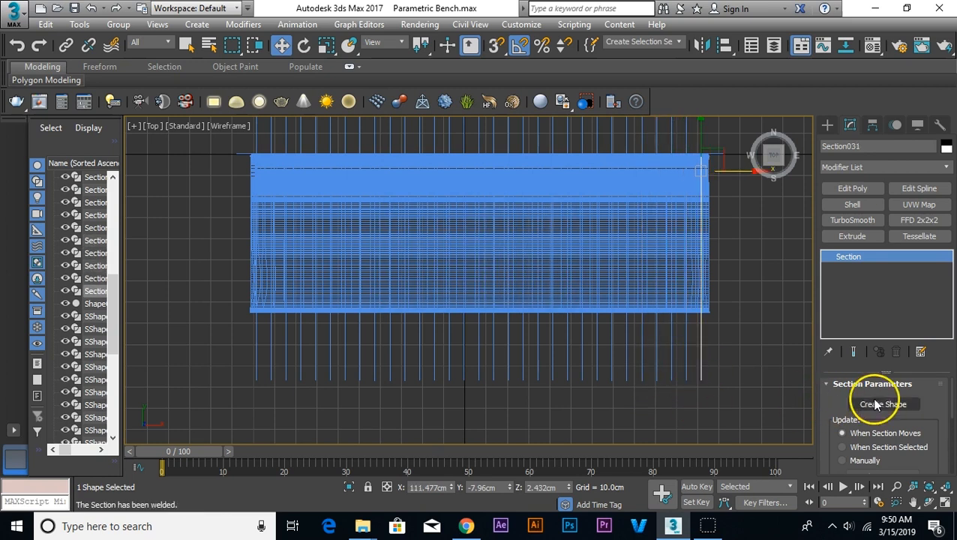
left_click(879, 404)
key("Return")
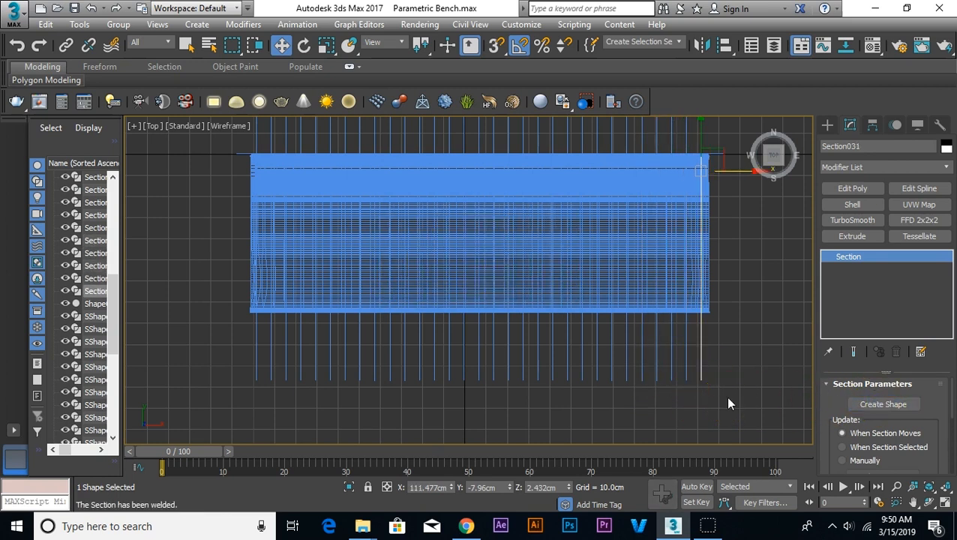
Step: Delete all the section planes and the solid bench model, keeping the created outline shapes
left_click(728, 404)
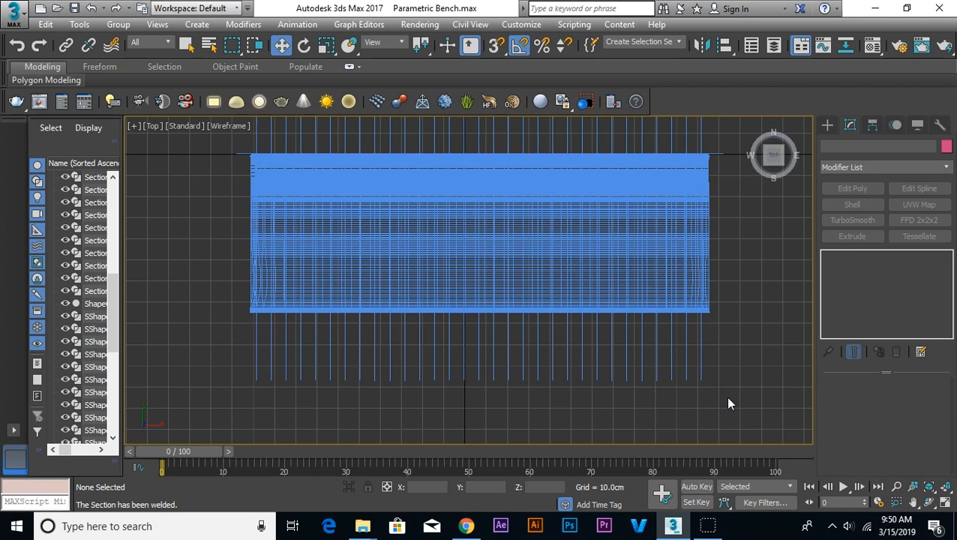
left_click_drag(741, 387, 230, 362)
left_click(245, 327)
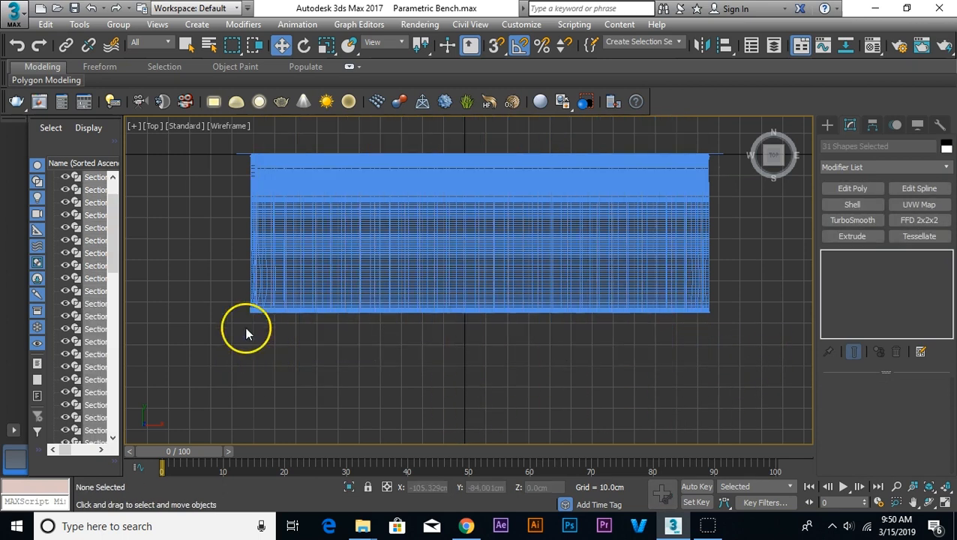
left_click(260, 302)
left_click(277, 330)
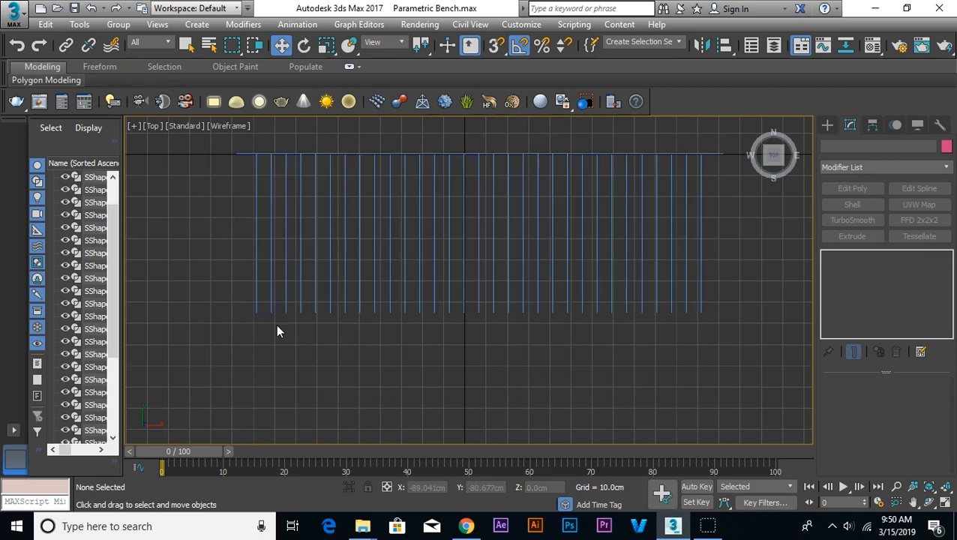
Step: Delete the original Layer:0 outline spline in the Perspective view so only the slice outlines remain
left_click(445, 313)
key("p")
scroll(514, 314, "up", 3)
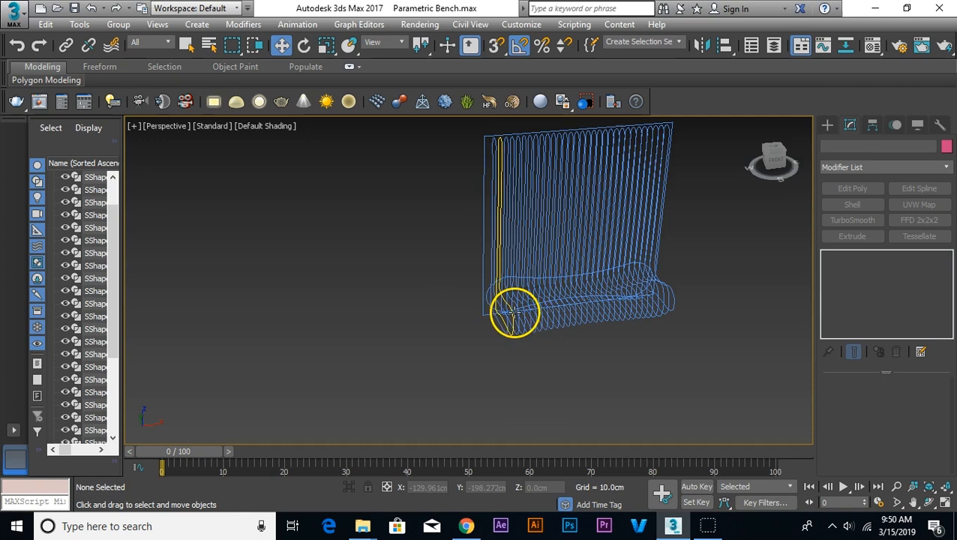
scroll(486, 312, "up", 5)
left_click(473, 315)
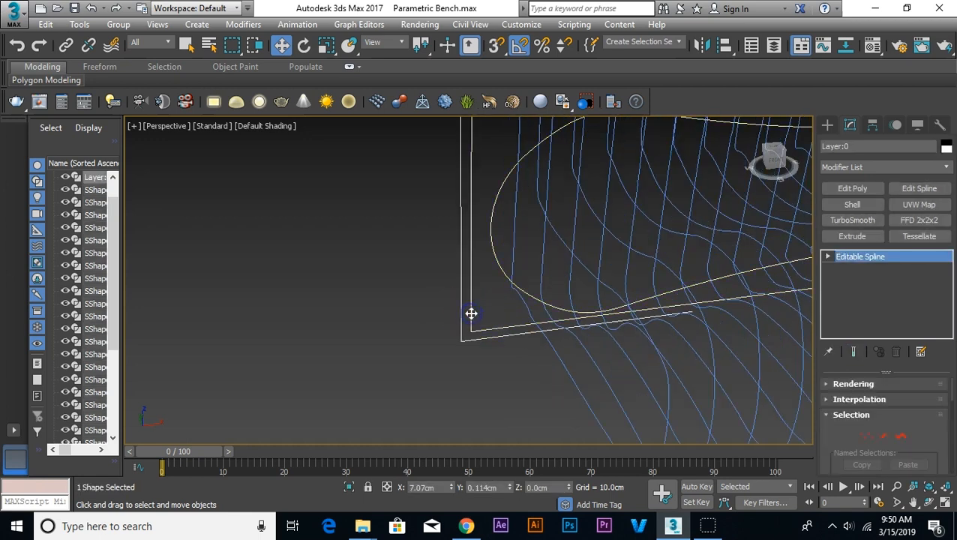
key("Delete")
scroll(467, 313, "down", 4)
scroll(656, 299, "down", 1)
middle_click_drag(656, 298, 526, 368)
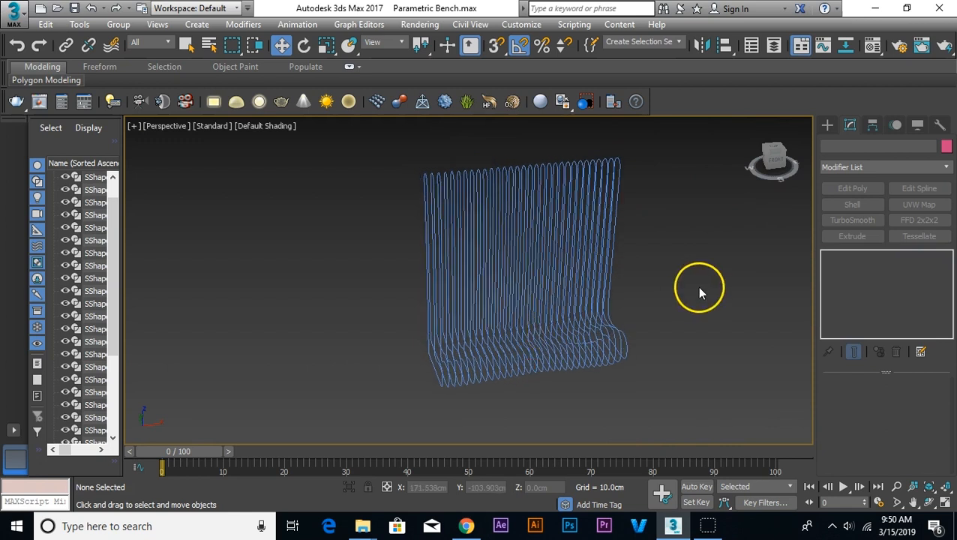
Step: Attach all the other slice outlines, SShape002 onward, to SShape001 with Attach Multiple
left_click(423, 191)
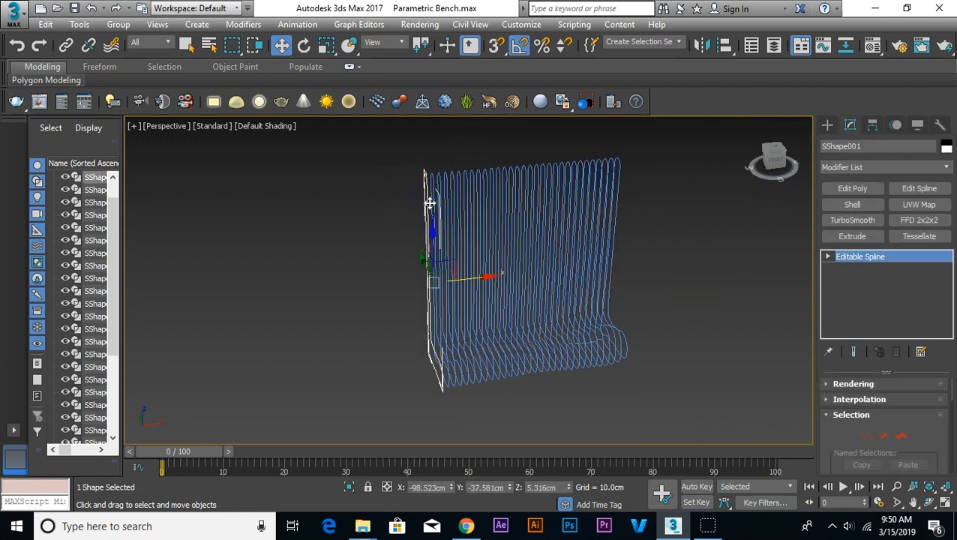
scroll(853, 471, "down", 5)
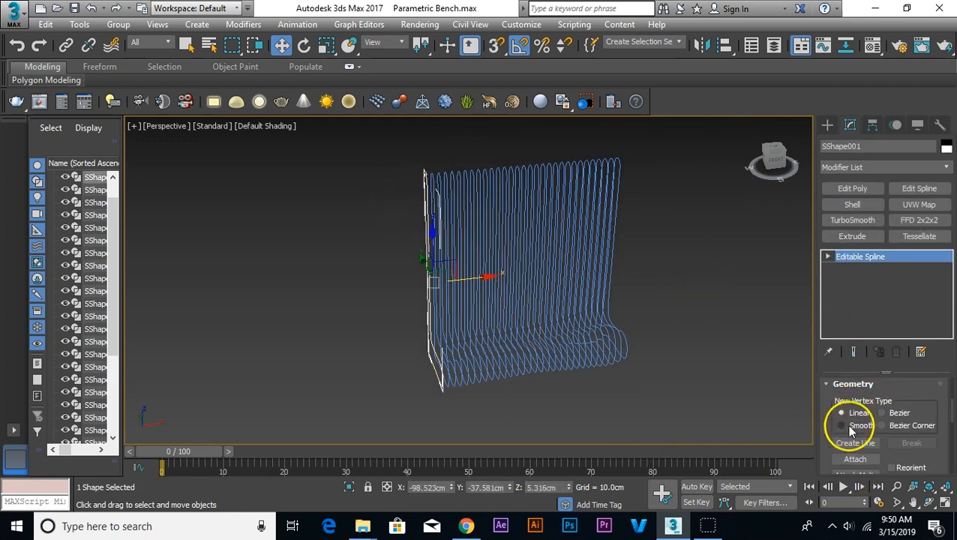
left_click_drag(829, 392, 829, 371)
left_click(94, 101)
left_click_drag(316, 120, 318, 187)
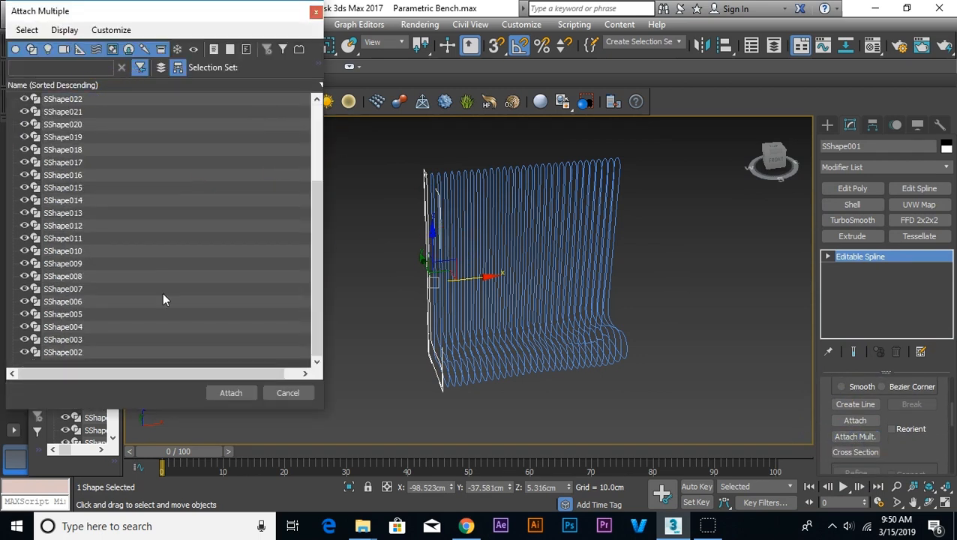
left_click(79, 353, "shift")
left_click(233, 398)
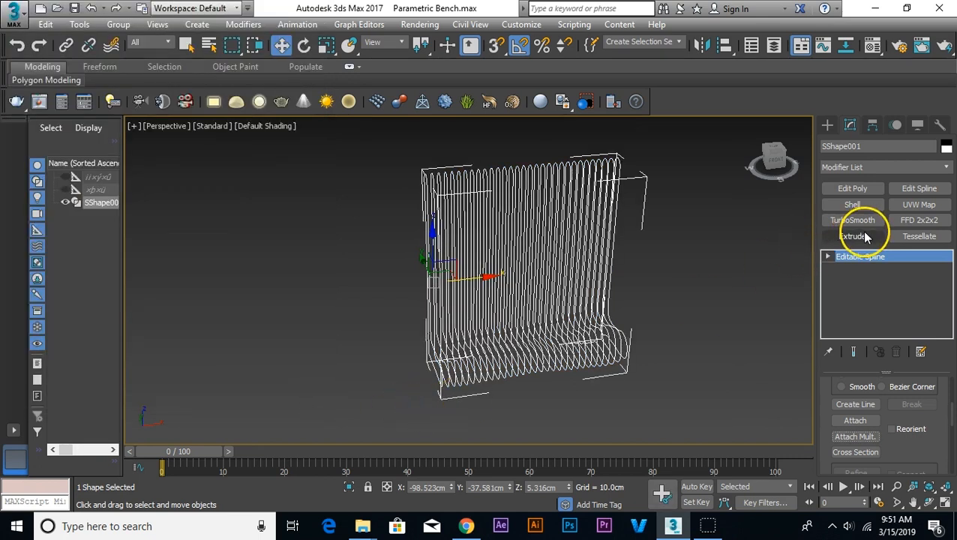
Step: Apply an Extrude modifier to the combined bench outlines and reset its amount to 0 cm
left_click(837, 237)
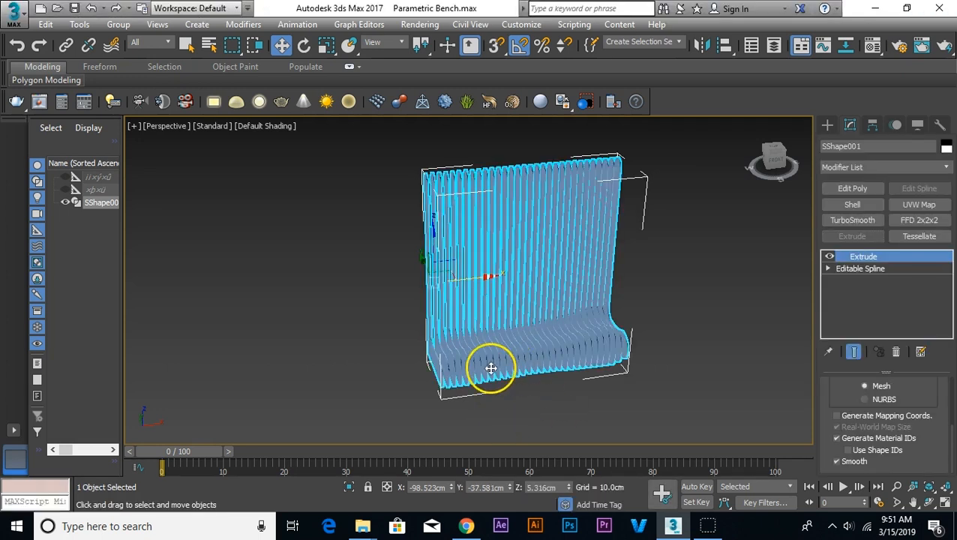
scroll(487, 367, "up", 4)
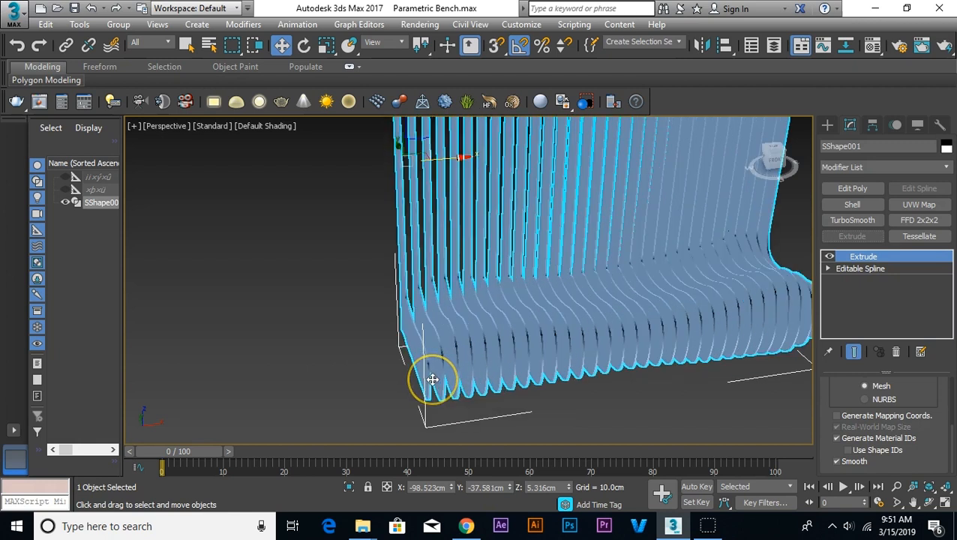
scroll(441, 381, "up", 2)
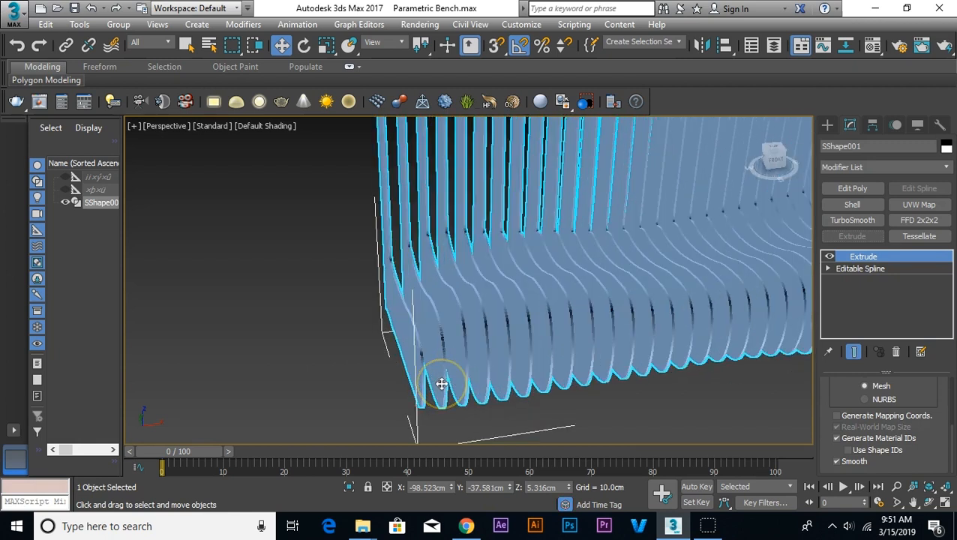
scroll(450, 360, "up", 3)
scroll(462, 320, "down", 2)
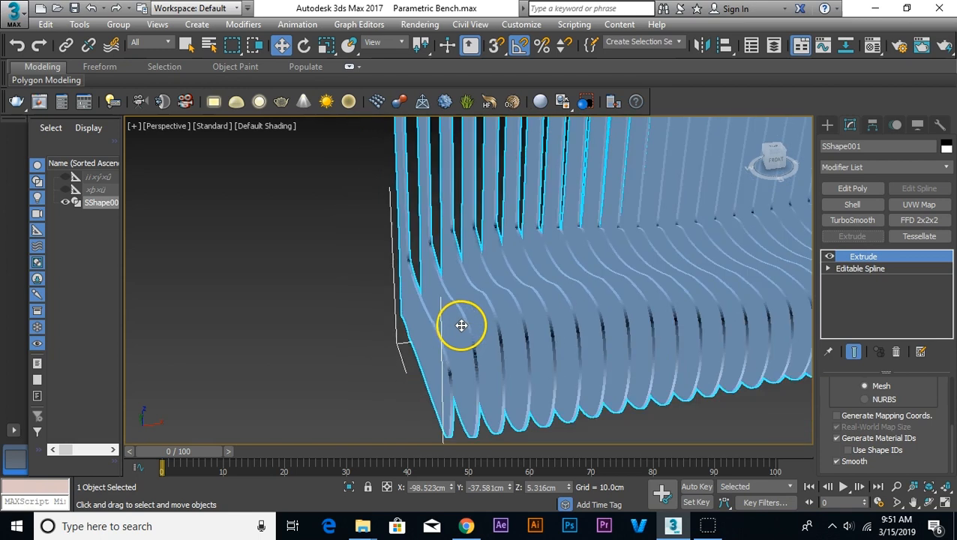
scroll(833, 384, "up", 4)
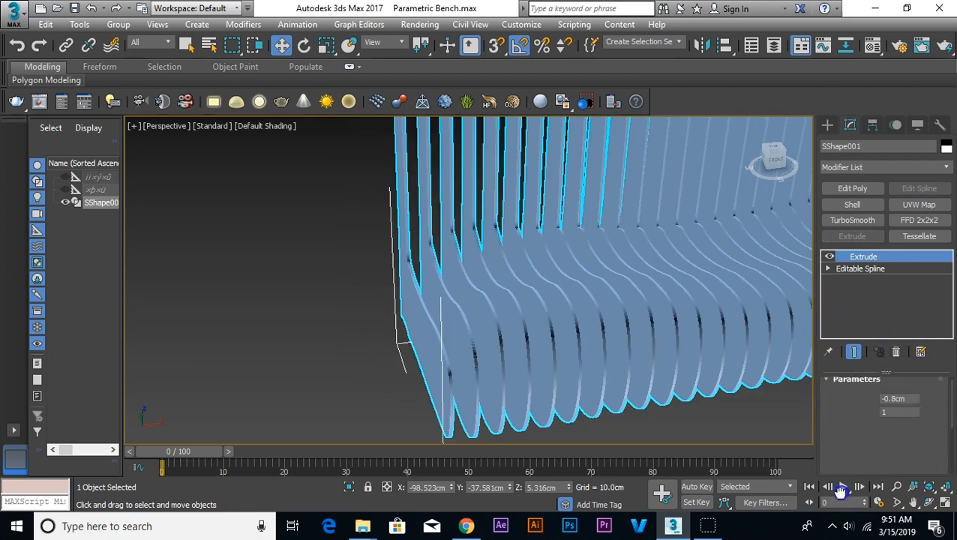
right_click(925, 405)
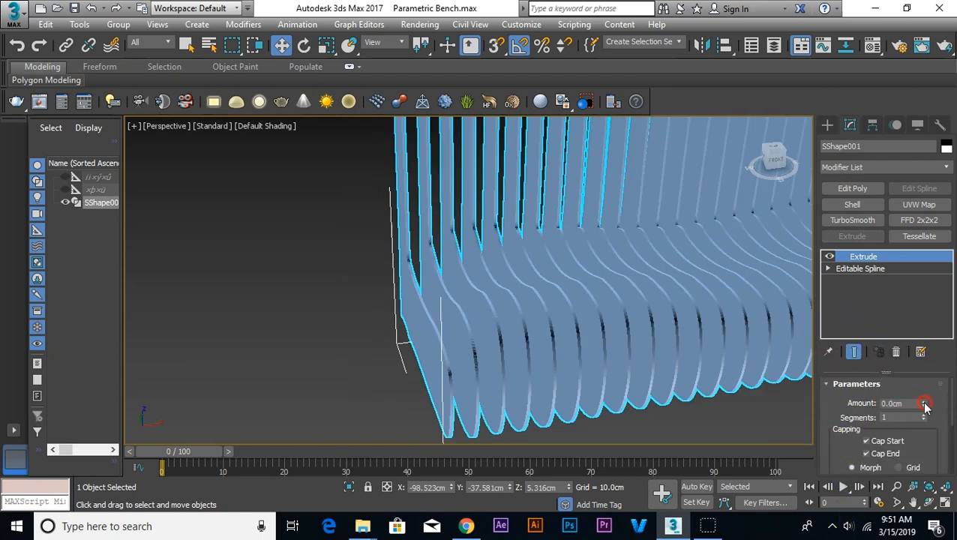
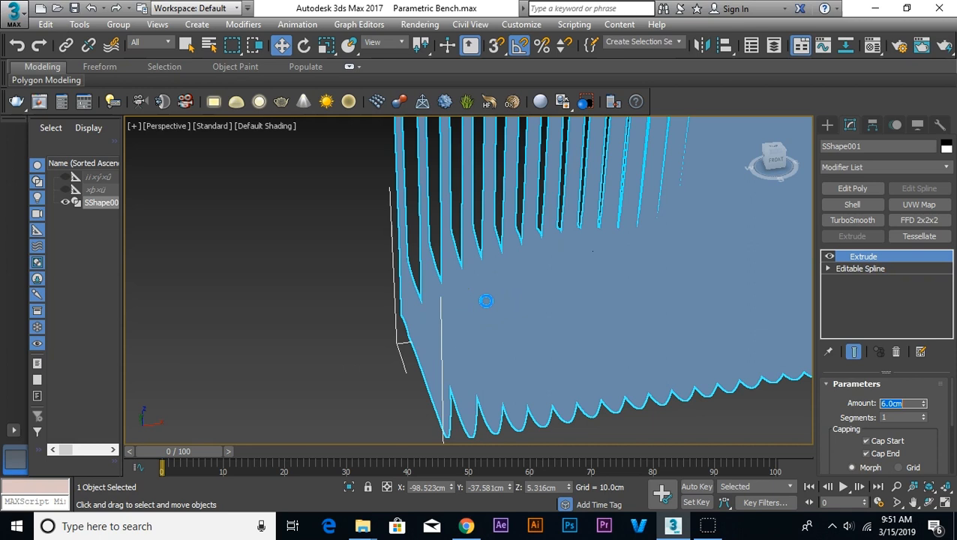
Step: Examine the extruded bench slats up close and from several angles
scroll(486, 301, "down", 3)
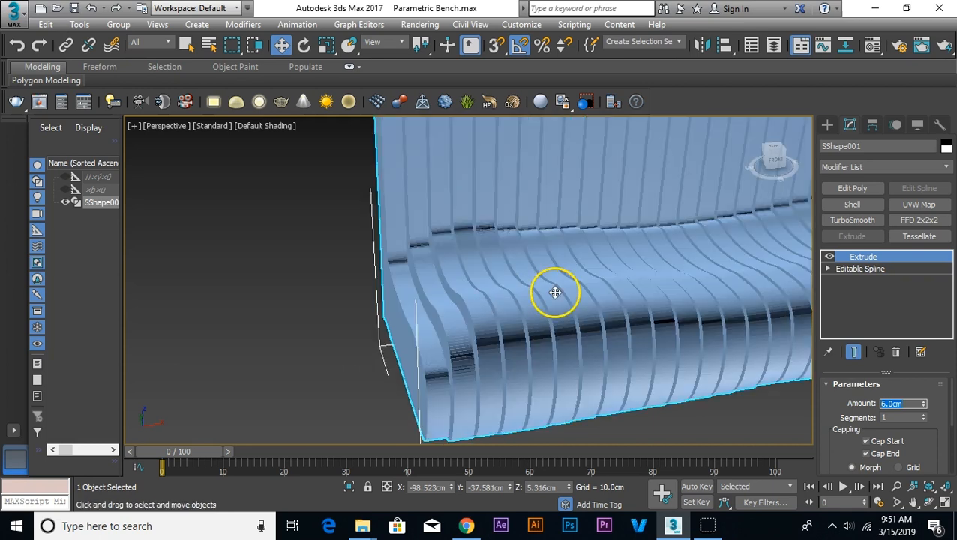
left_click(293, 264)
scroll(293, 264, "down", 4)
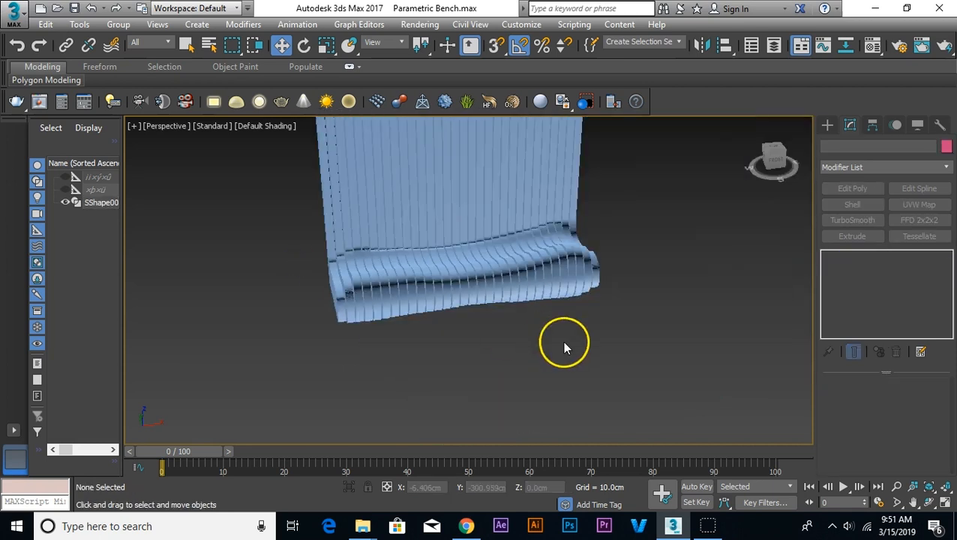
middle_click_drag(558, 348, 704, 372, "alt")
middle_click_drag(703, 372, 609, 345, "alt")
scroll(678, 344, "up", 4)
scroll(678, 347, "down", 5)
scroll(671, 314, "up", 1)
scroll(608, 352, "up", 2)
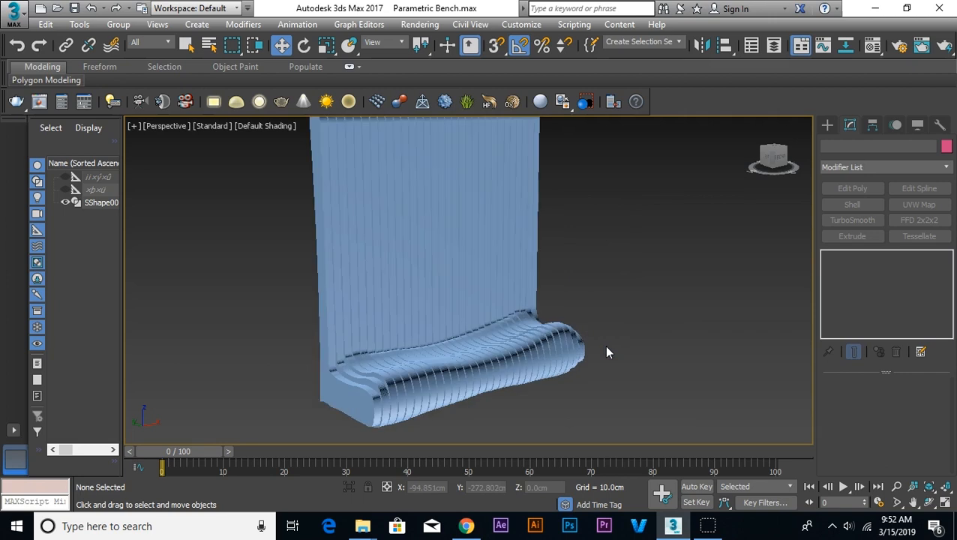
scroll(607, 353, "up", 3)
scroll(607, 352, "down", 6)
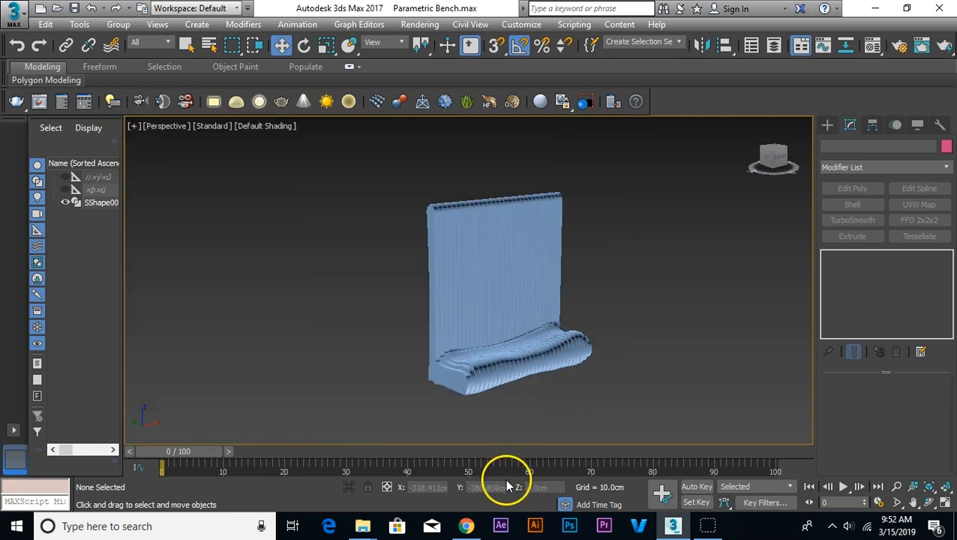
Step: Check the reference render of the parametric bench in the web browser and compare it with the model
left_click(466, 526)
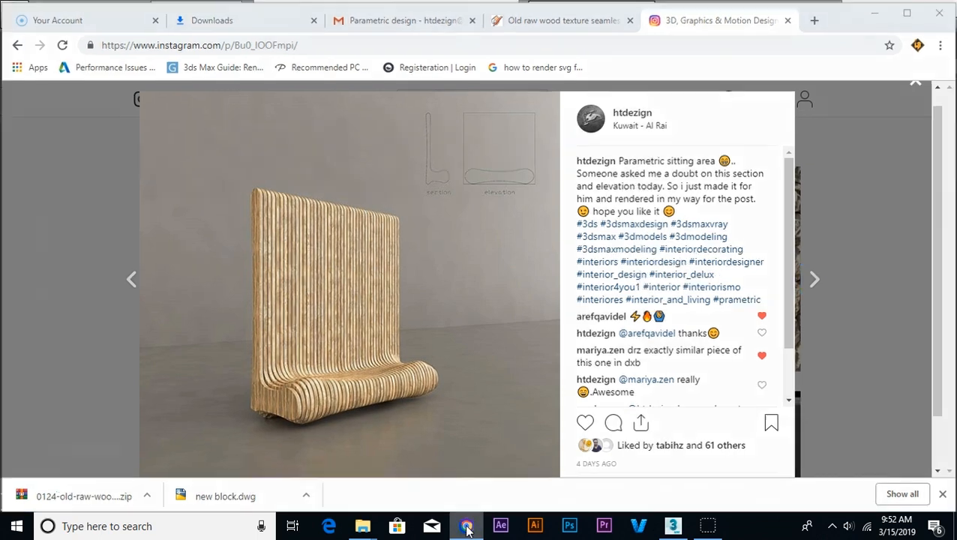
left_click(467, 526)
middle_click_drag(630, 200, 658, 222)
scroll(634, 248, "down", 3)
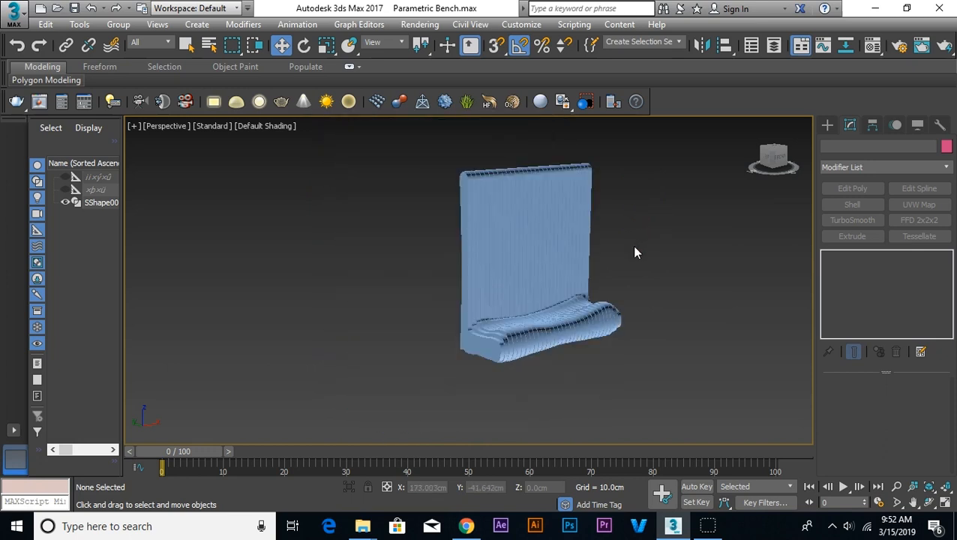
scroll(634, 252, "down", 2)
scroll(635, 253, "up", 2)
scroll(653, 233, "up", 2)
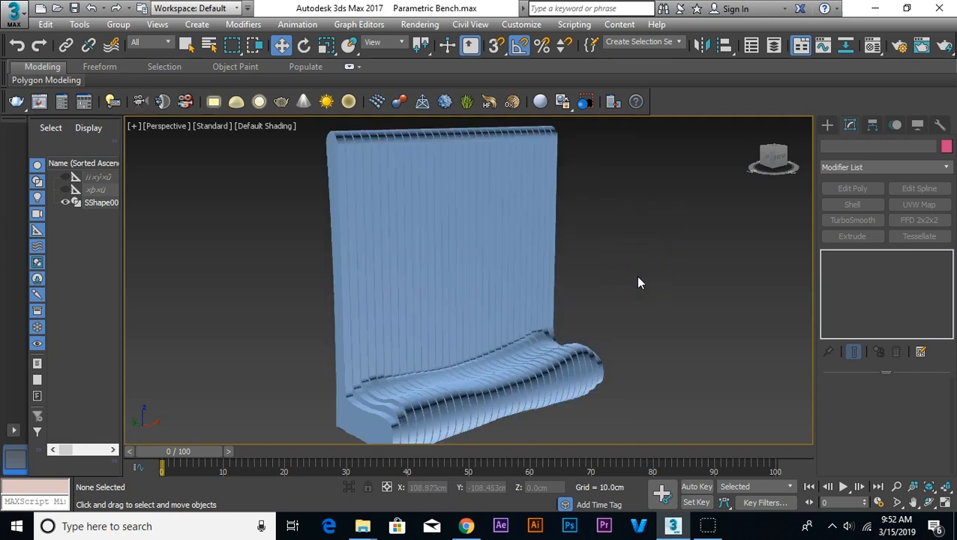
scroll(637, 283, "down", 2)
Step: Create an infinite VRayPlane as the floor, placing its marker on the ground in front of the bench
left_click_drag(653, 157, 375, 387)
left_click(375, 387)
left_click(827, 124)
left_click(844, 145)
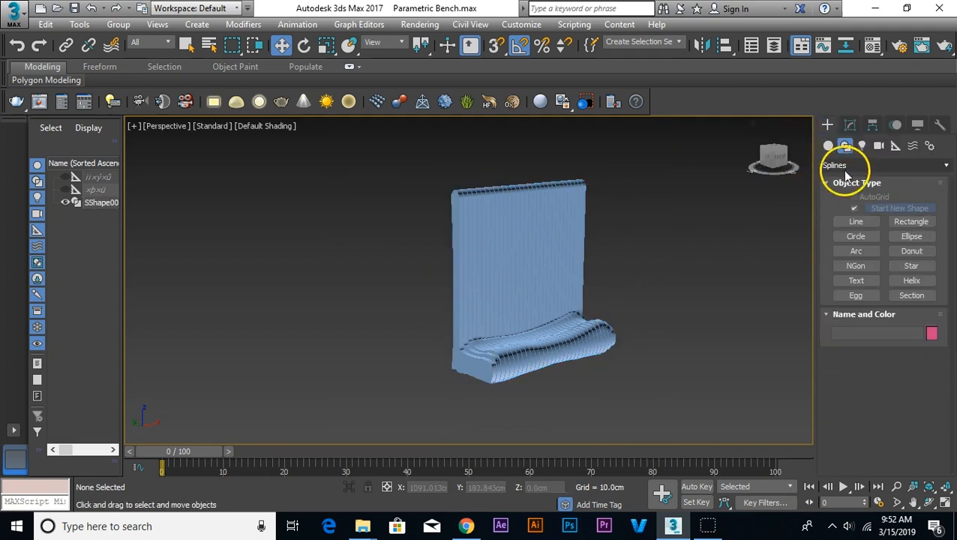
left_click(828, 146)
left_click(836, 166)
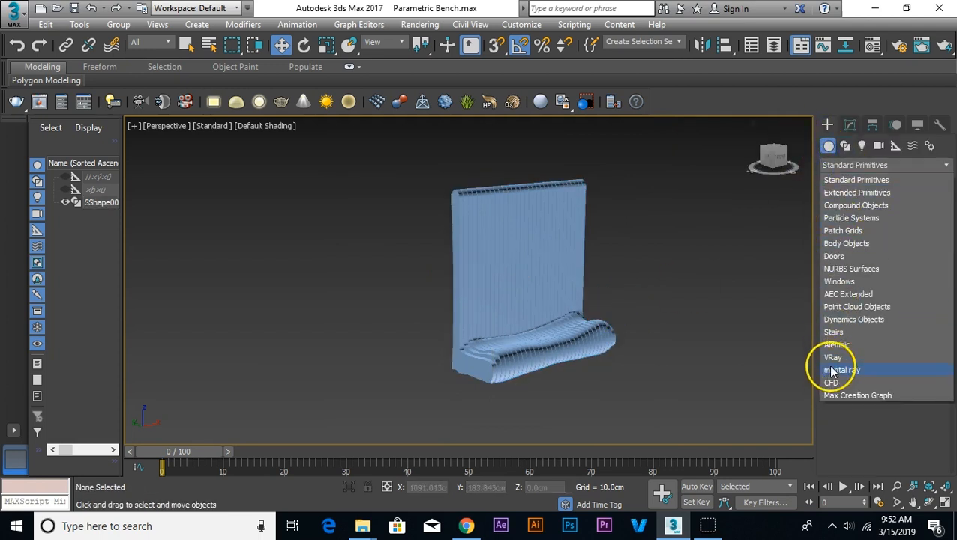
left_click(832, 357)
left_click(910, 239)
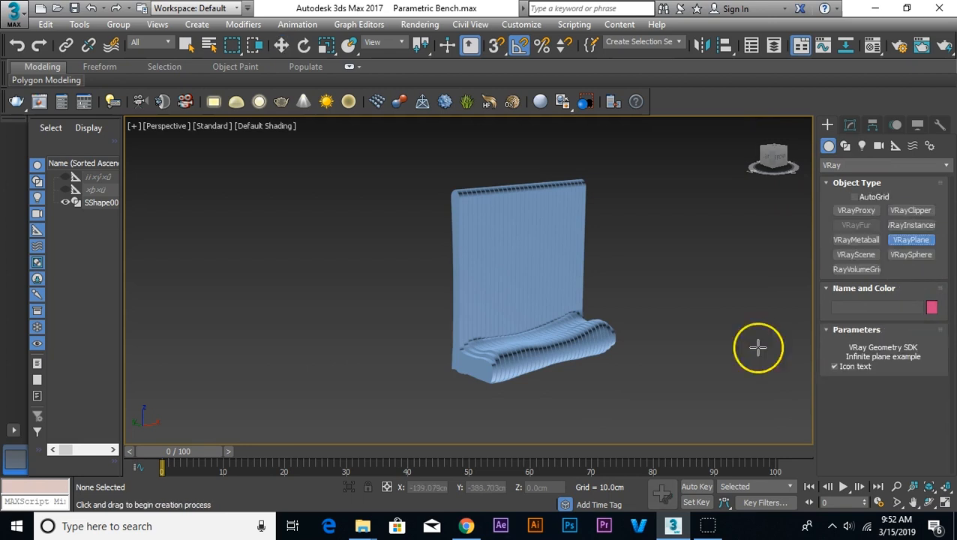
left_click(701, 378)
right_click(702, 379)
Step: Open the Material Editor with the floor VRayPlane selected
left_click(867, 48)
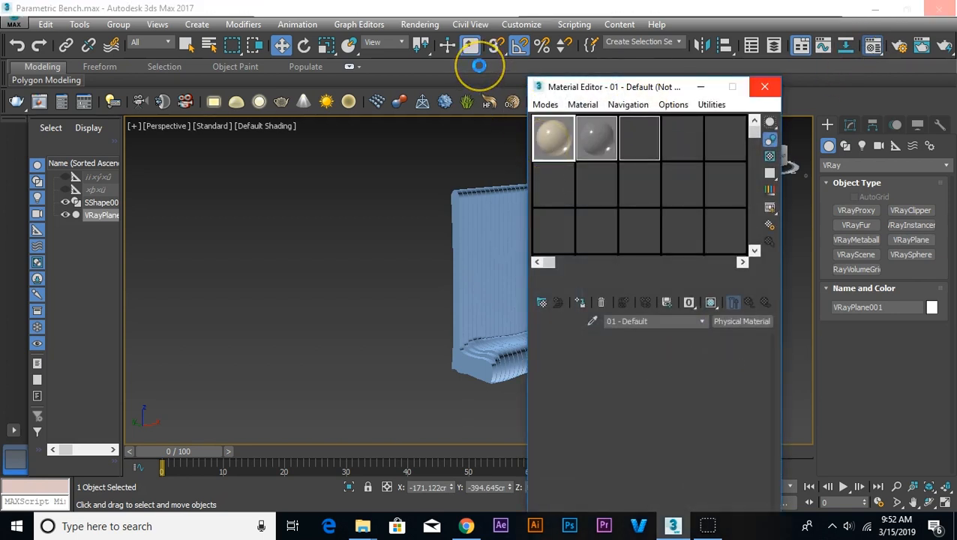
left_click(433, 168)
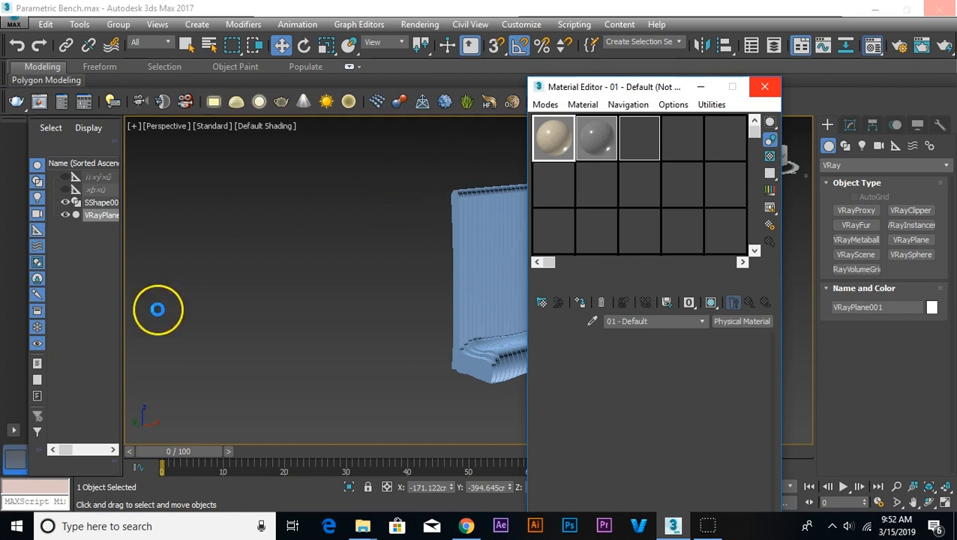
left_click(420, 24)
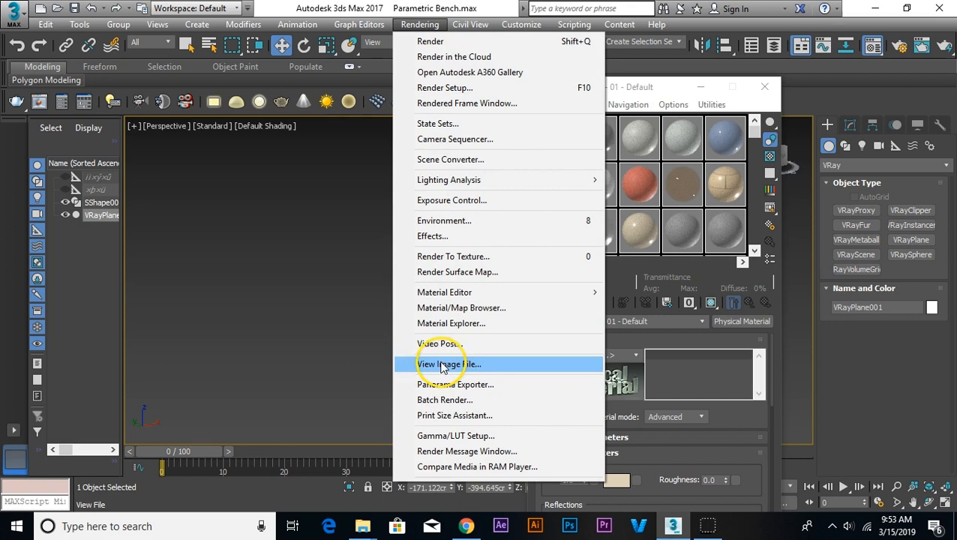
left_click(664, 86)
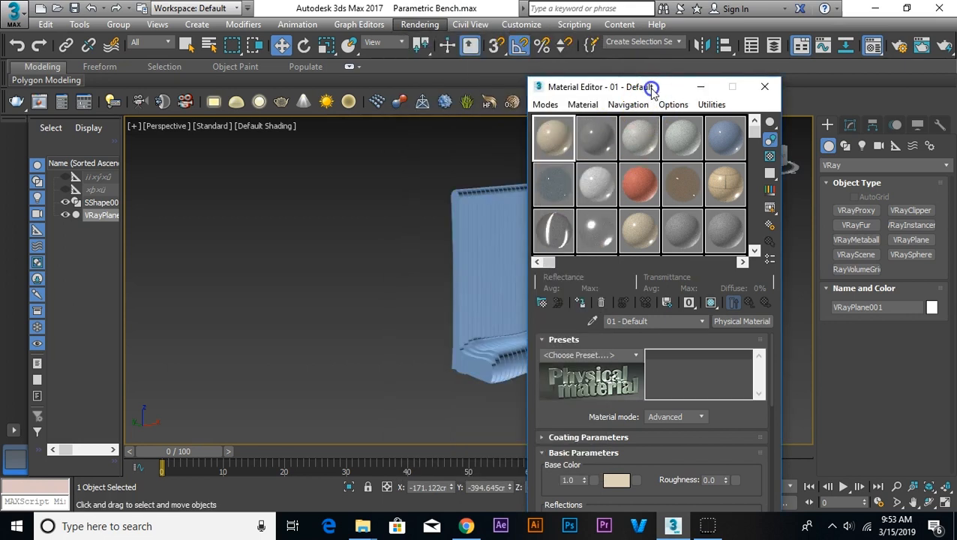
Step: Load the Vray render preset to use V-Ray Adv 3.50.04, and set the output width to 300
left_click(898, 50)
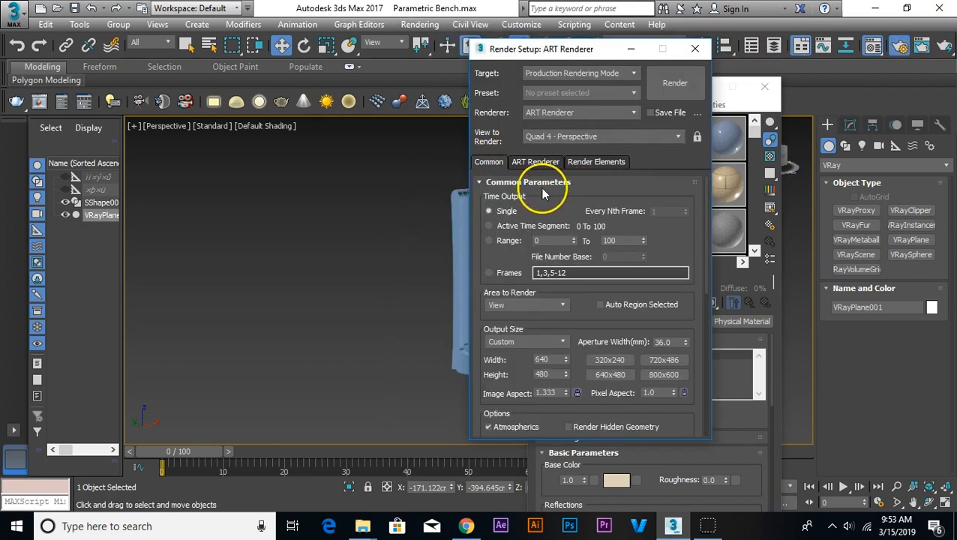
left_click(552, 112)
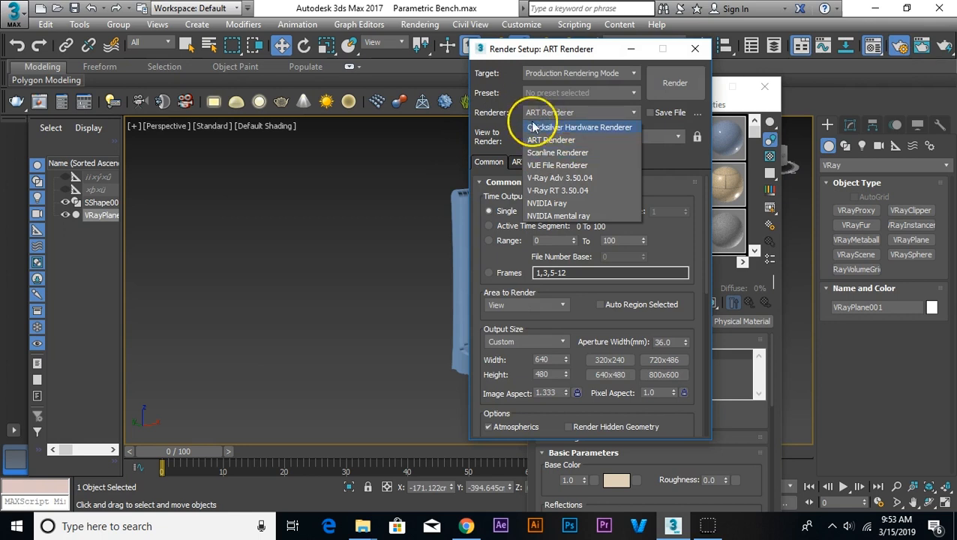
left_click(550, 93)
left_click(545, 112)
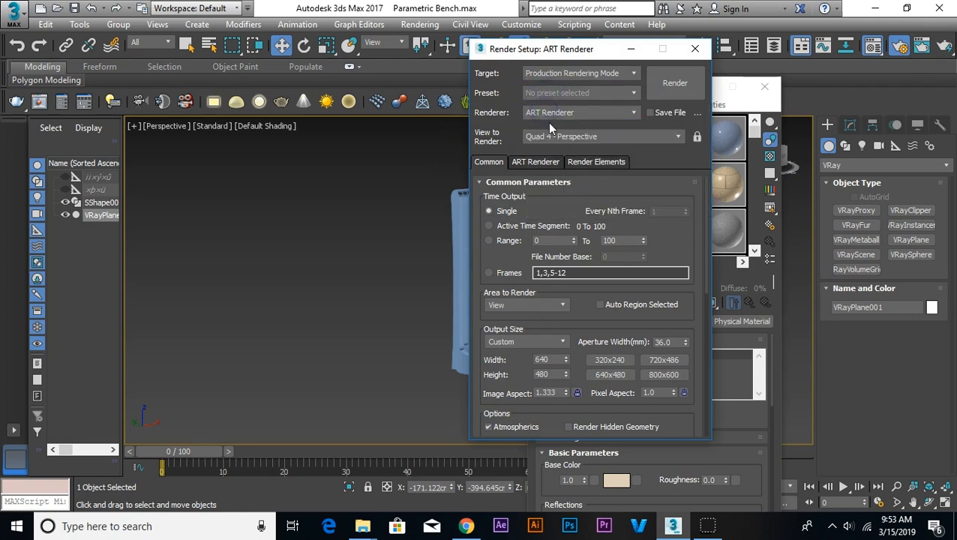
left_click(501, 476)
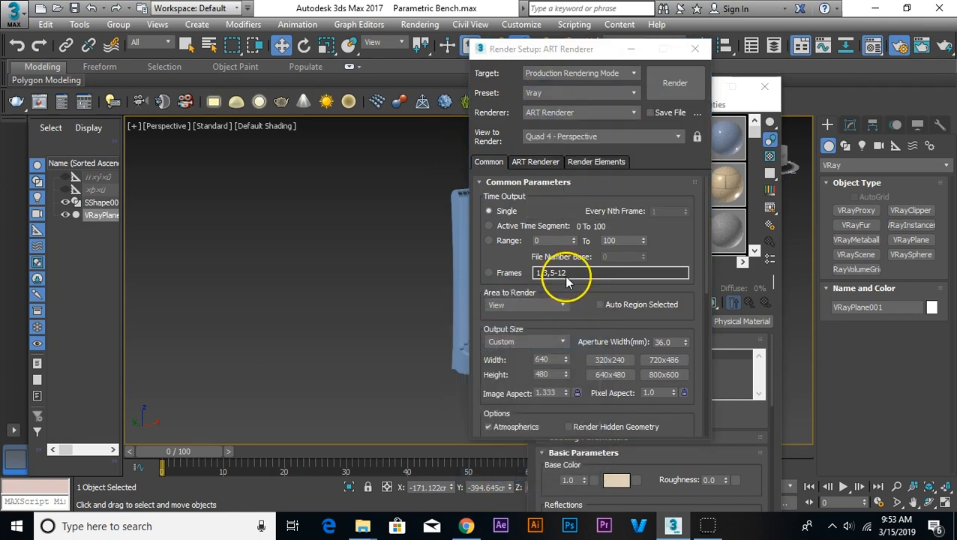
left_click(488, 161)
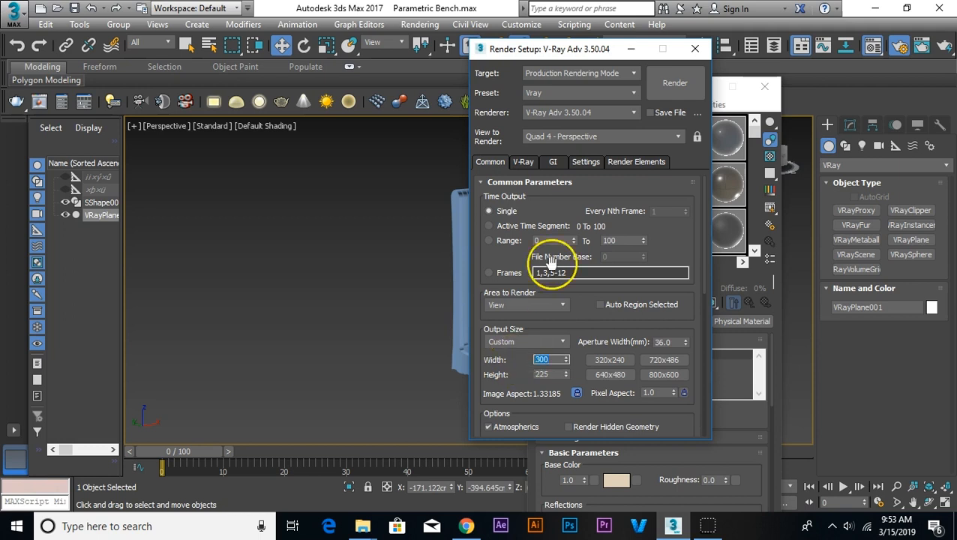
left_click(632, 50)
Step: Change the 01 - Default material to VRayMtl and give it a grey diffuse colour with a value of 60
left_click(740, 322)
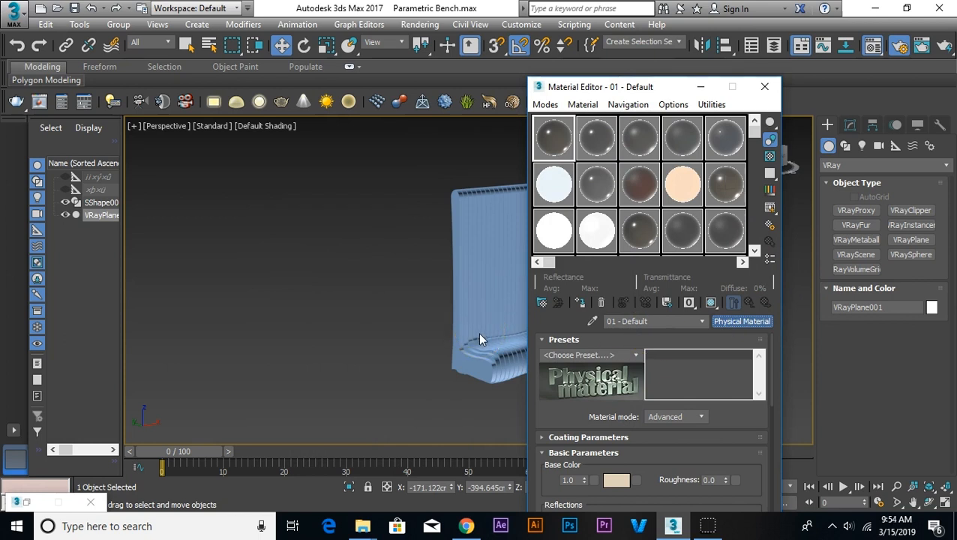
left_click(376, 279)
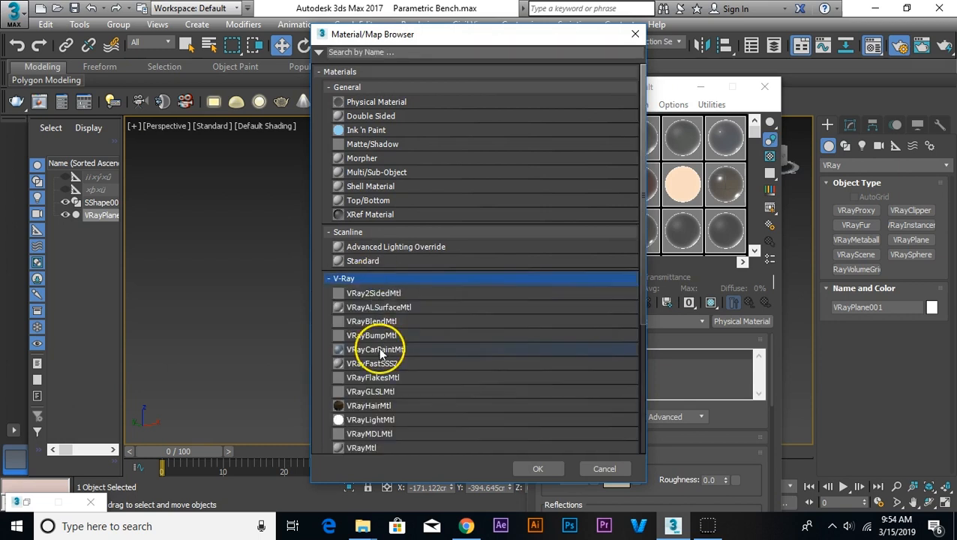
double_click(375, 448)
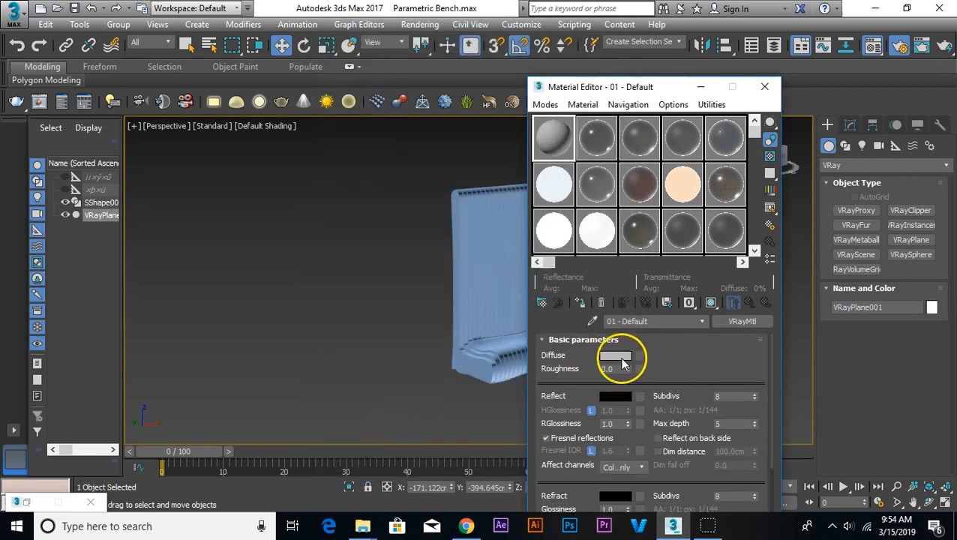
left_click(622, 359)
left_click_drag(408, 136, 408, 119)
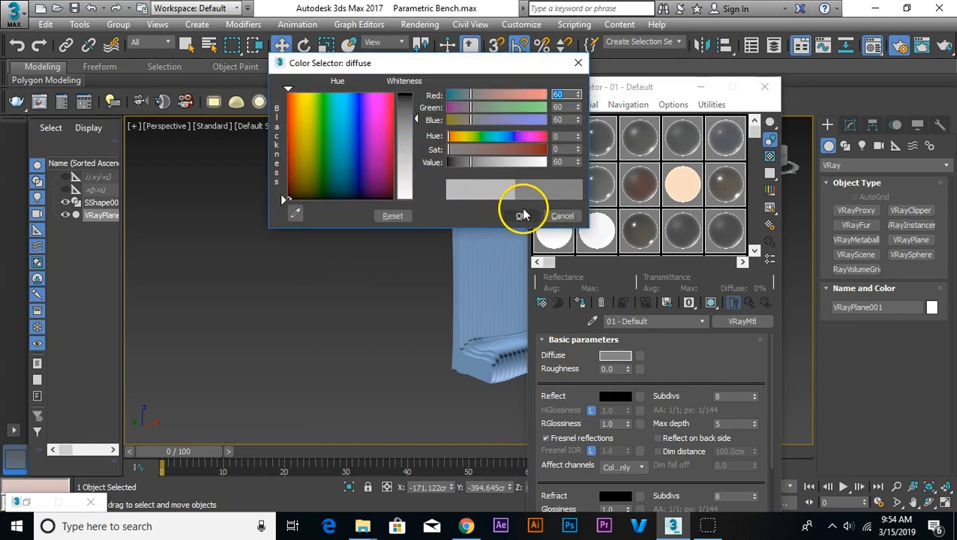
left_click(523, 215)
Step: Set the material's reflection colour to grey value 174 and its RGlossiness to 0.8
left_click(614, 396)
left_click(399, 166)
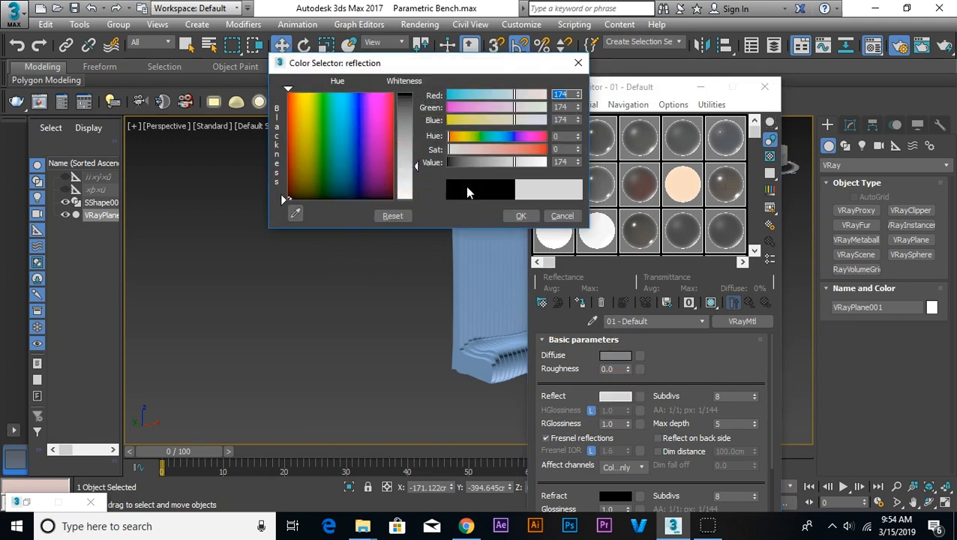
left_click(520, 216)
double_click(606, 424)
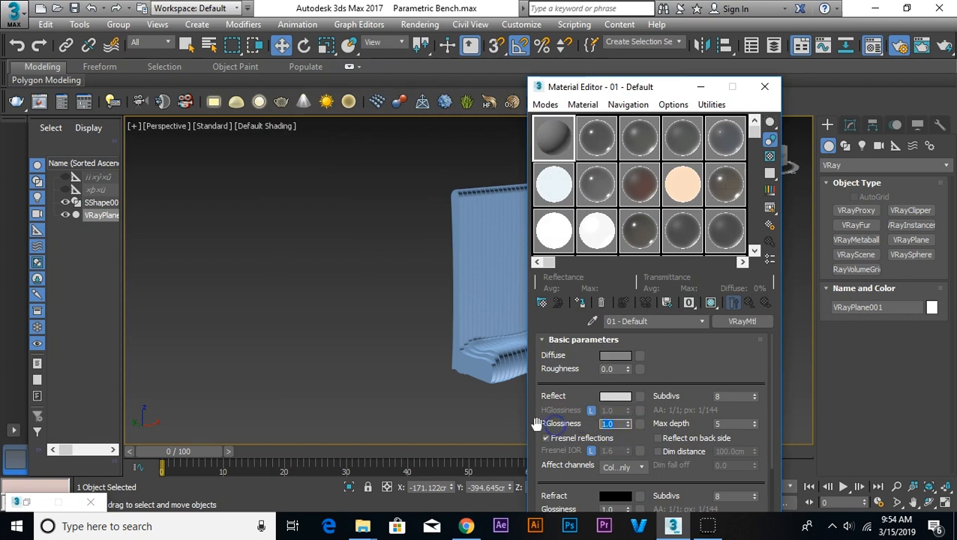
left_click_drag(692, 87, 388, 62)
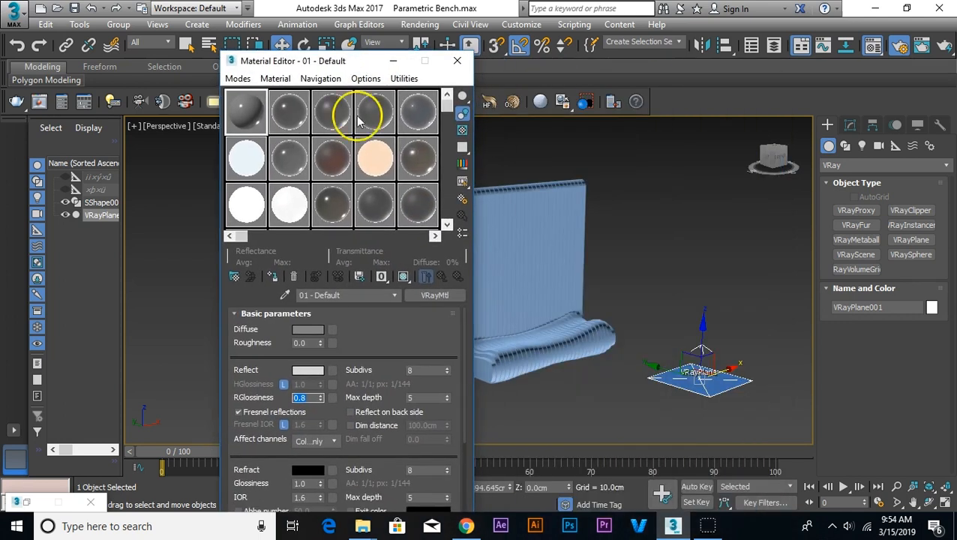
left_click(393, 60)
Step: Clone the floor VRayPlane as an instance behind the bench and rotate the clone upright as a wall
mouse_move(660, 367)
left_mouse_down("shift")
mouse_move(524, 280)
mouse_move(276, 255)
left_mouse_up("shift")
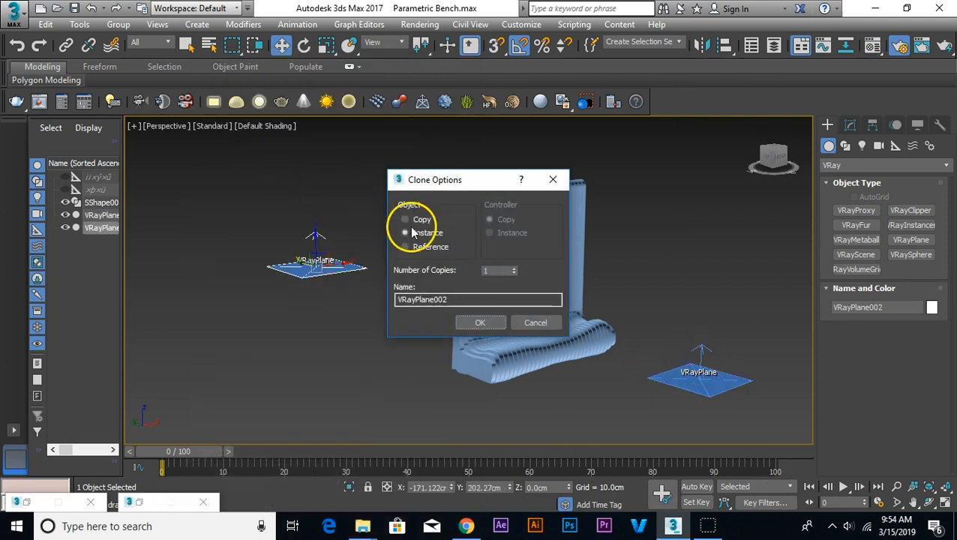
left_click(481, 323)
right_click(341, 265)
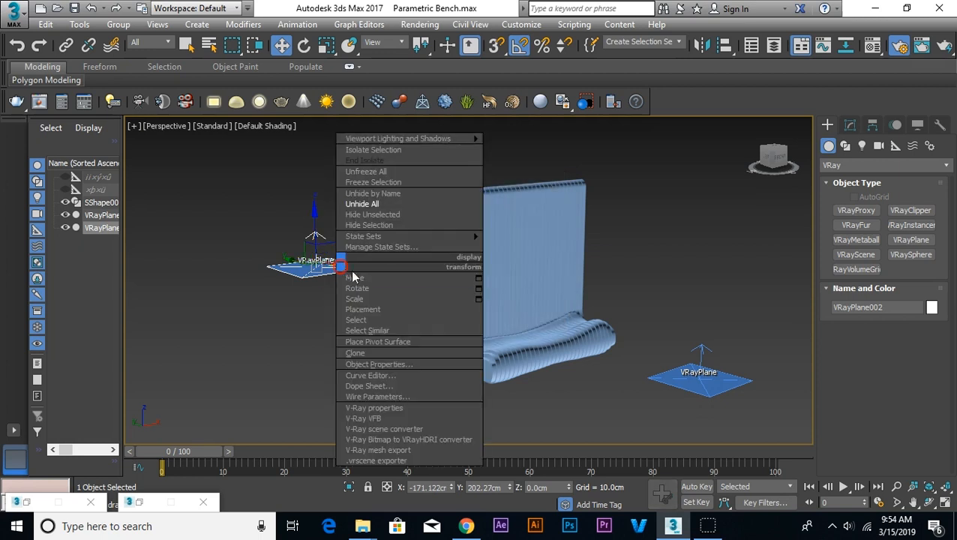
left_click(357, 288)
left_click_drag(344, 252, 341, 250)
left_click(402, 238)
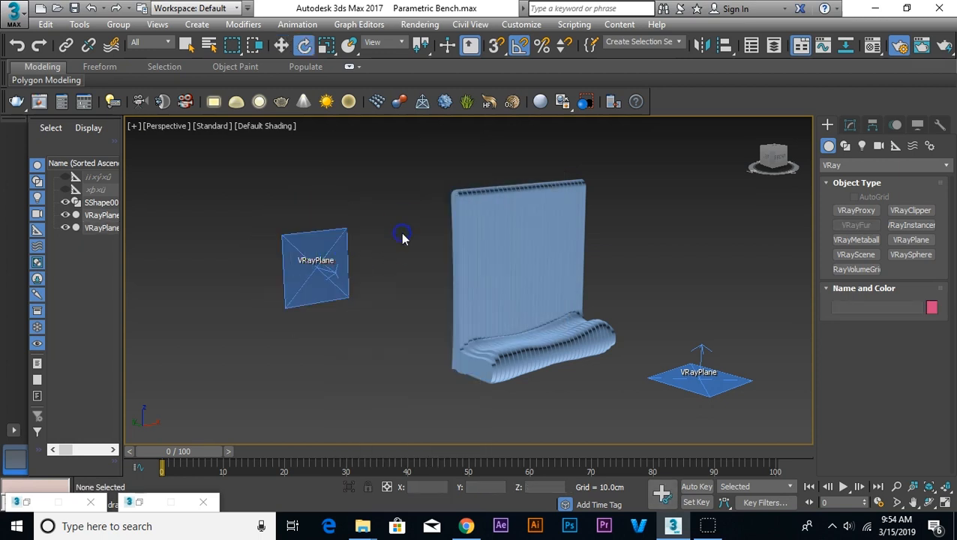
middle_click_drag(640, 309, 637, 307)
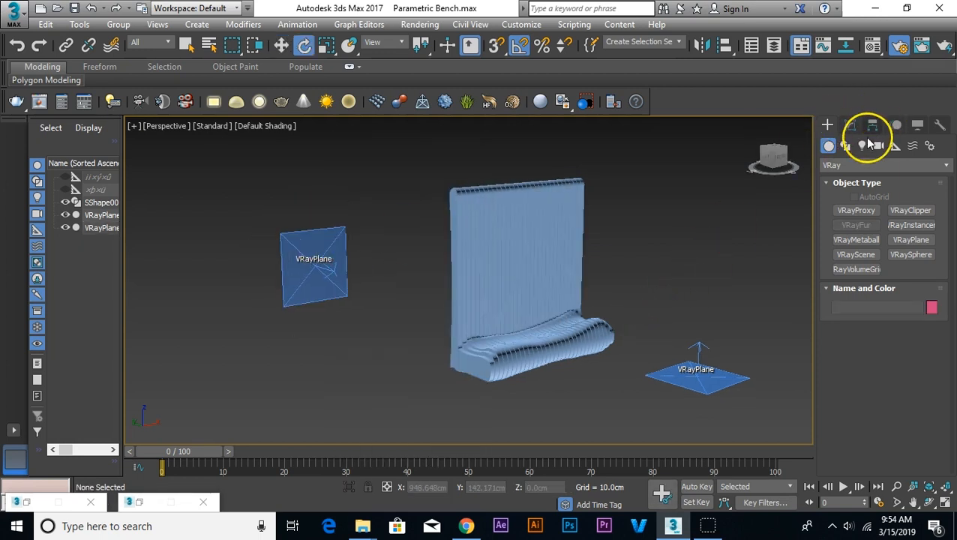
Step: Create a VRayLight of type Dome on the ground beside the bench
left_click(862, 146)
left_click(862, 165)
left_click(832, 204)
left_click(858, 209)
left_click(902, 302)
left_click(901, 325)
left_click(786, 349)
left_click(906, 377)
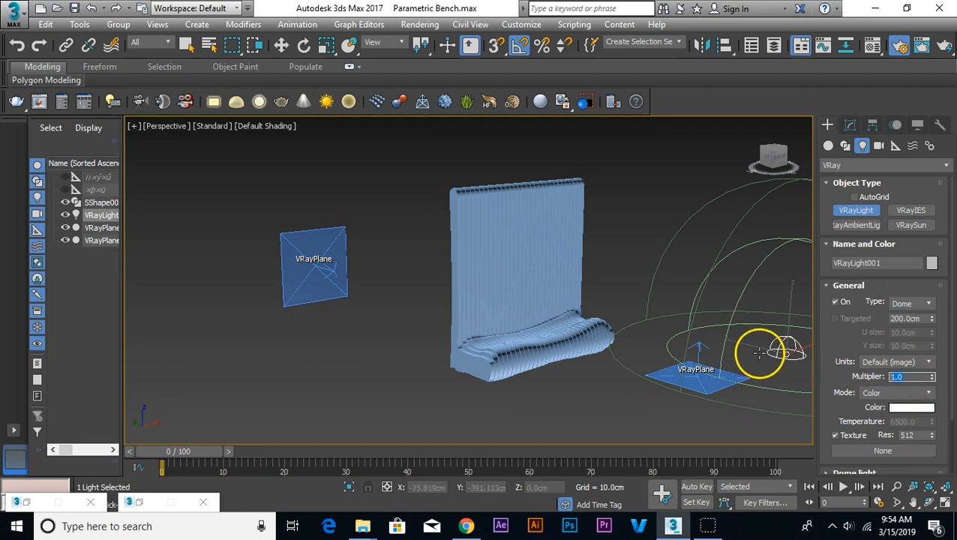
right_click(572, 384)
Step: With the Front view active, create a V-Ray camera by running its creation command in MAXScript
scroll(574, 386, "up", 3)
key("t")
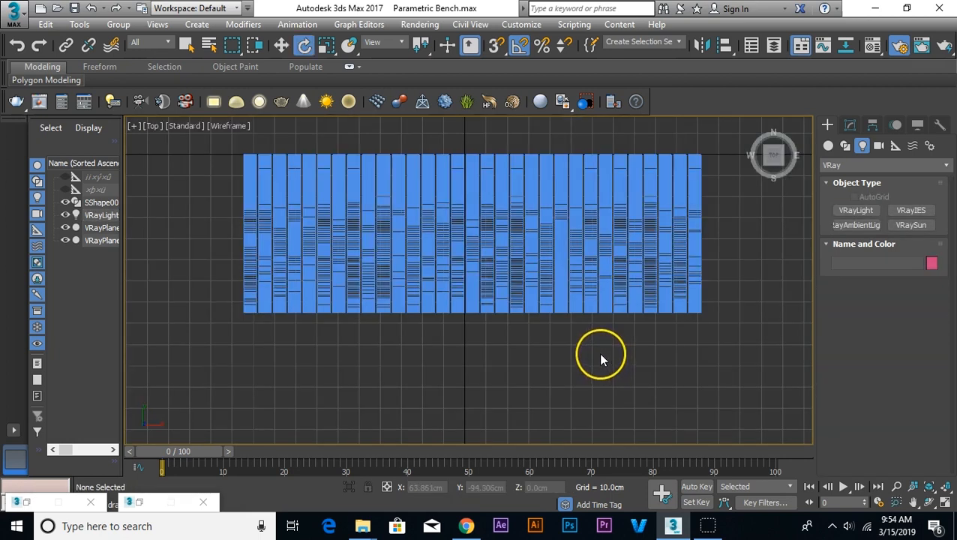
scroll(598, 353, "down", 8)
scroll(618, 359, "up", 6)
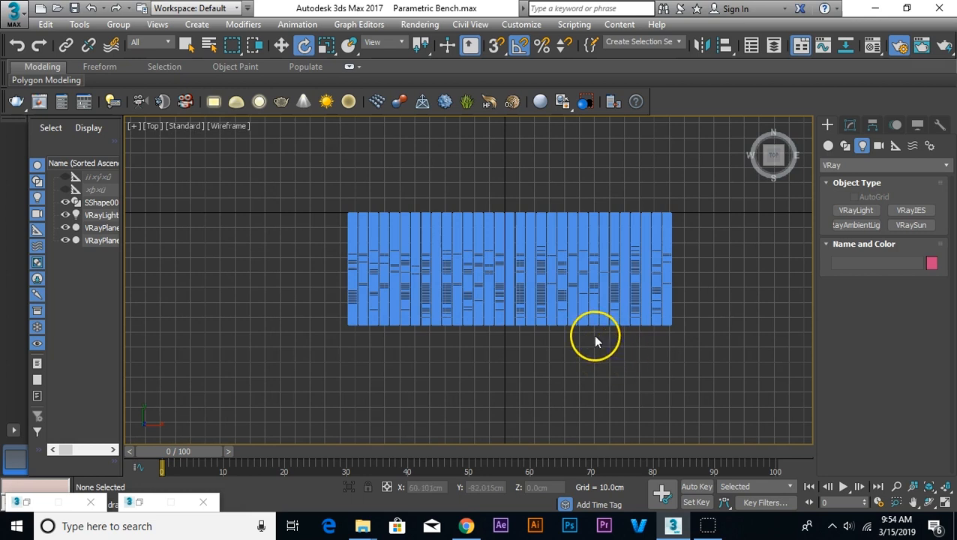
key("f")
scroll(569, 347, "down", 6)
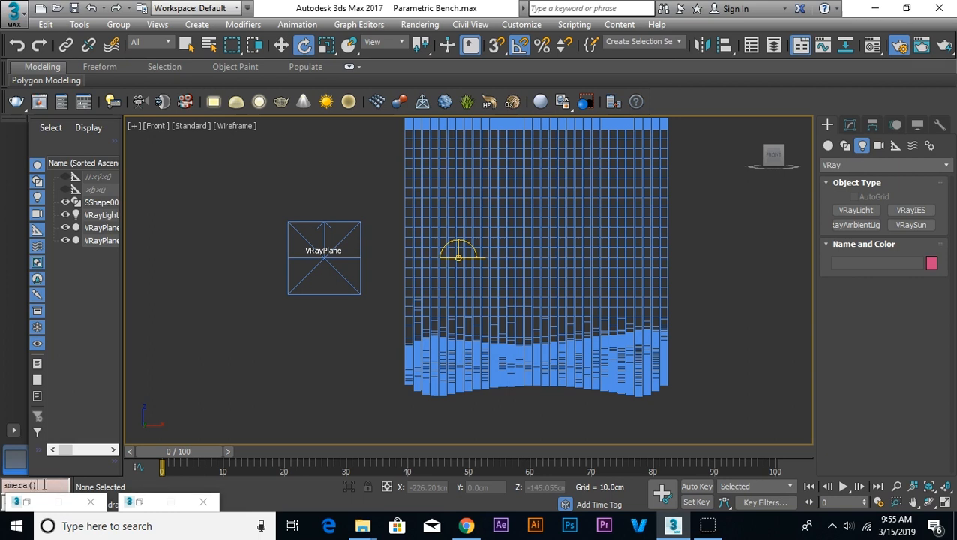
key("Return")
scroll(551, 252, "up", 5)
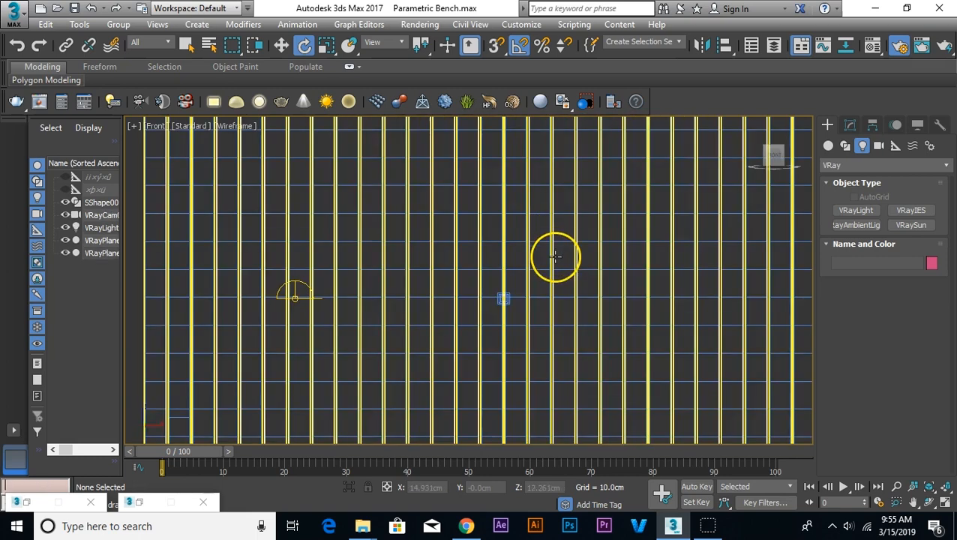
Step: Make the V-Ray camera targeted and move it in the Top view straight out in front of the bench
left_click(504, 298)
scroll(502, 299, "up", 2)
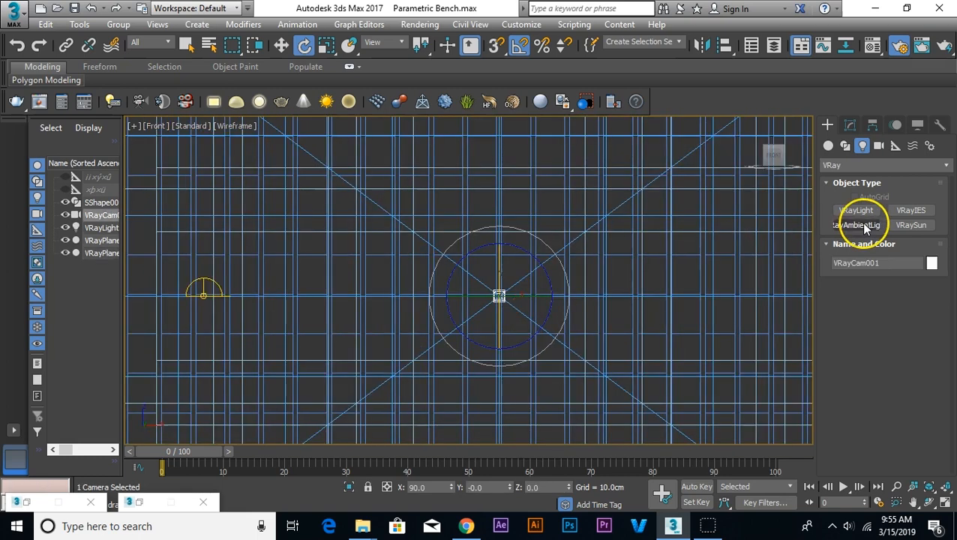
left_click(850, 126)
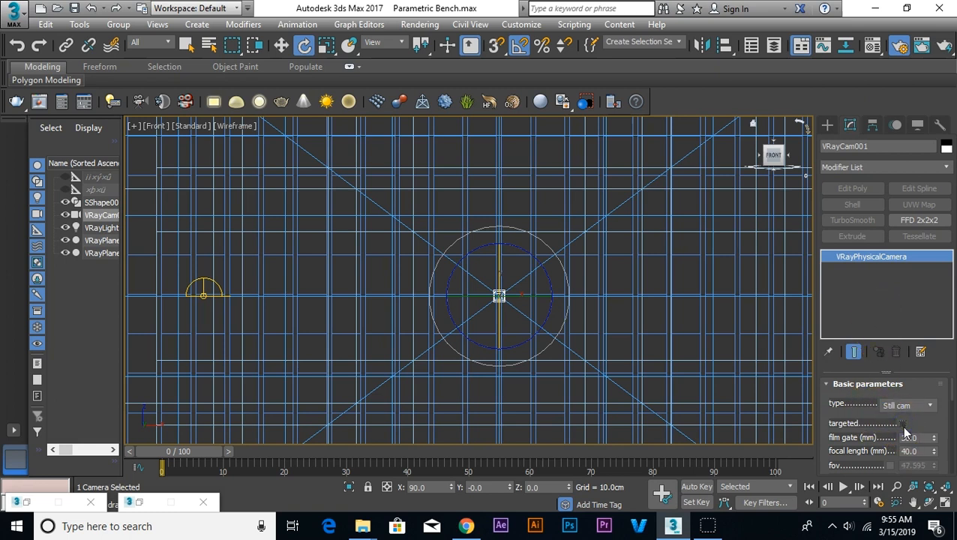
left_click(902, 423)
key("t")
right_click(527, 192)
left_click(539, 202)
left_click_drag(506, 173, 636, 391)
left_click(373, 190)
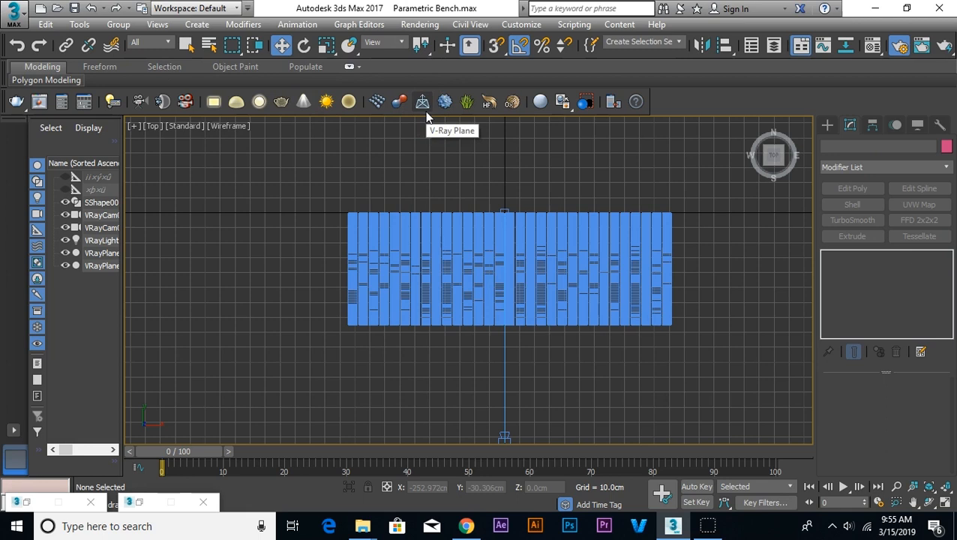
left_click(827, 125)
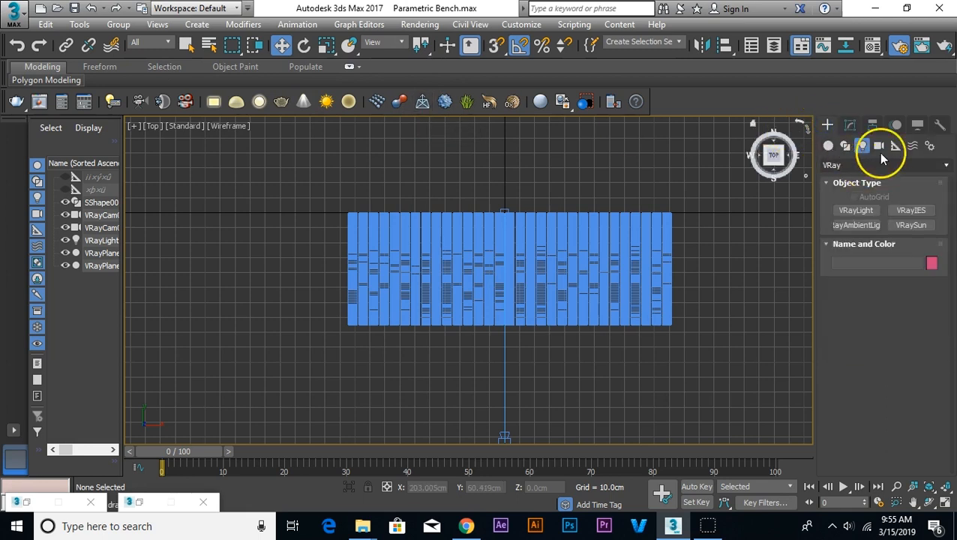
left_click(879, 146)
left_click(863, 165)
left_click(831, 187)
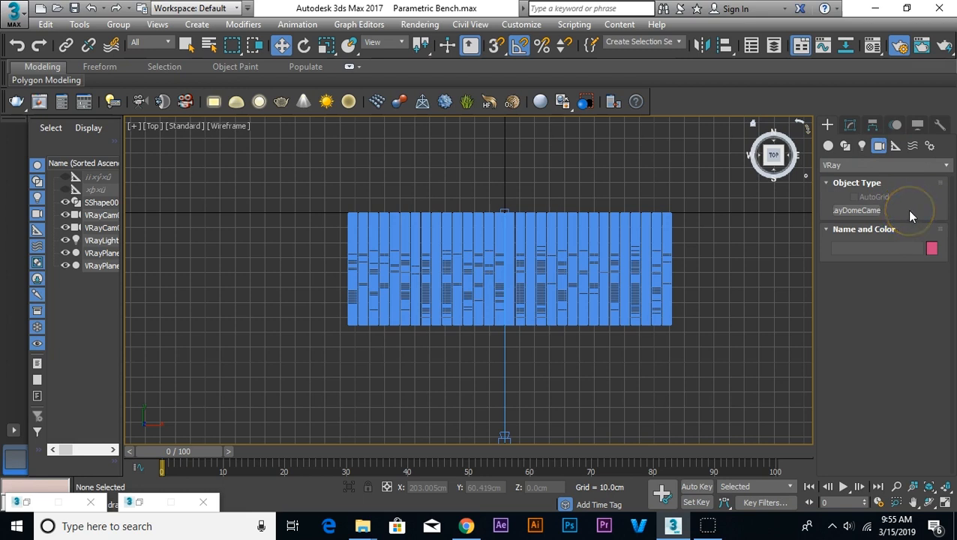
left_click(858, 166)
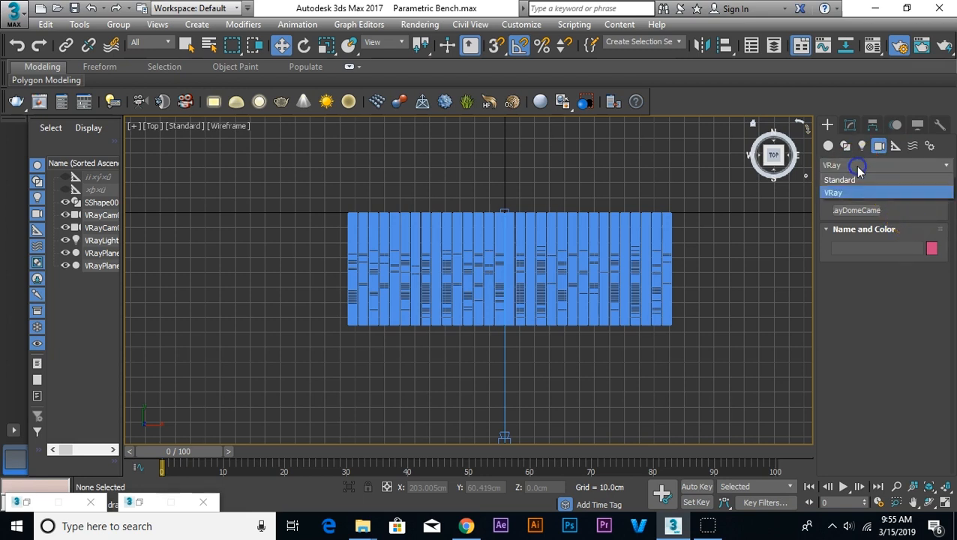
left_click(841, 177)
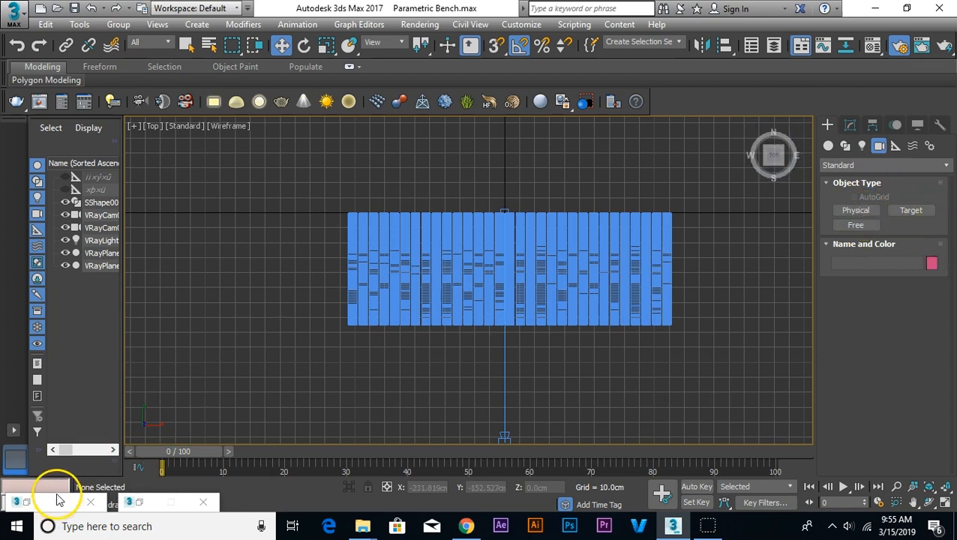
Step: Move the camera in the Top view to about X -299 cm, Y -221 cm, viewing the bench diagonally from its front-left side
middle_click_drag(567, 396, 544, 350)
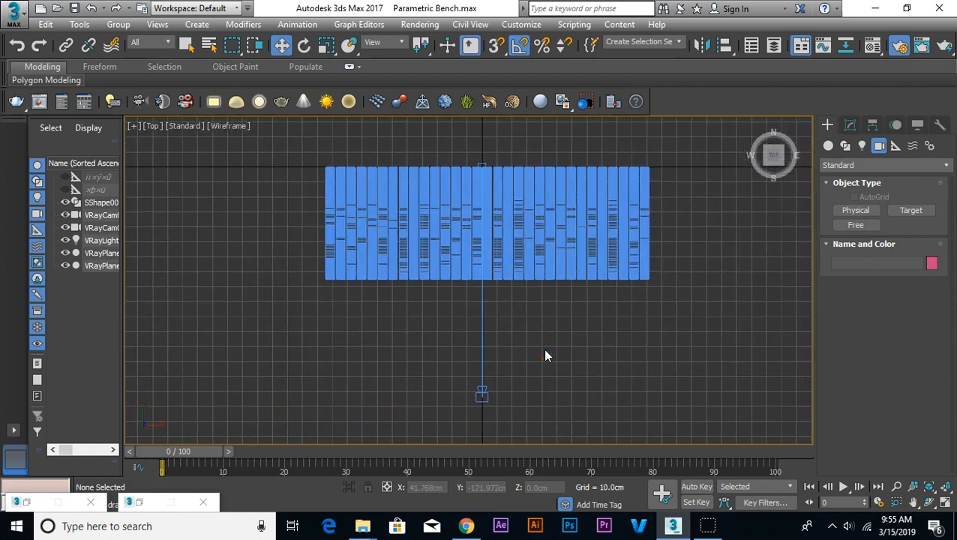
left_click_drag(525, 394, 444, 413)
left_click_drag(495, 354, 376, 396)
scroll(517, 363, "down", 4)
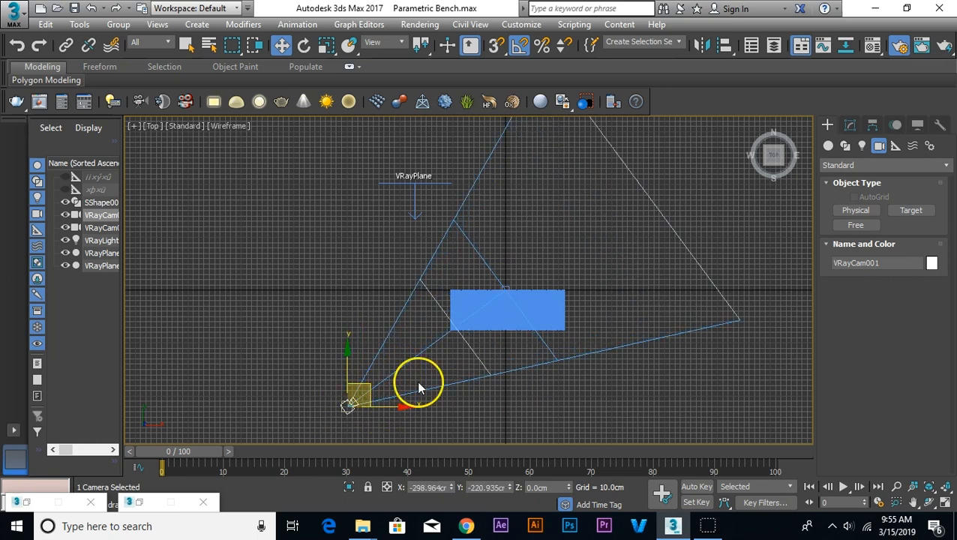
Step: Look through the V-Ray camera with safe frames on, then dolly back and orbit it to frame the whole bench
key("c")
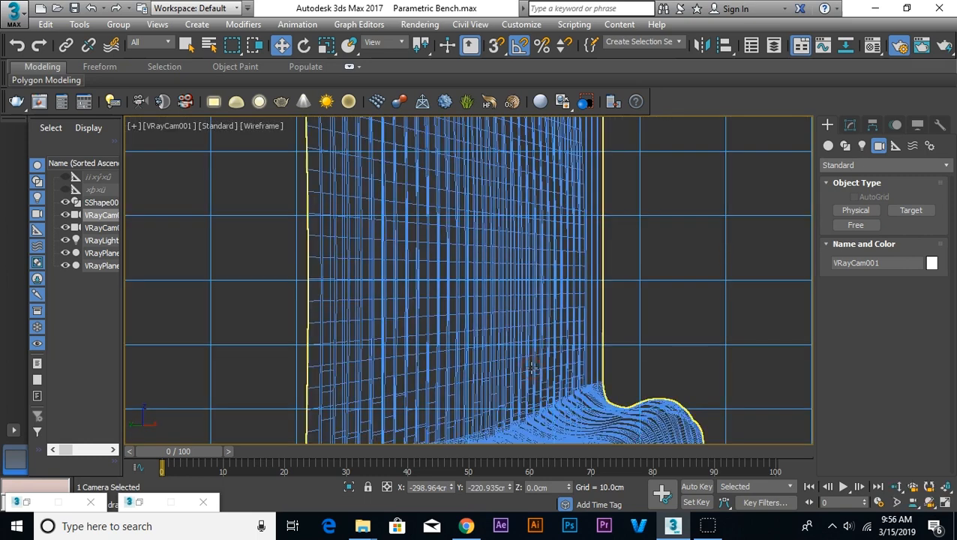
left_click(897, 486)
left_click_drag(637, 345, 634, 398)
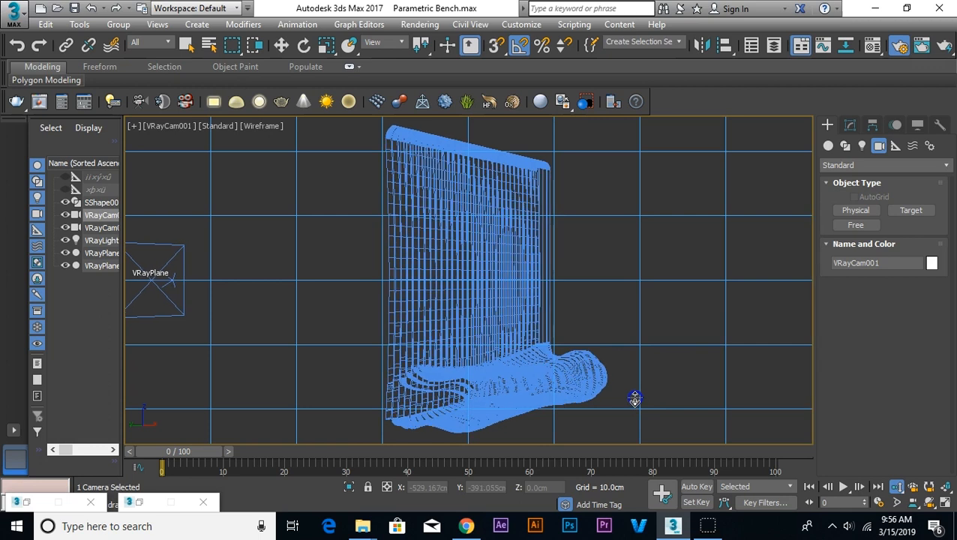
key("shift+f")
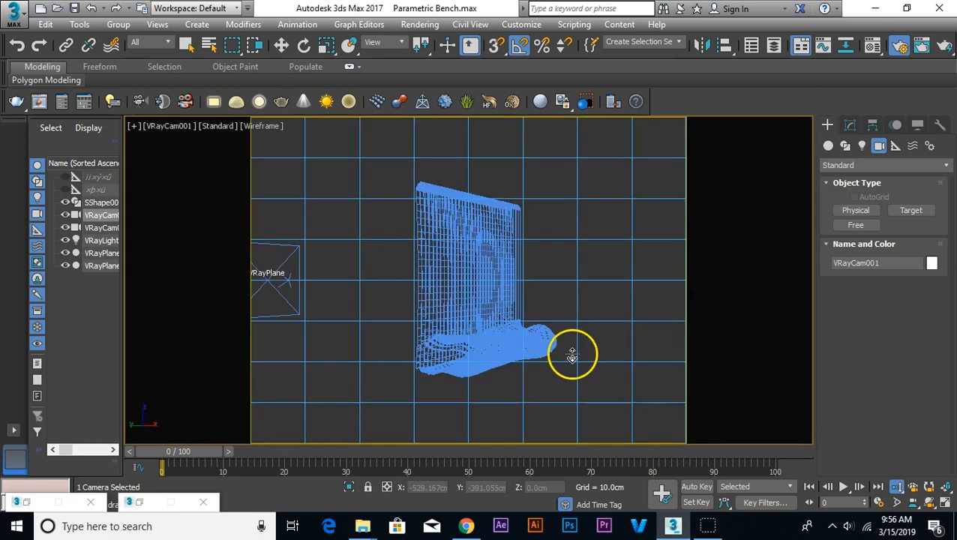
left_click_drag(565, 330, 489, 307)
left_click(929, 502)
right_click(562, 295)
left_click(548, 161)
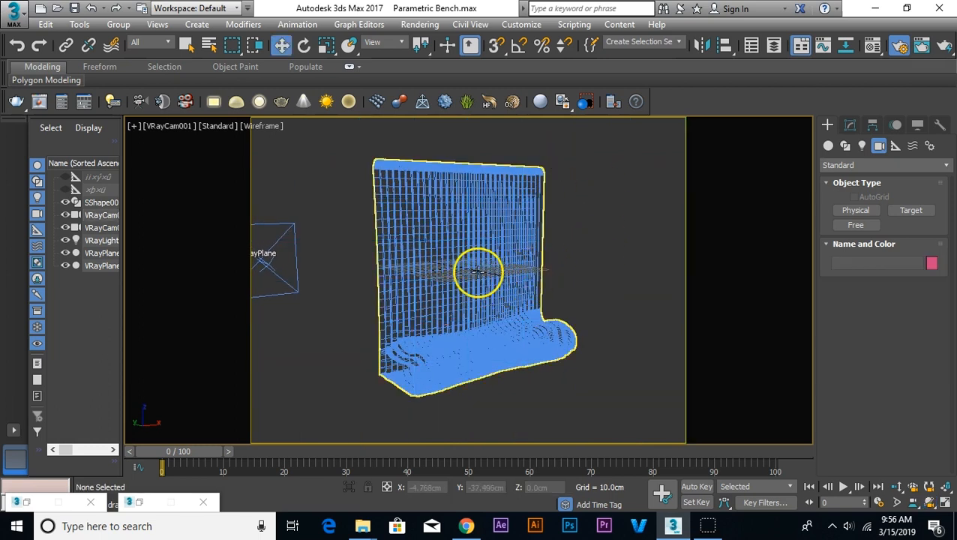
Step: Raise the bench in the Front view to about Z 119 cm so its base sits at ground level
left_click(468, 389)
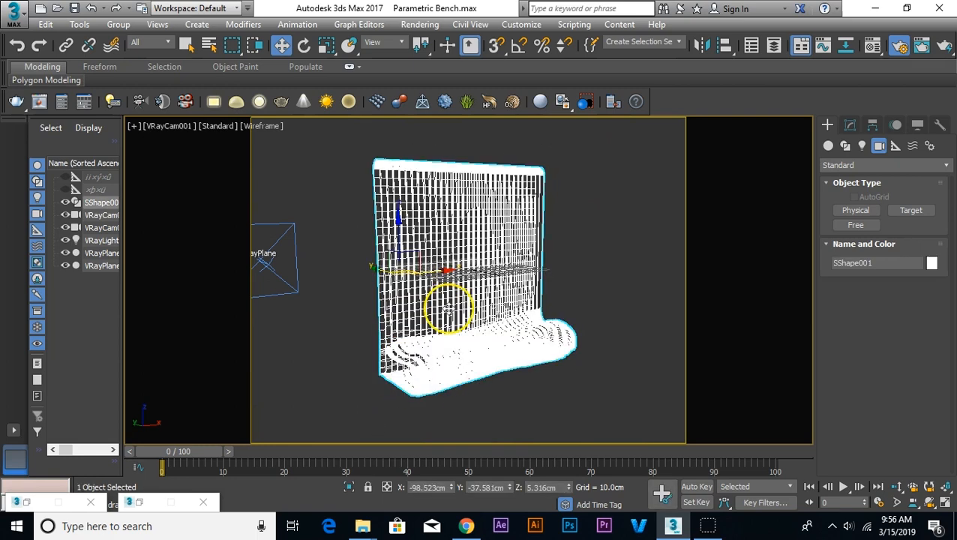
key("f")
scroll(441, 316, "down", 7)
scroll(433, 331, "up", 4)
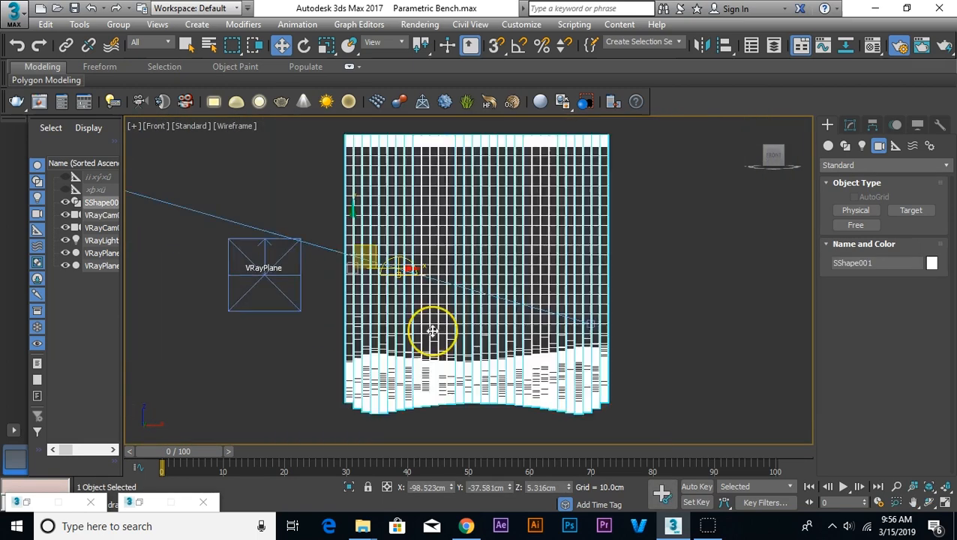
scroll(433, 330, "up", 2)
scroll(434, 331, "down", 4)
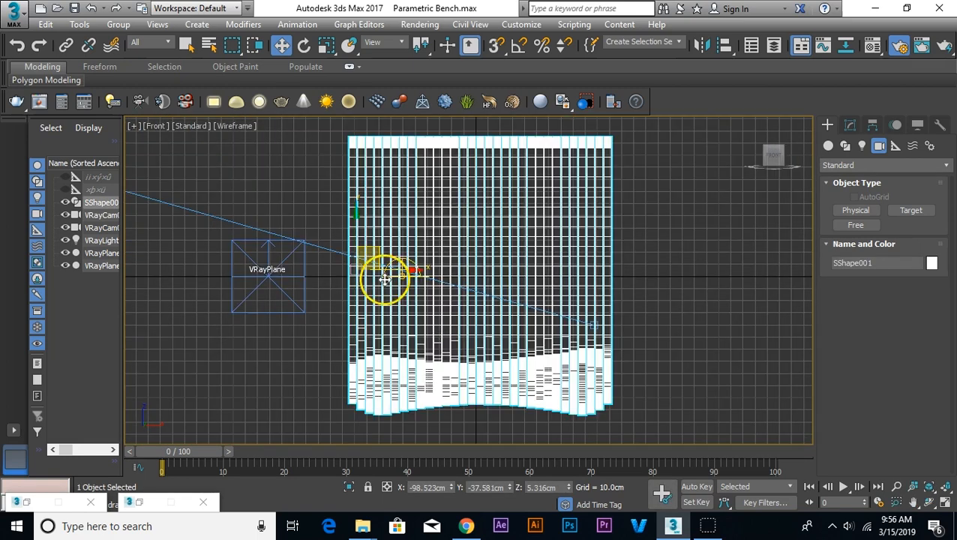
left_click_drag(357, 236, 347, 105)
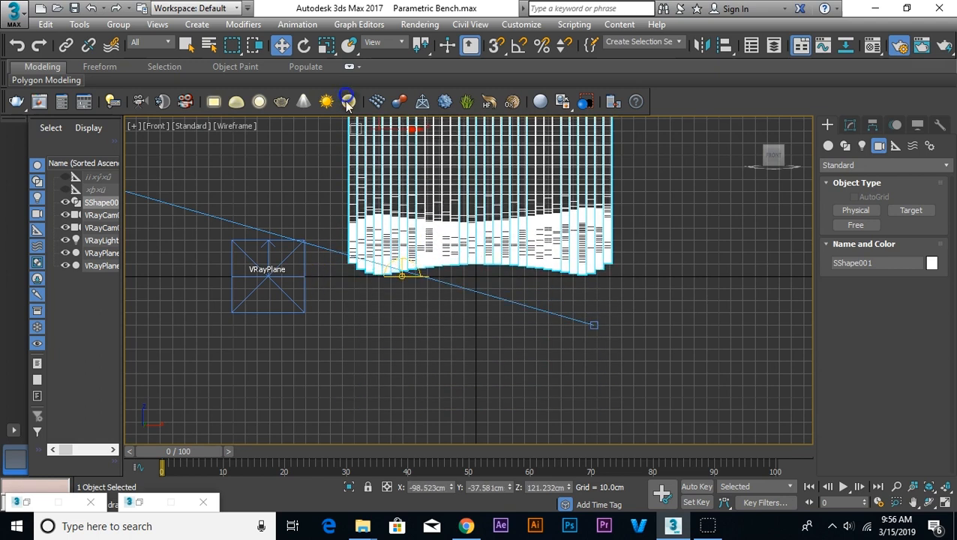
scroll(372, 260, "up", 6)
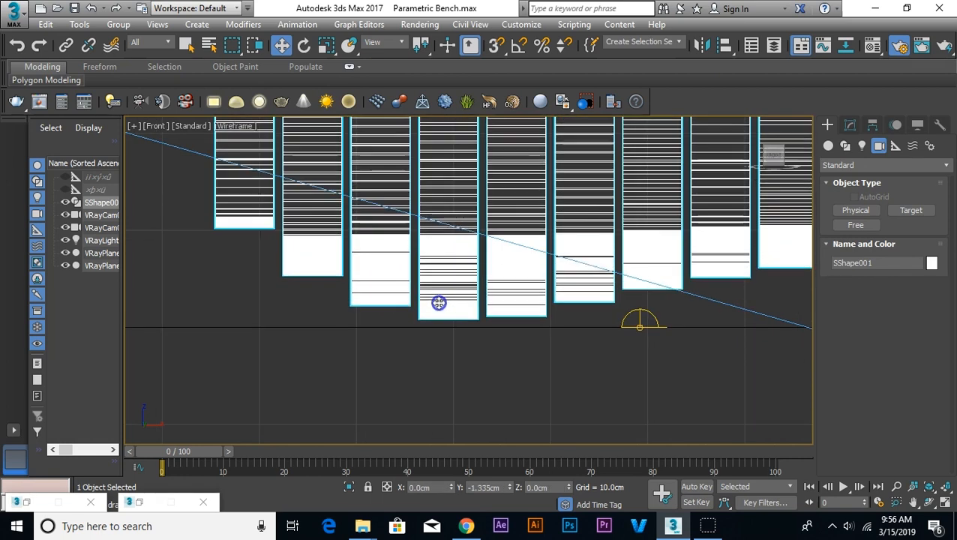
left_click(462, 393)
Step: Reframe the raised bench in a shaded camera view and run a V-Ray test render
key("c")
middle_click_drag(538, 159, 542, 263)
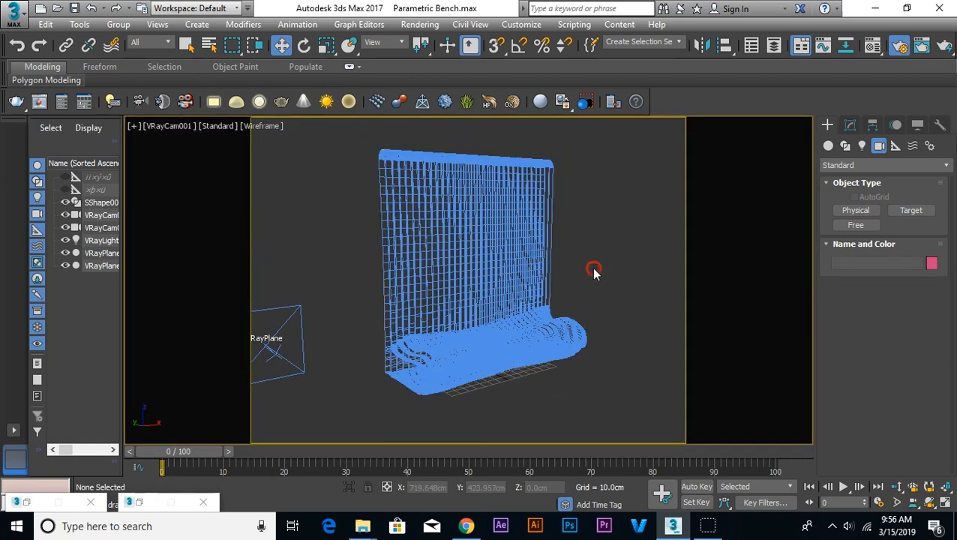
right_click(594, 269)
left_click(597, 273)
key("F3")
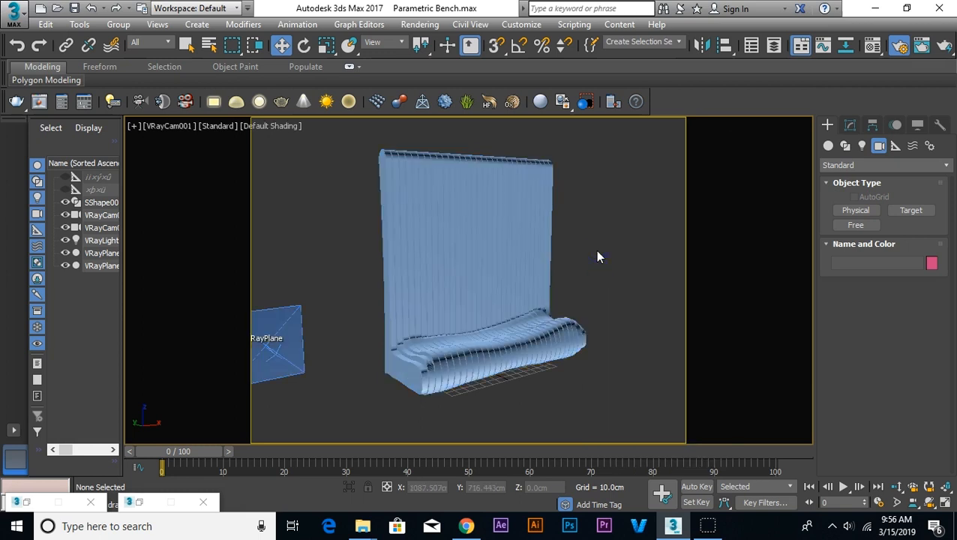
key("shift+q")
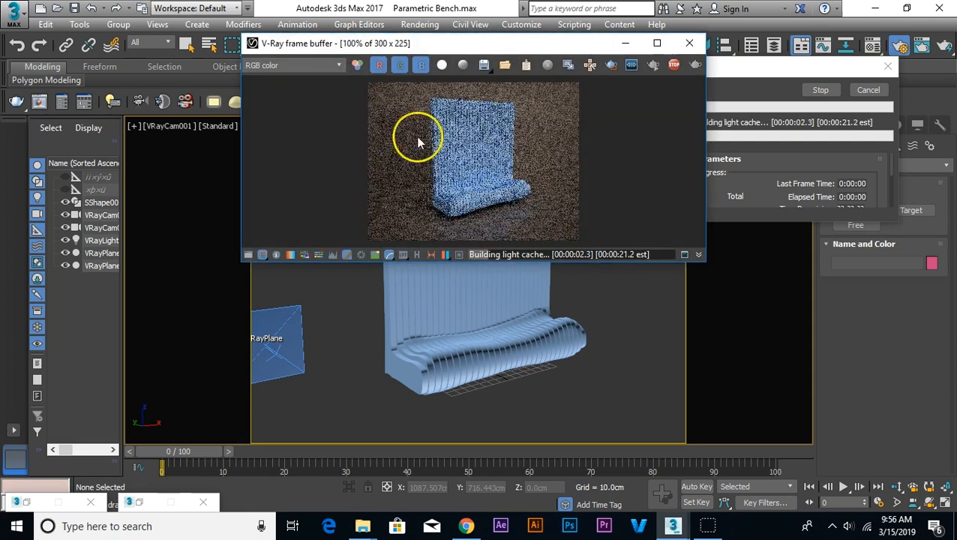
left_click(688, 43)
Step: Change the 02 - Default material to VRayMtl and assign it to the bench
left_click(450, 316)
left_click(872, 44)
left_click(291, 117)
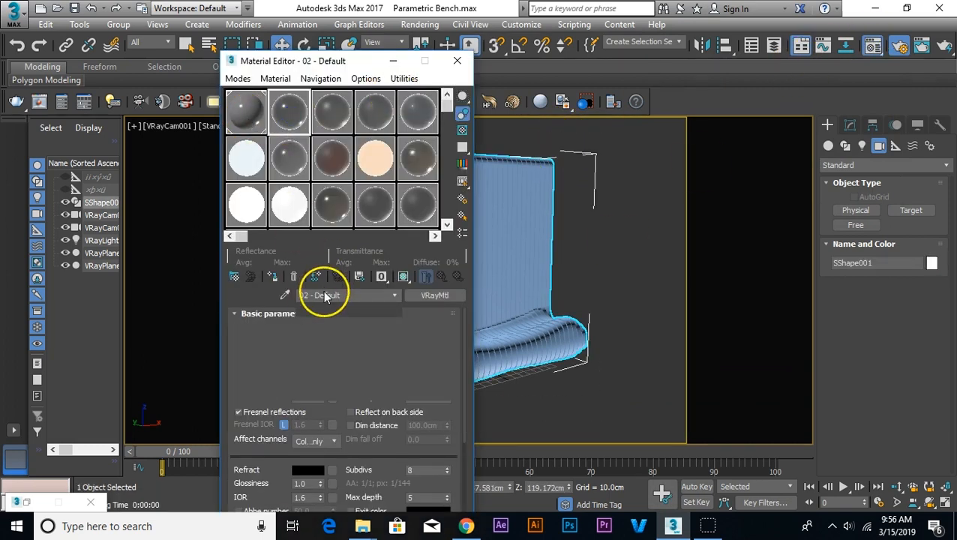
left_click(424, 295)
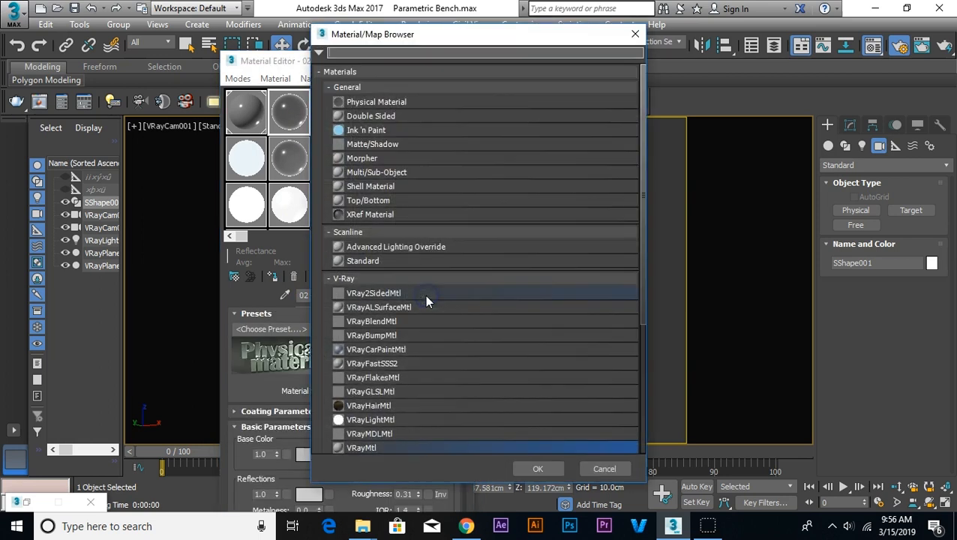
double_click(359, 446)
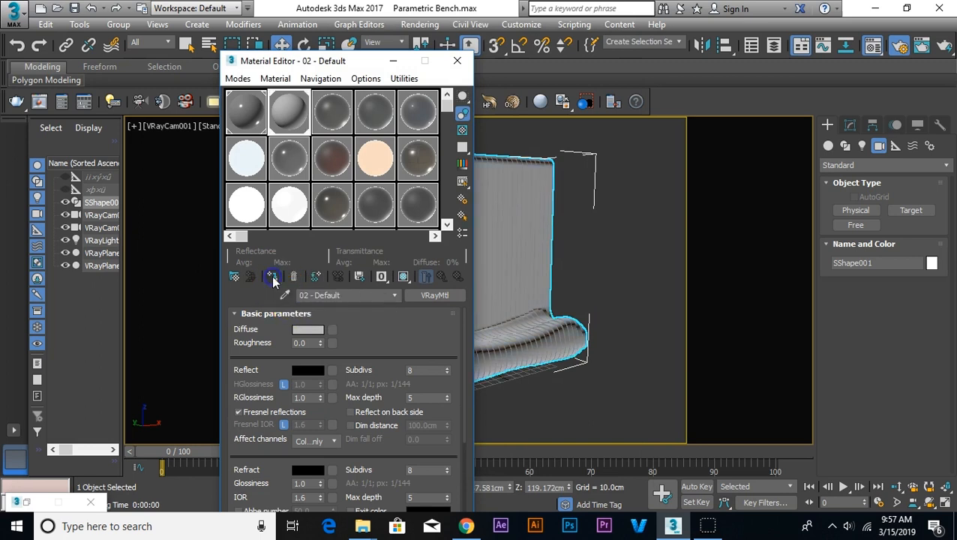
Step: Load the Old raw wood texture-seamless bitmap as the diffuse map, shown in the viewport with real-world scale off
left_click(332, 330)
double_click(361, 95)
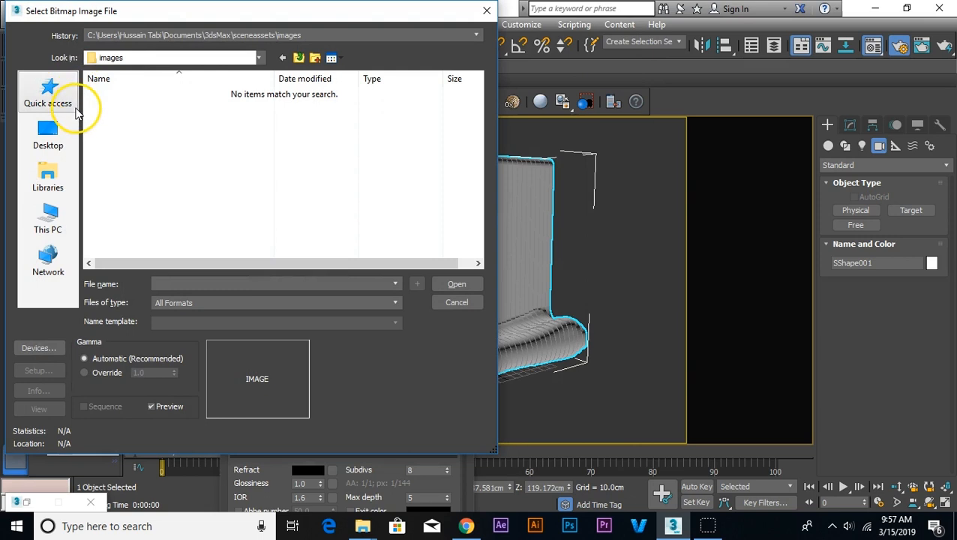
left_click(49, 136)
double_click(285, 234)
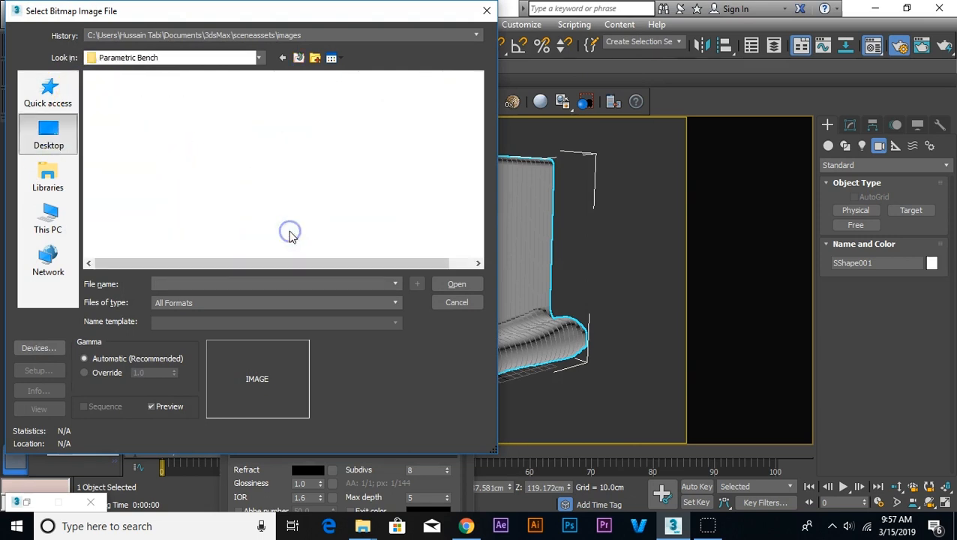
left_click(158, 138)
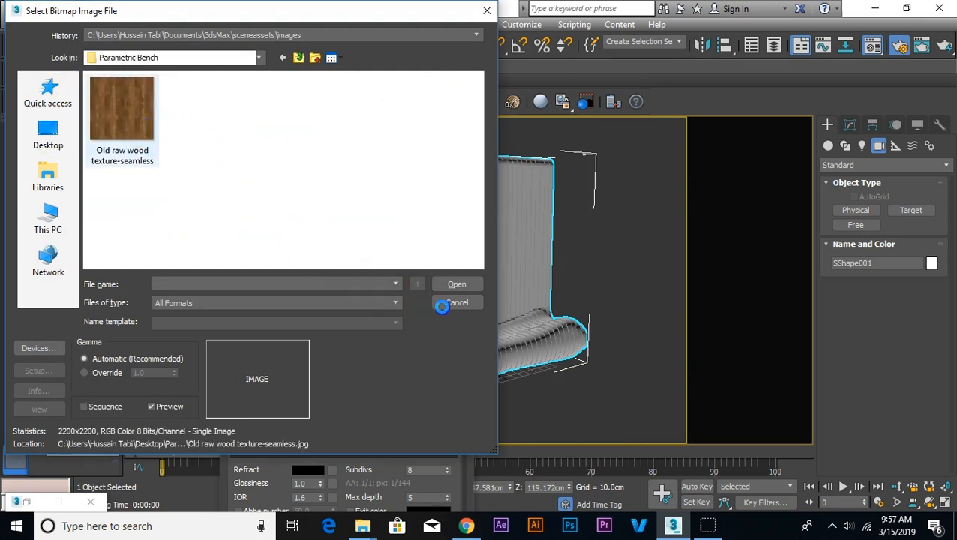
key("Return")
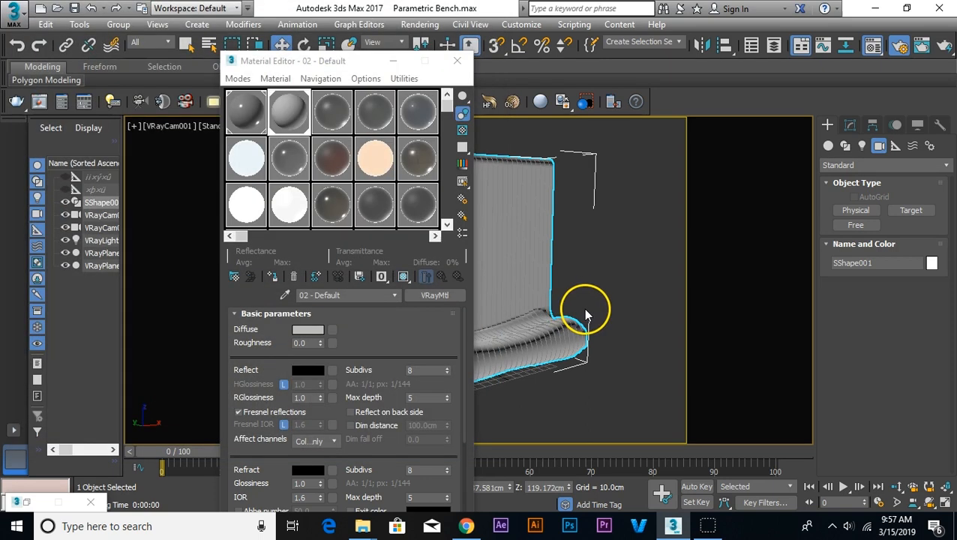
left_click(401, 277)
left_click(238, 361)
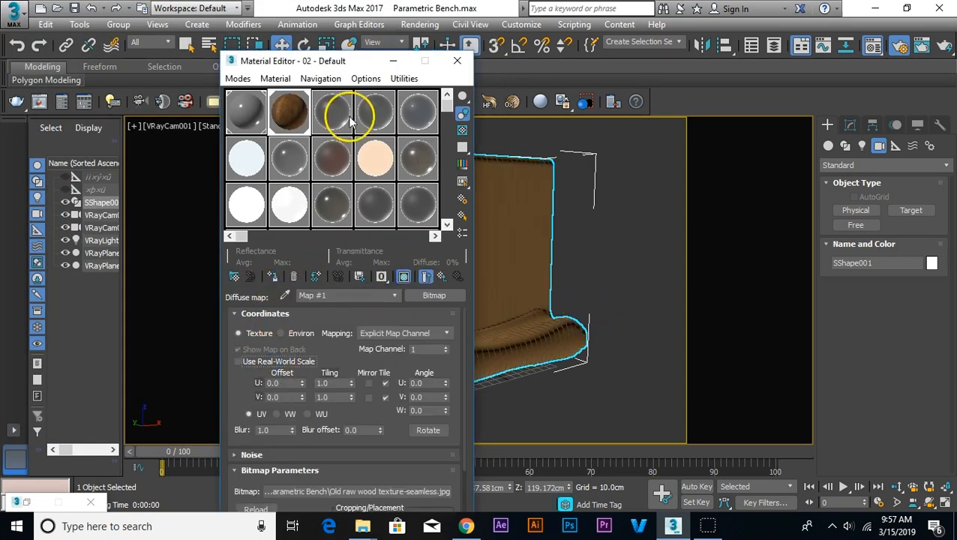
Step: Add a UVW Map modifier with Box mapping to the bench
left_click(400, 61)
left_click(850, 125)
left_click(861, 167)
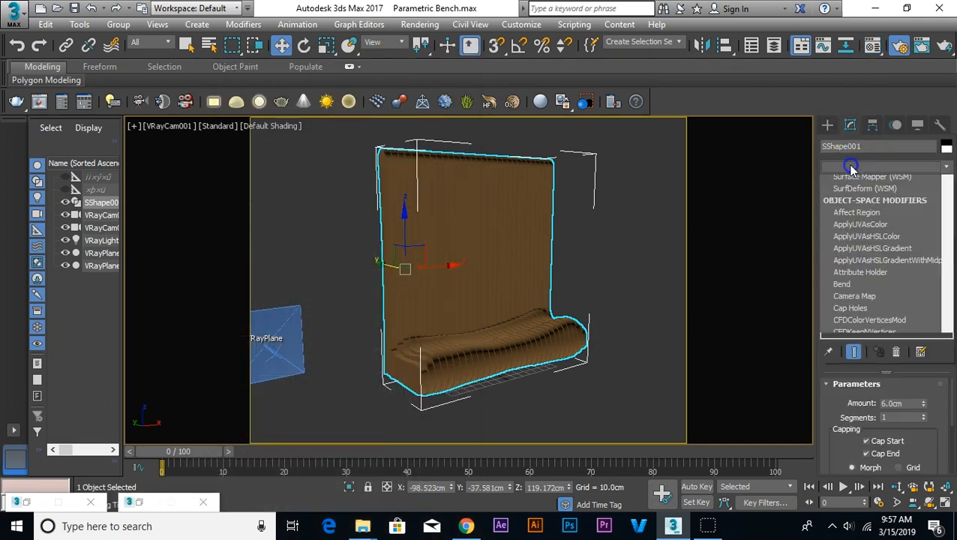
key("u")
left_click(851, 363)
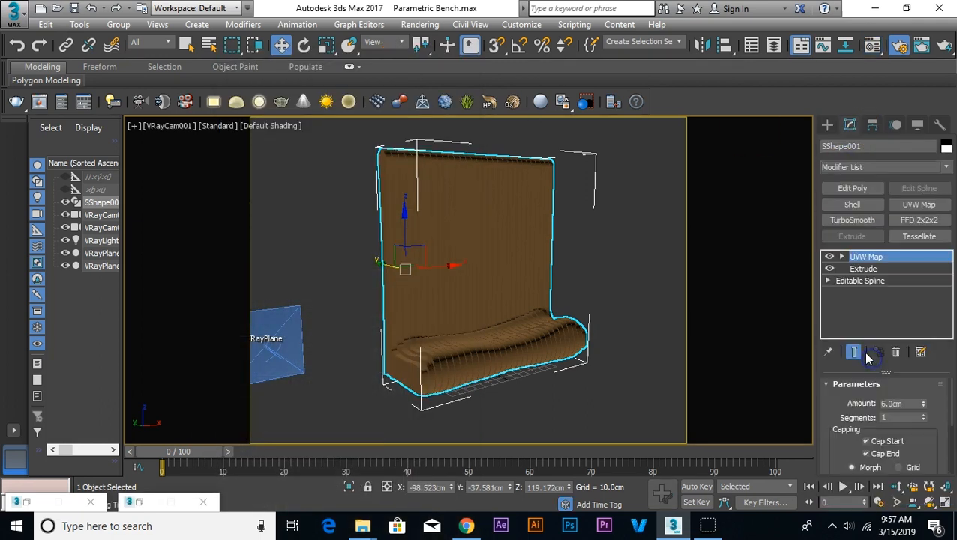
scroll(858, 450, "down", 5)
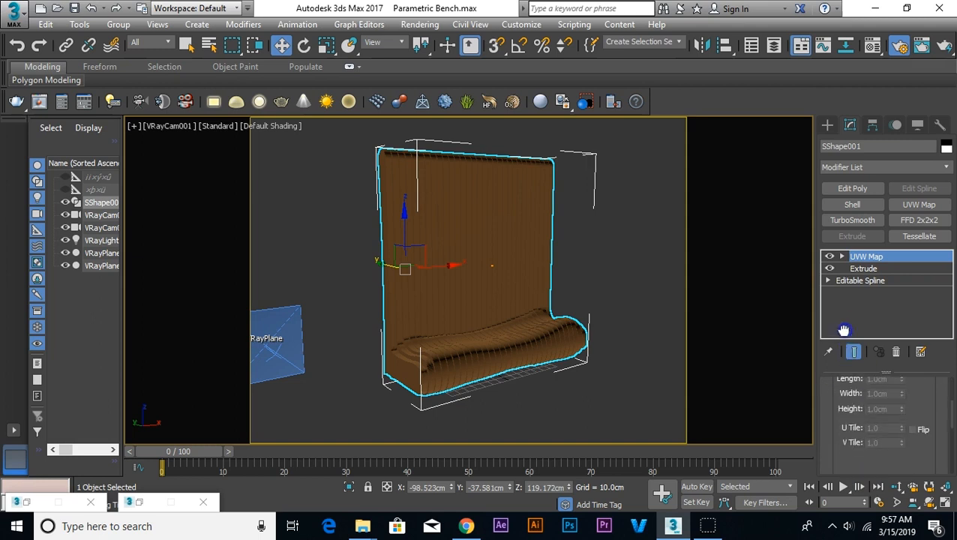
right_click(611, 269)
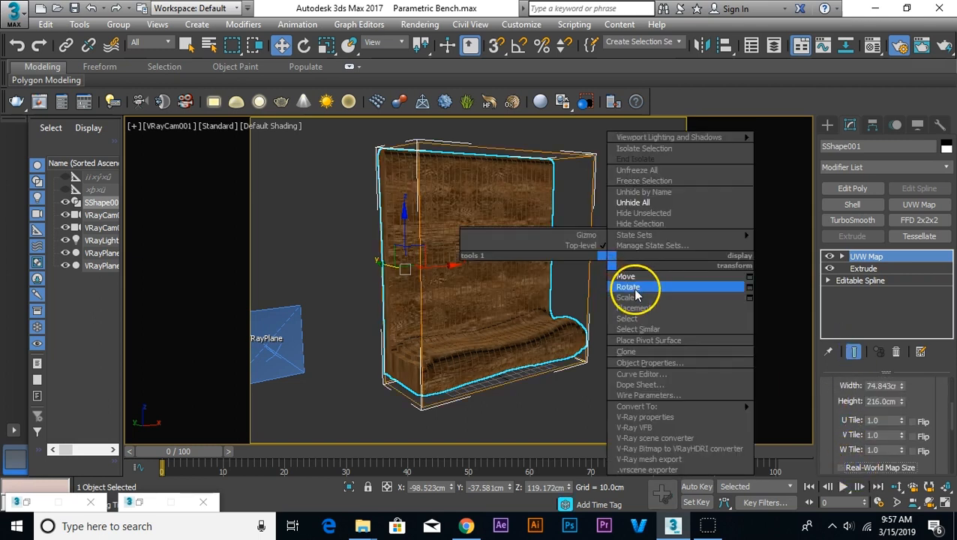
left_click(633, 284)
left_click_drag(384, 235, 379, 232)
key("ctrl+z")
Step: With angle snap on, rotate the UVW Map gizmo -90 degrees about Y so the backrest's wood grain runs vertically
left_click(842, 256)
left_click(867, 269)
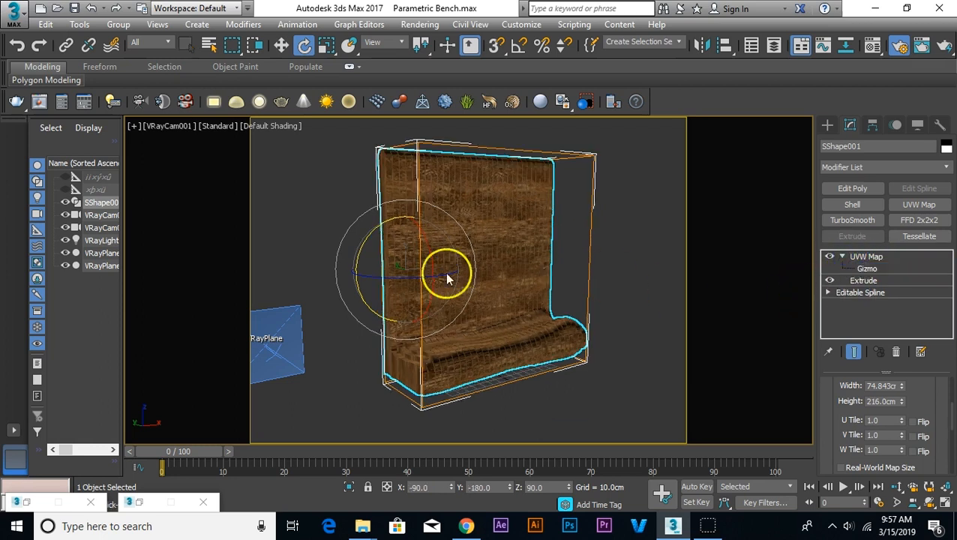
left_click_drag(453, 245, 459, 232)
key("ctrl+z")
left_click(516, 50)
key("ctrl+z")
right_click(457, 228)
left_click(469, 253)
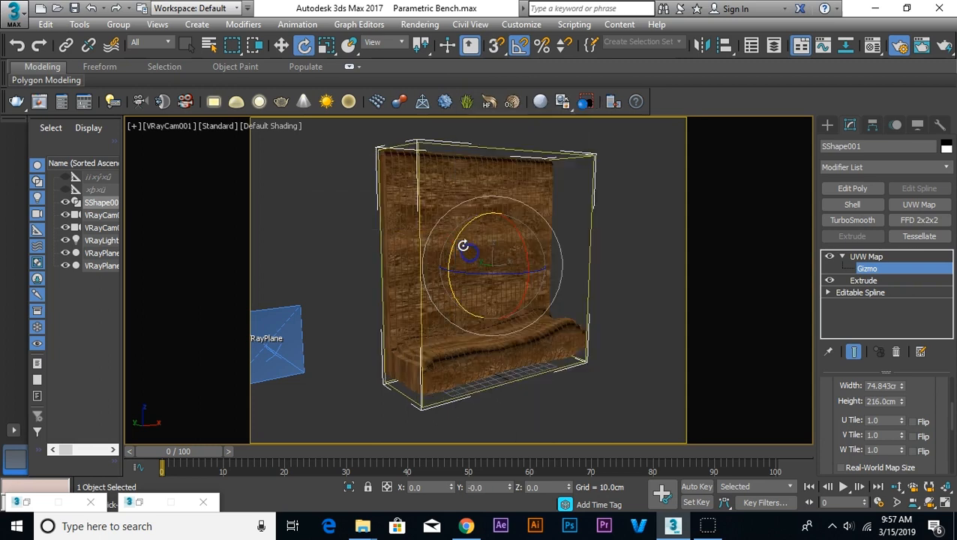
key("ctrl+y")
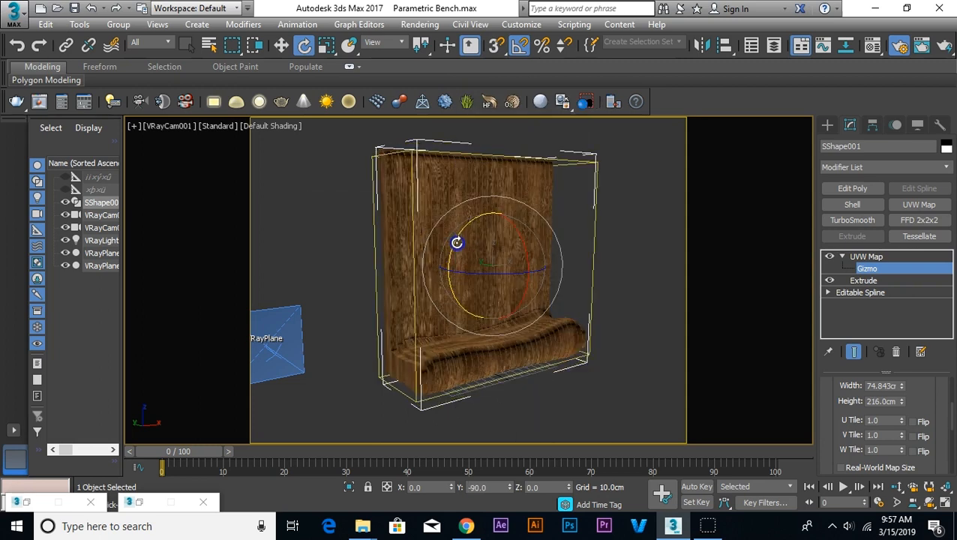
Step: Uniformly scale the bench's UVW Map gizmo down to about half size, and deselect the bench
right_click(459, 247)
left_click(492, 278)
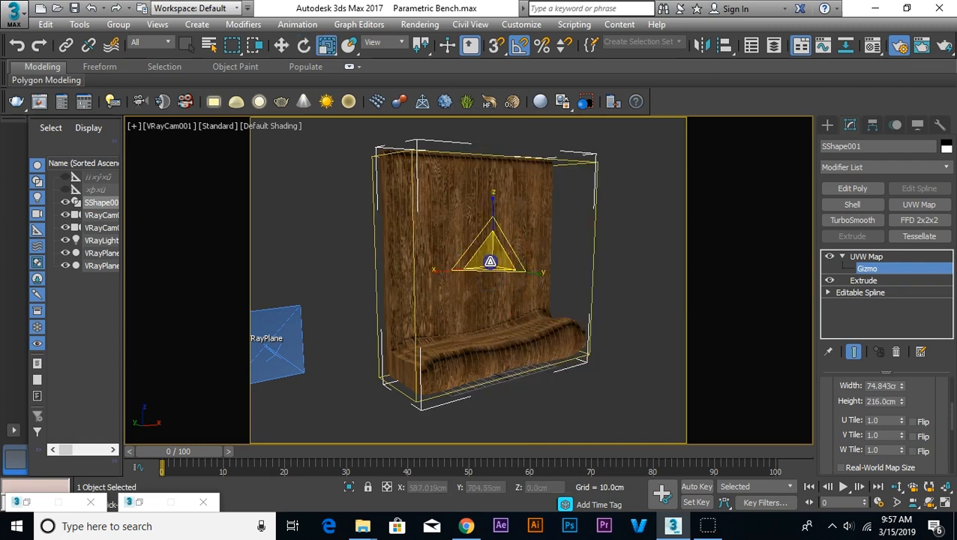
left_click_drag(492, 327, 524, 274)
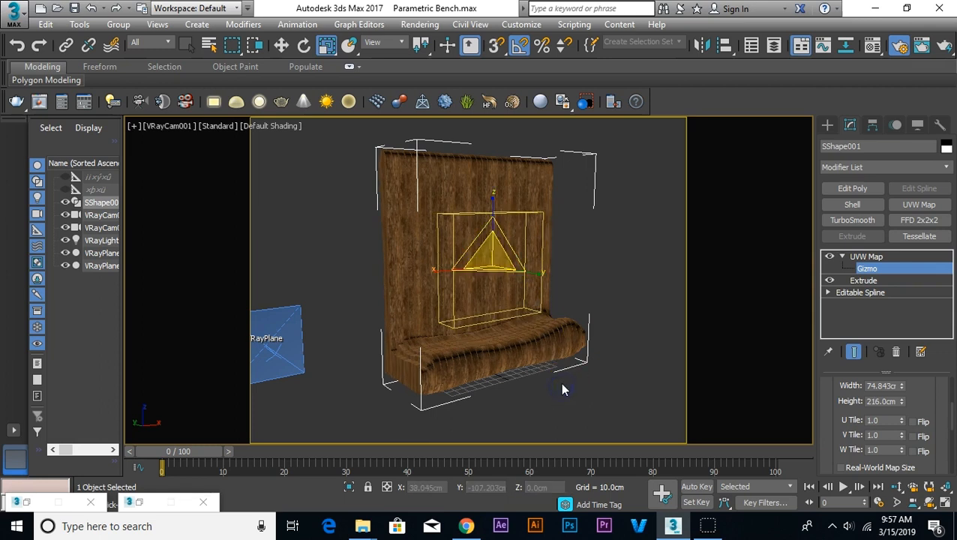
left_click(806, 255)
left_click(624, 249)
middle_click_drag(618, 250, 598, 254)
Step: Go back from the bitmap to the 02 - Default wood material's parameters and open its enlarged sample preview
left_click(872, 47)
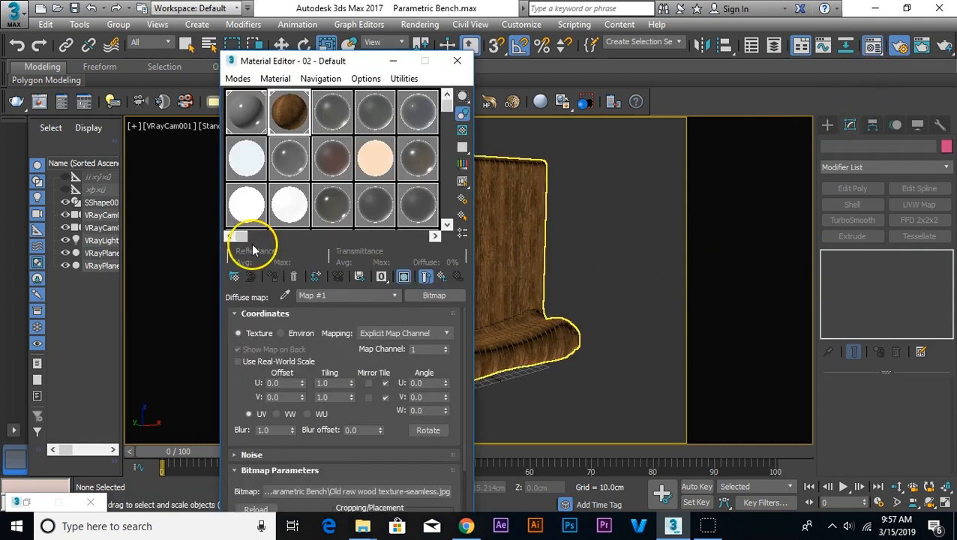
left_click(441, 276)
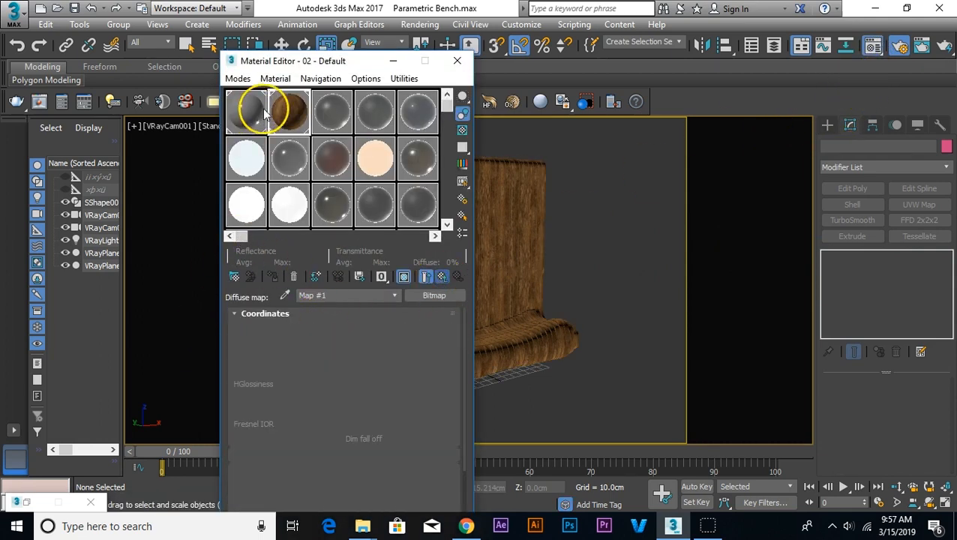
left_click(290, 111)
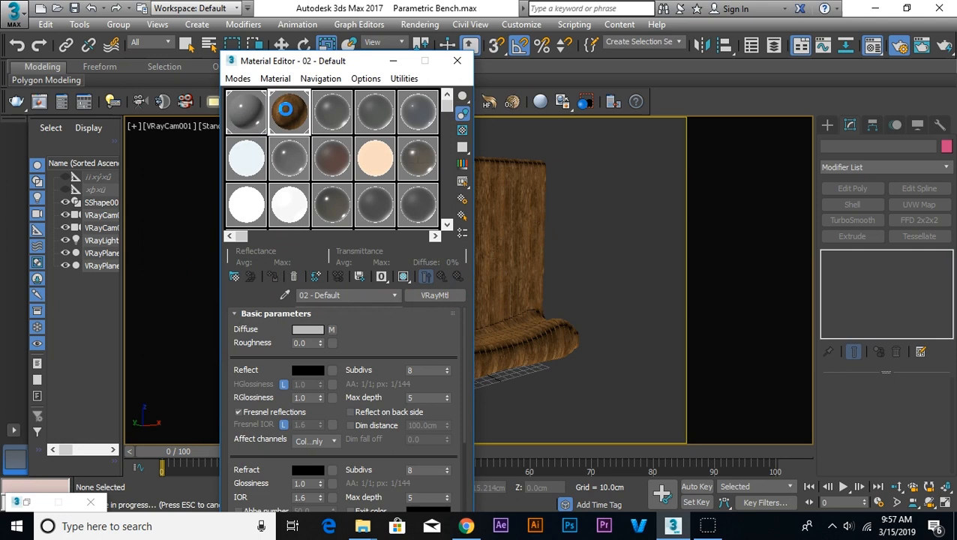
double_click(287, 110)
left_click_drag(197, 128, 565, 93)
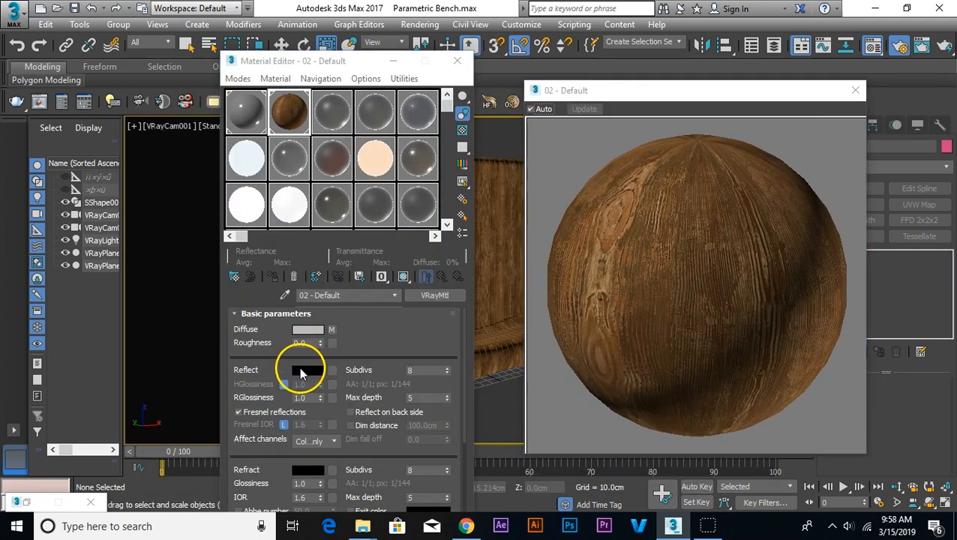
Step: Set the wood material's Reflect colour to grey 161 and its reflection glossiness to 0.6
left_click(308, 370)
left_click(411, 171)
left_click(512, 215)
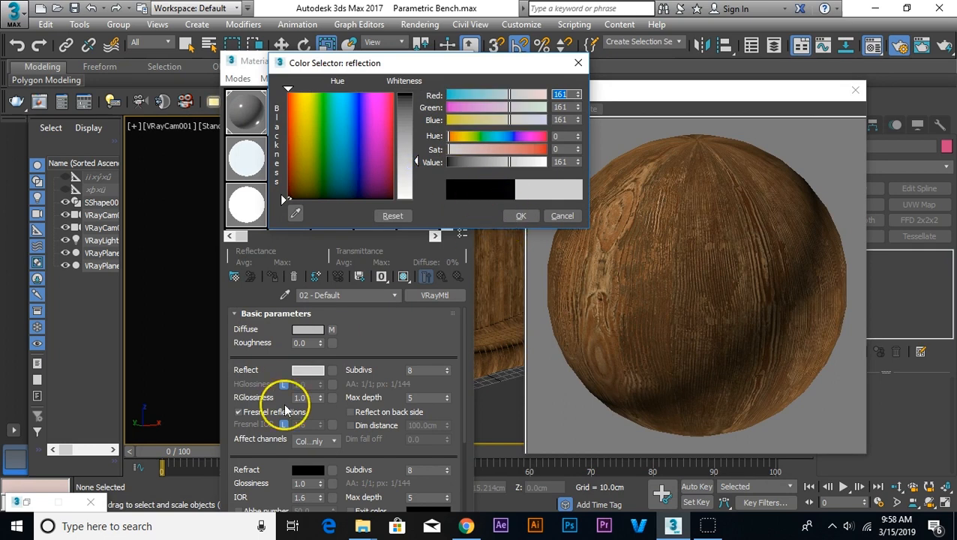
left_click_drag(306, 398, 244, 400)
type("0.7")
key("Return")
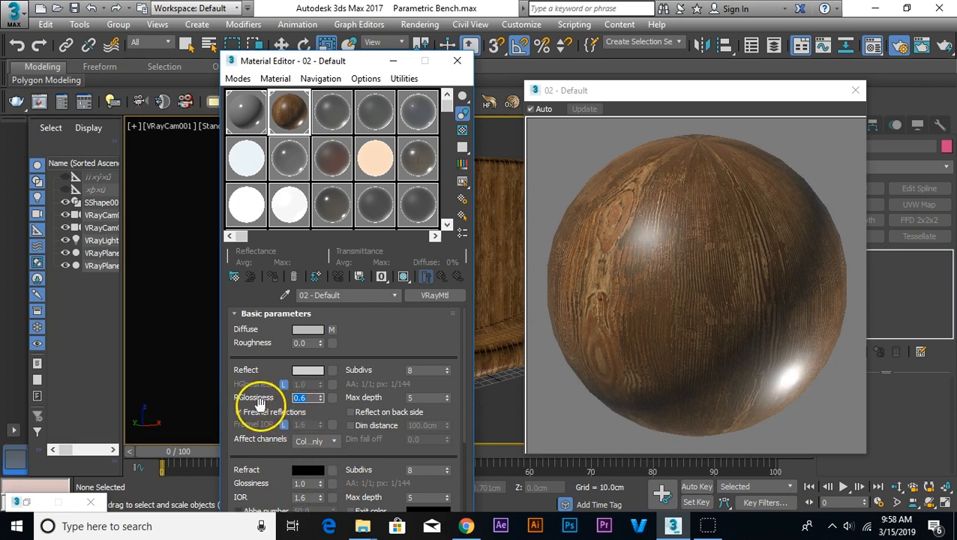
left_click_drag(260, 404, 261, 390)
Step: Copy the diffuse wood bitmap into the material's Bump map slot and close the Material Editor
right_click(330, 316)
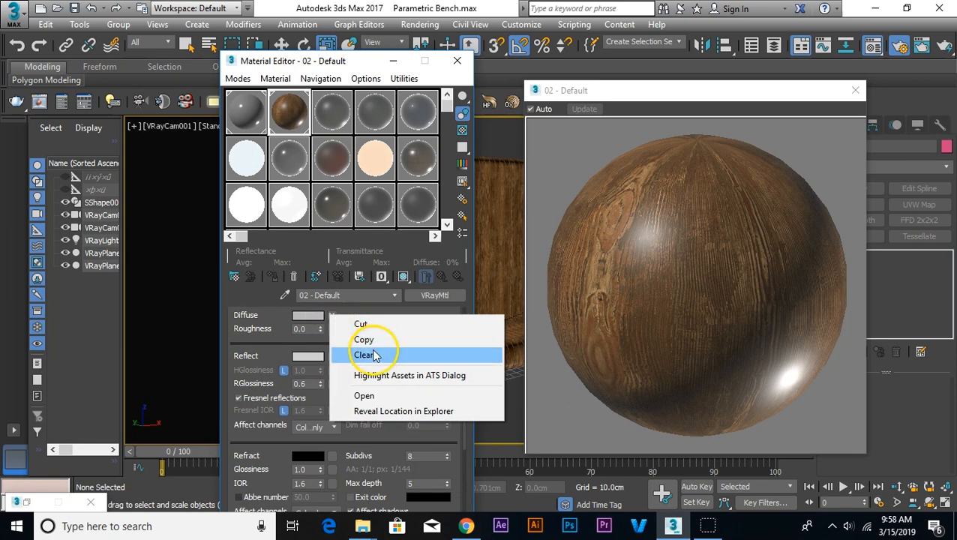
left_click(369, 341)
left_click_drag(278, 468, 277, 405)
scroll(277, 405, "down", 5)
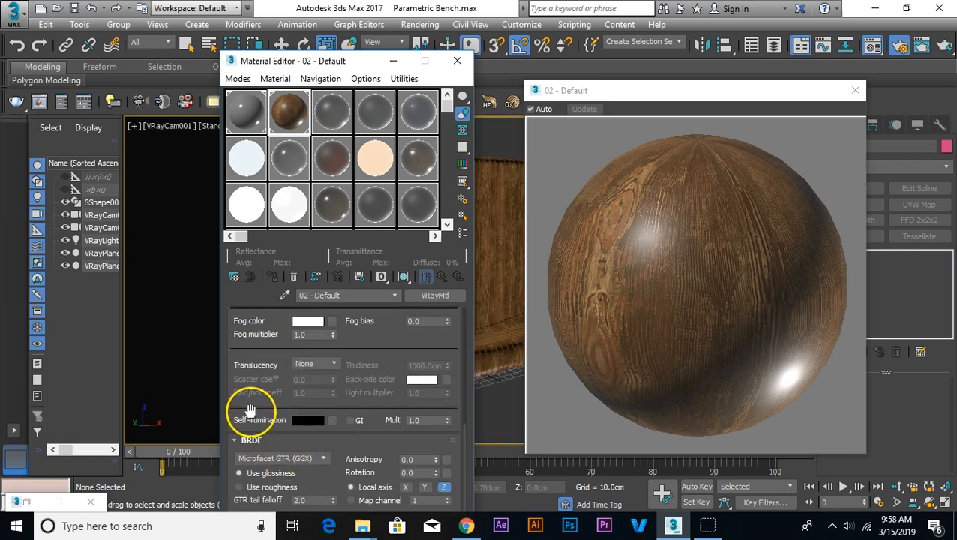
scroll(344, 477, "up", 8)
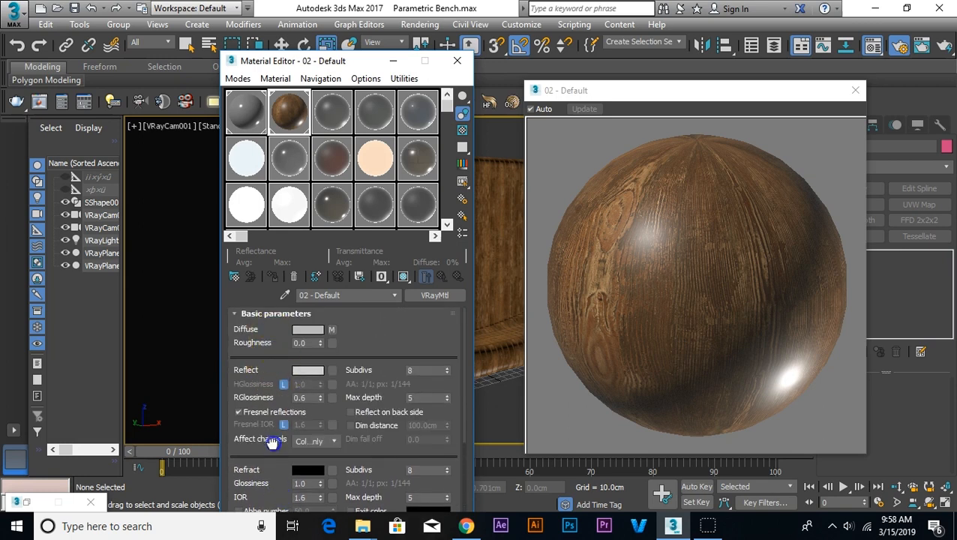
scroll(273, 435, "down", 7)
scroll(273, 439, "up", 2)
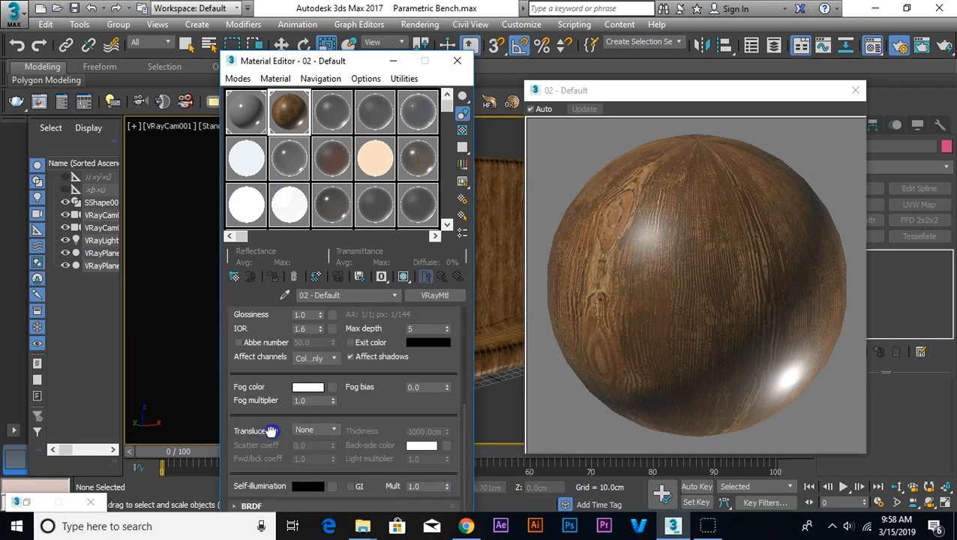
left_click_drag(369, 61, 372, 12)
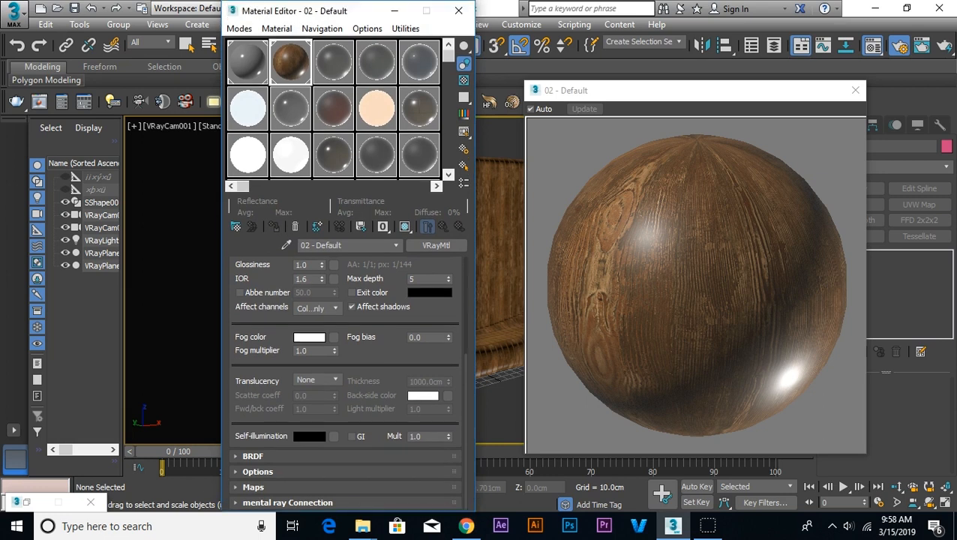
left_click(275, 487)
right_click(354, 466)
left_click(404, 488)
left_click_drag(689, 339, 709, 402)
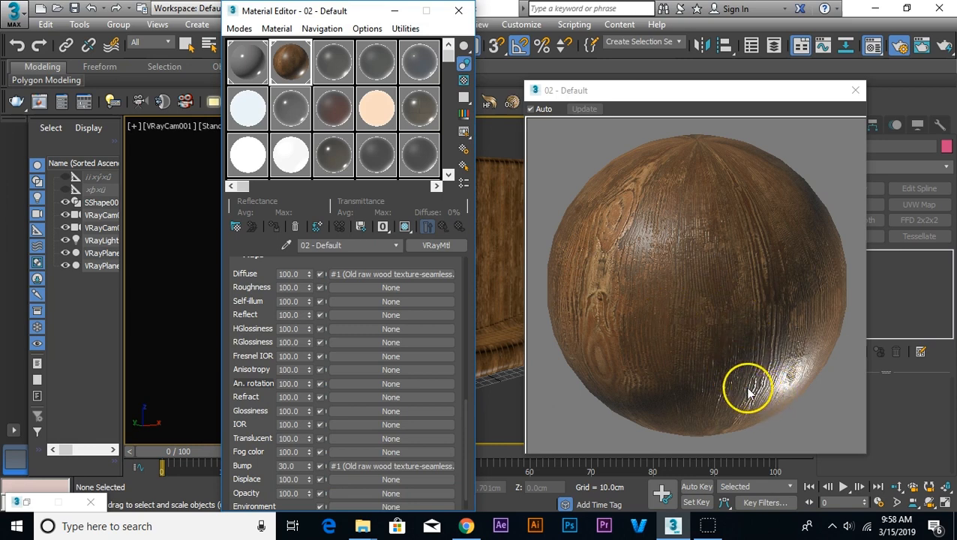
left_click(458, 10)
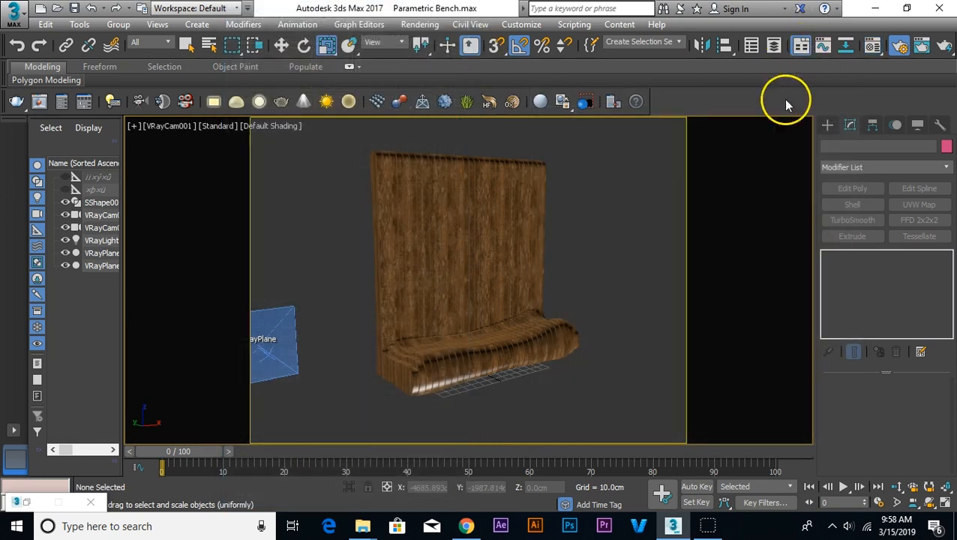
Step: Test-render the VRayCam001 view to check the wood material, cancel the render and close the frame buffer
key("shift+q")
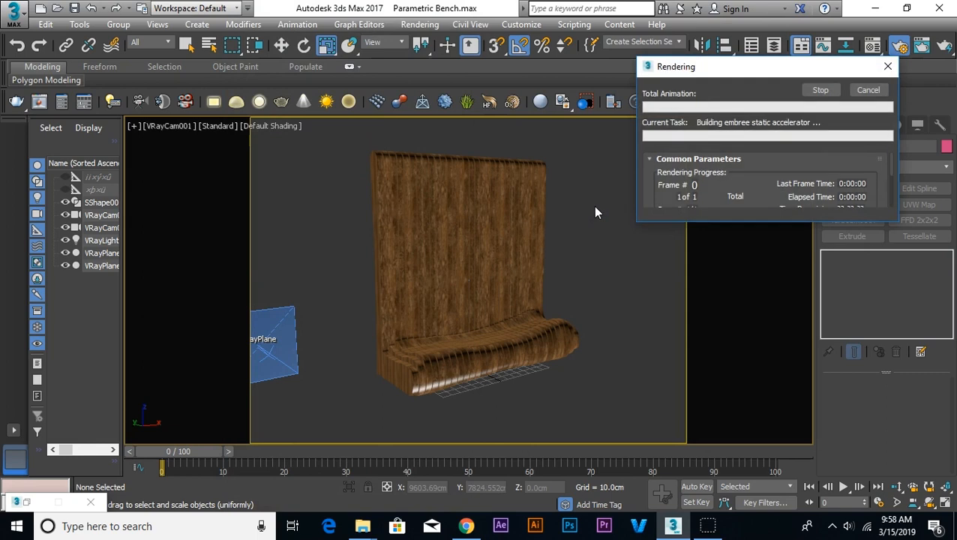
left_click_drag(706, 263, 759, 320)
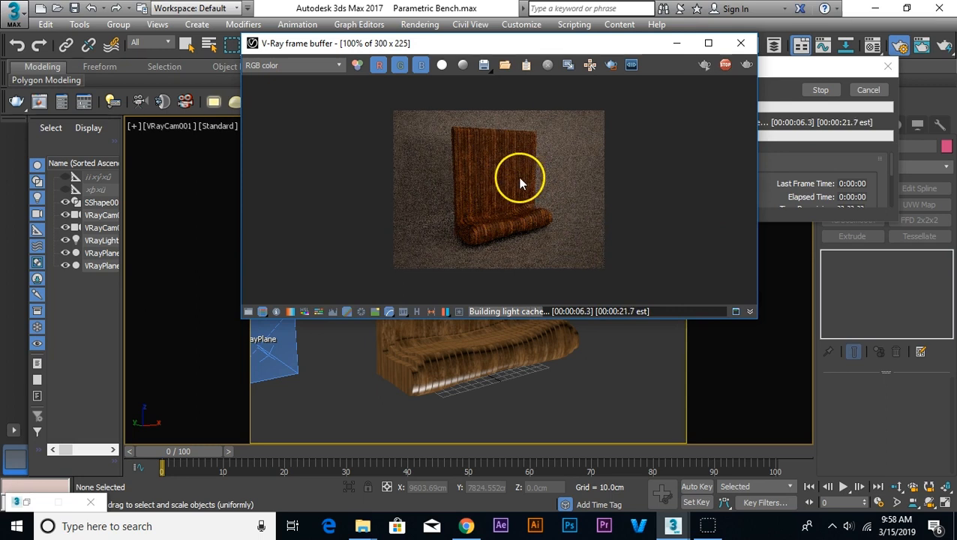
left_click(868, 89)
left_click(739, 44)
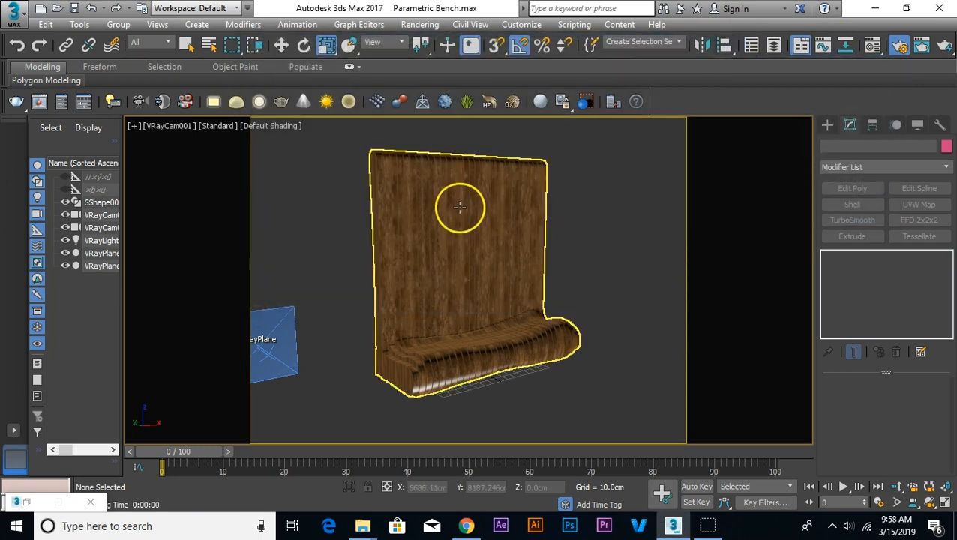
left_click(875, 52)
key("m")
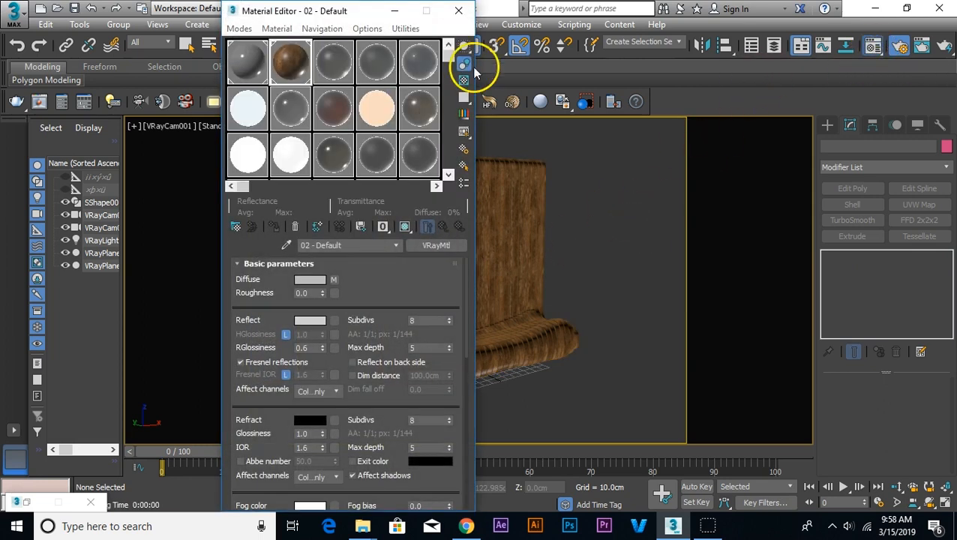
left_click(855, 90)
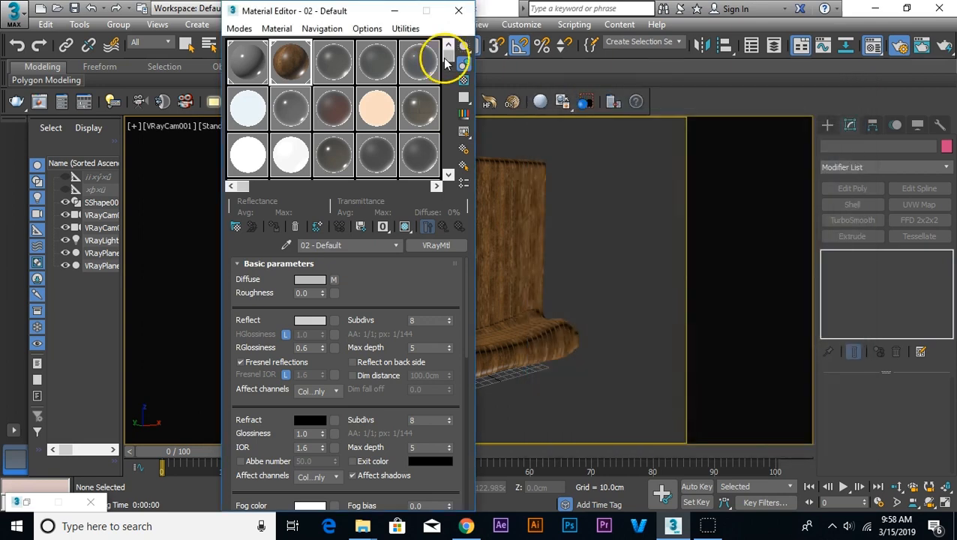
left_click(458, 10)
Step: Select VRayCam001, turn off its vignetting while leaving exposure on, and deselect the camera
left_click(168, 126)
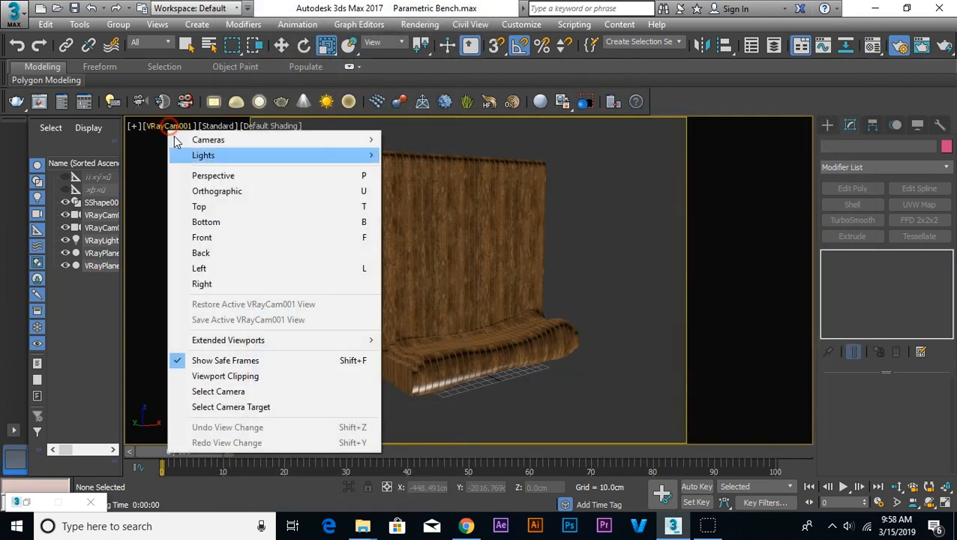
left_click(225, 392)
mouse_move(838, 426)
left_mouse_down()
mouse_move(842, 297)
mouse_move(834, 376)
mouse_move(831, 334)
left_mouse_up()
left_click(890, 440)
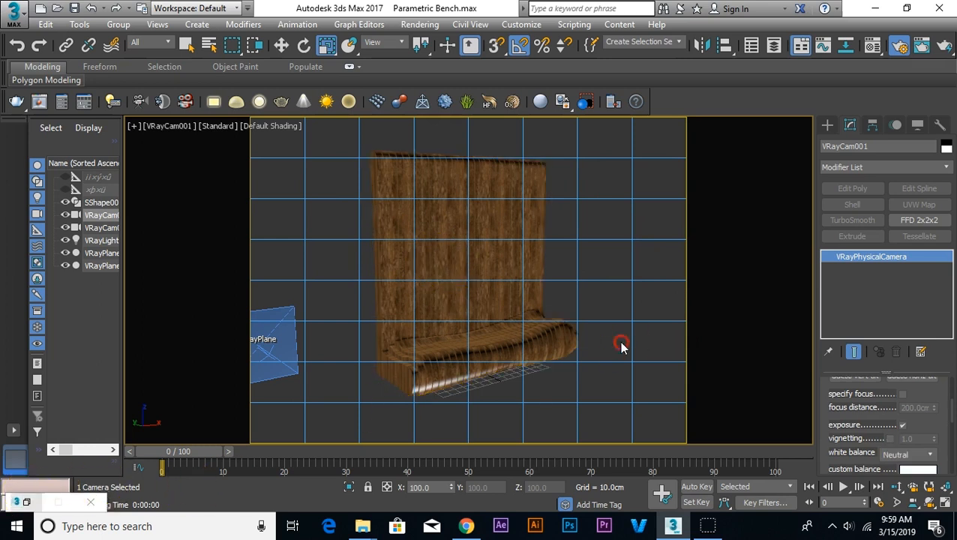
middle_click_drag(619, 342, 622, 342)
left_click(617, 275)
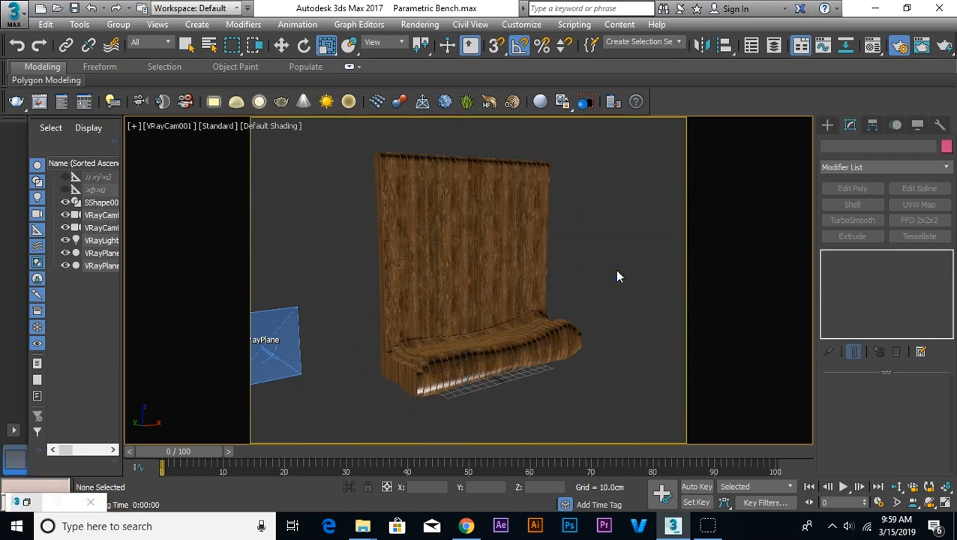
Step: Render the VRayCam001 view, enlarge the V-Ray frame buffer window and inspect the bench at 200% zoom
key("shift+q")
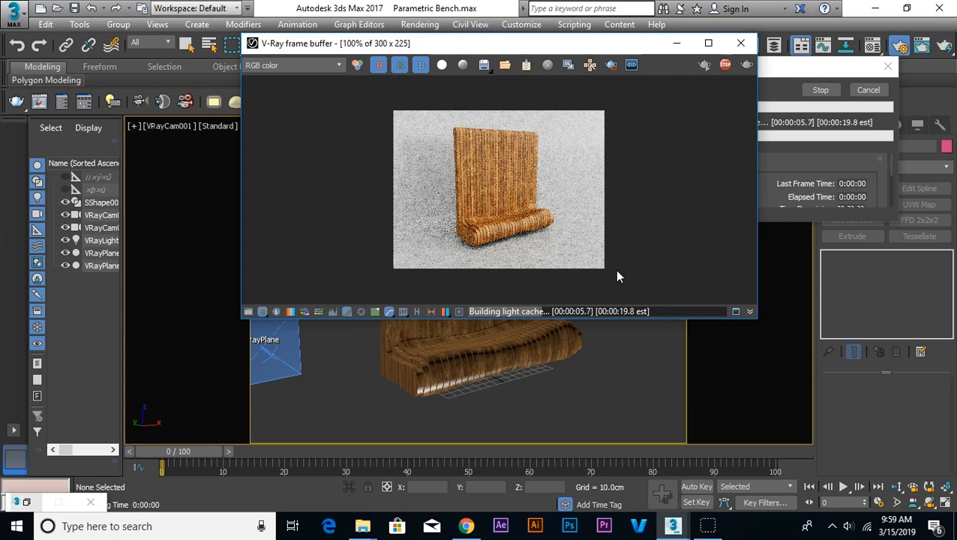
left_click_drag(753, 320, 827, 412)
scroll(576, 240, "up", 3)
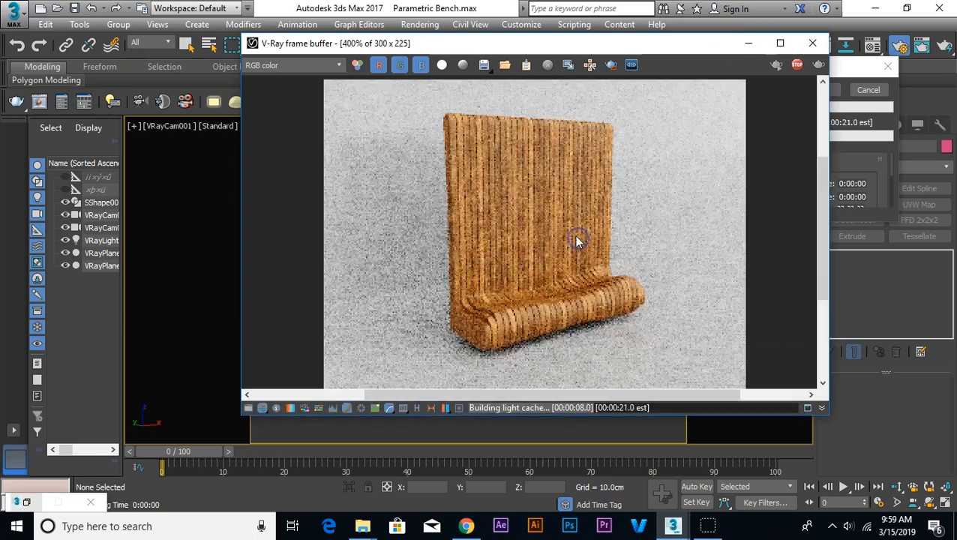
scroll(576, 240, "down", 2)
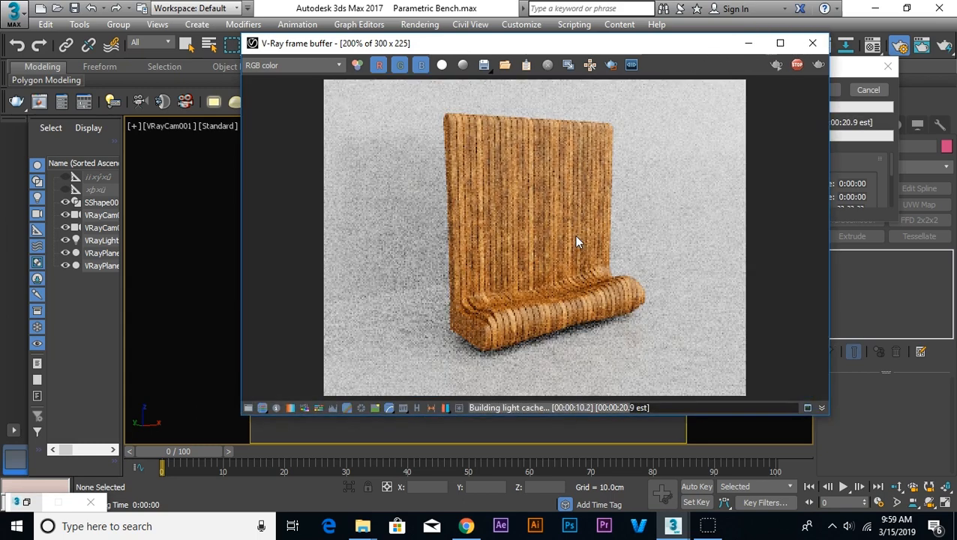
scroll(576, 242, "down", 1)
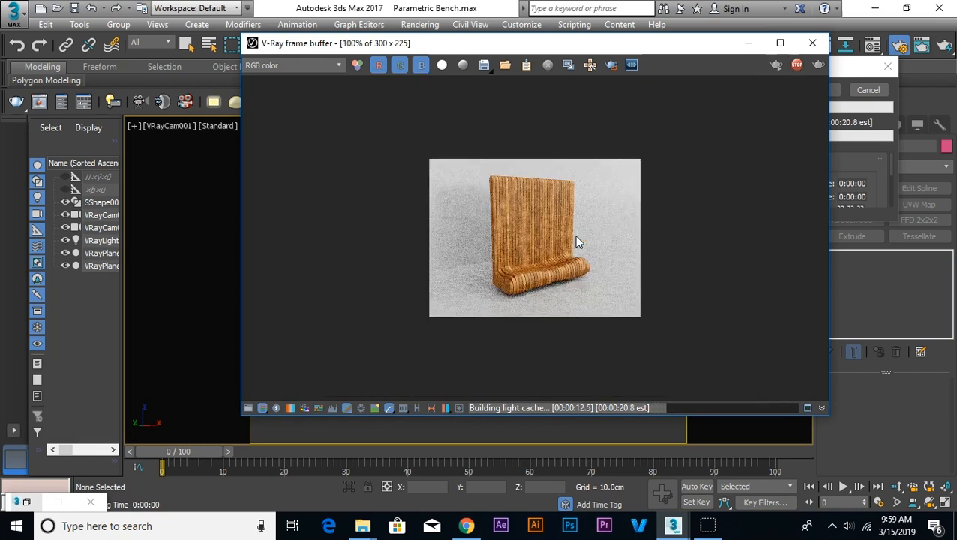
scroll(577, 241, "up", 1)
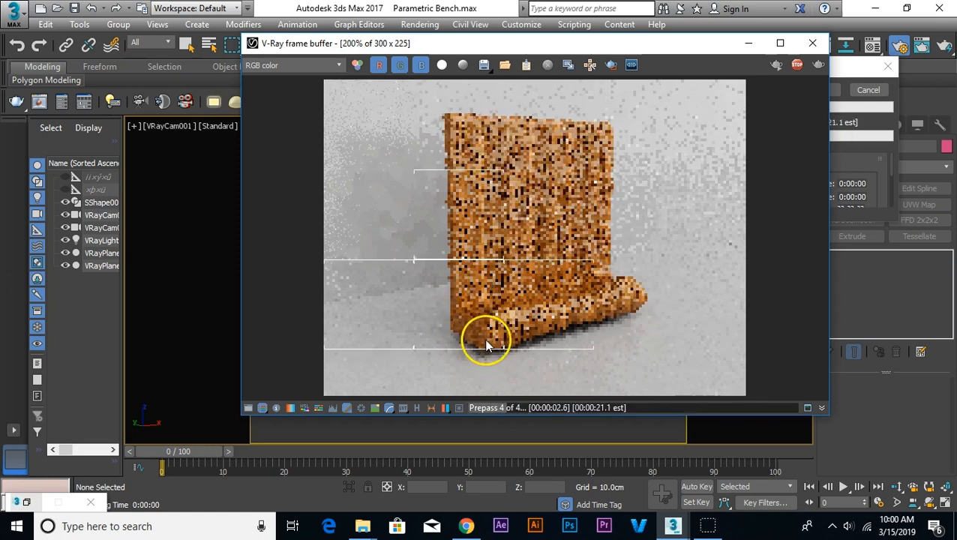
left_click_drag(480, 338, 561, 264)
left_click_drag(635, 295, 484, 325)
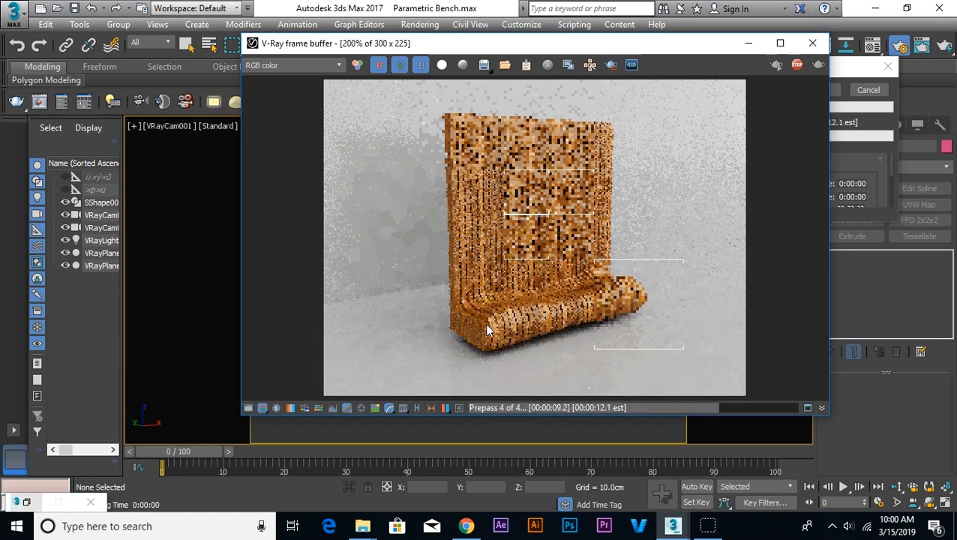